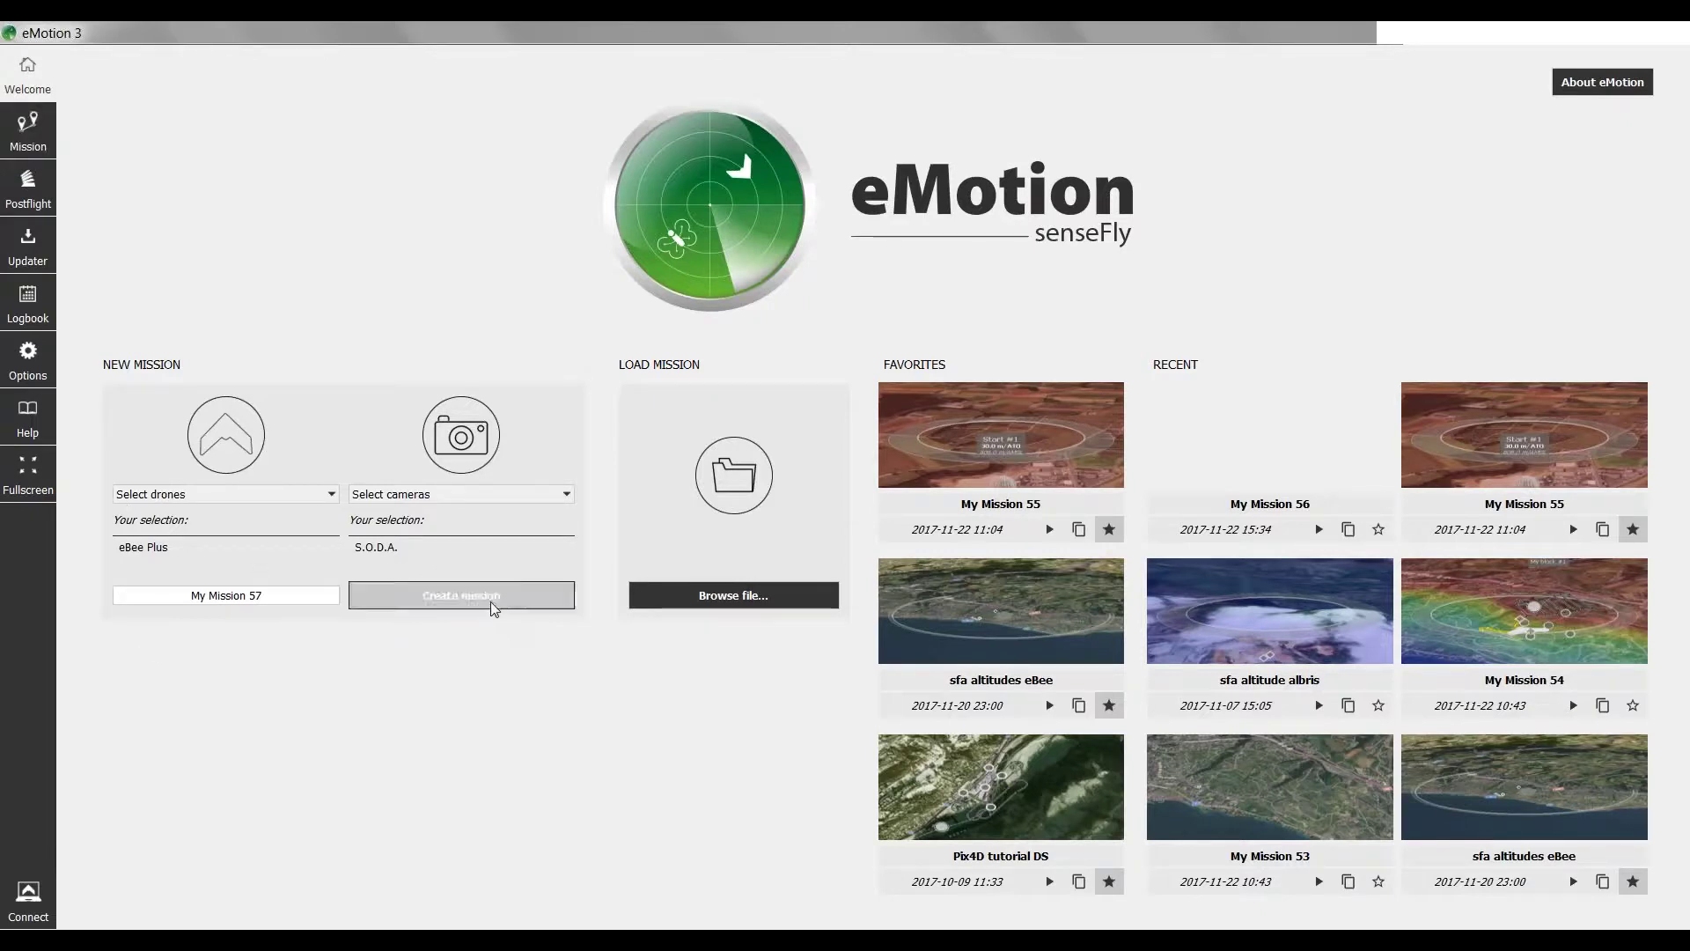
Step: Create My Mission 57 for the eBee Plus with the S.O.D.A. camera and review the list of map layers
{"action": "left_click", "coordinate": [442, 606]}
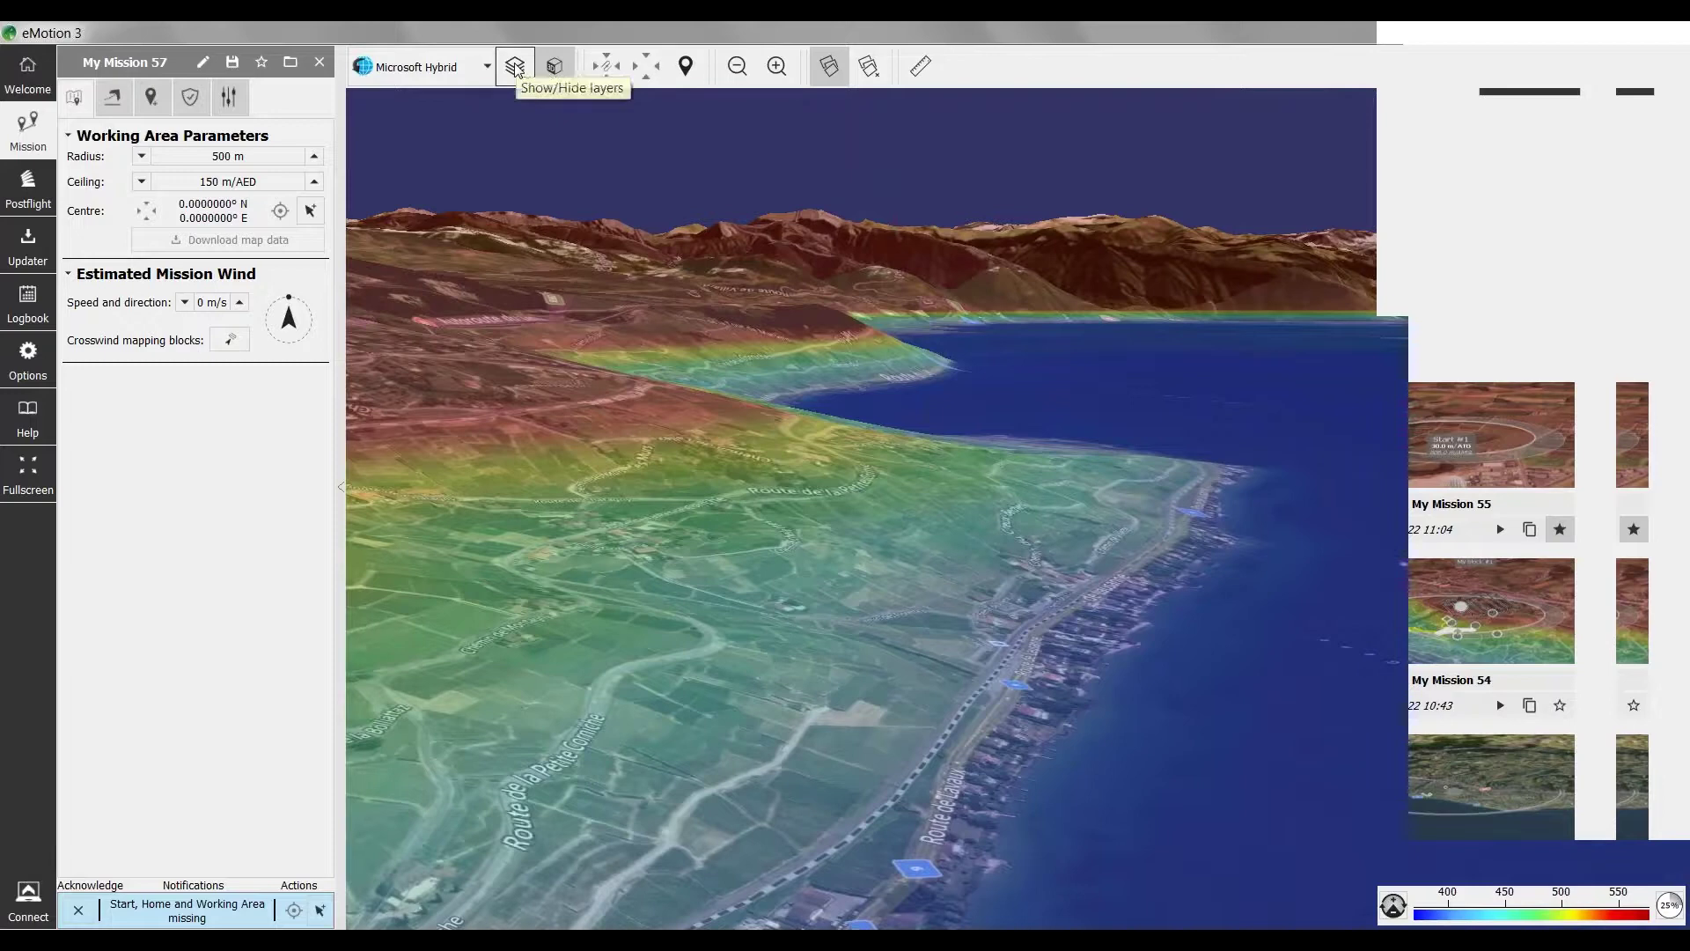
{"action": "left_click", "coordinate": [524, 83]}
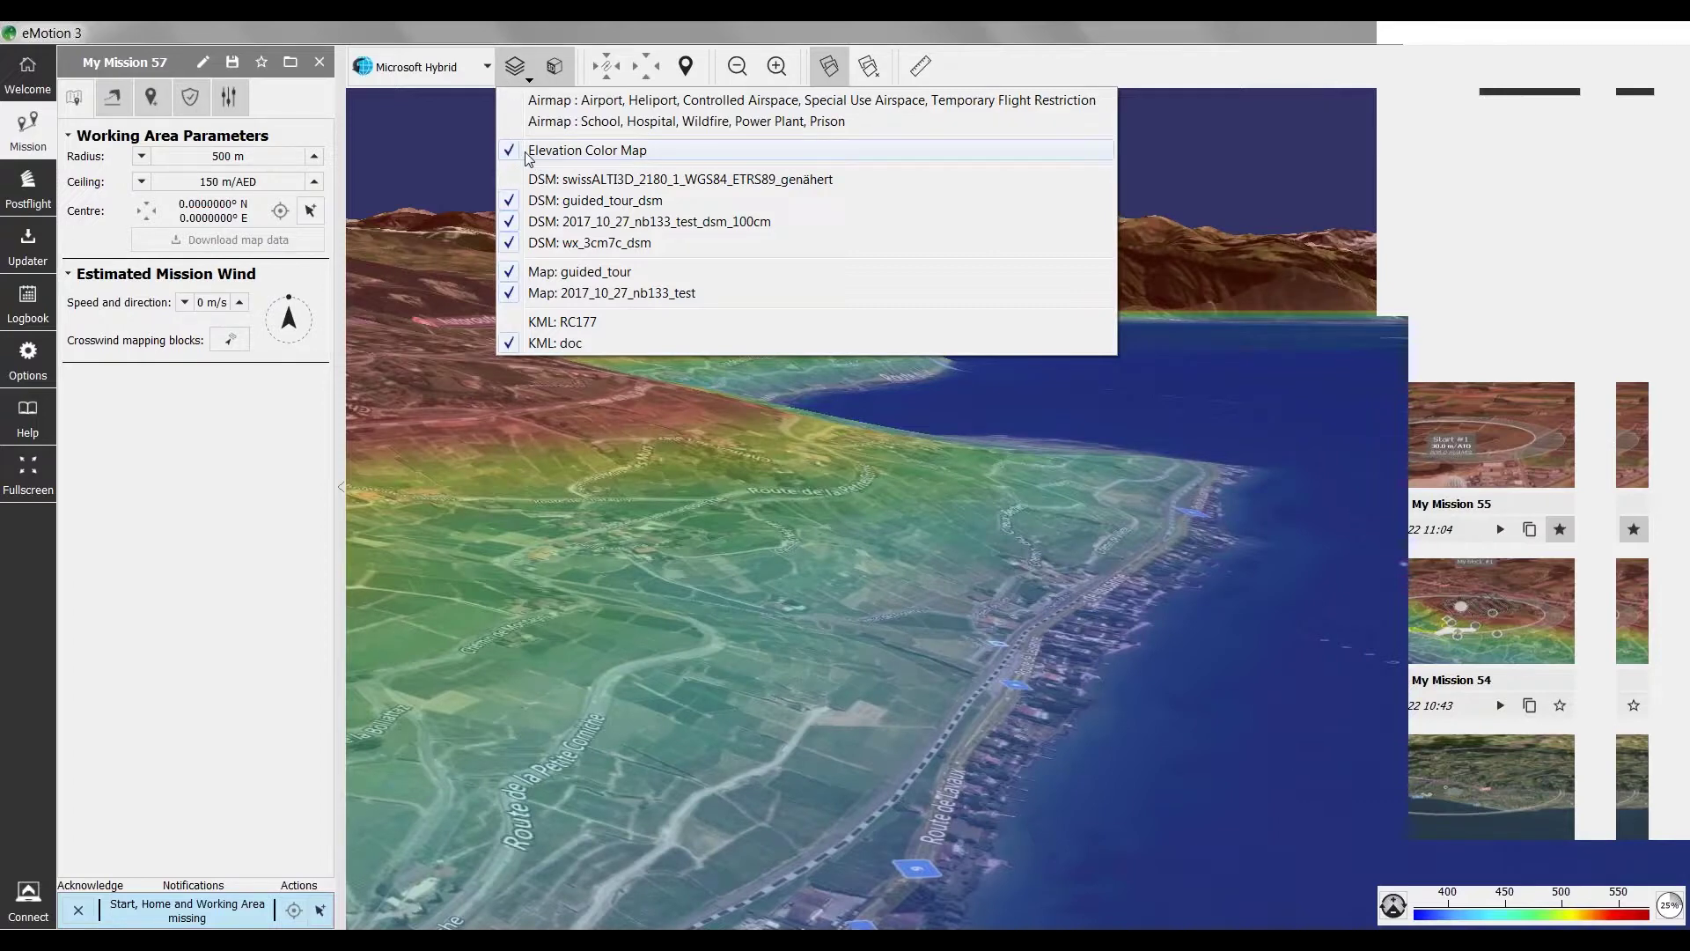
{"action": "left_click", "coordinate": [607, 573]}
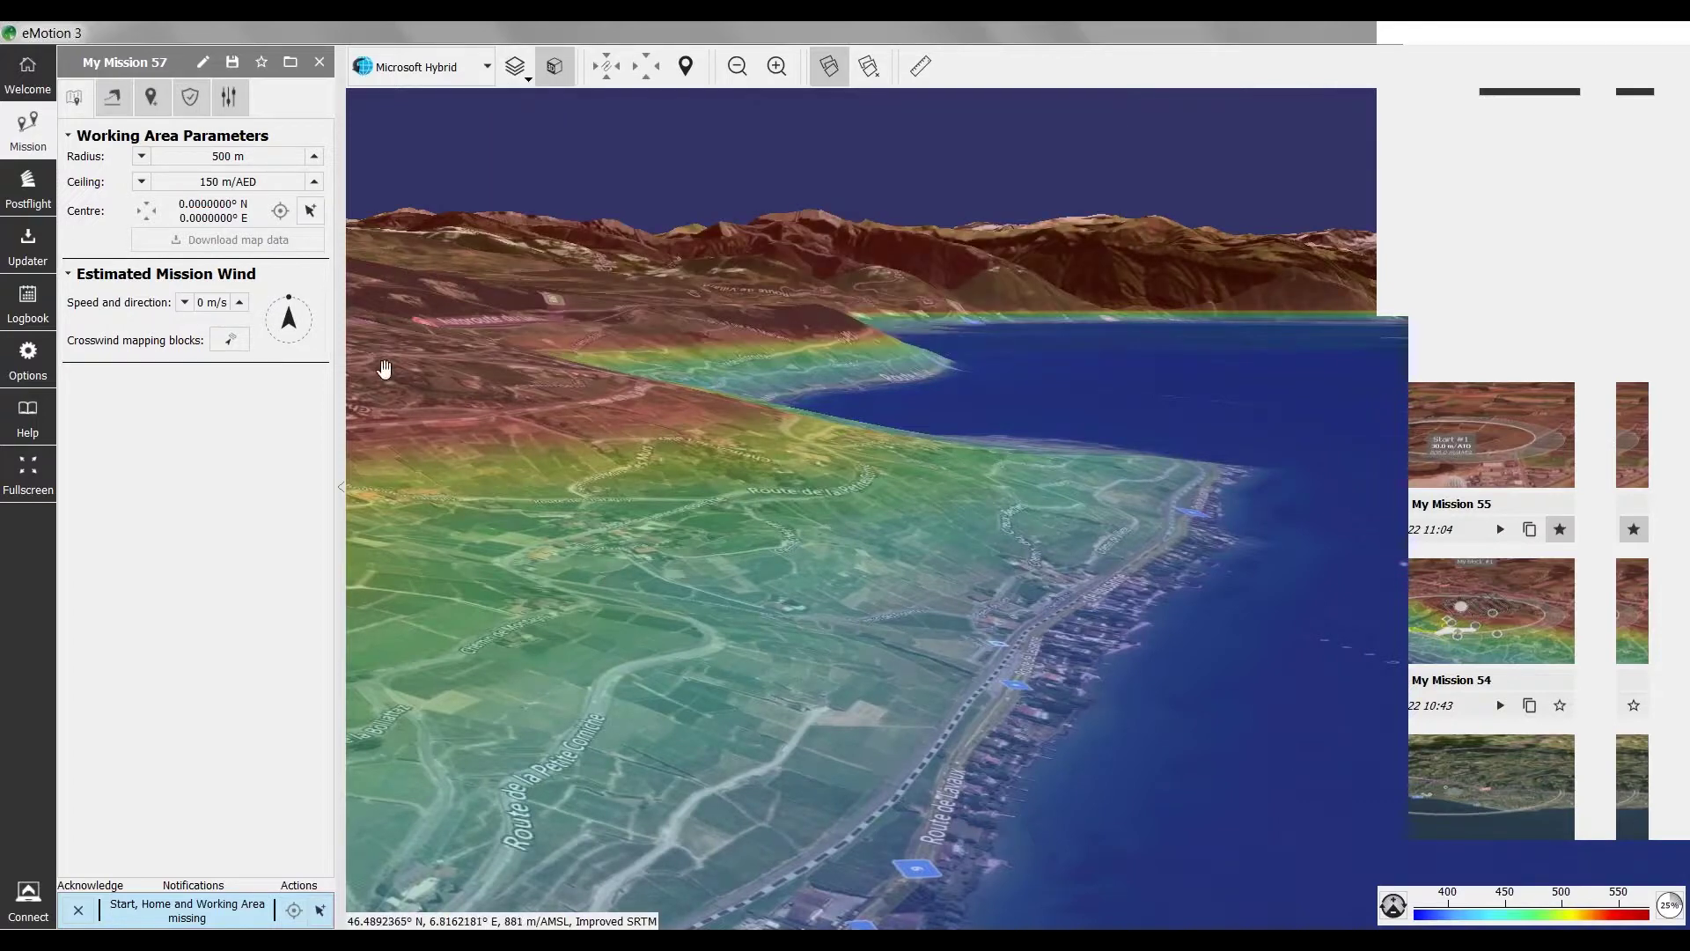
Step: Examine the elevation-coloured terrain along the lake shore in both the 2D and 3D map views
{"action": "middle_click_drag", "start_coordinate": [699, 579], "coordinate": [932, 538]}
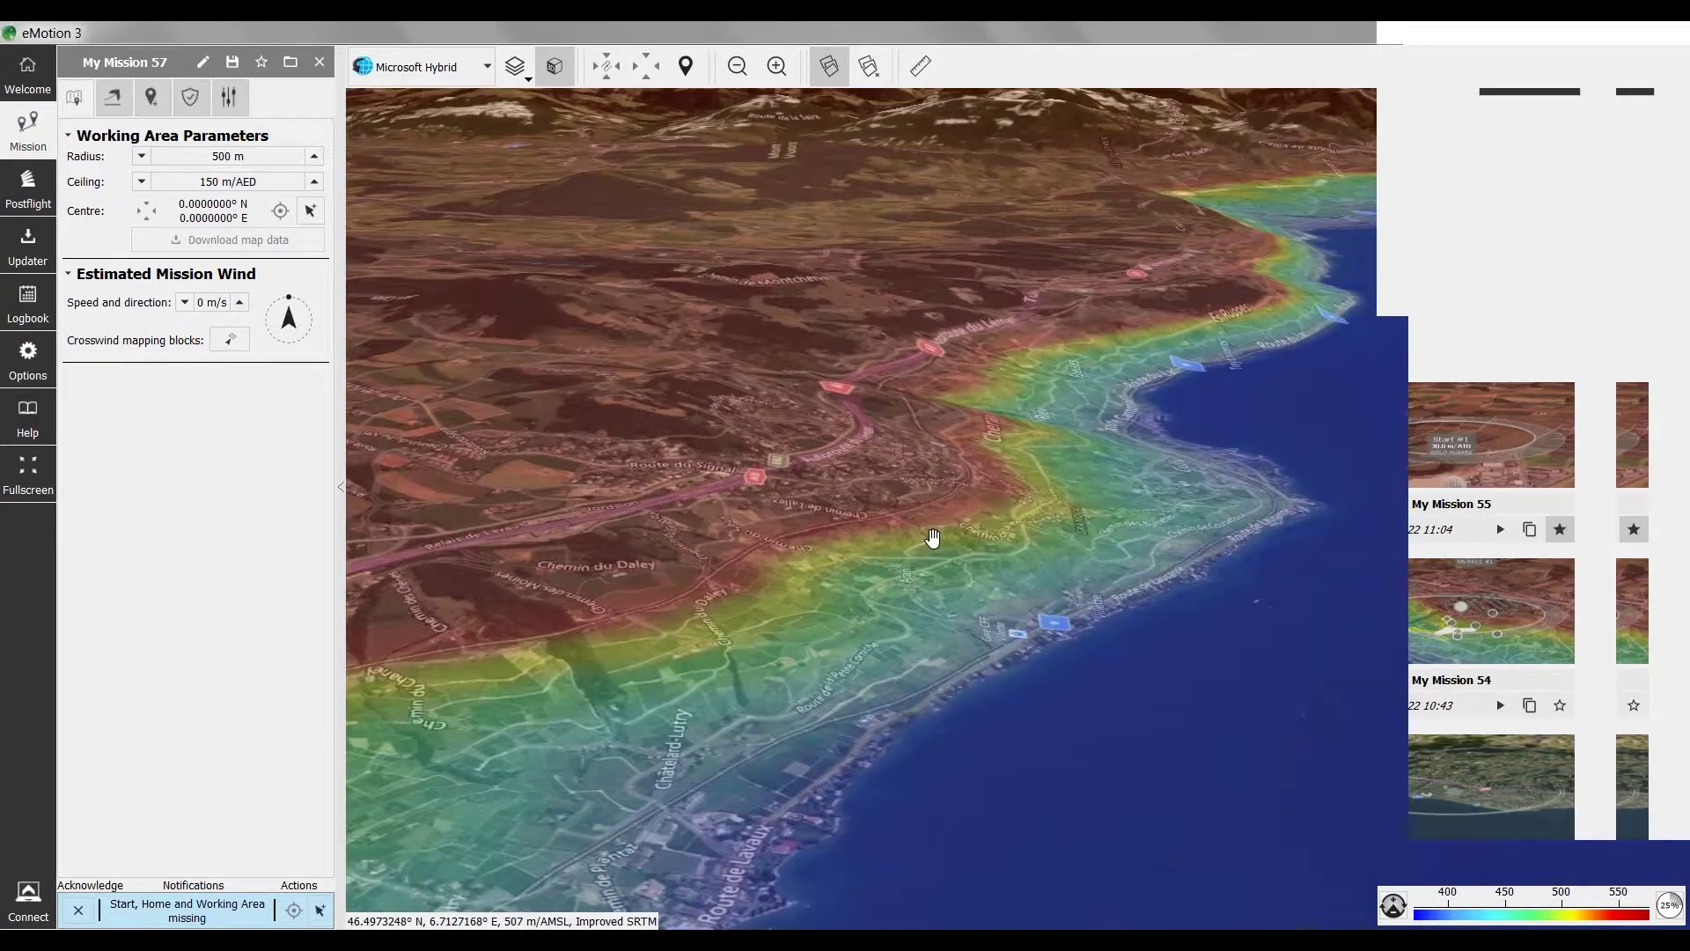
{"action": "scroll", "coordinate": [932, 538], "scroll_direction": "up", "scroll_amount": 3}
{"action": "scroll", "coordinate": [1231, 614], "scroll_direction": "up", "scroll_amount": 2}
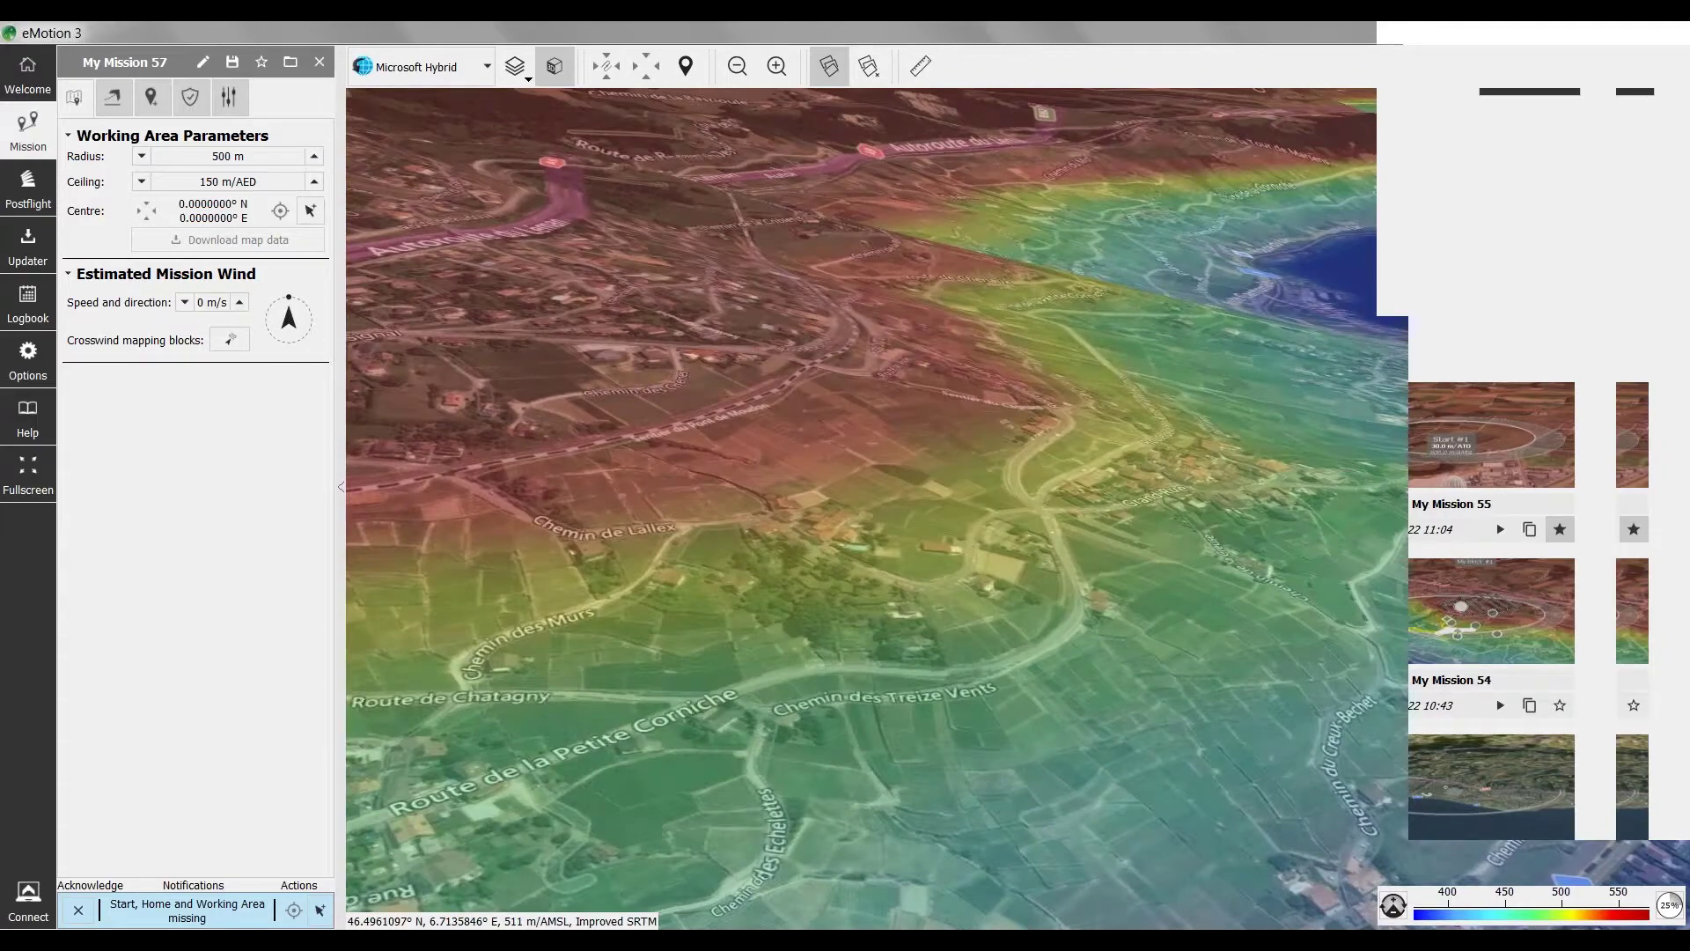
{"action": "left_click", "coordinate": [556, 83]}
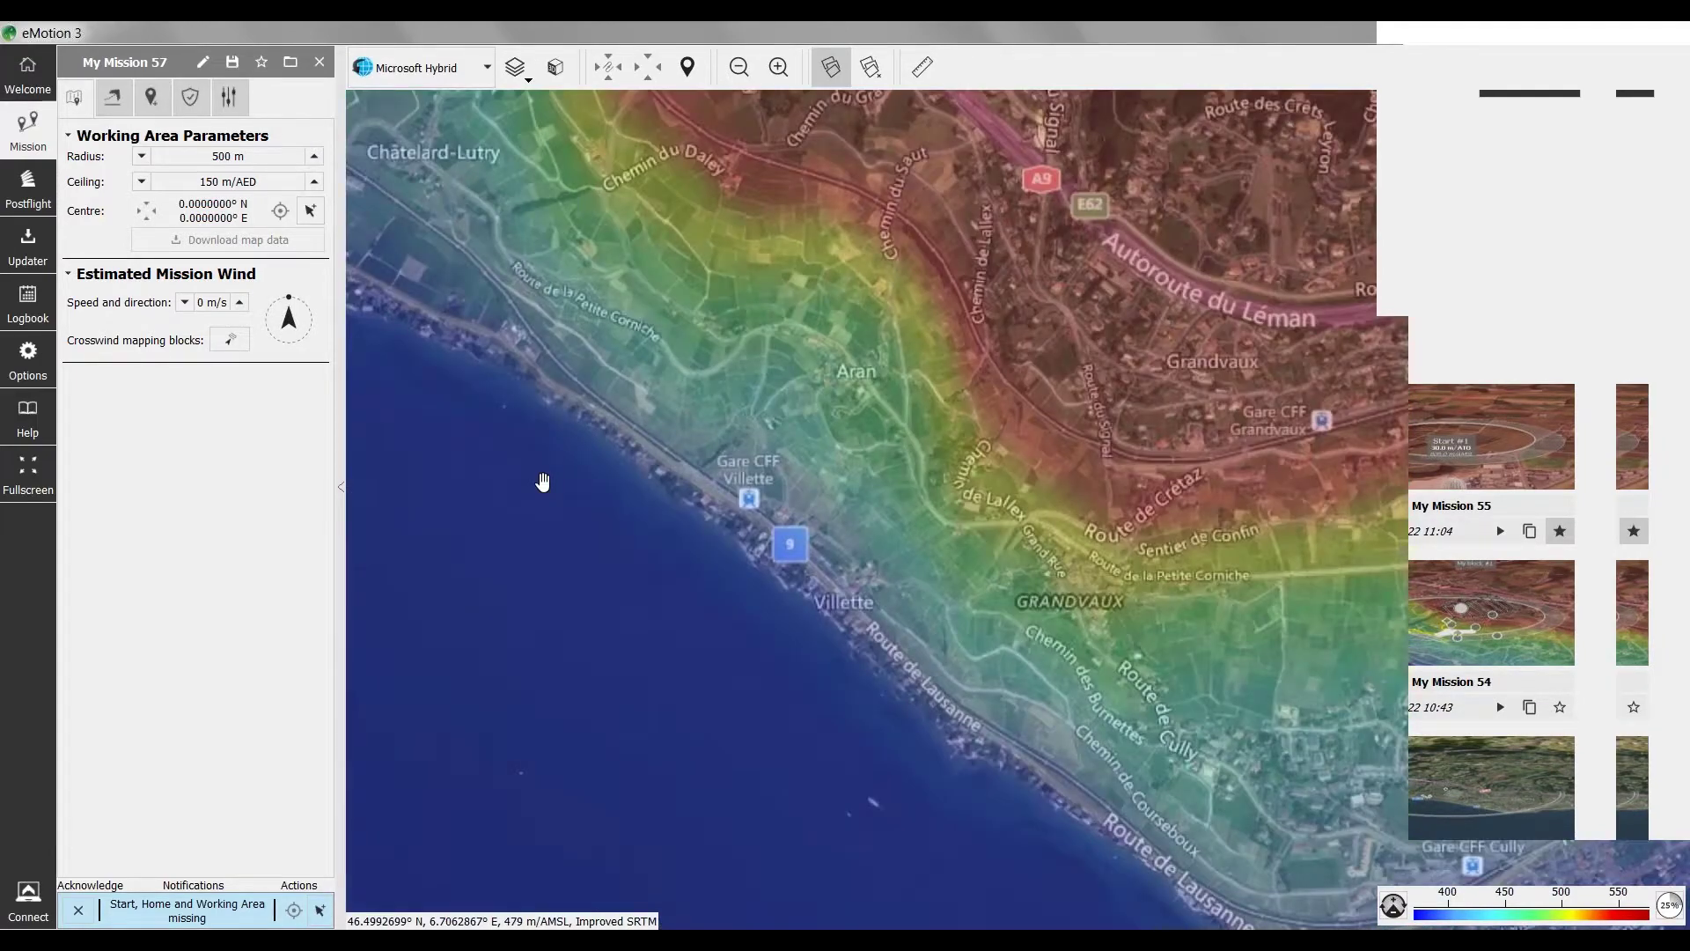
{"action": "left_click", "coordinate": [556, 67]}
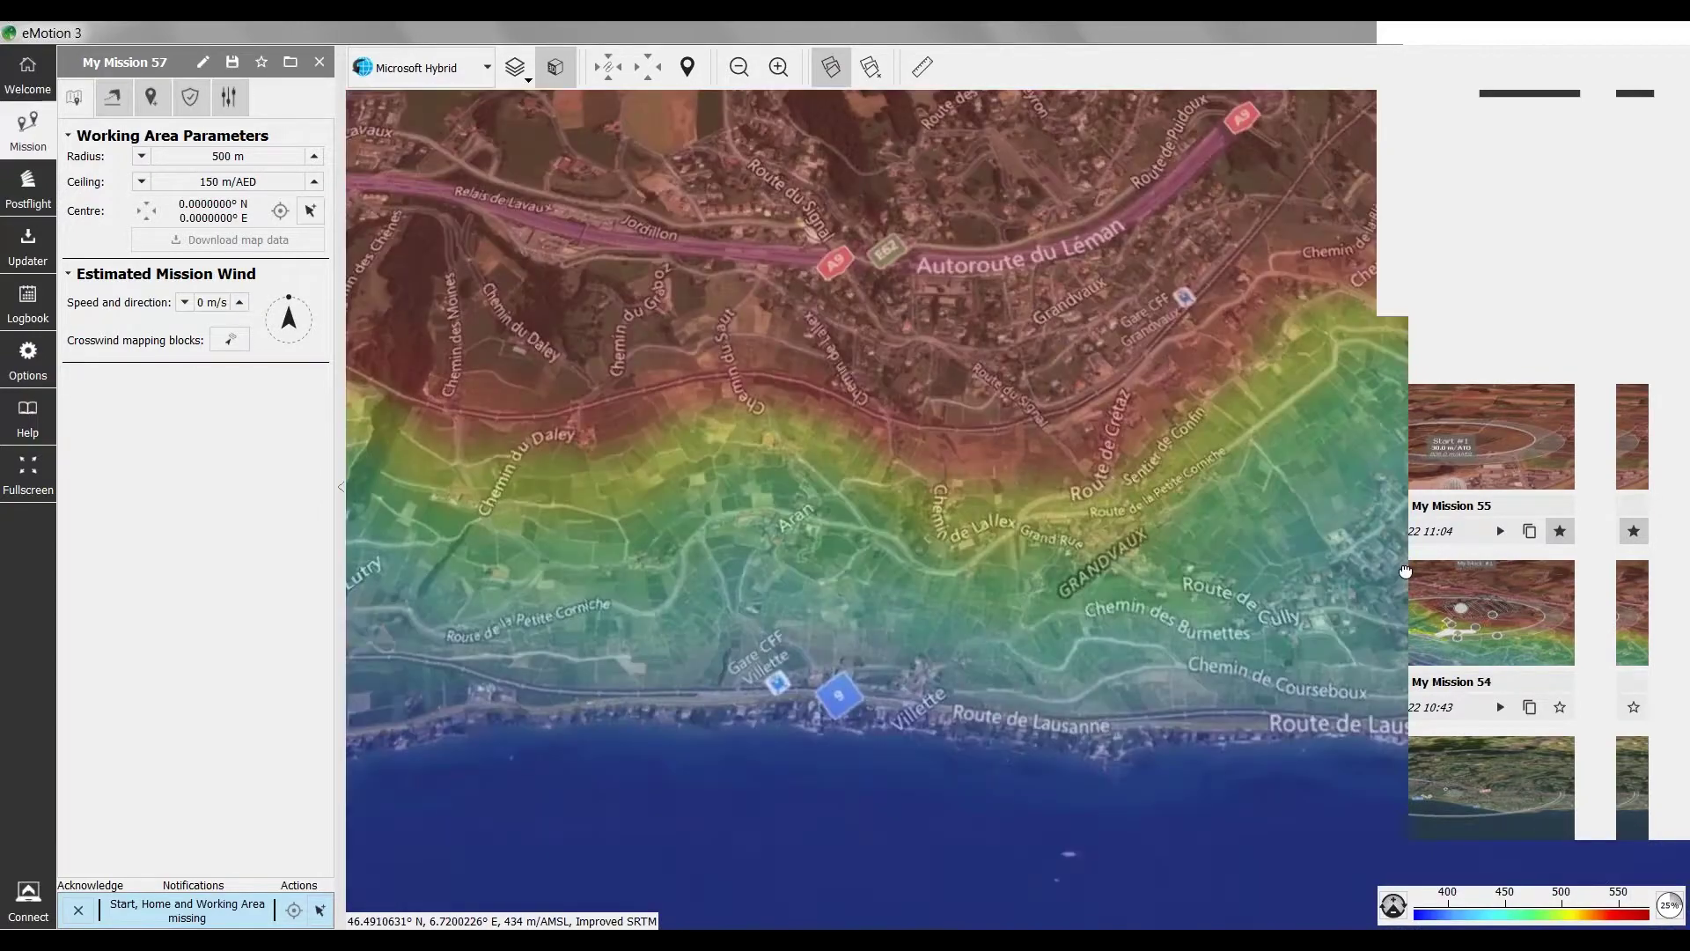
{"action": "scroll", "coordinate": [885, 581], "scroll_direction": "up", "scroll_amount": 3}
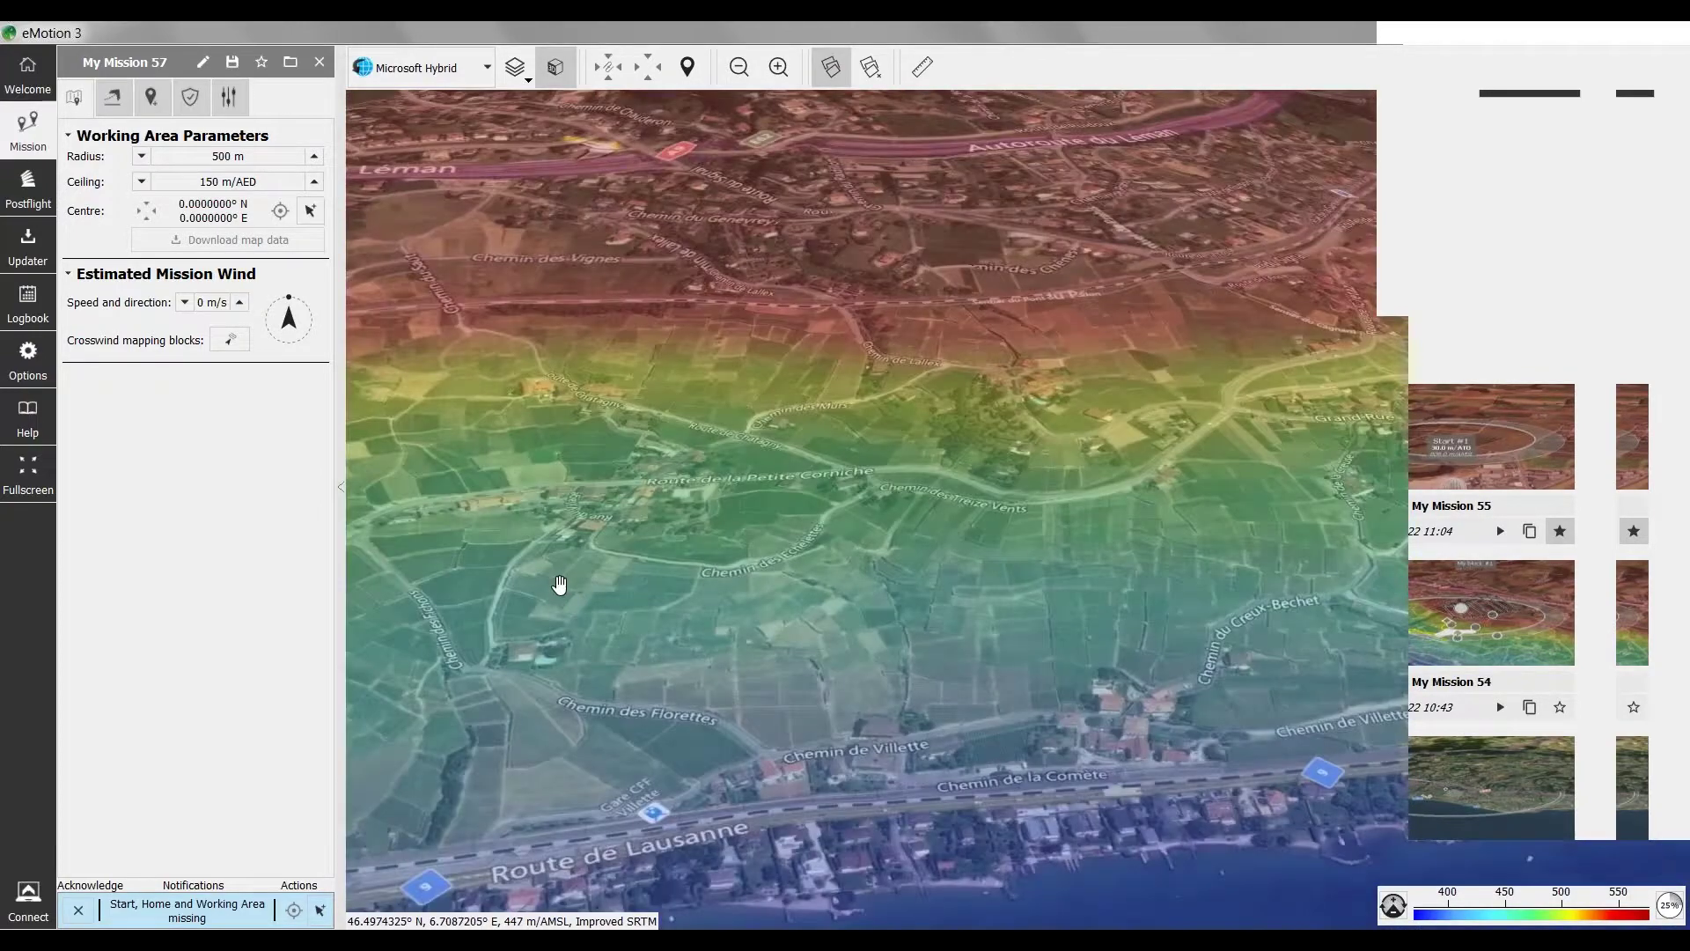
{"action": "middle_click_drag", "start_coordinate": [559, 585], "coordinate": [1013, 498]}
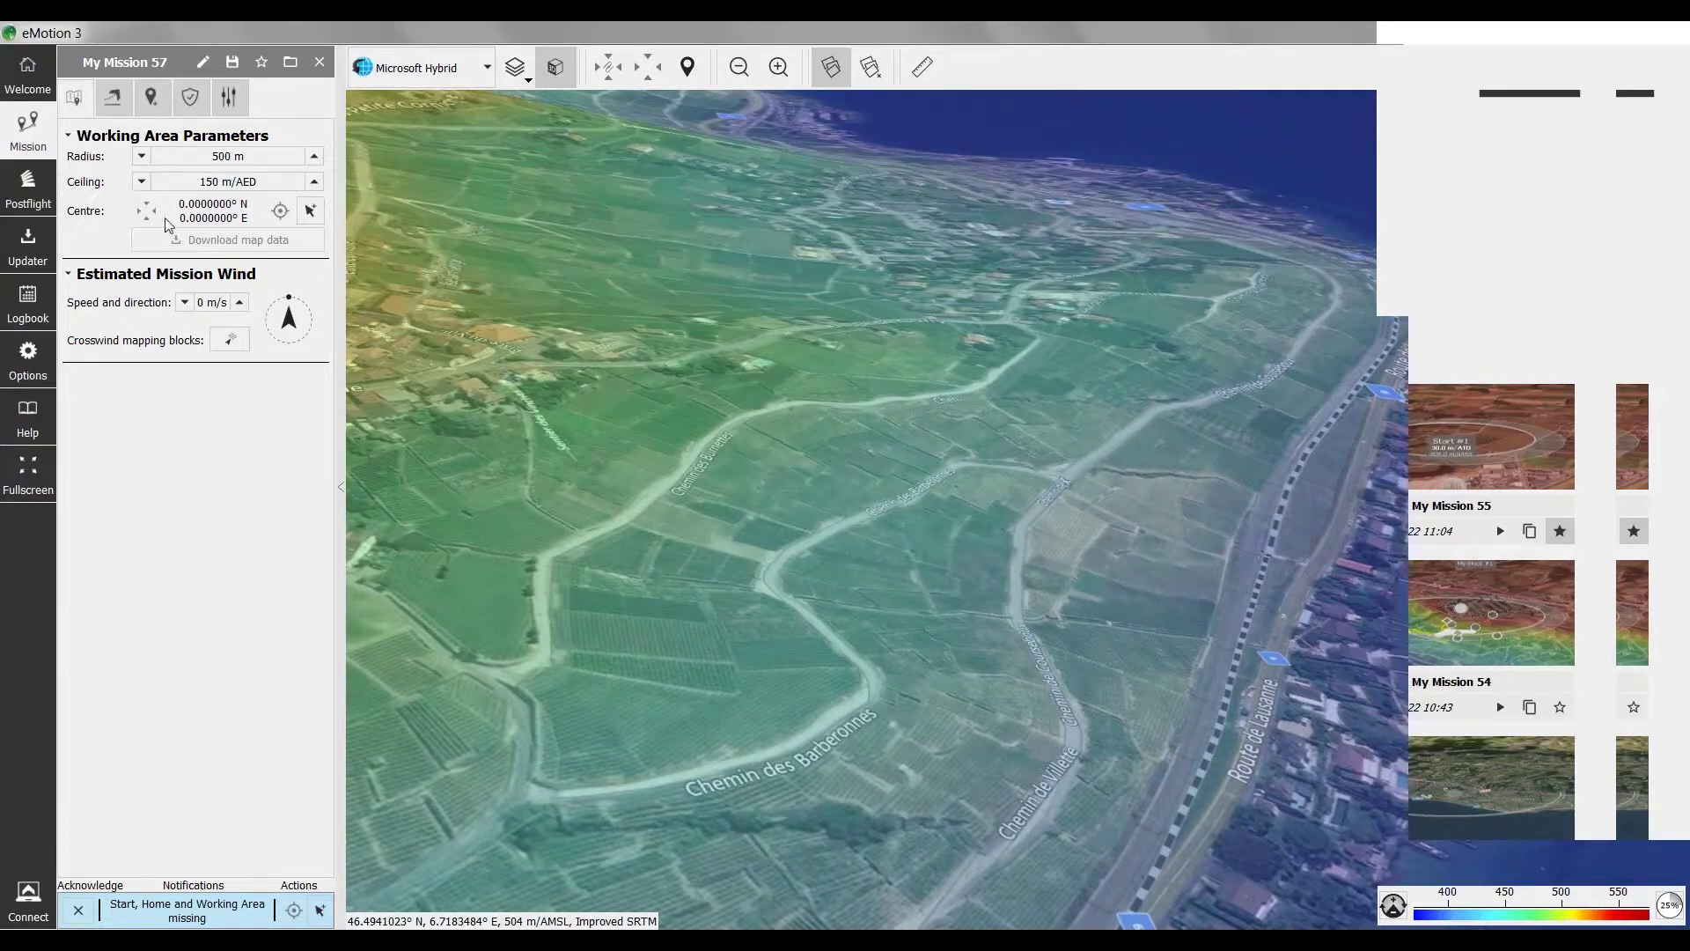
Step: Place the working area on the vineyard slope near Chemin des Burnettes, centred at about 46.4922° N, 6.7163° E
{"action": "left_click", "coordinate": [308, 214]}
{"action": "left_click", "coordinate": [853, 417]}
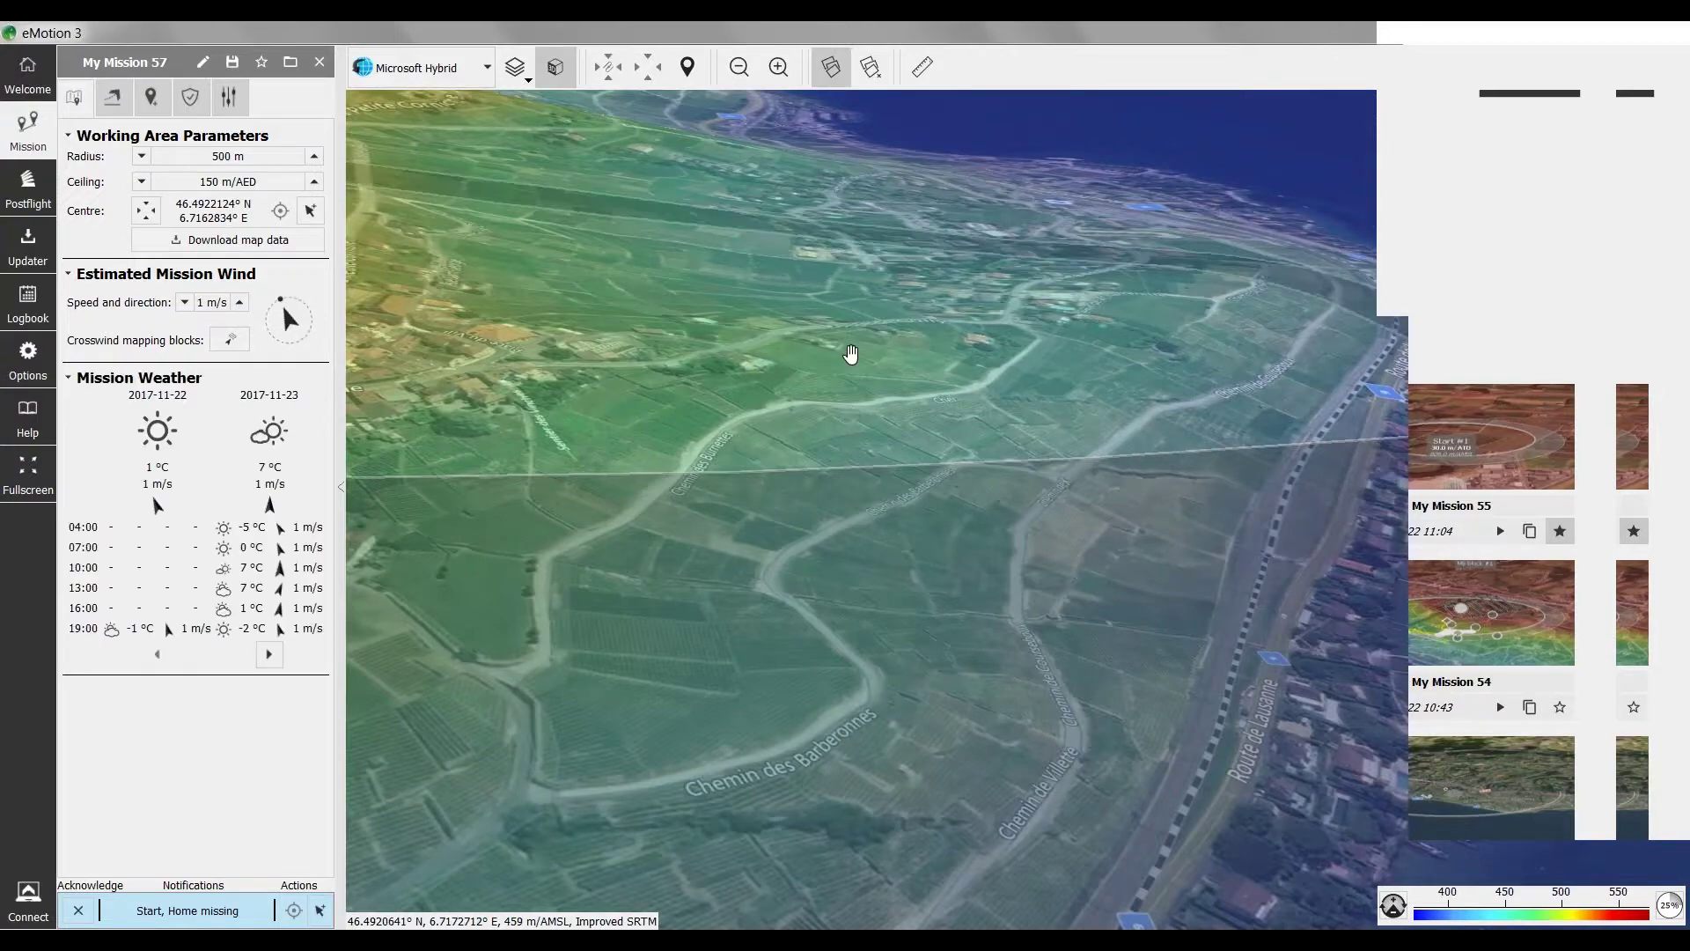
{"action": "scroll", "coordinate": [815, 511], "scroll_direction": "down", "scroll_amount": 4}
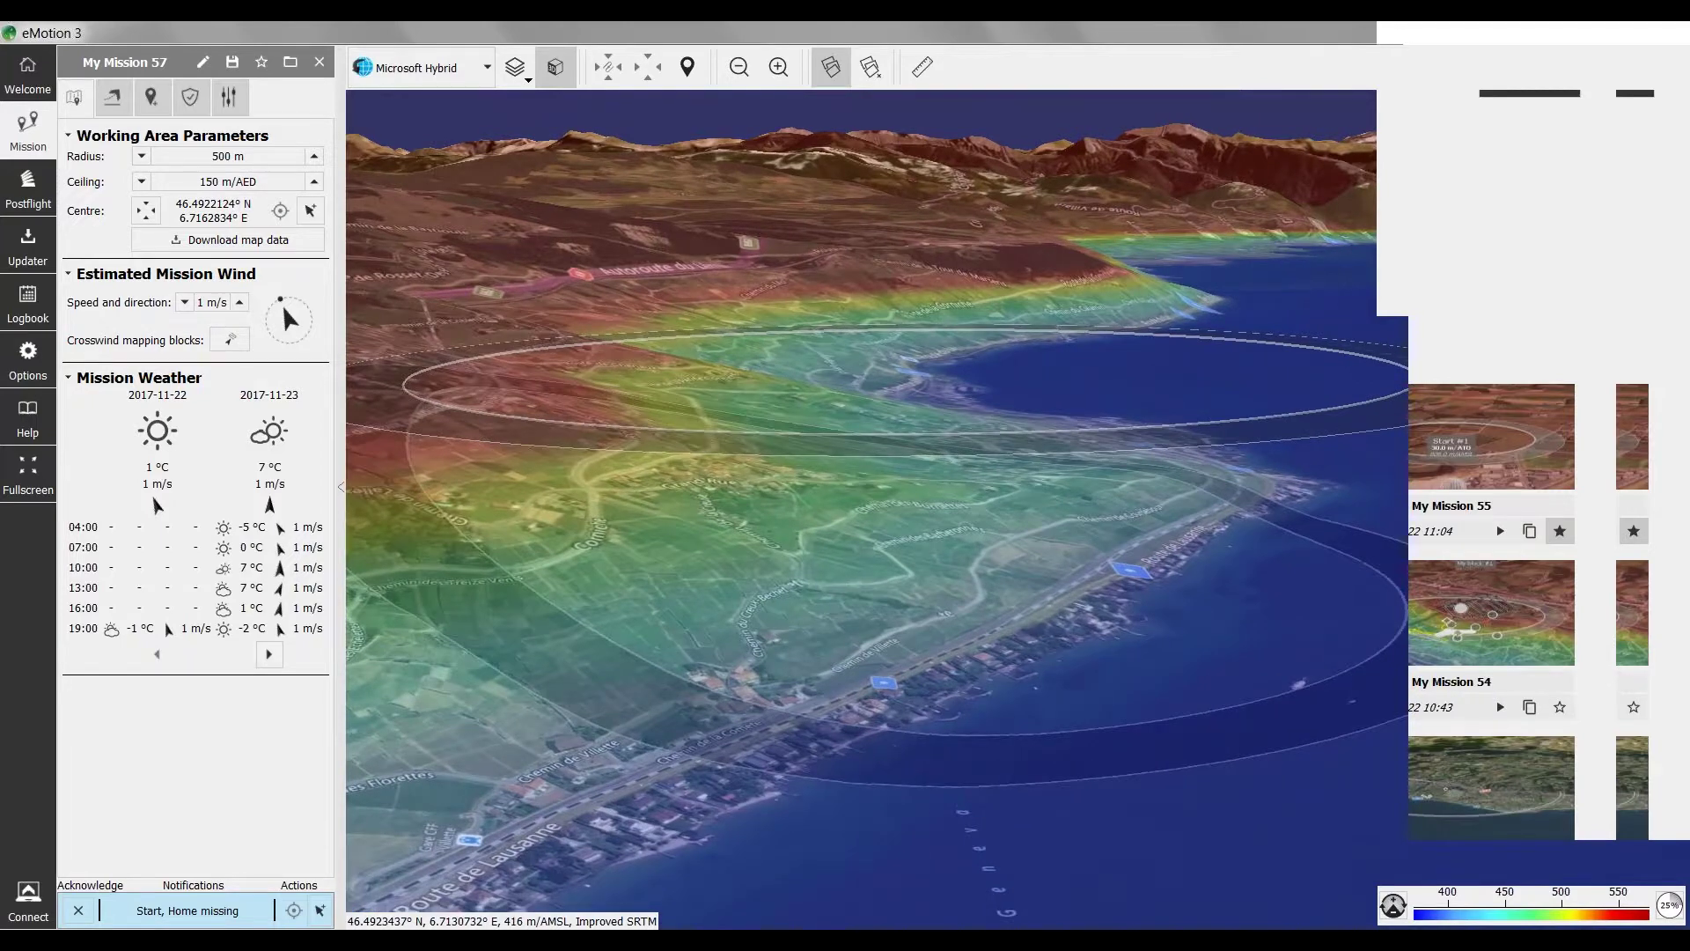
{"action": "left_click_drag", "start_coordinate": [915, 385], "coordinate": [920, 398]}
{"action": "middle_click_drag", "start_coordinate": [951, 535], "coordinate": [951, 669]}
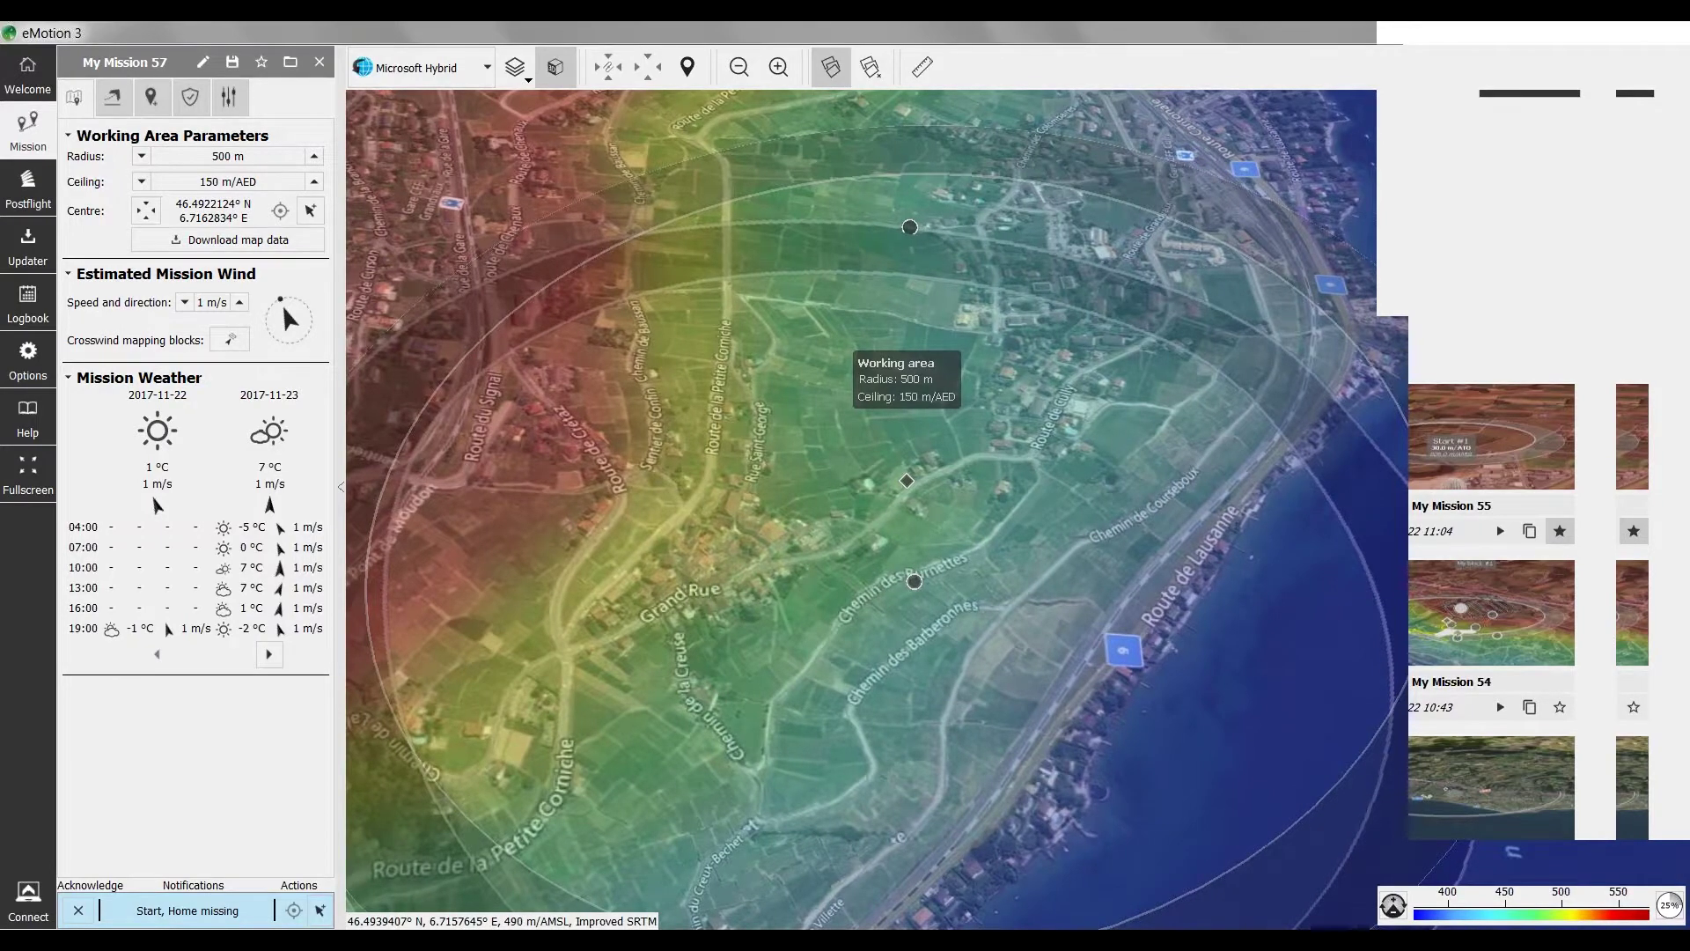
{"action": "scroll", "coordinate": [838, 599], "scroll_direction": "up", "scroll_amount": 1}
{"action": "scroll", "coordinate": [838, 598], "scroll_direction": "down", "scroll_amount": 3}
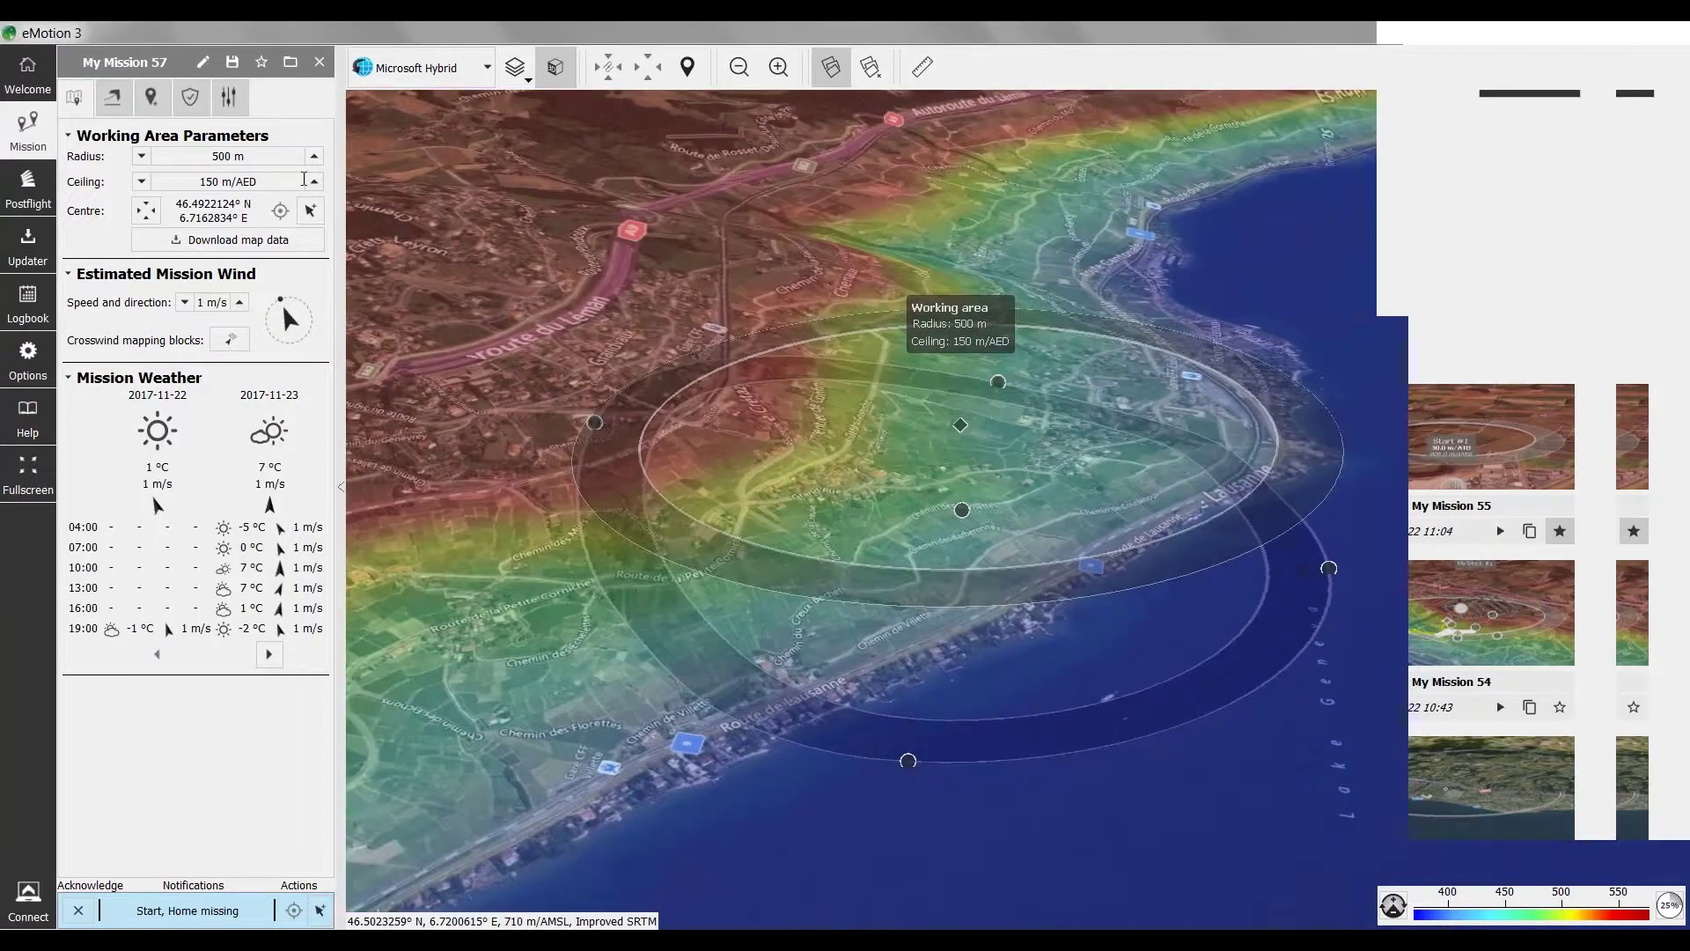
Step: Raise the working area's ceiling to 270 m/AED
{"action": "left_click", "coordinate": [314, 181]}
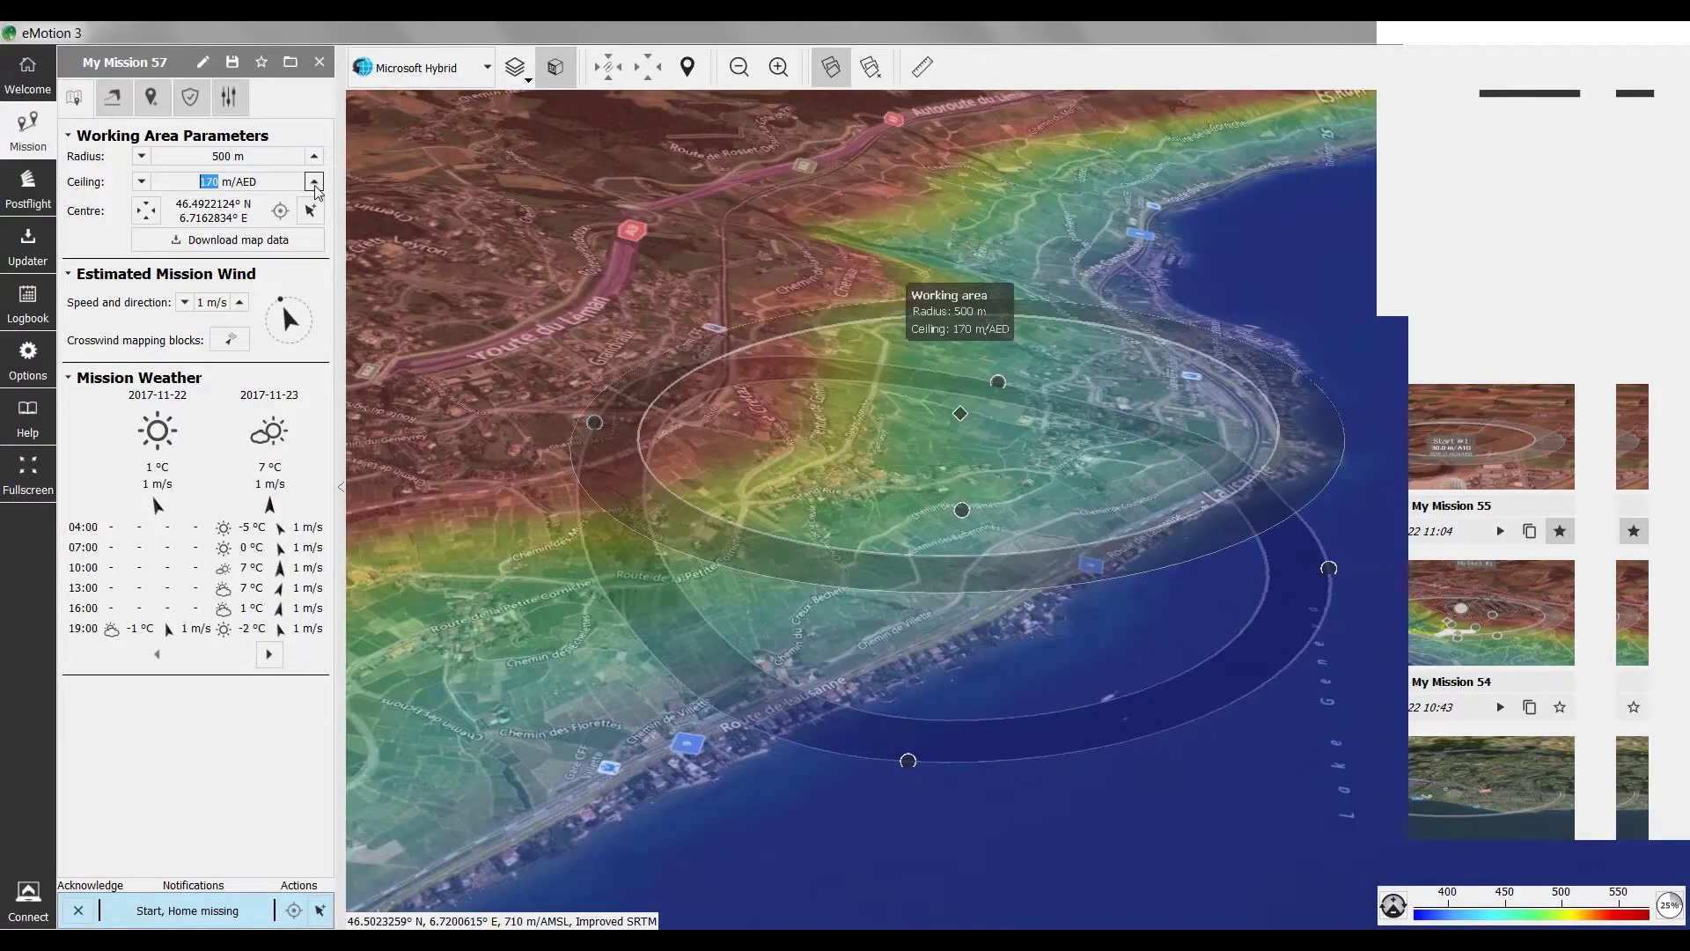
{"action": "left_click", "coordinate": [314, 181]}
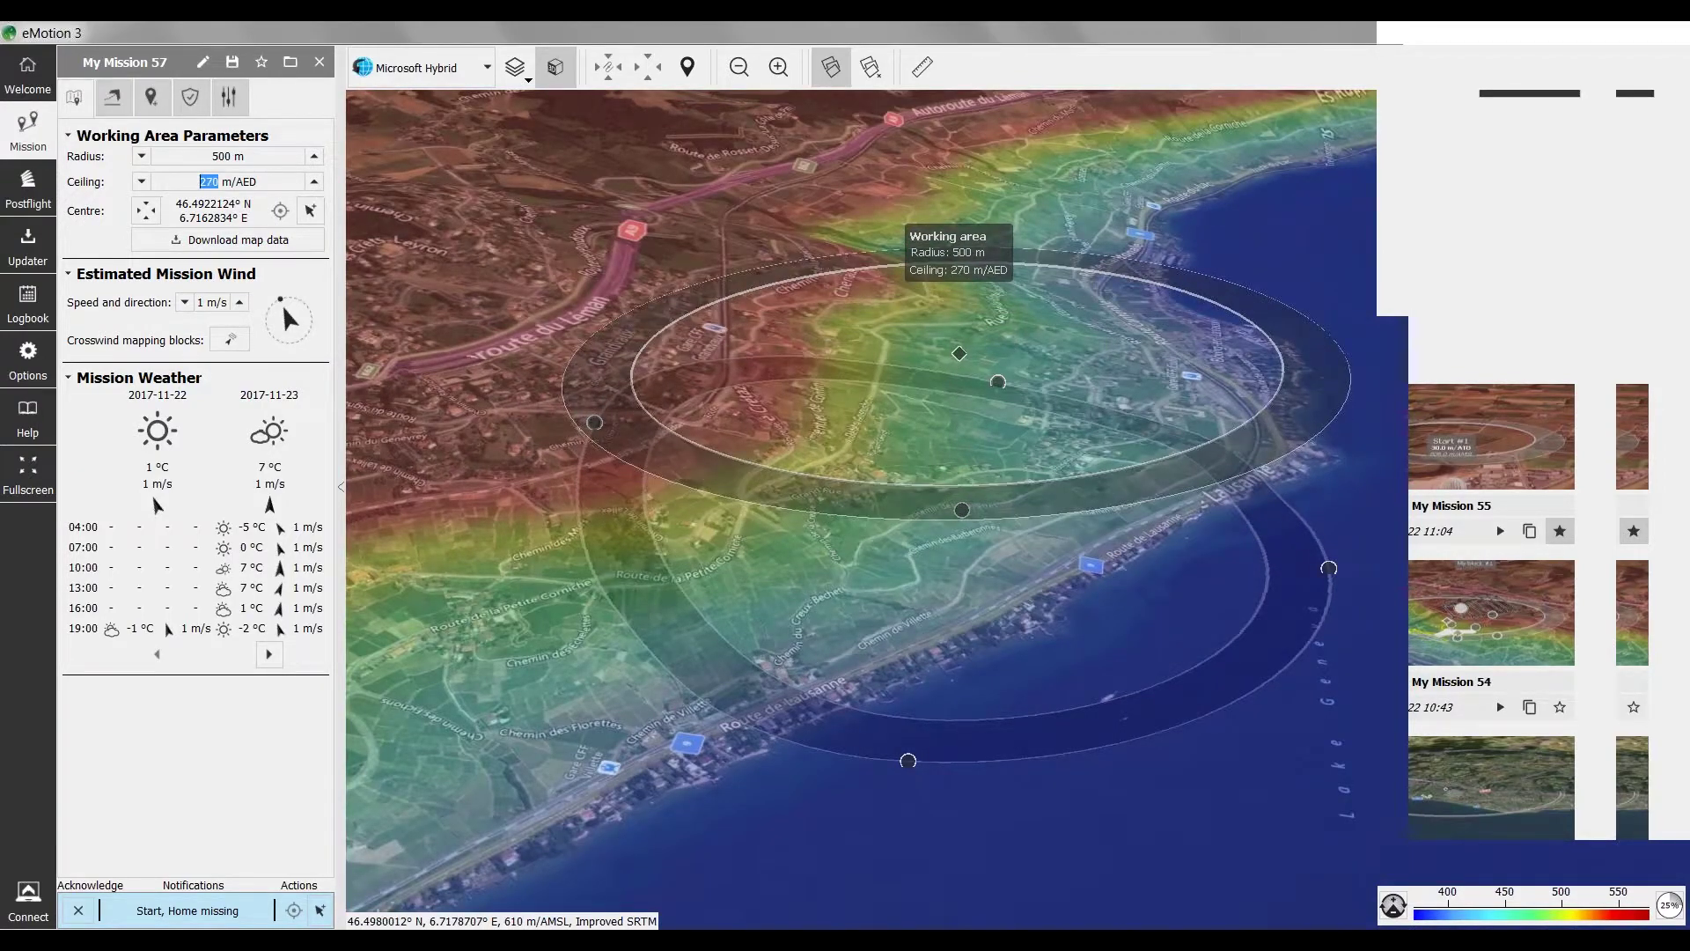
{"action": "left_click_drag", "start_coordinate": [813, 402], "coordinate": [604, 393]}
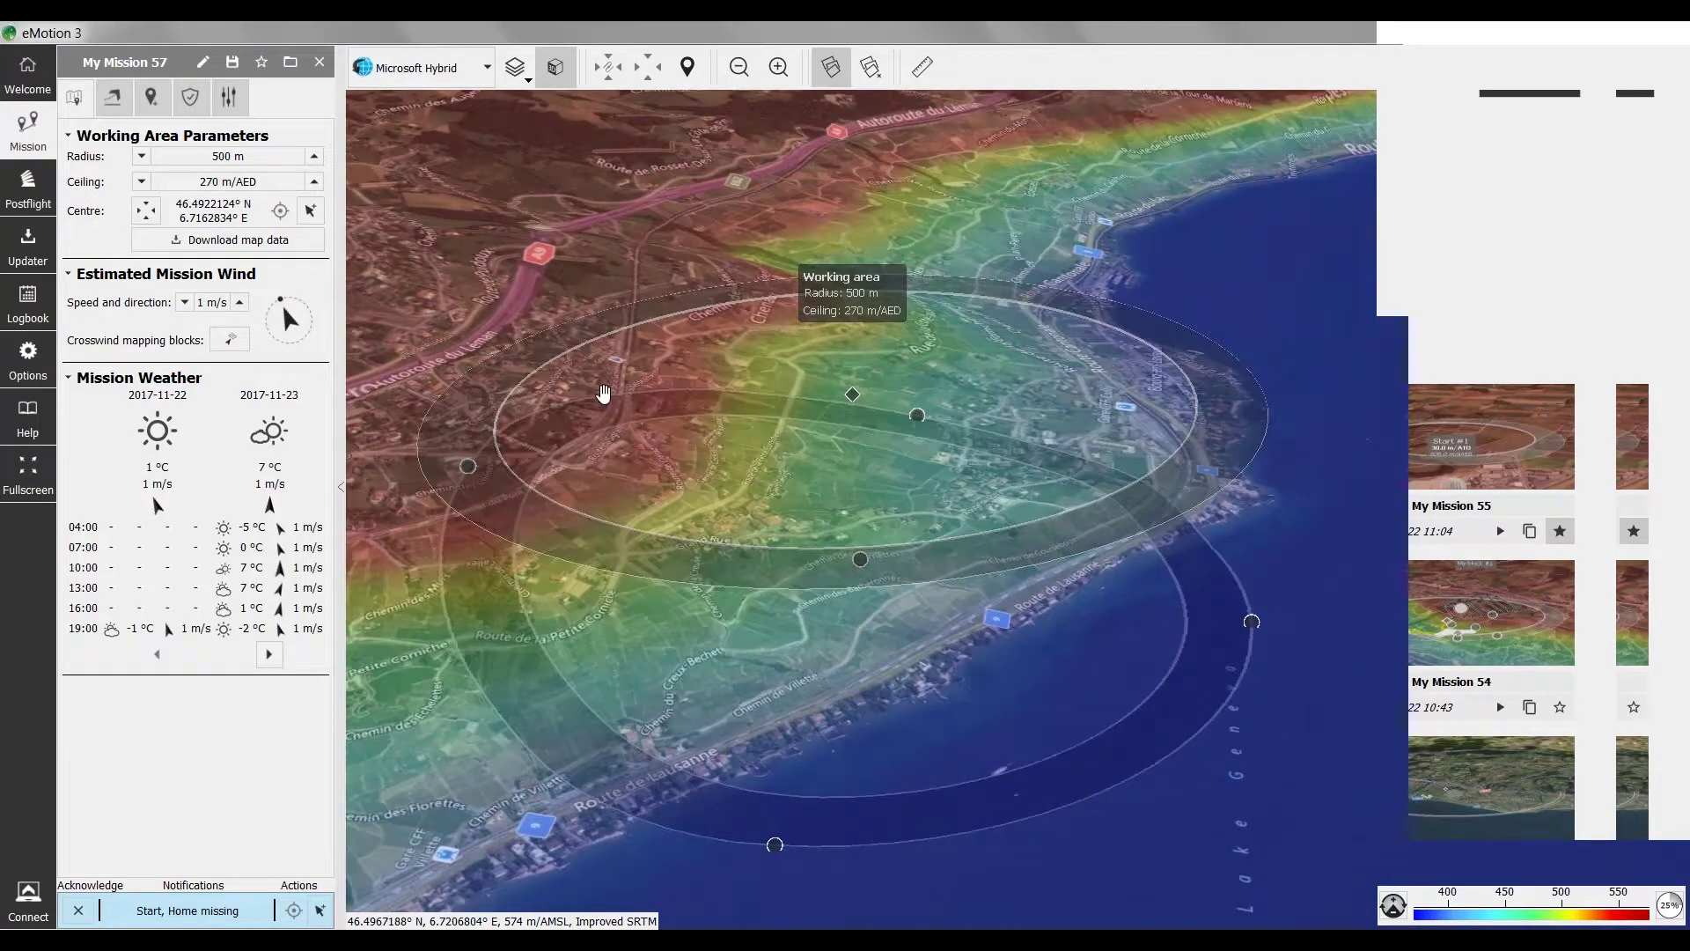
Step: Show the mission's take-off and landing settings and start a simulation with the eBee Plus
{"action": "left_click", "coordinate": [113, 96]}
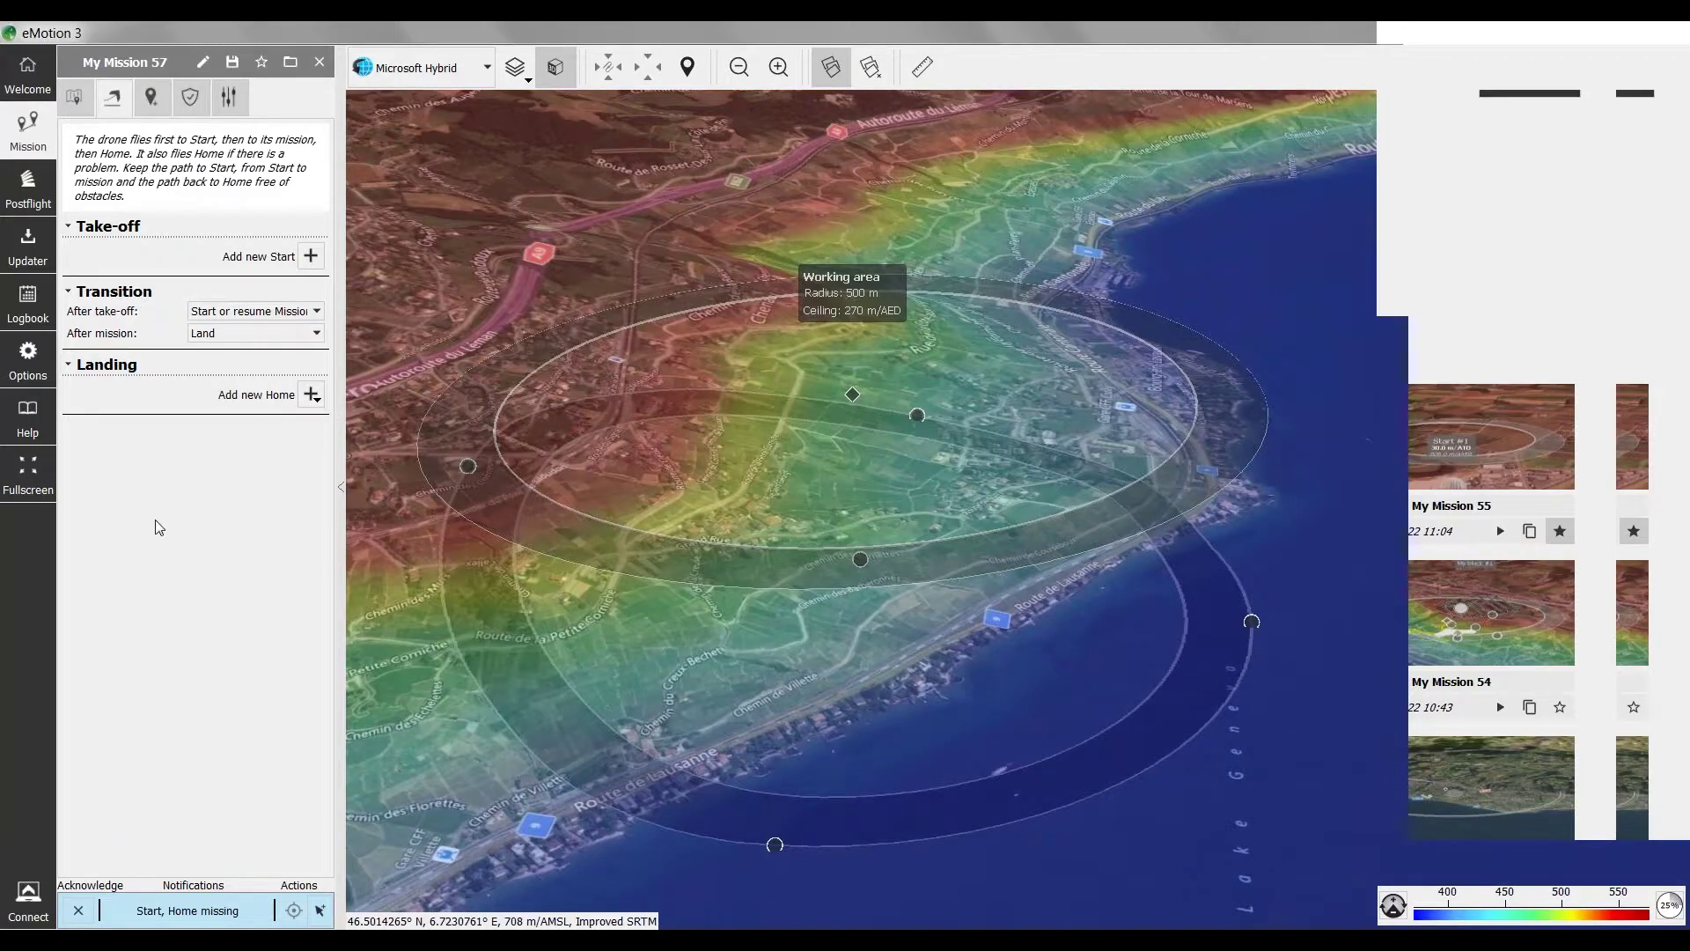
{"action": "left_click", "coordinate": [24, 906]}
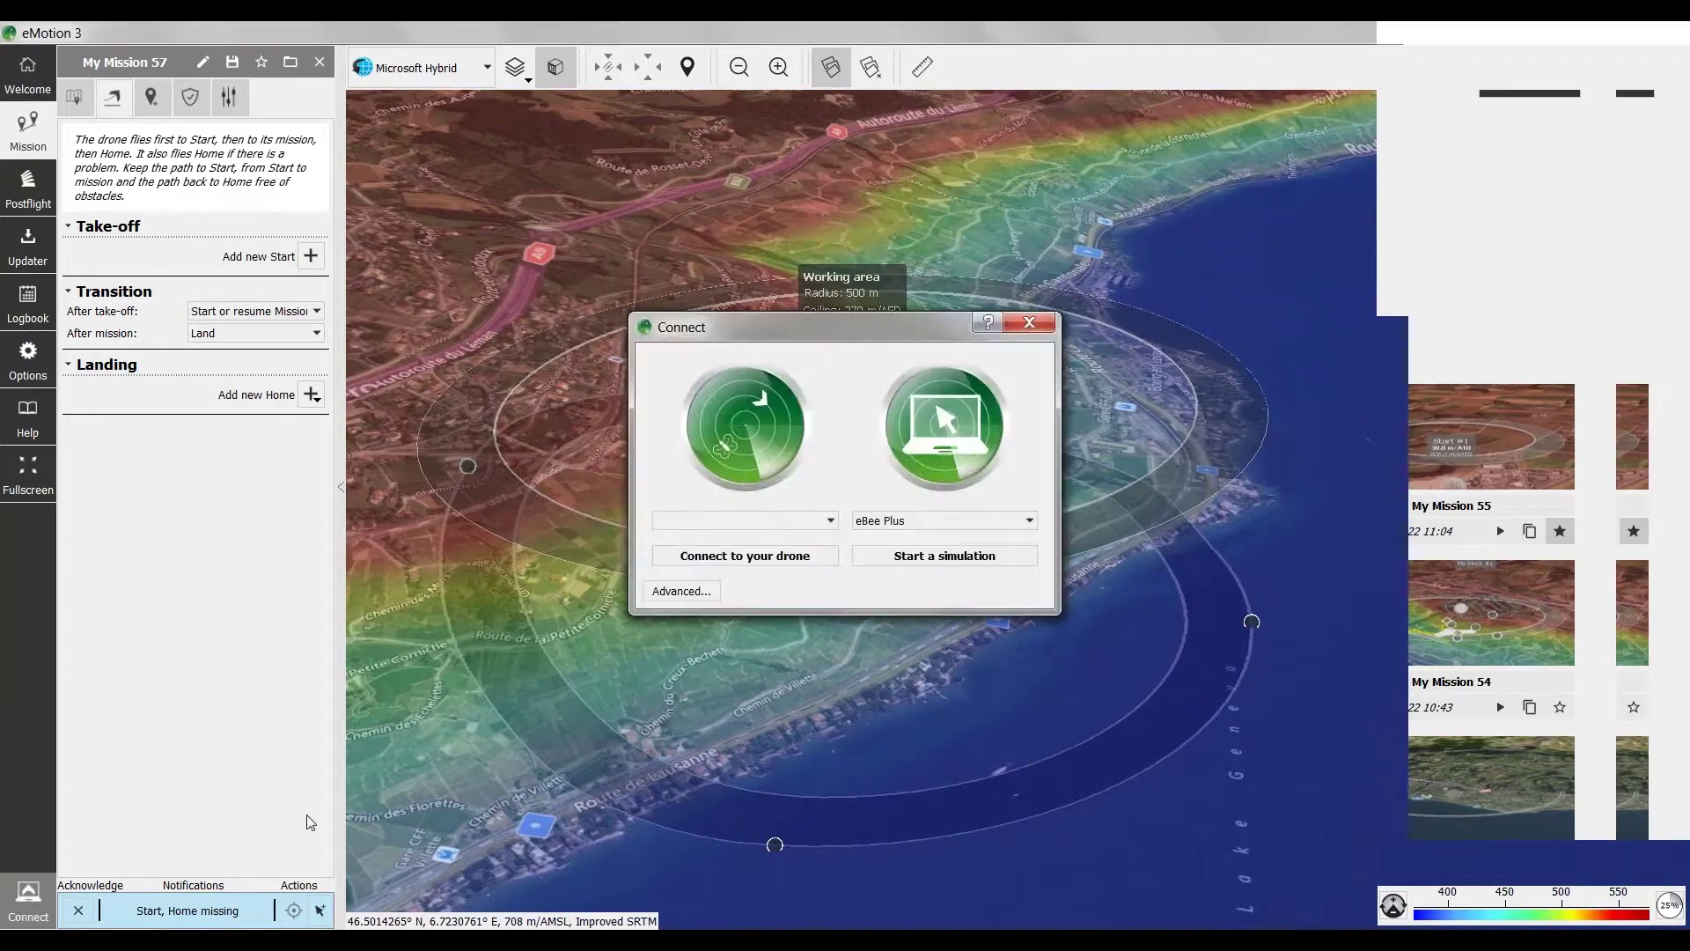
{"action": "left_click", "coordinate": [931, 554]}
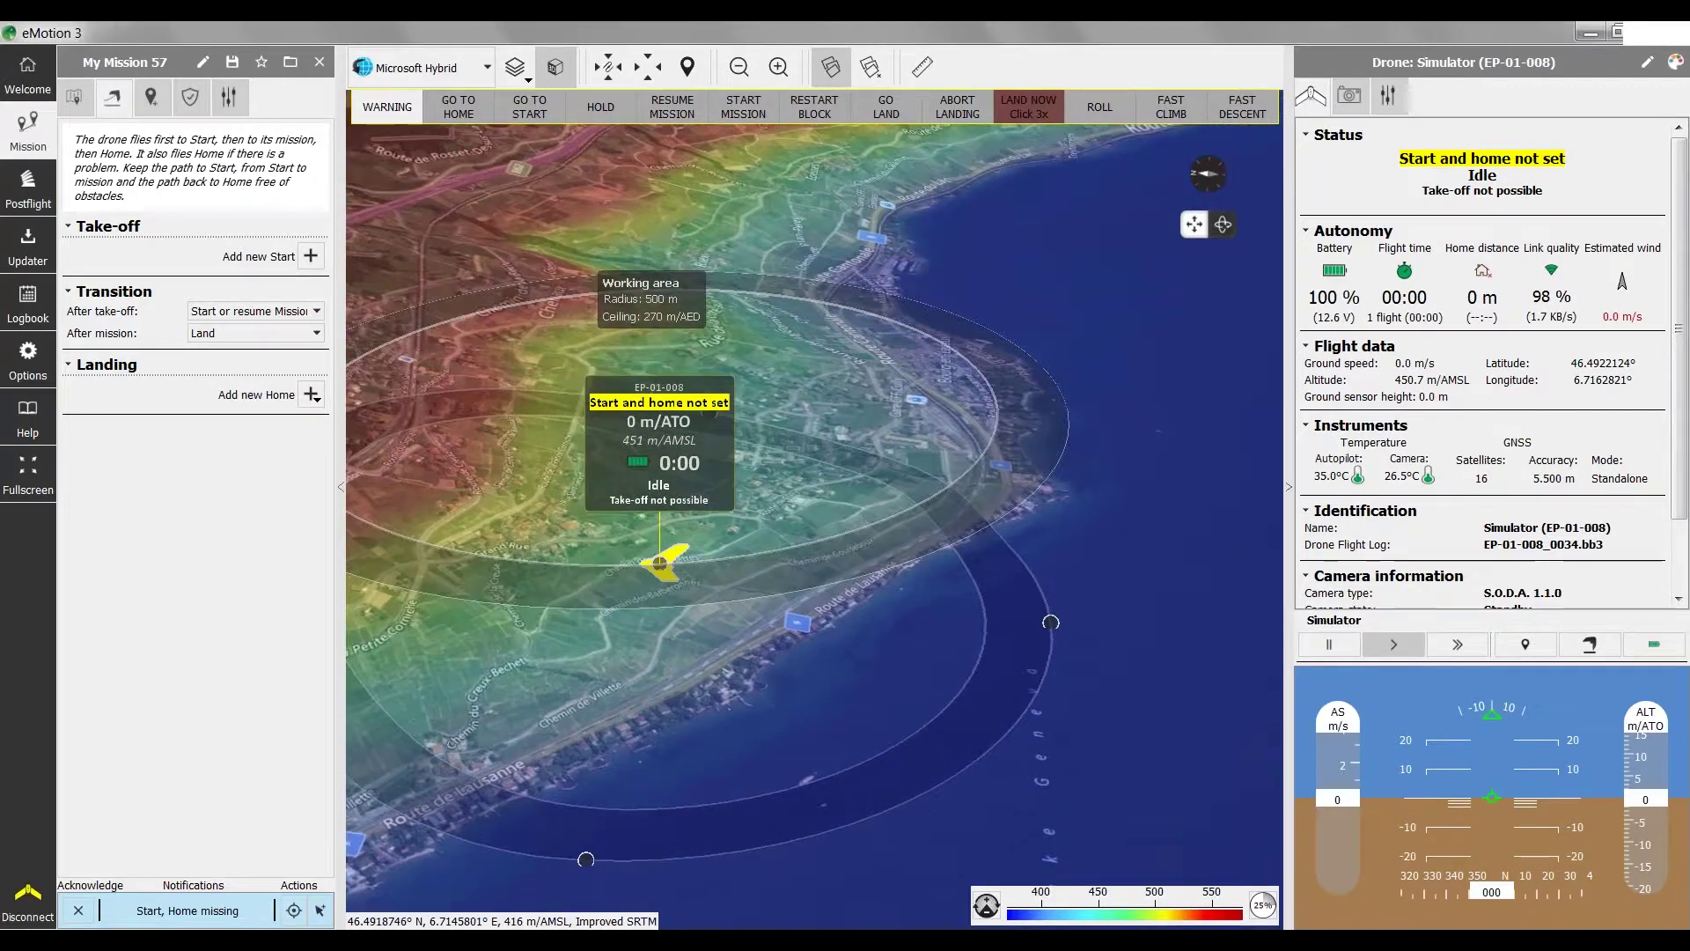
Step: Add a Start waypoint on the slope near the simulated drone, at about 46.4925° N, 6.7152° E
{"action": "scroll", "coordinate": [785, 631], "scroll_direction": "up", "scroll_amount": 1}
{"action": "scroll", "coordinate": [785, 630], "scroll_direction": "up", "scroll_amount": 3}
{"action": "middle_click_drag", "start_coordinate": [784, 630], "coordinate": [722, 590]}
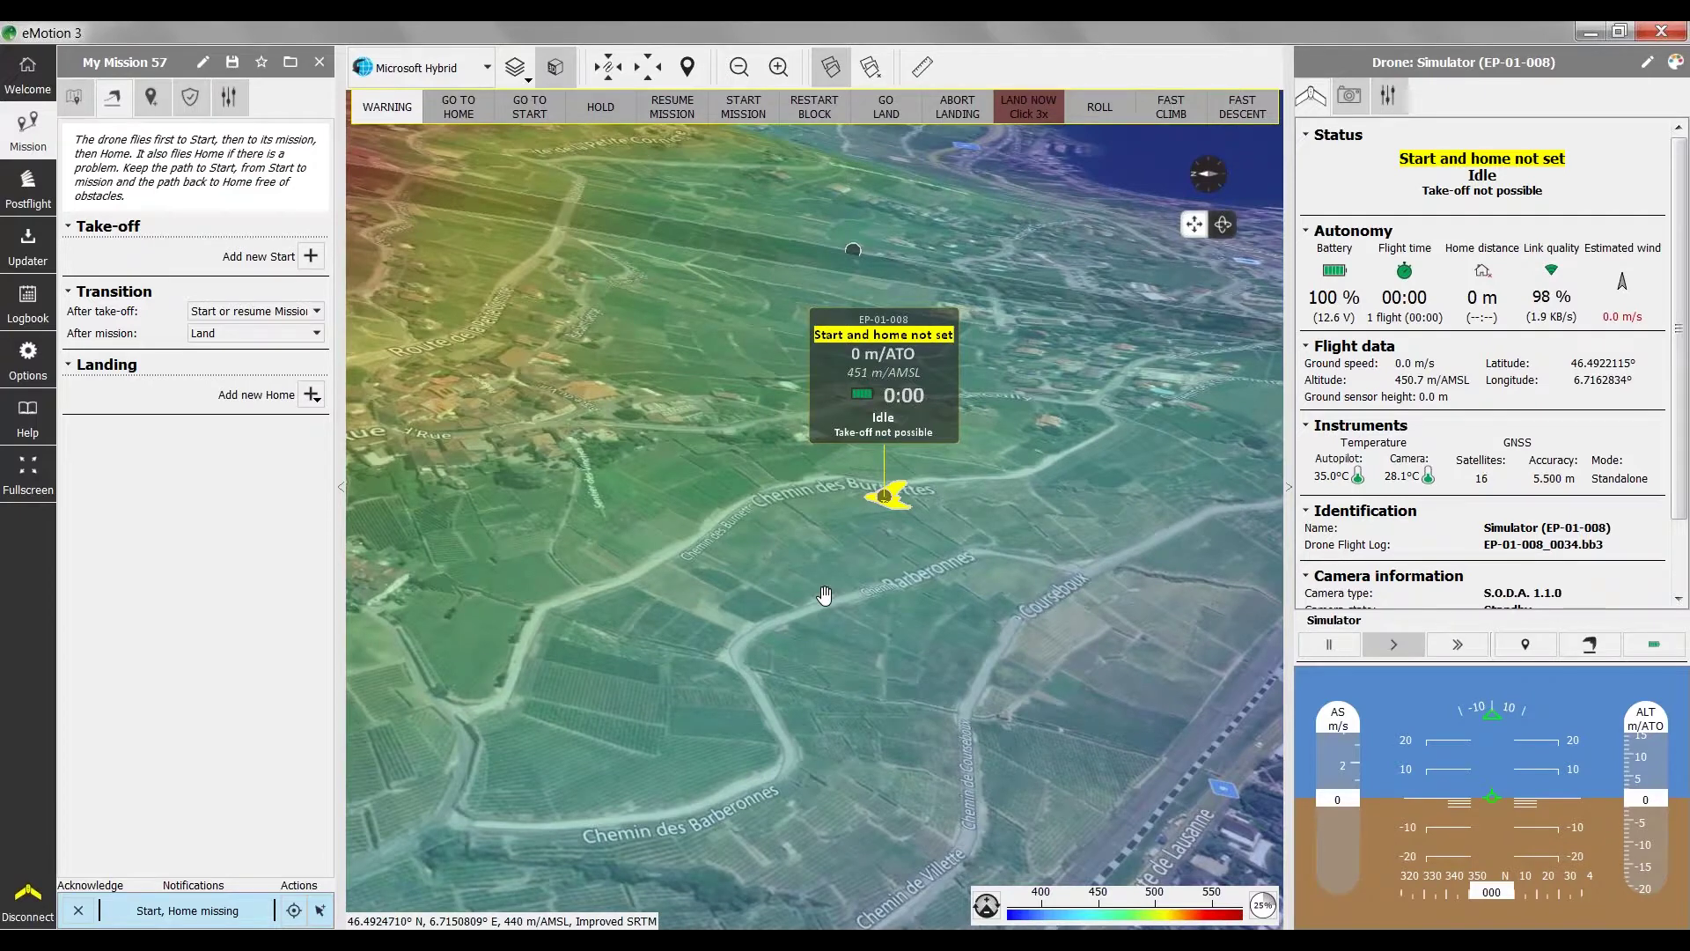
{"action": "left_click_drag", "start_coordinate": [800, 604], "coordinate": [821, 639]}
{"action": "scroll", "coordinate": [773, 475], "scroll_direction": "down", "scroll_amount": 1}
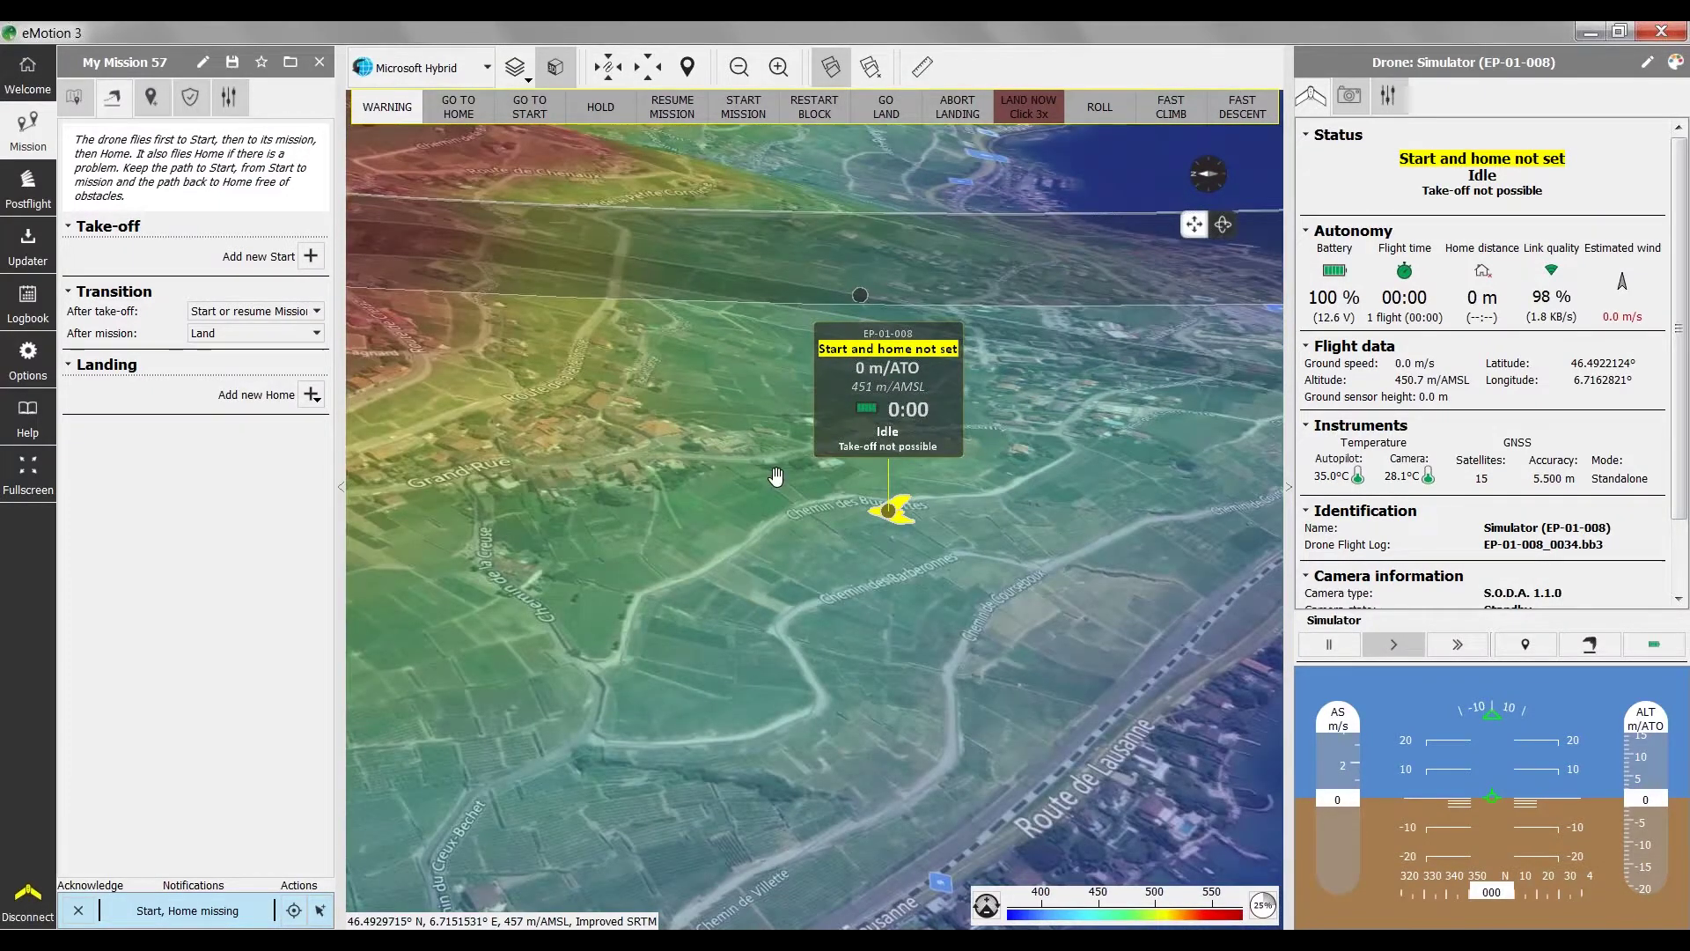
{"action": "scroll", "coordinate": [804, 532], "scroll_direction": "up", "scroll_amount": 2}
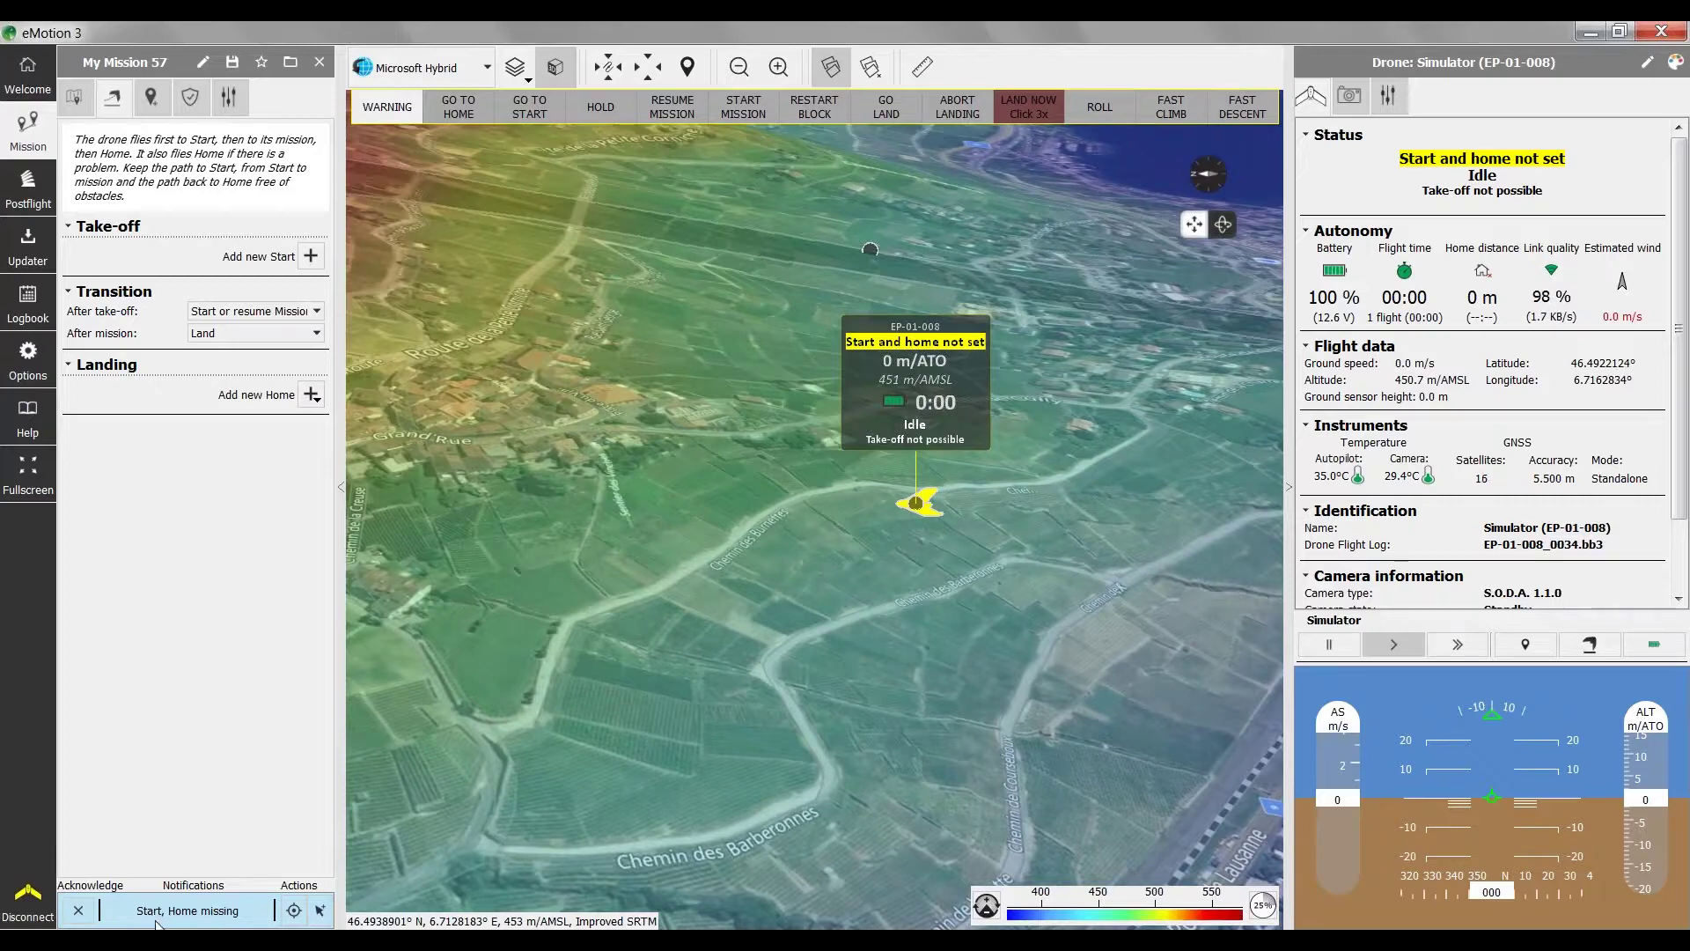
{"action": "left_click", "coordinate": [292, 913]}
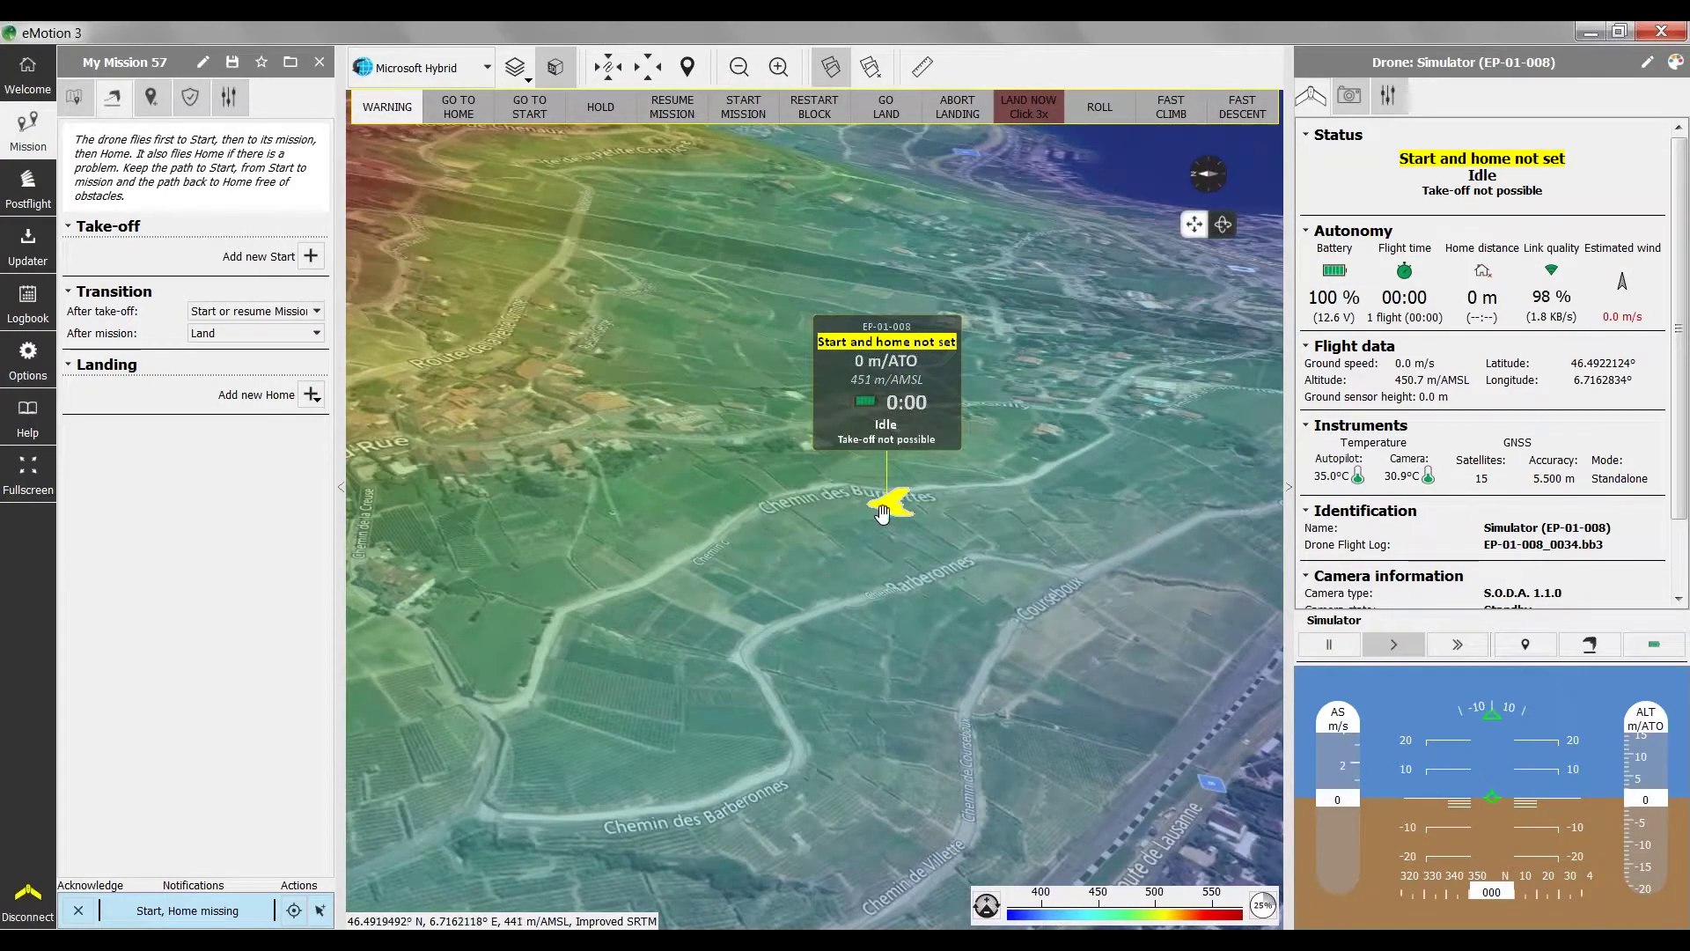
{"action": "scroll", "coordinate": [878, 514], "scroll_direction": "up", "scroll_amount": 1}
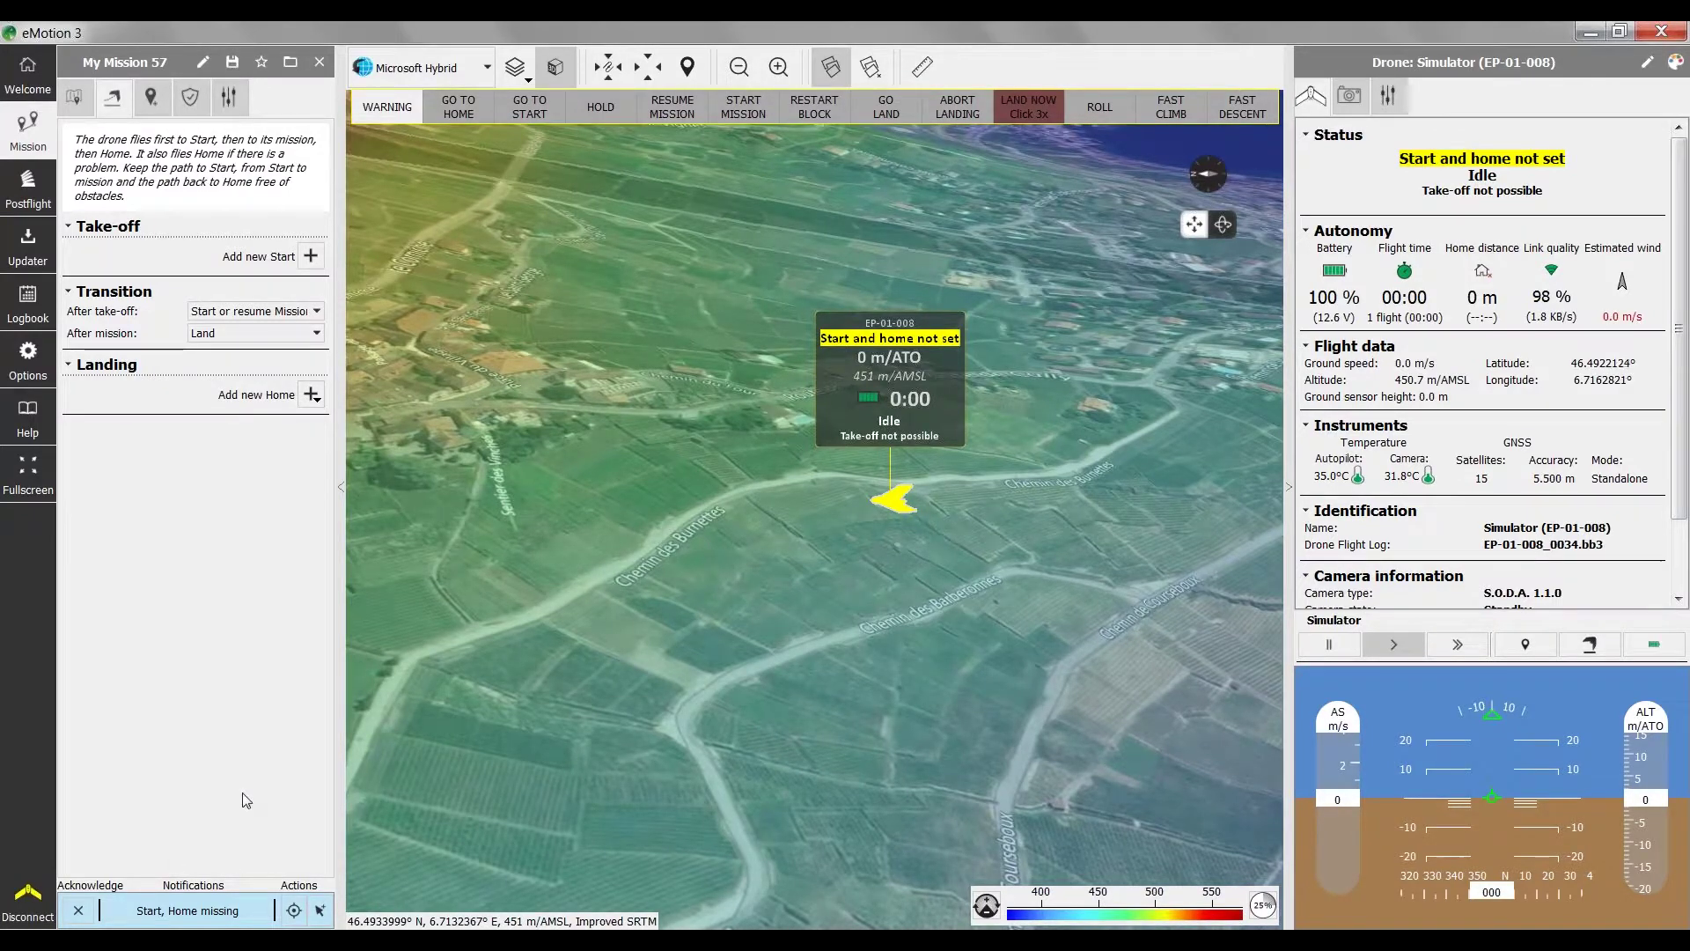
{"action": "left_click", "coordinate": [310, 255]}
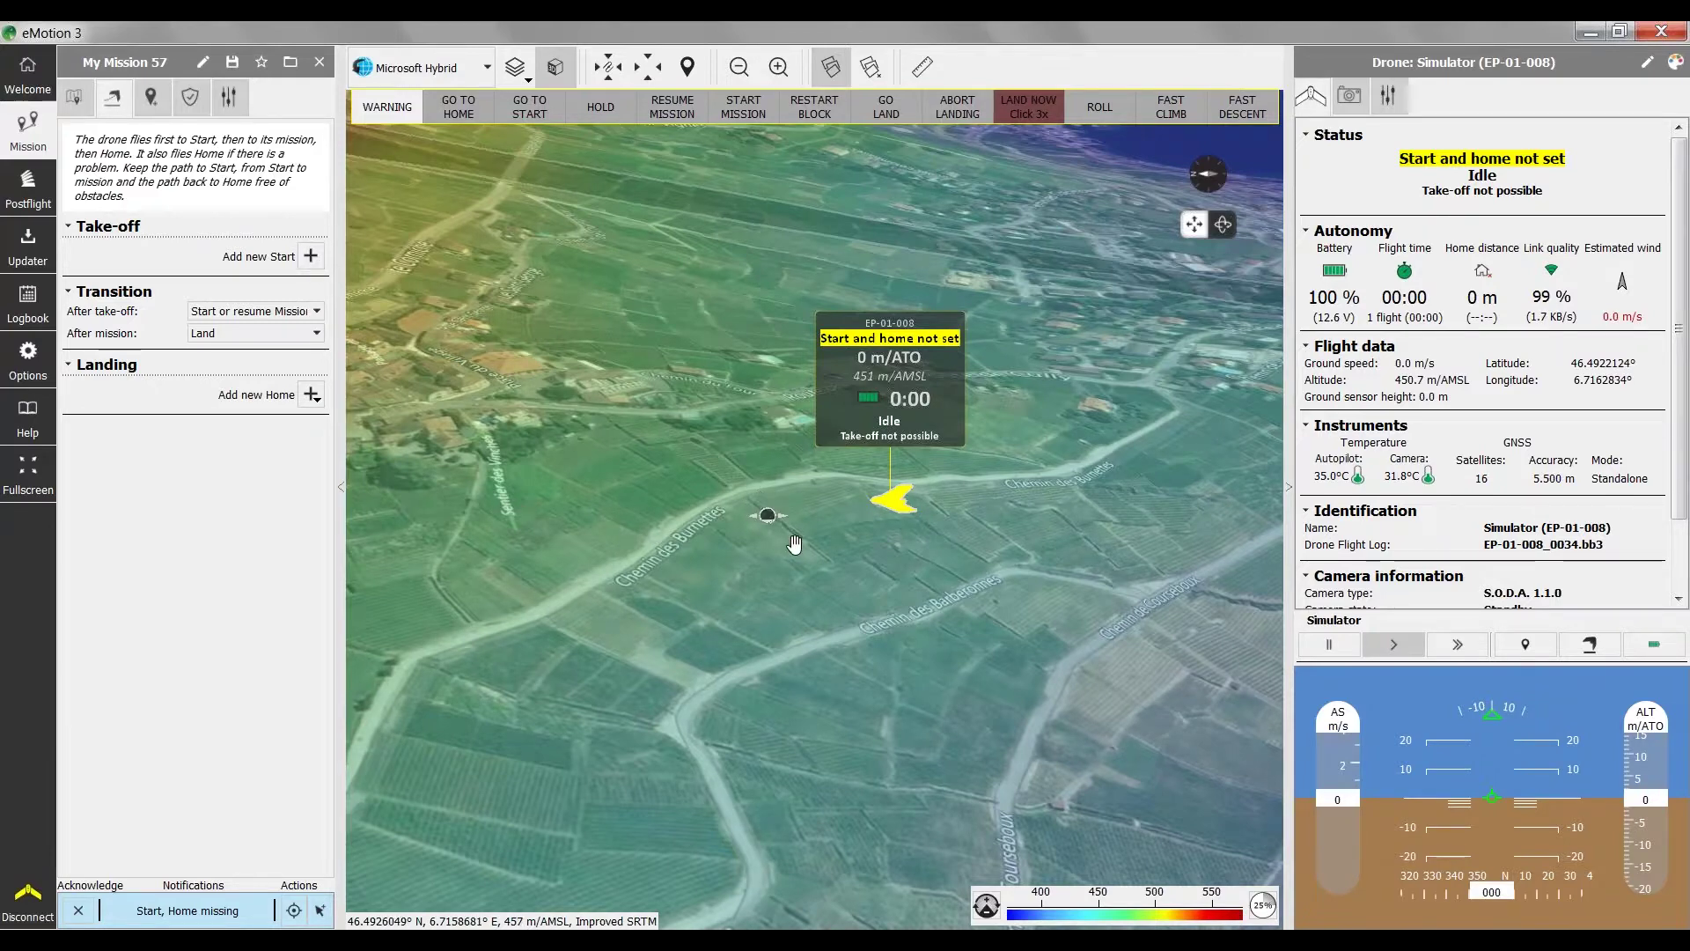
{"action": "left_click", "coordinate": [784, 606]}
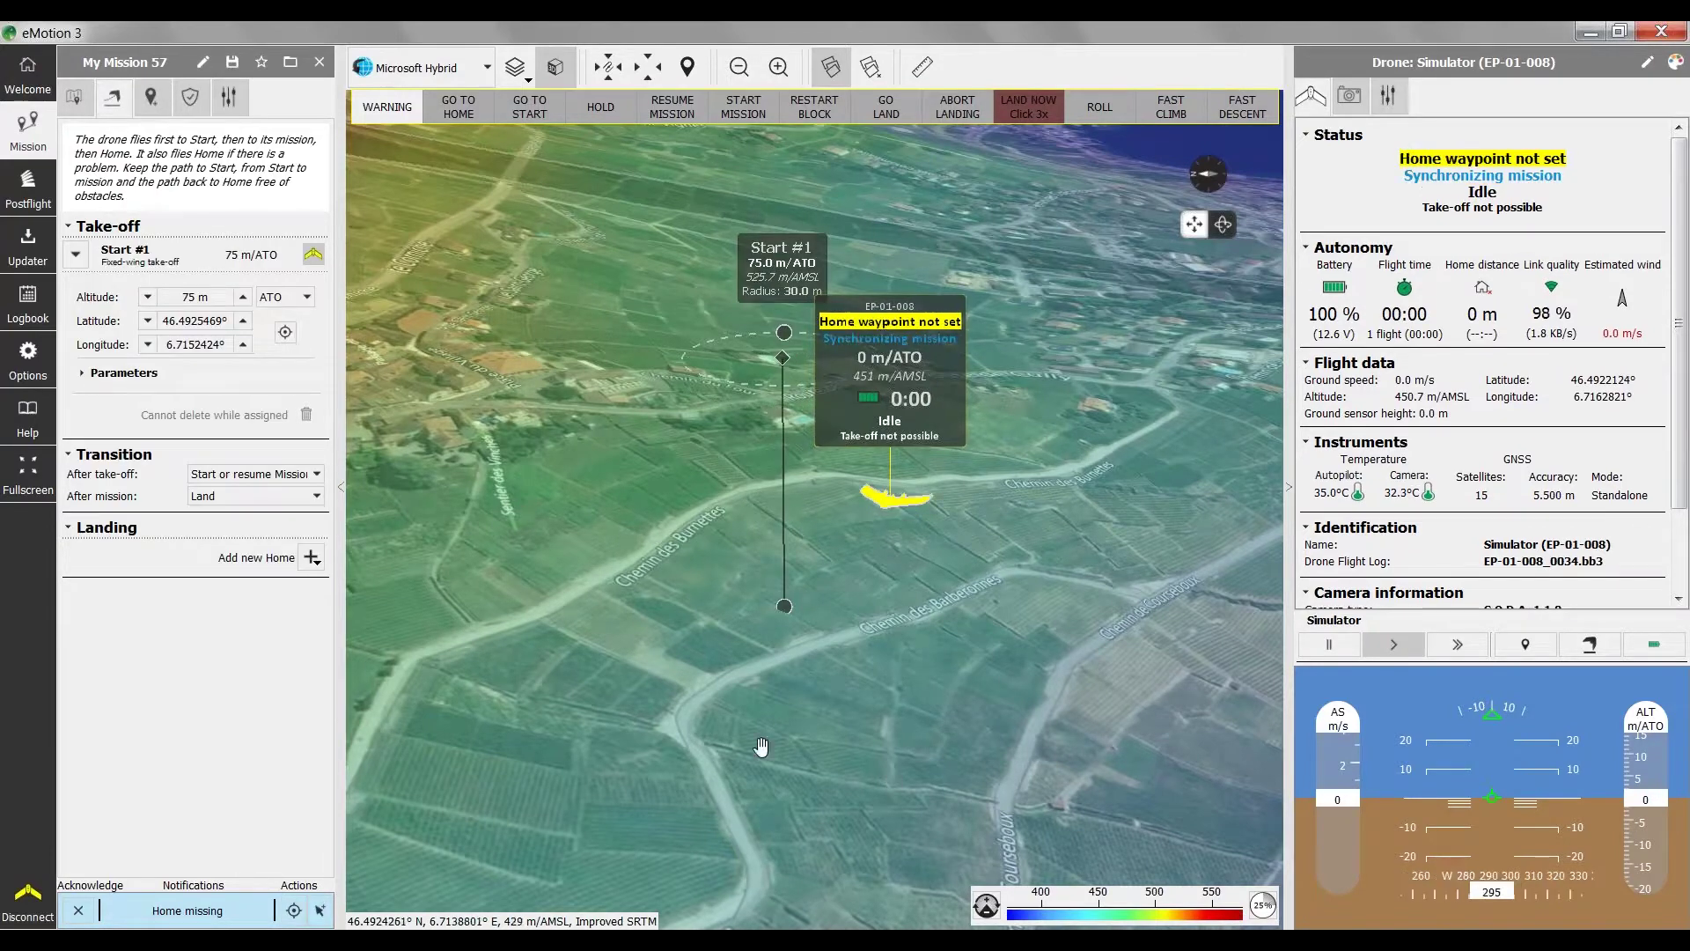
Step: Move the Start waypoint uphill to the edge of the village, at about 46.4935° N, 6.7162° E
{"action": "middle_click_drag", "start_coordinate": [898, 672], "coordinate": [907, 680]}
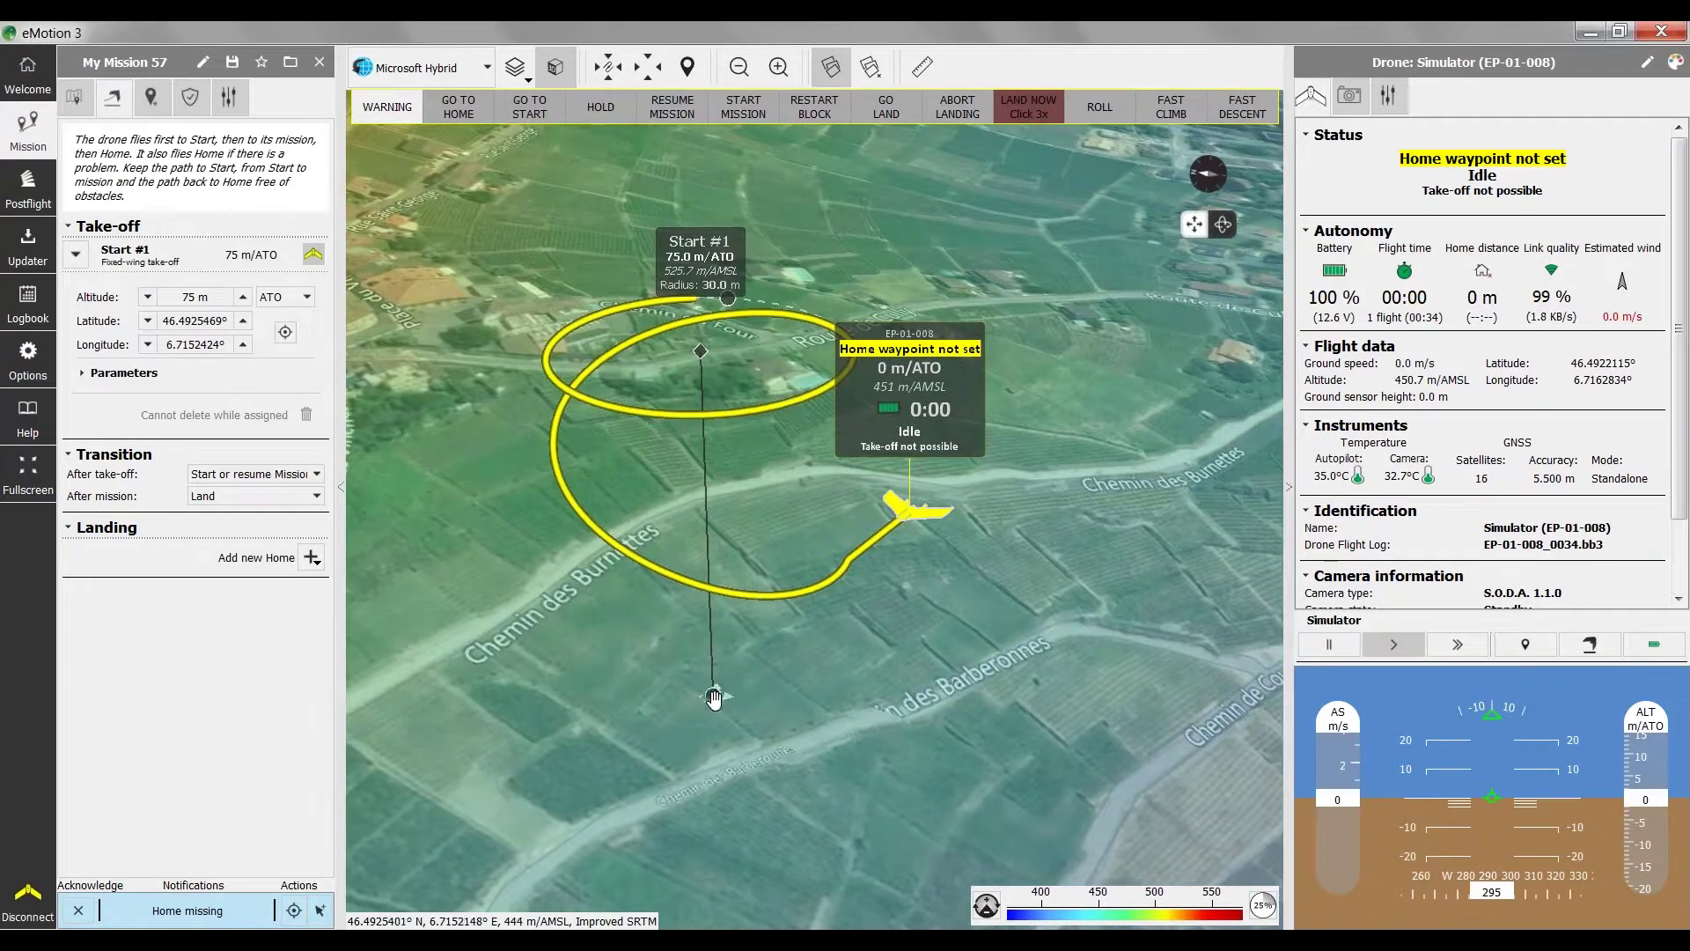
{"action": "left_click_drag", "start_coordinate": [729, 687], "coordinate": [726, 695]}
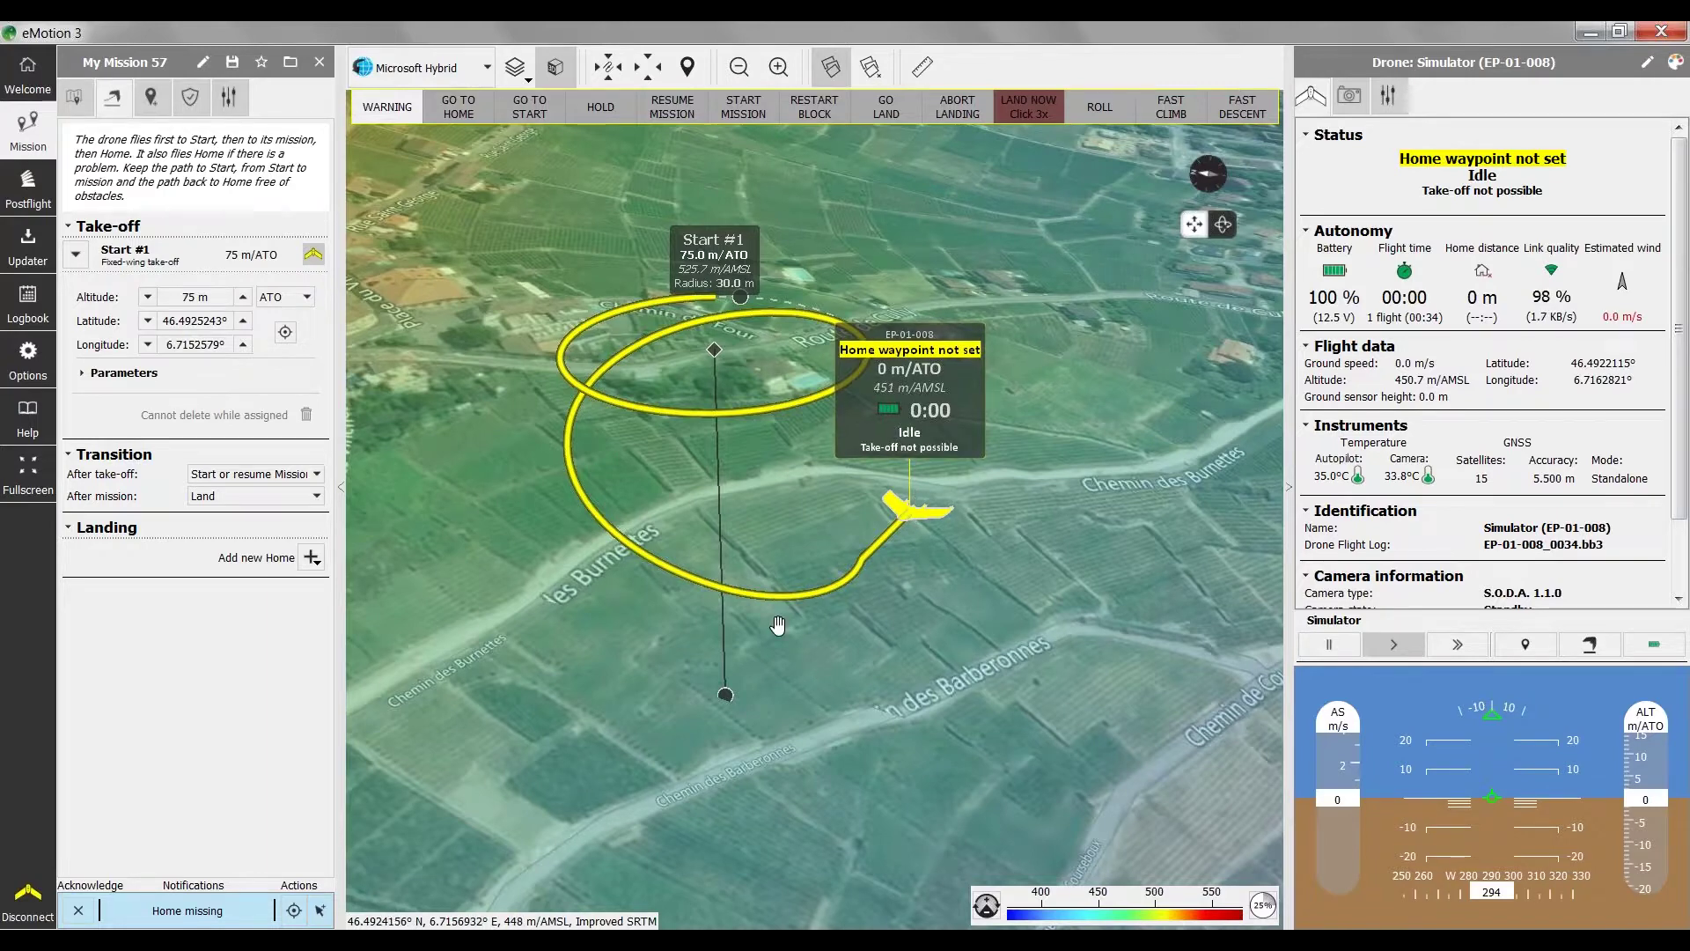
{"action": "left_click_drag", "start_coordinate": [729, 699], "coordinate": [625, 527]}
{"action": "left_click_drag", "start_coordinate": [607, 514], "coordinate": [792, 554]}
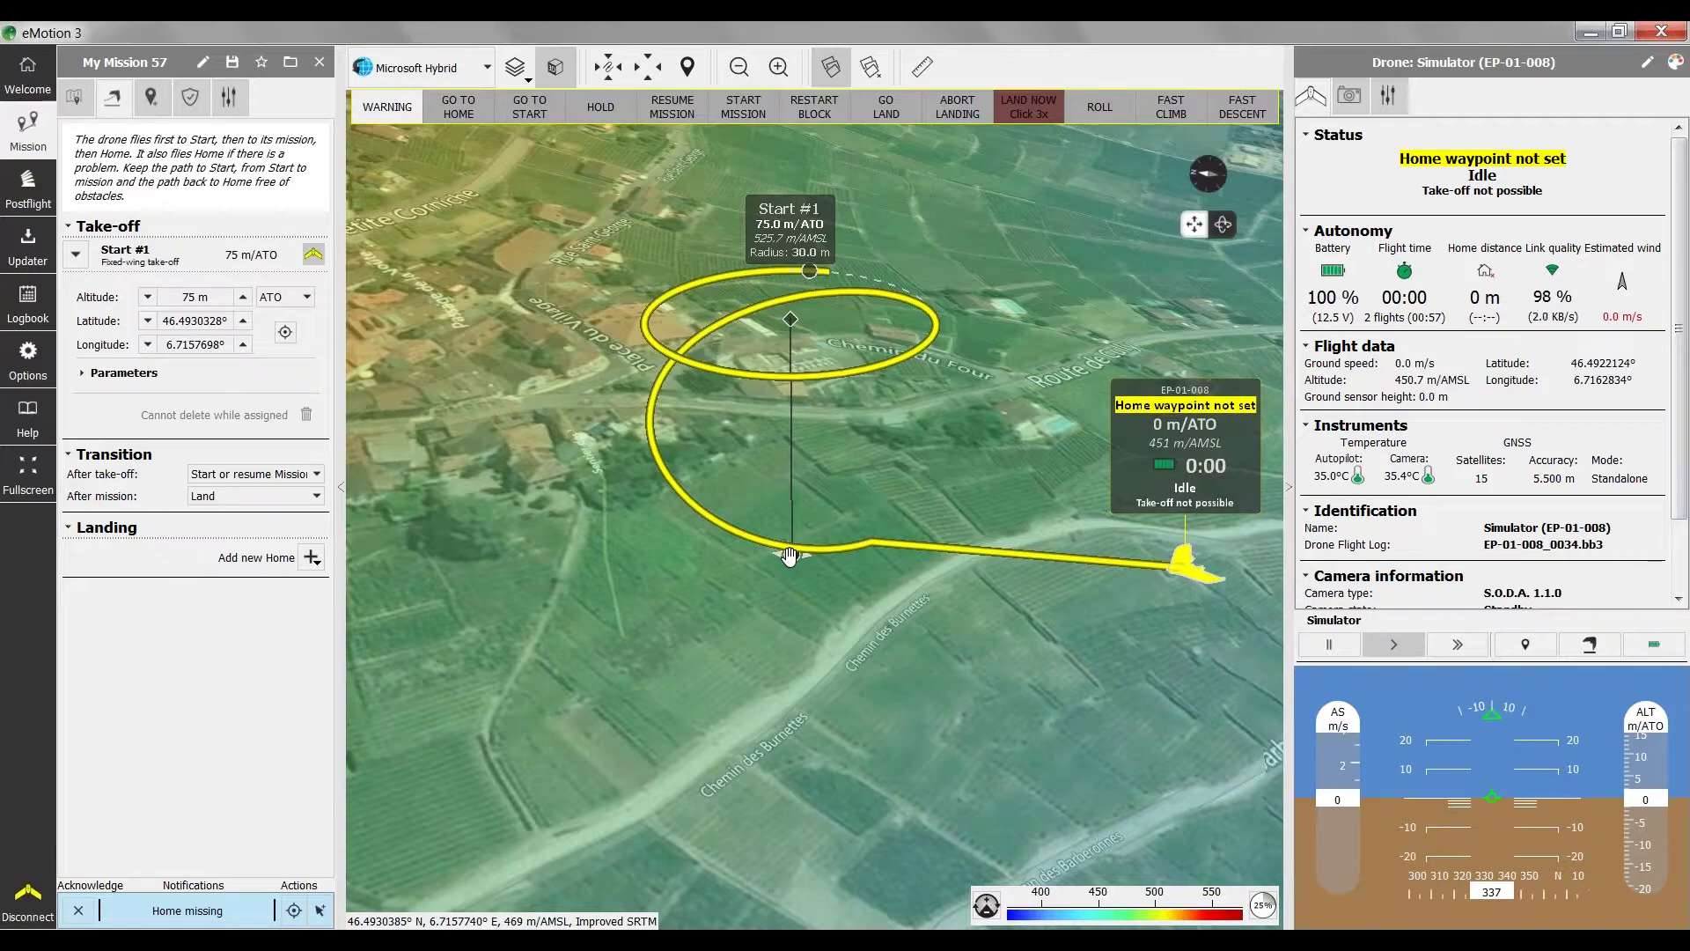
{"action": "left_click_drag", "start_coordinate": [795, 552], "coordinate": [605, 402]}
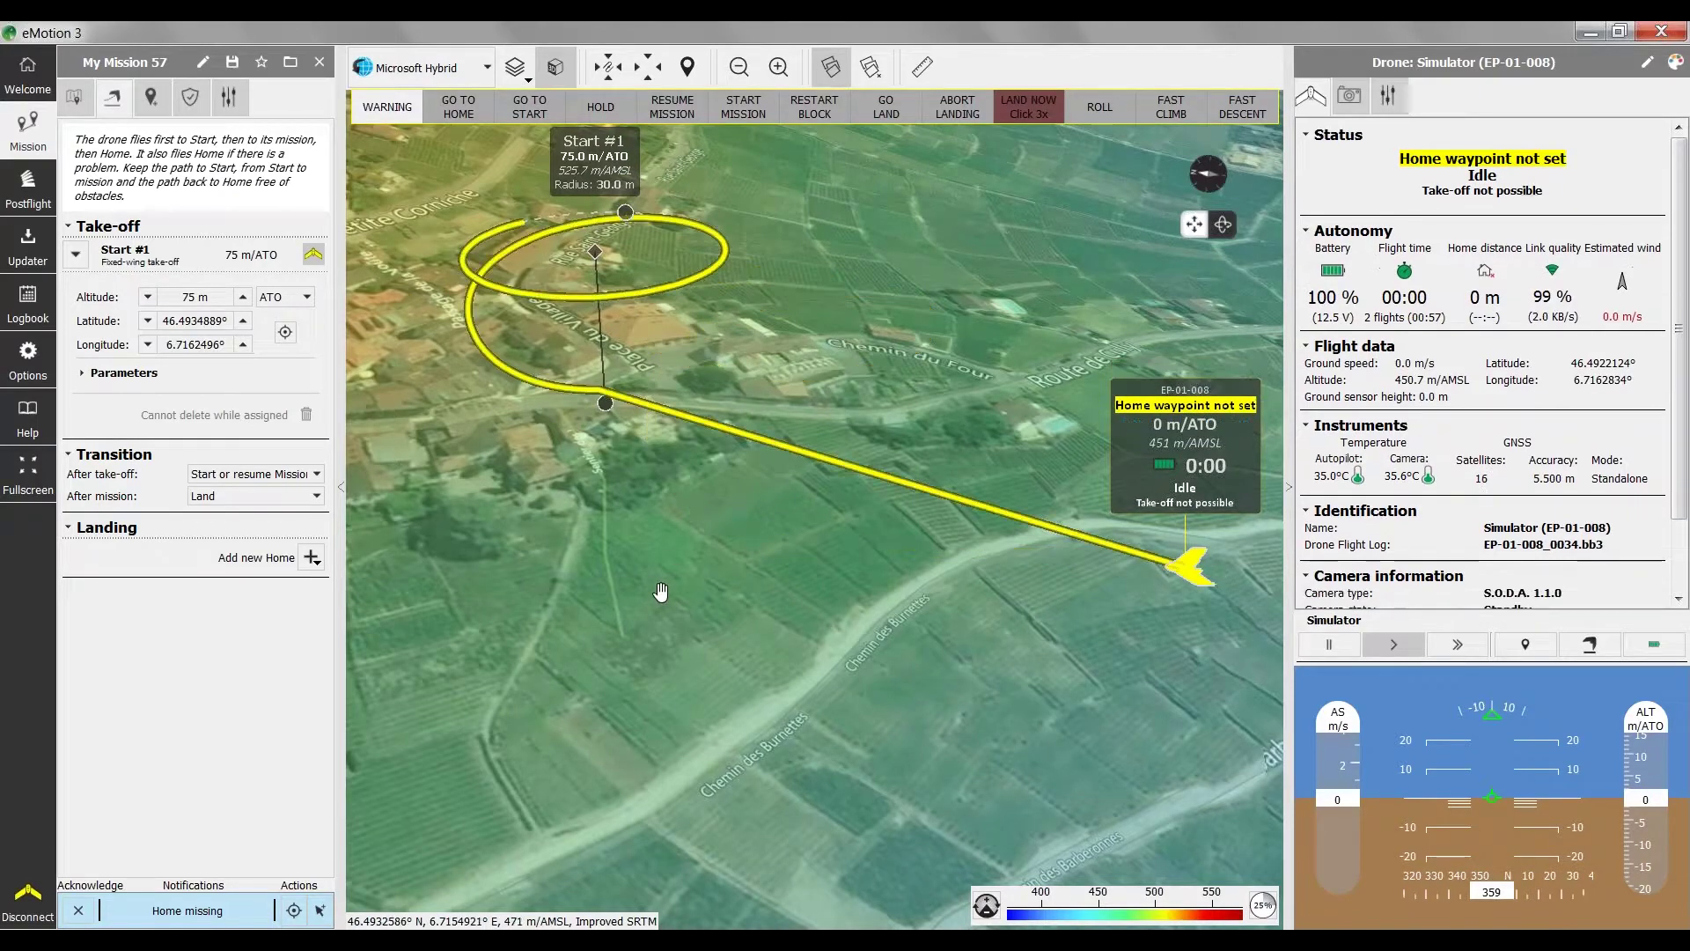
Step: Move the Start waypoint back beside the drone near Chemin des Burnettes, at about 46.4924° N, 6.7160° E
{"action": "left_click_drag", "start_coordinate": [654, 584], "coordinate": [658, 592]}
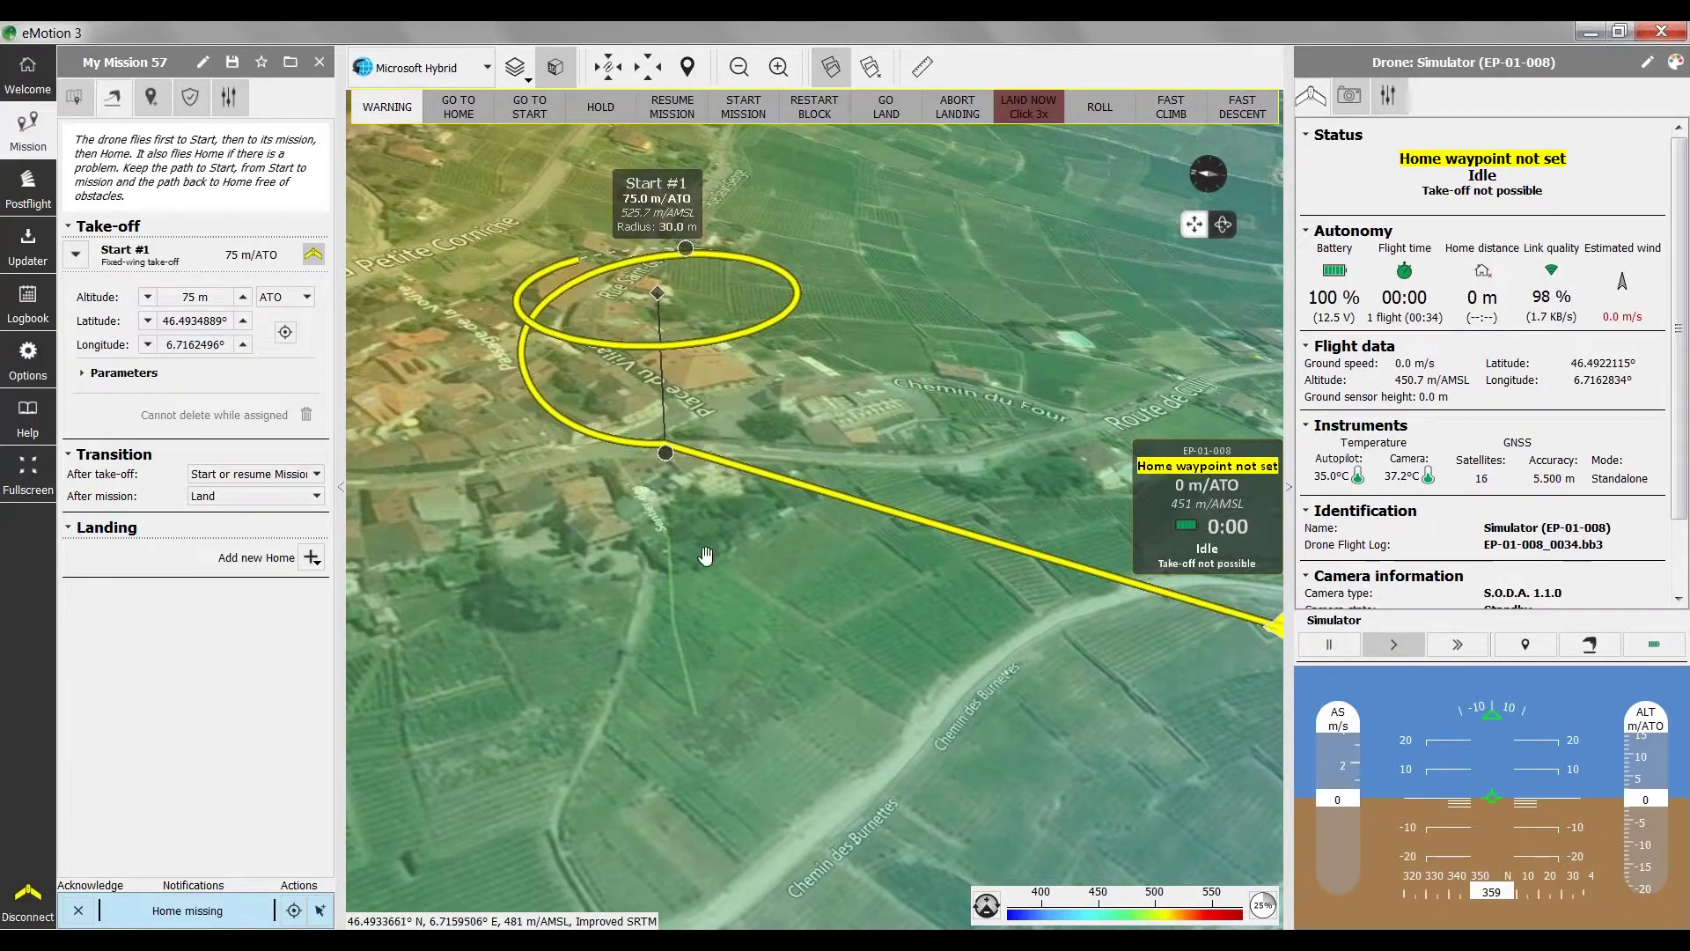
{"action": "left_click_drag", "start_coordinate": [705, 556], "coordinate": [689, 568]}
{"action": "mouse_move", "coordinate": [675, 508]}
{"action": "left_mouse_down"}
{"action": "mouse_move", "coordinate": [639, 523]}
{"action": "mouse_move", "coordinate": [669, 480]}
{"action": "mouse_move", "coordinate": [1074, 653]}
{"action": "left_mouse_up"}
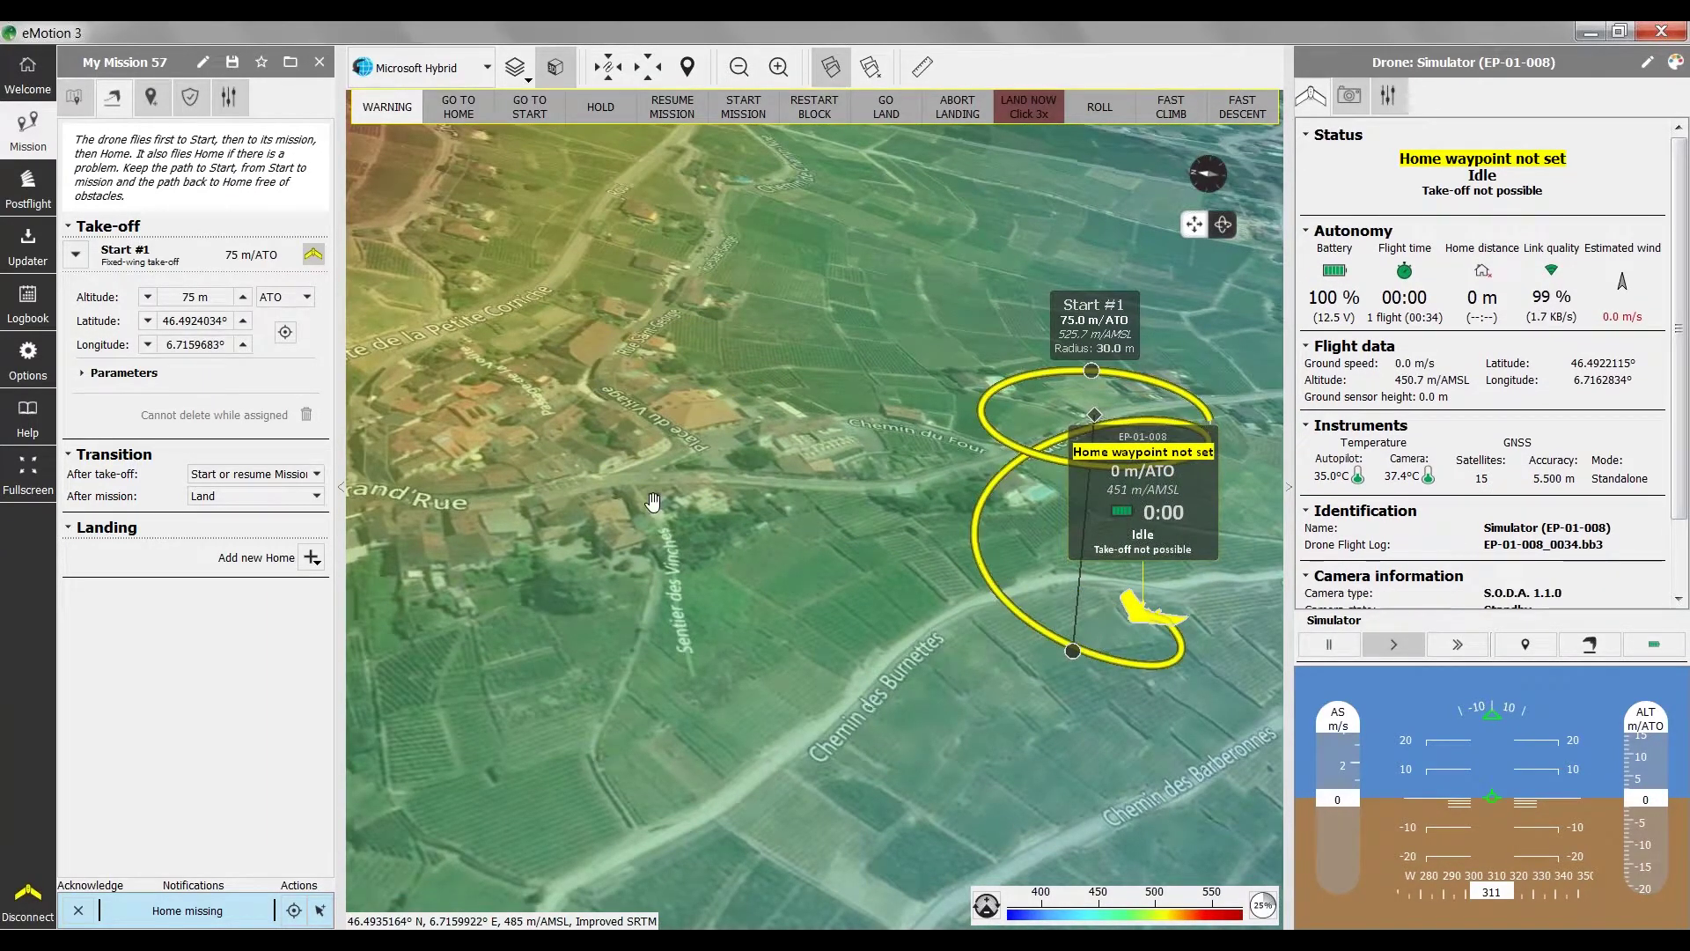
Step: Switch the Start waypoint's altitude reference to AED and move the waypoint uphill into the village, at about 46.4936° N, 6.7163° E
{"action": "left_click", "coordinate": [303, 306]}
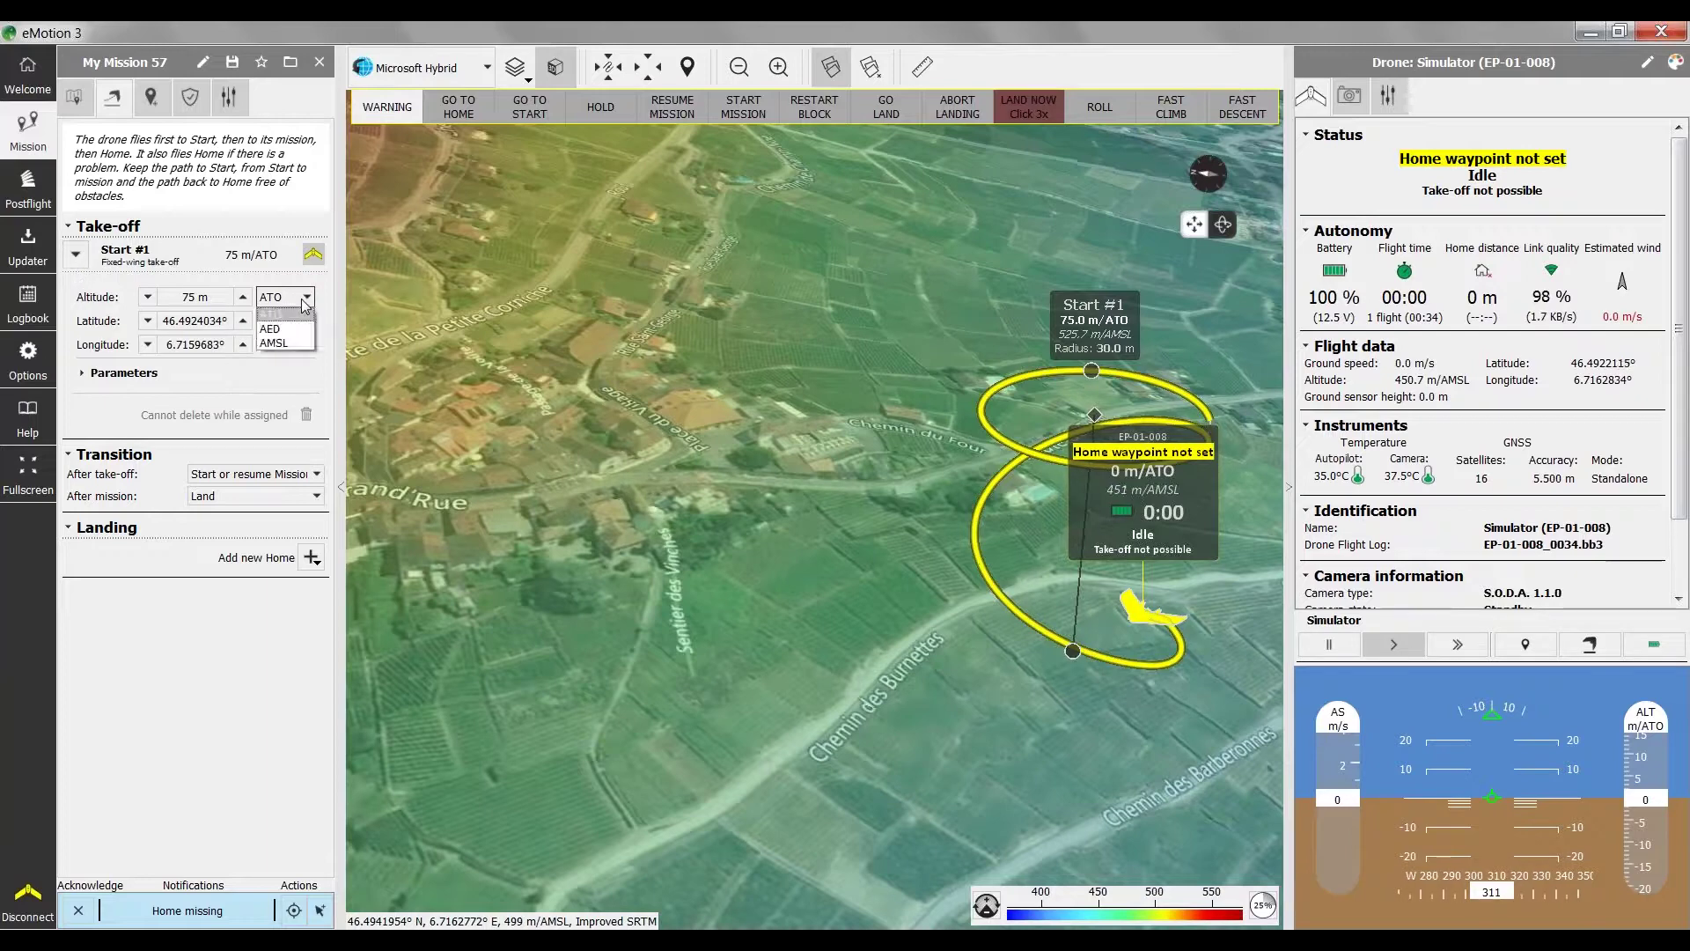
{"action": "left_click", "coordinate": [275, 329]}
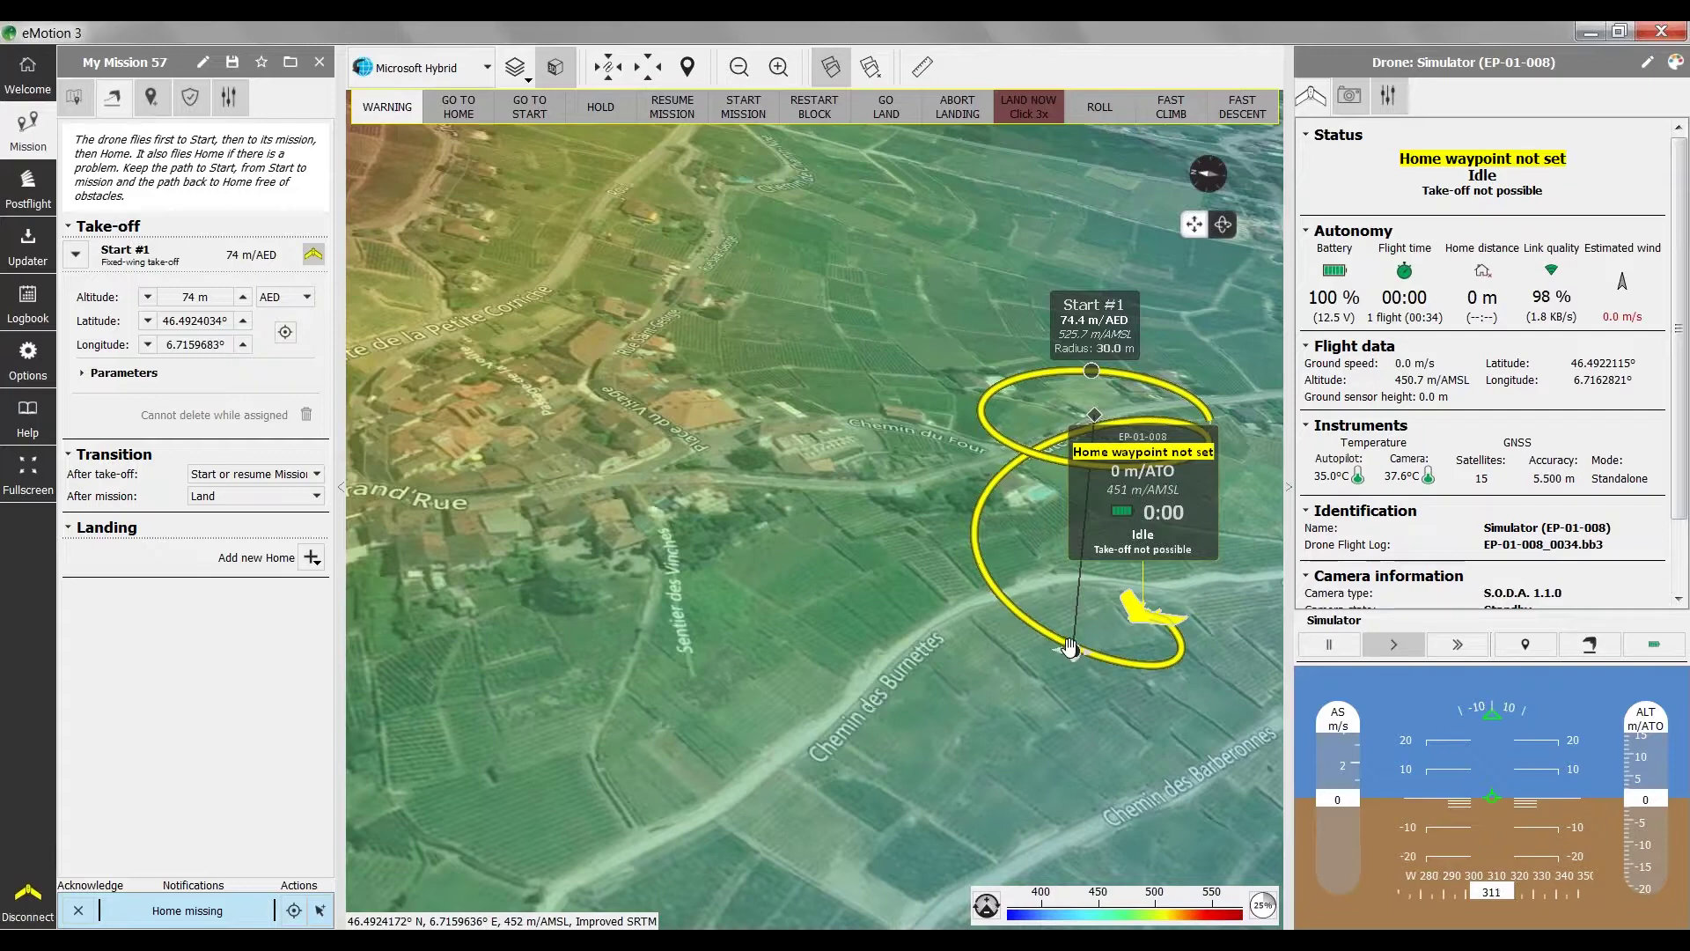
{"action": "left_click_drag", "start_coordinate": [1072, 649], "coordinate": [635, 463]}
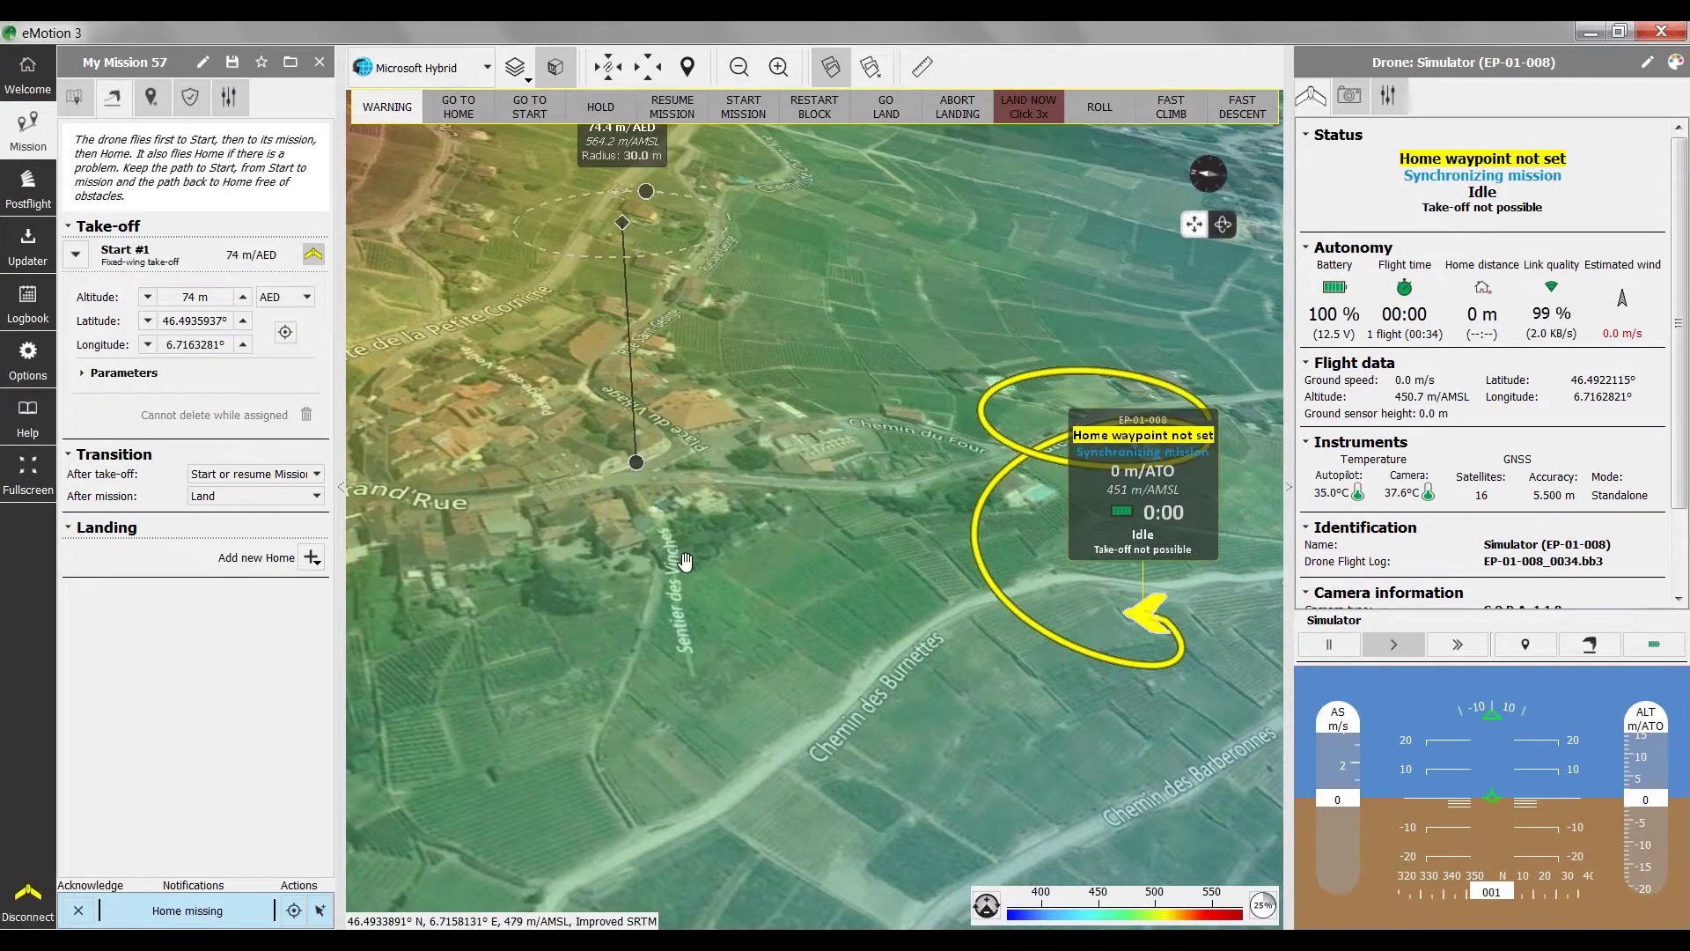
Step: Move the Start waypoint back downhill beside the drone, at about 46.4925° N, 6.7158° E
{"action": "left_click_drag", "start_coordinate": [689, 610], "coordinate": [692, 626]}
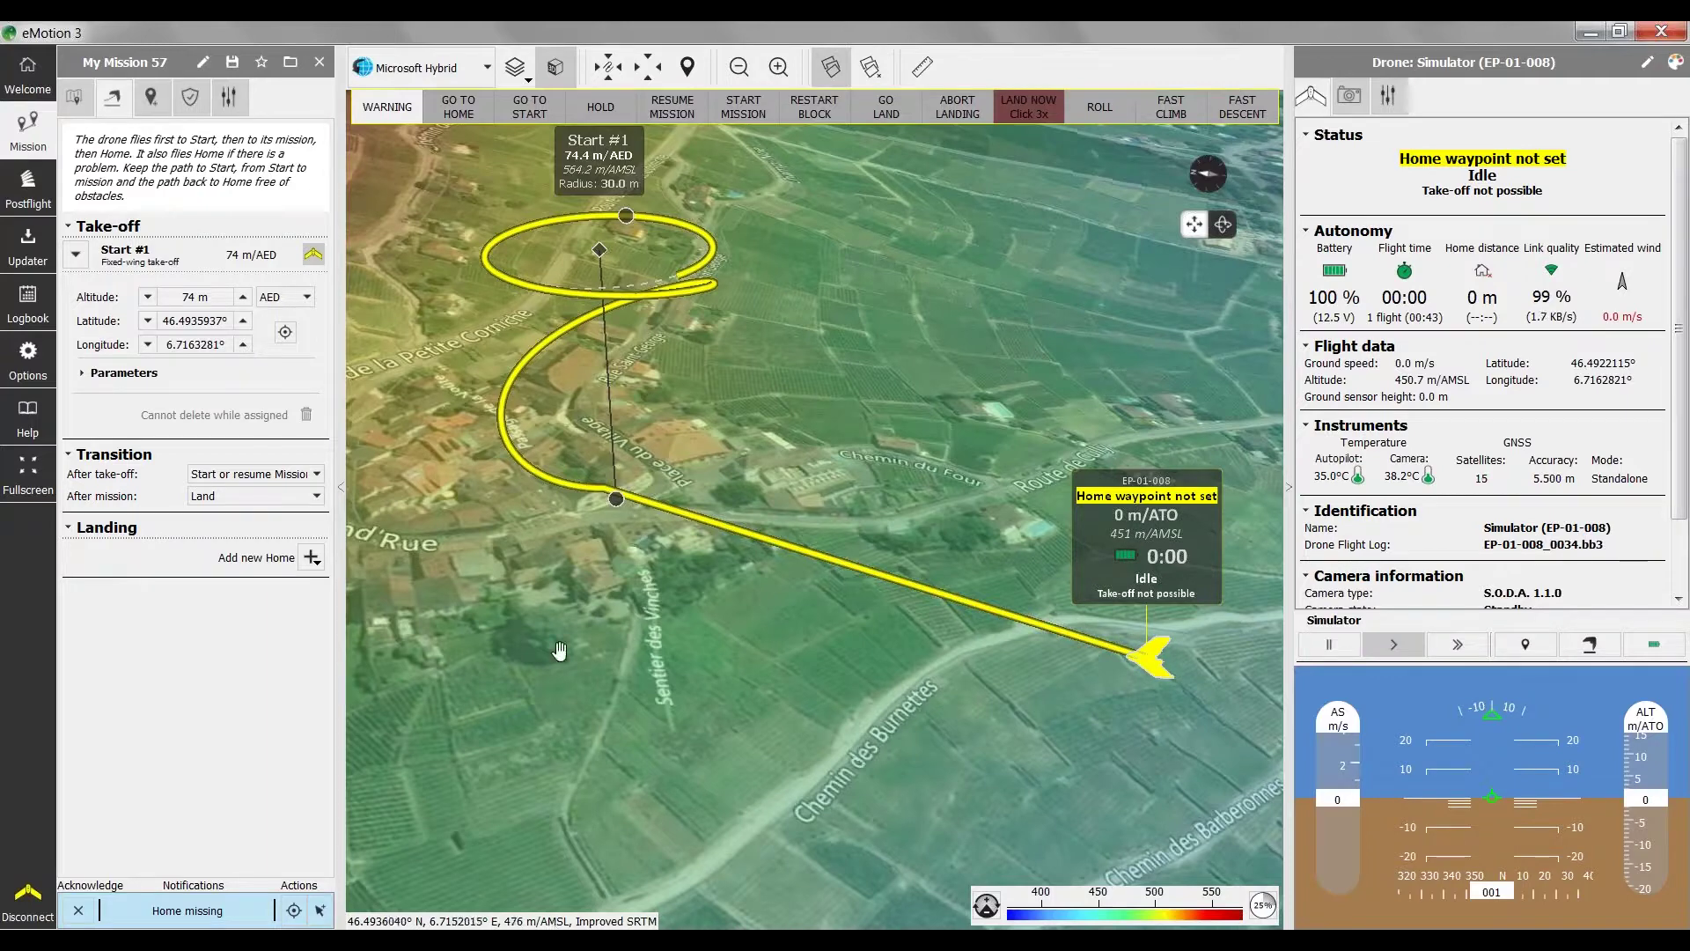
{"action": "left_click_drag", "start_coordinate": [616, 499], "coordinate": [1034, 730]}
{"action": "left_click_drag", "start_coordinate": [928, 764], "coordinate": [883, 750]}
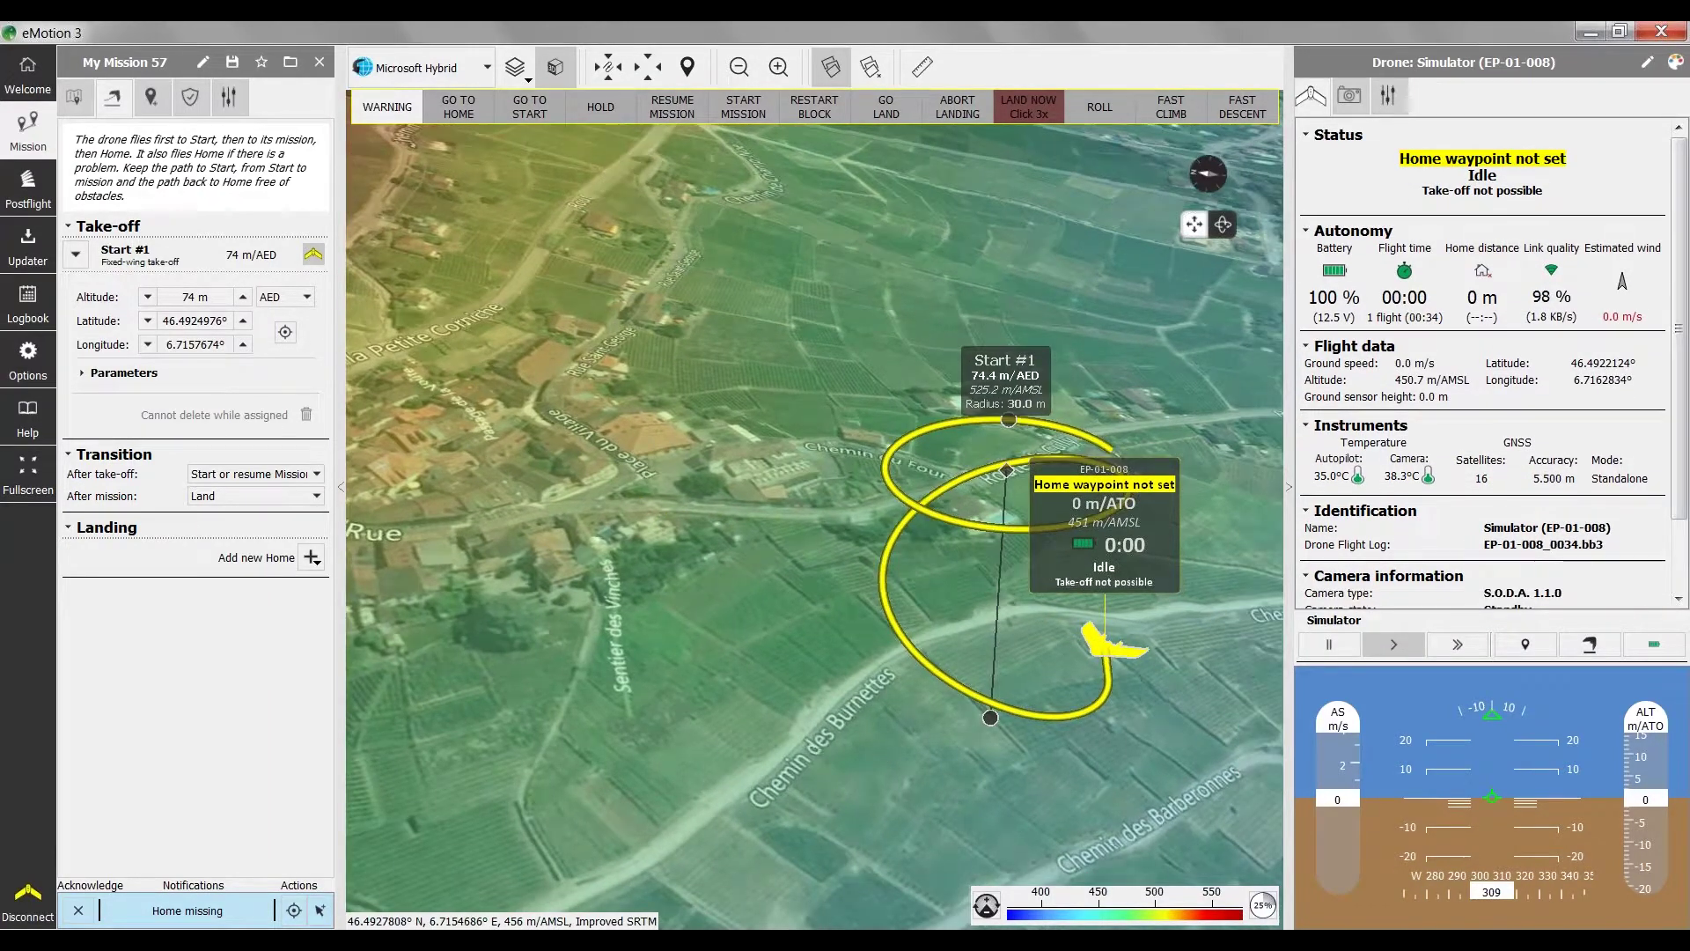
Step: Add a Home waypoint with a fixed-wing linear landing next to the drone, at about 46.4921° N, 6.7166° E
{"action": "scroll", "coordinate": [815, 526], "scroll_direction": "down", "scroll_amount": 2}
{"action": "left_click", "coordinate": [311, 557]}
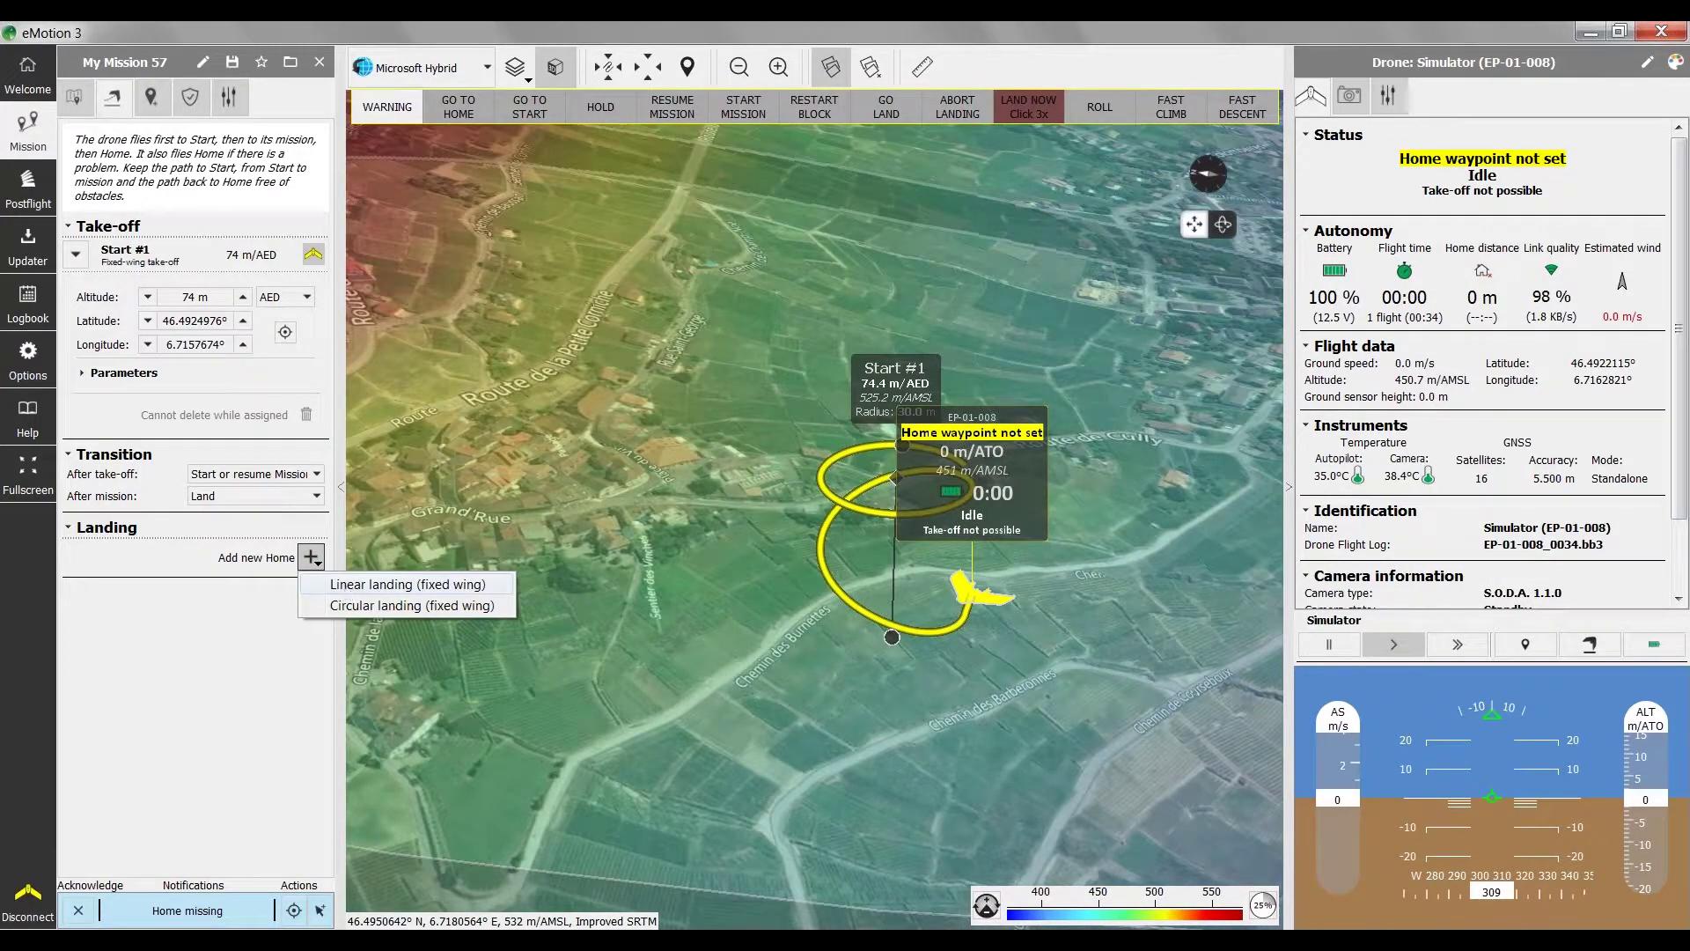
{"action": "left_click", "coordinate": [370, 585]}
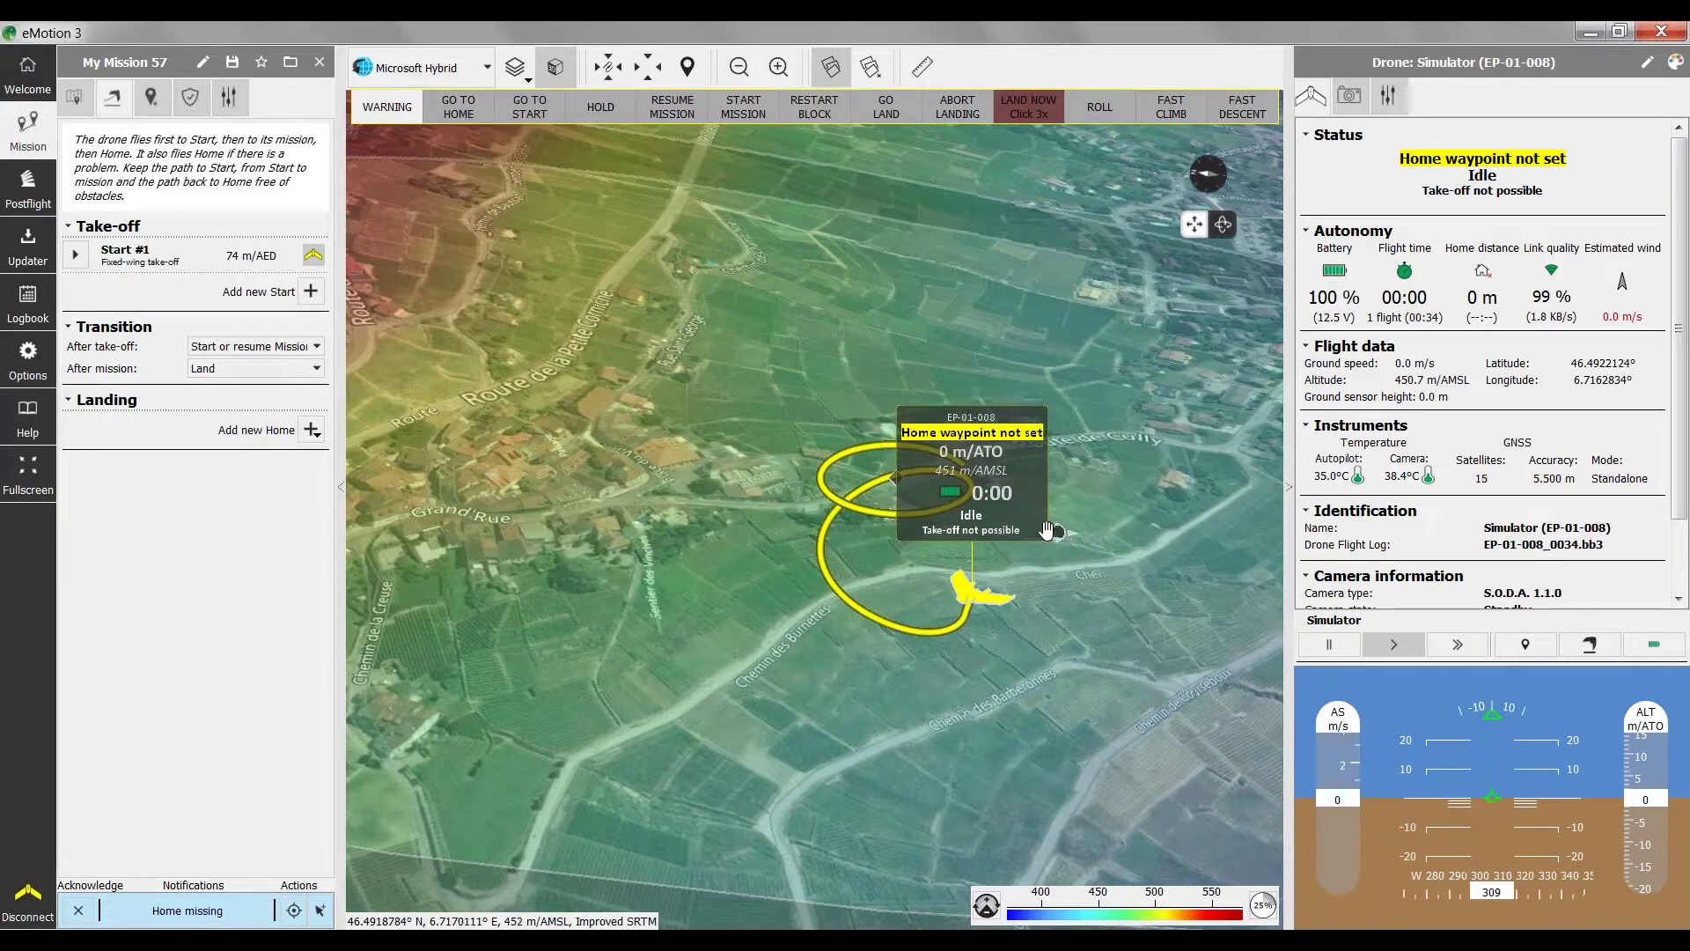
{"action": "left_click", "coordinate": [992, 571]}
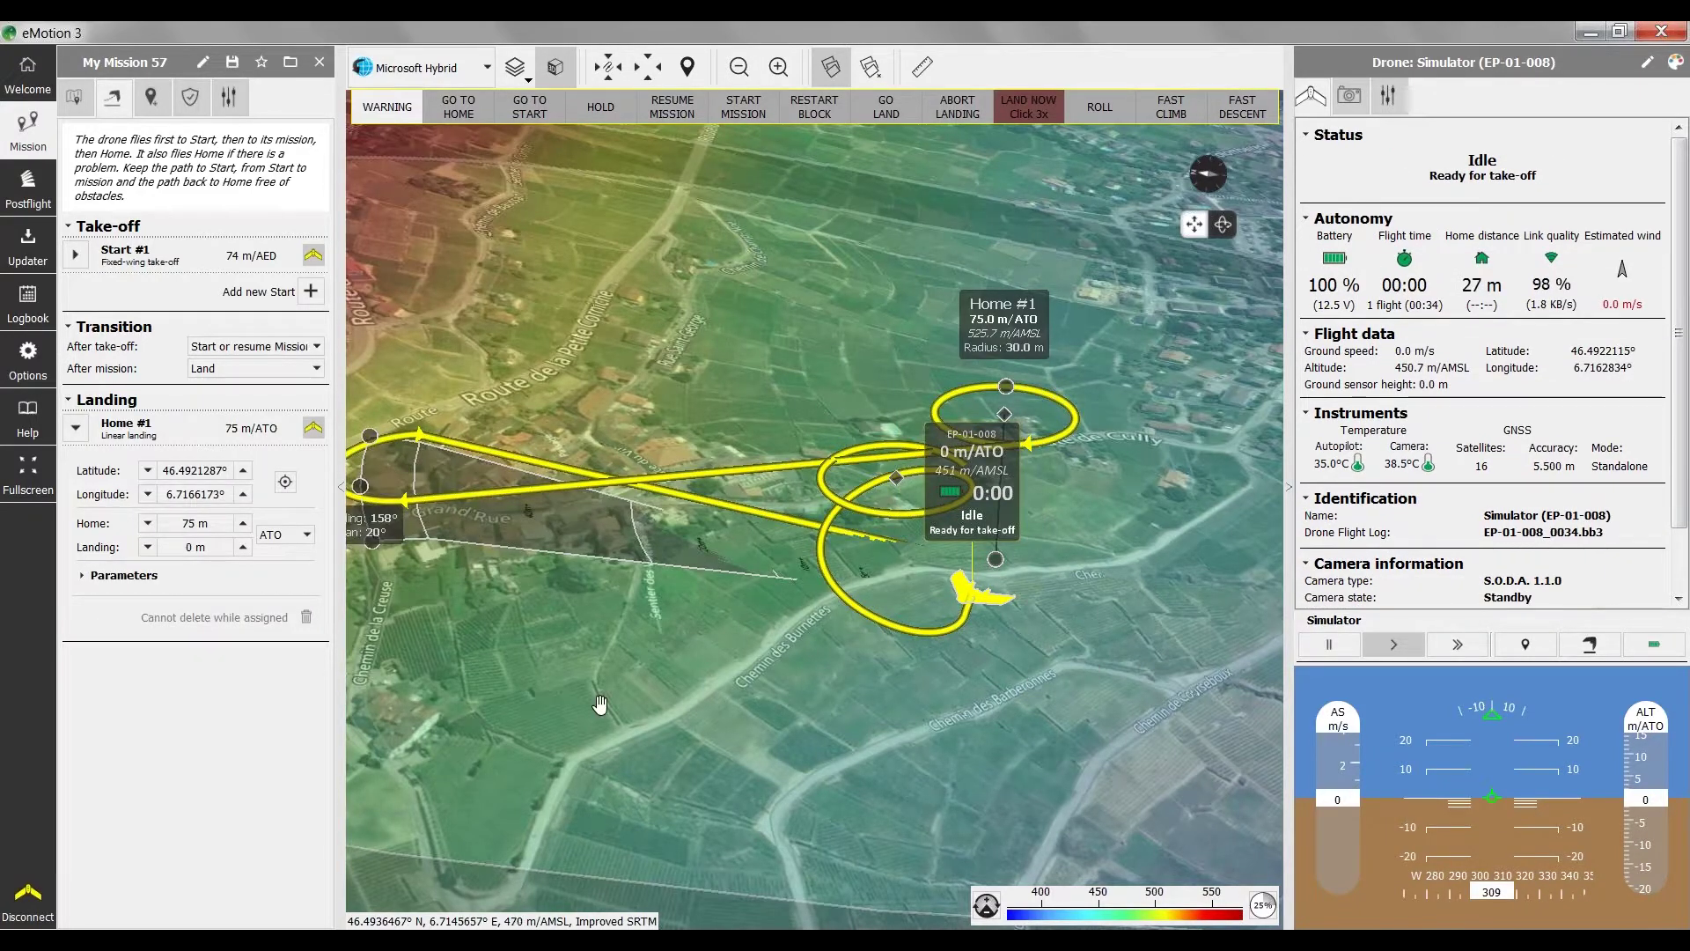
Step: Rotate Home's landing sector from the village side to the opposite side, along Chemin des Burnettes
{"action": "left_click_drag", "start_coordinate": [599, 704], "coordinate": [691, 714]}
{"action": "left_click_drag", "start_coordinate": [454, 496], "coordinate": [1230, 397]}
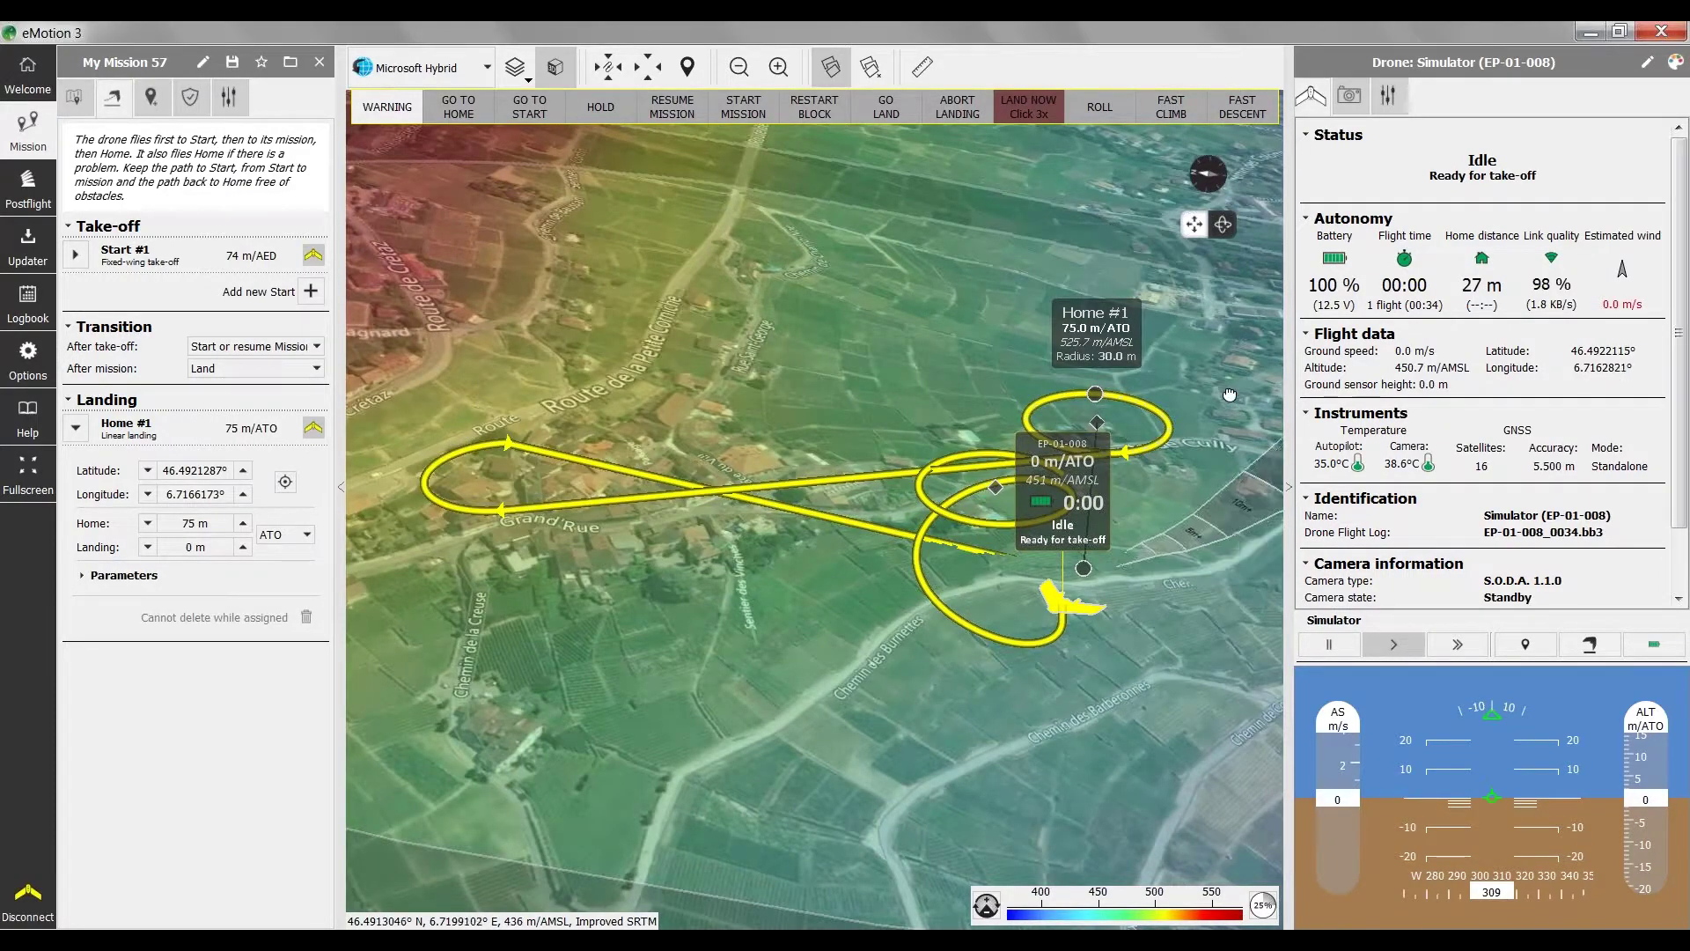
{"action": "left_click_drag", "start_coordinate": [1111, 664], "coordinate": [985, 675]}
{"action": "scroll", "coordinate": [992, 566], "scroll_direction": "up", "scroll_amount": 1}
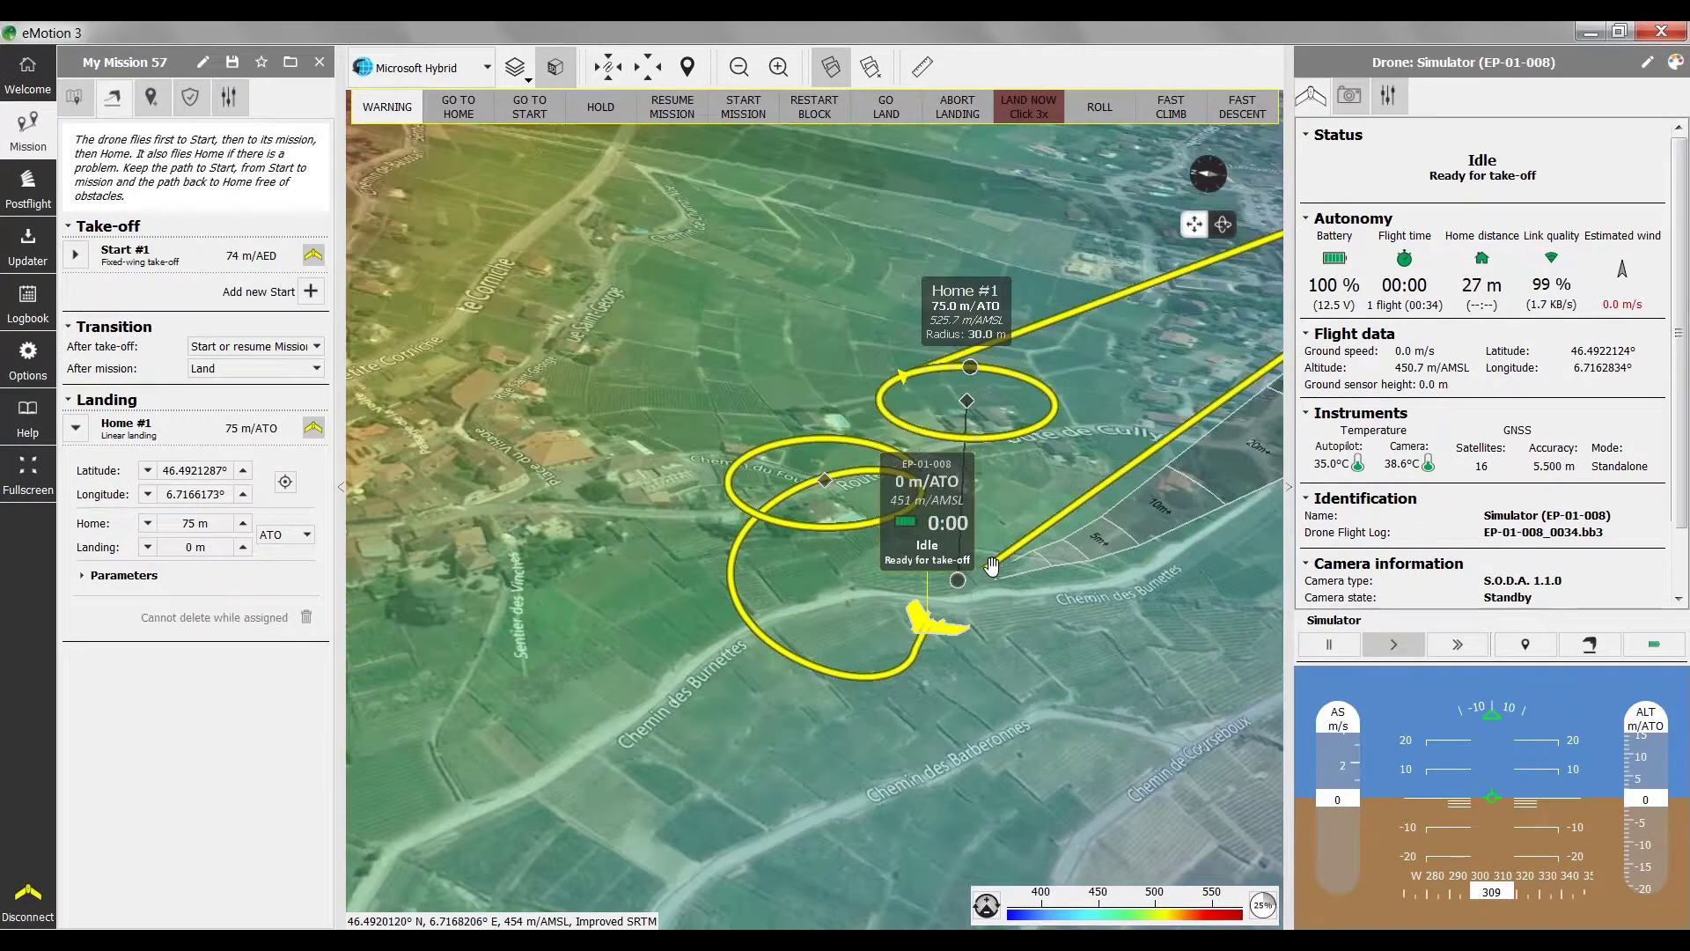
{"action": "scroll", "coordinate": [992, 566], "scroll_direction": "up", "scroll_amount": 1}
Step: Move the Home waypoint uphill, away from the drone, to about 46.4935° N, 6.7191° E
{"action": "middle_click_drag", "start_coordinate": [999, 700], "coordinate": [793, 784]}
{"action": "left_click_drag", "start_coordinate": [883, 568], "coordinate": [830, 570]}
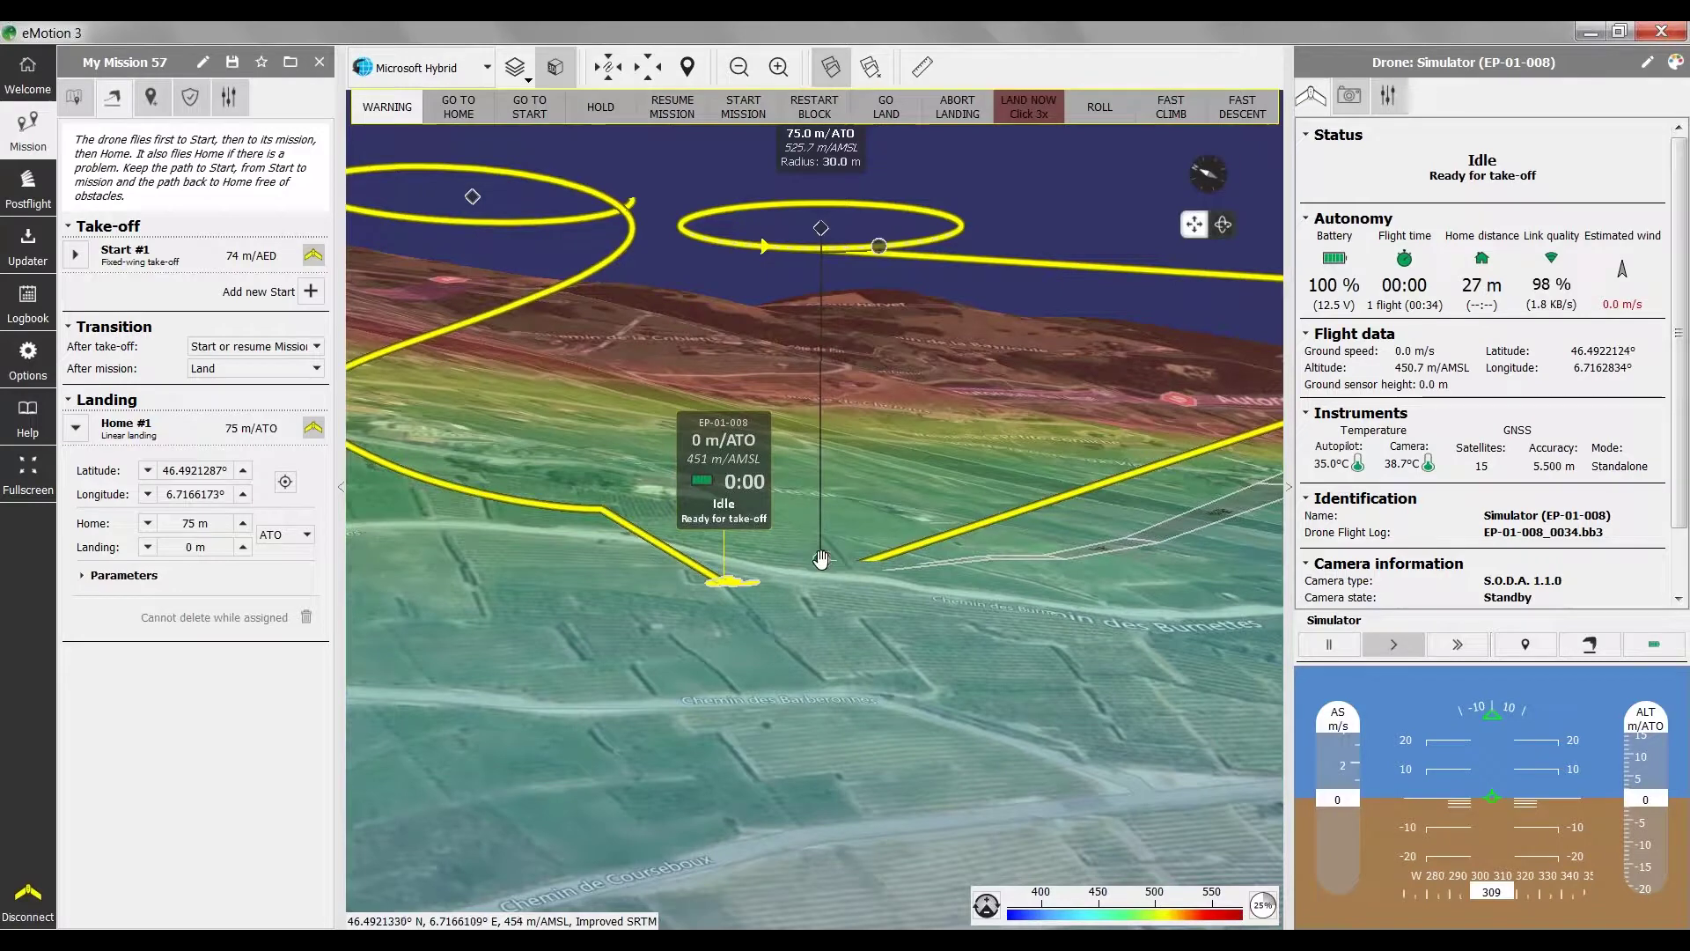
{"action": "left_click_drag", "start_coordinate": [822, 568], "coordinate": [799, 751]}
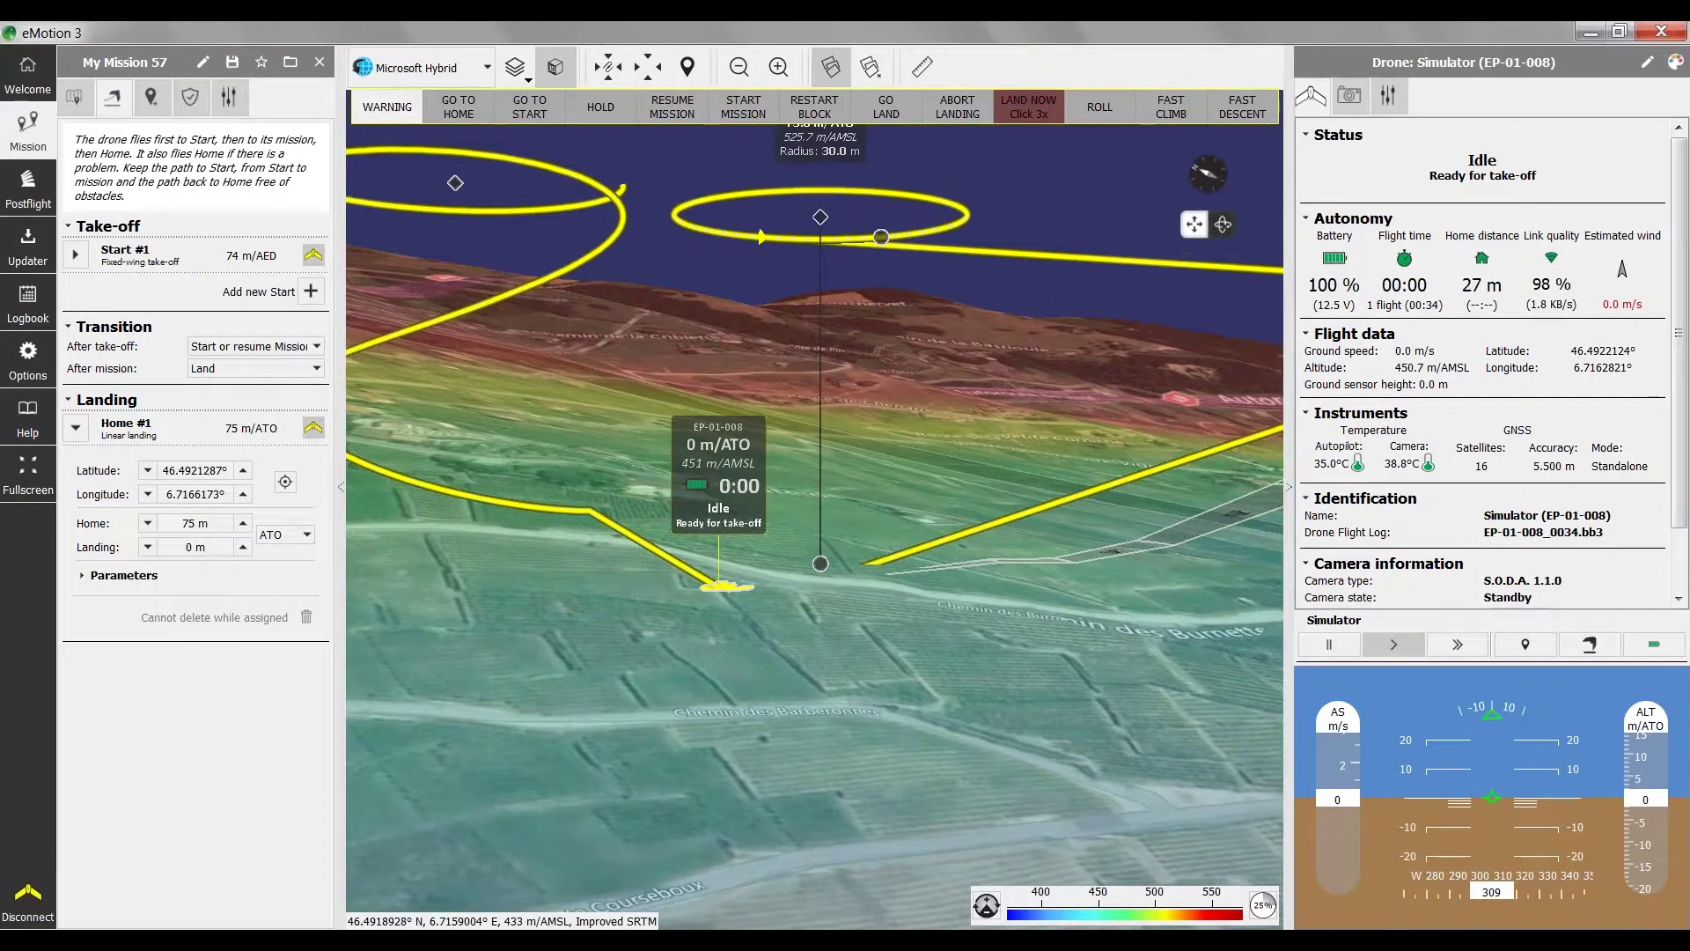
{"action": "scroll", "coordinate": [837, 207], "scroll_direction": "down", "scroll_amount": 2}
{"action": "scroll", "coordinate": [744, 572], "scroll_direction": "up", "scroll_amount": 2}
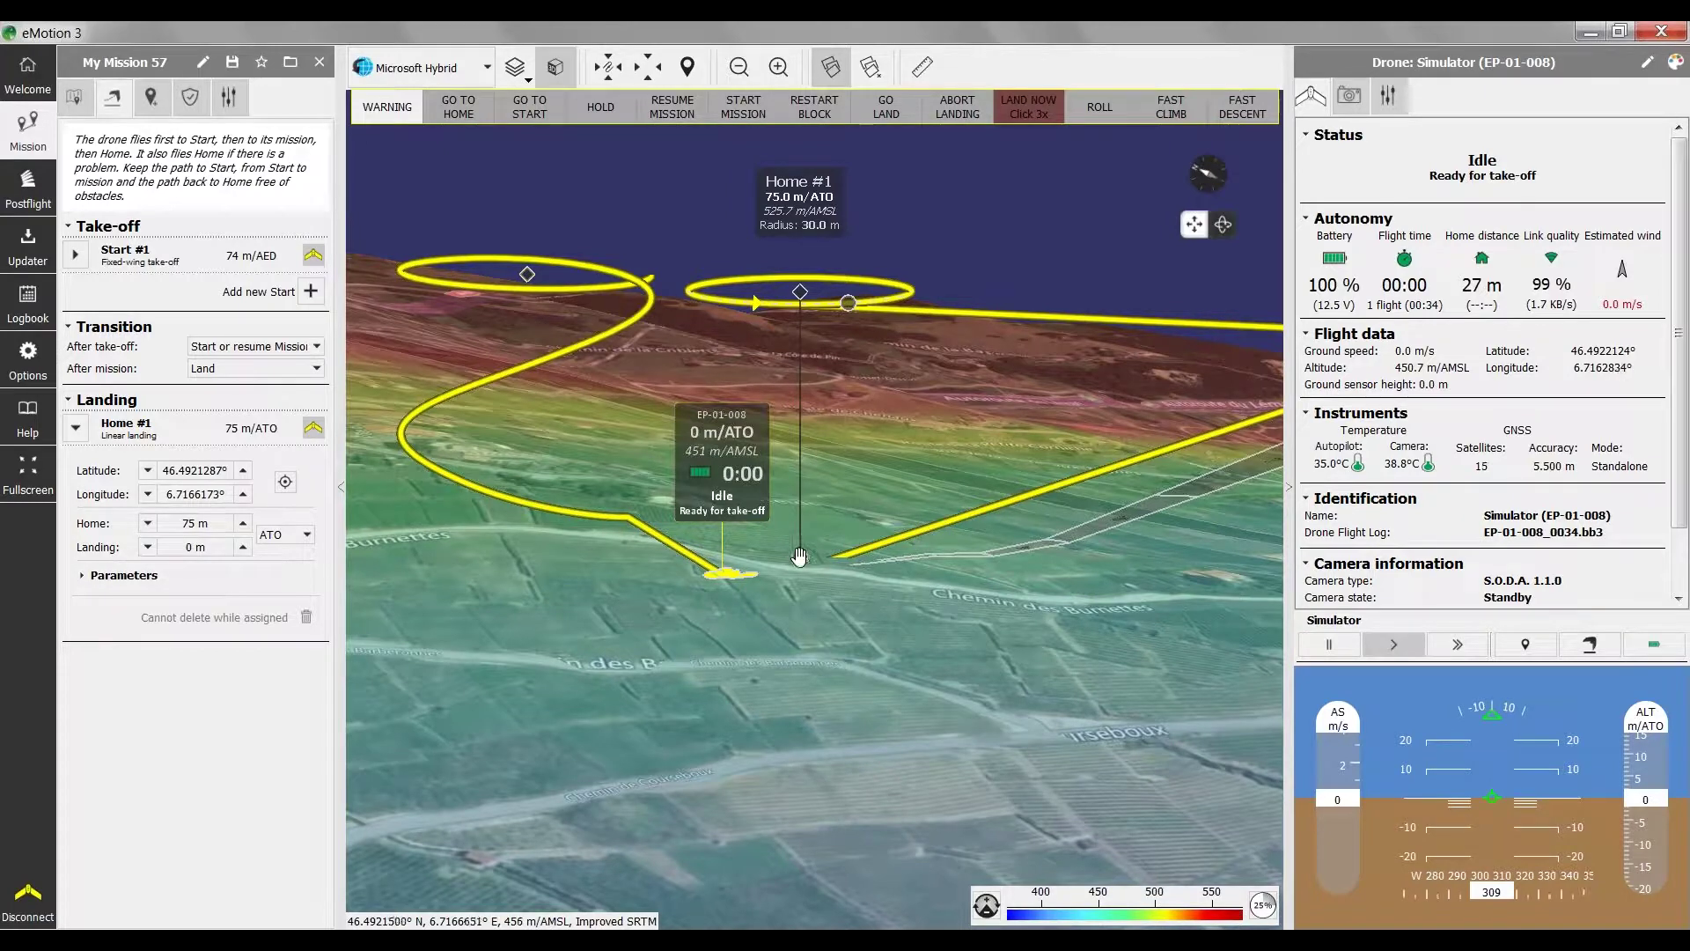
{"action": "left_click_drag", "start_coordinate": [799, 557], "coordinate": [682, 456]}
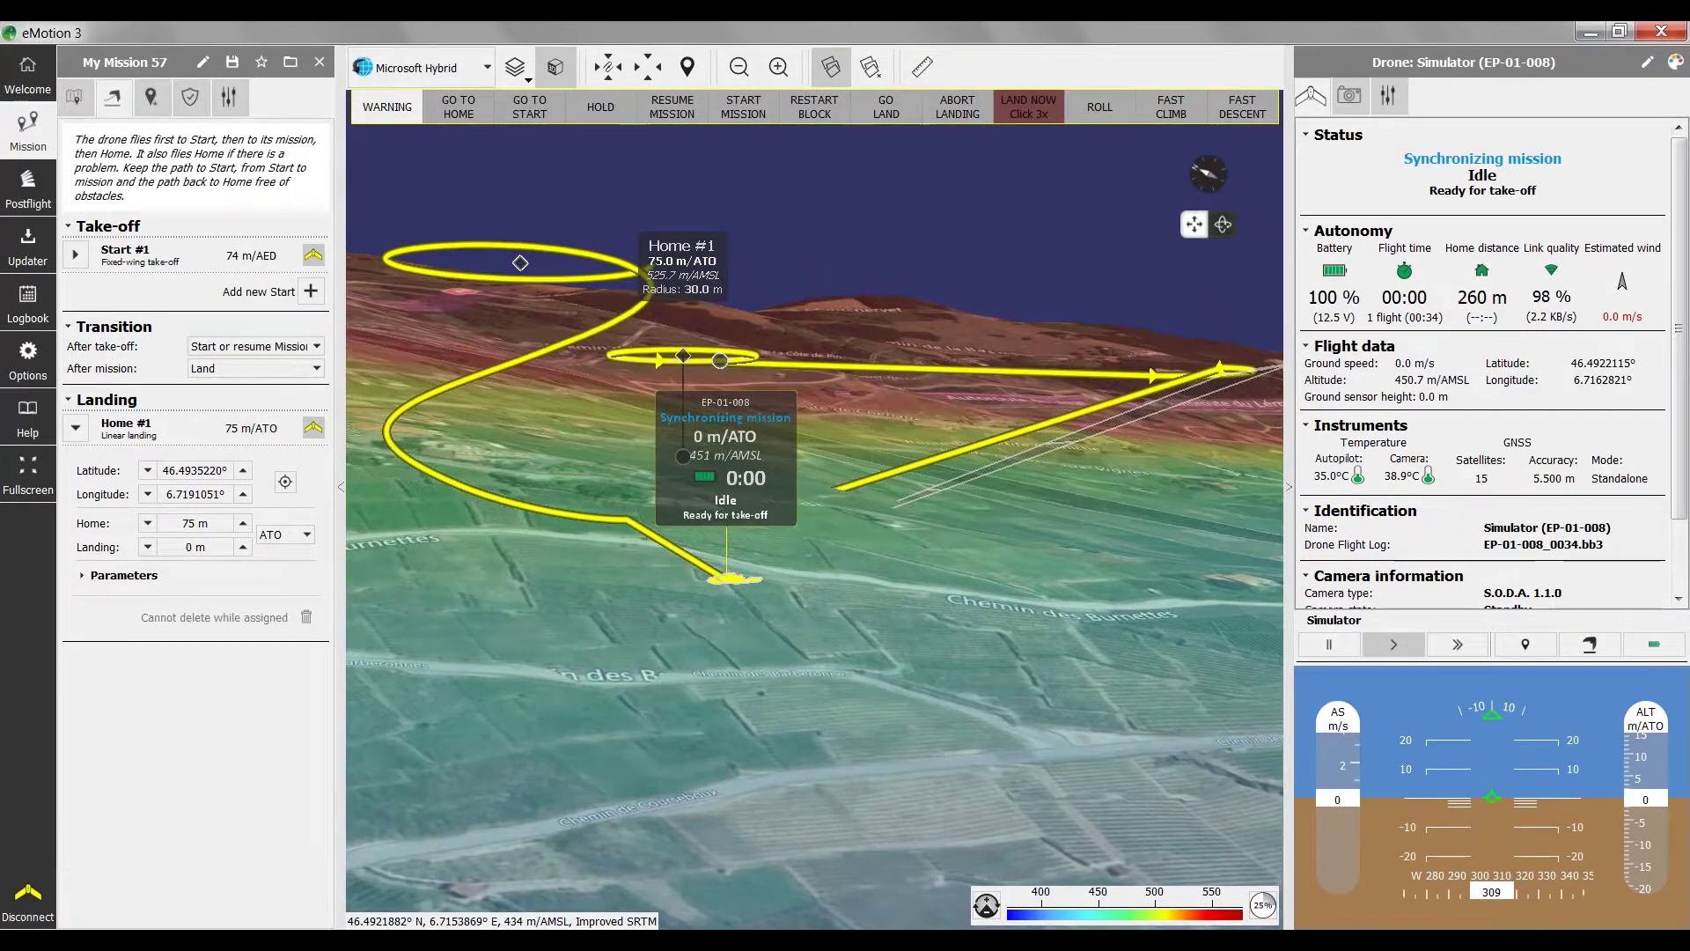
Step: Move the Home waypoint downhill to the fields below Chemin de Courseboux, at about 46.4908° N, 6.7162° E
{"action": "scroll", "coordinate": [988, 504], "scroll_direction": "up", "scroll_amount": 3}
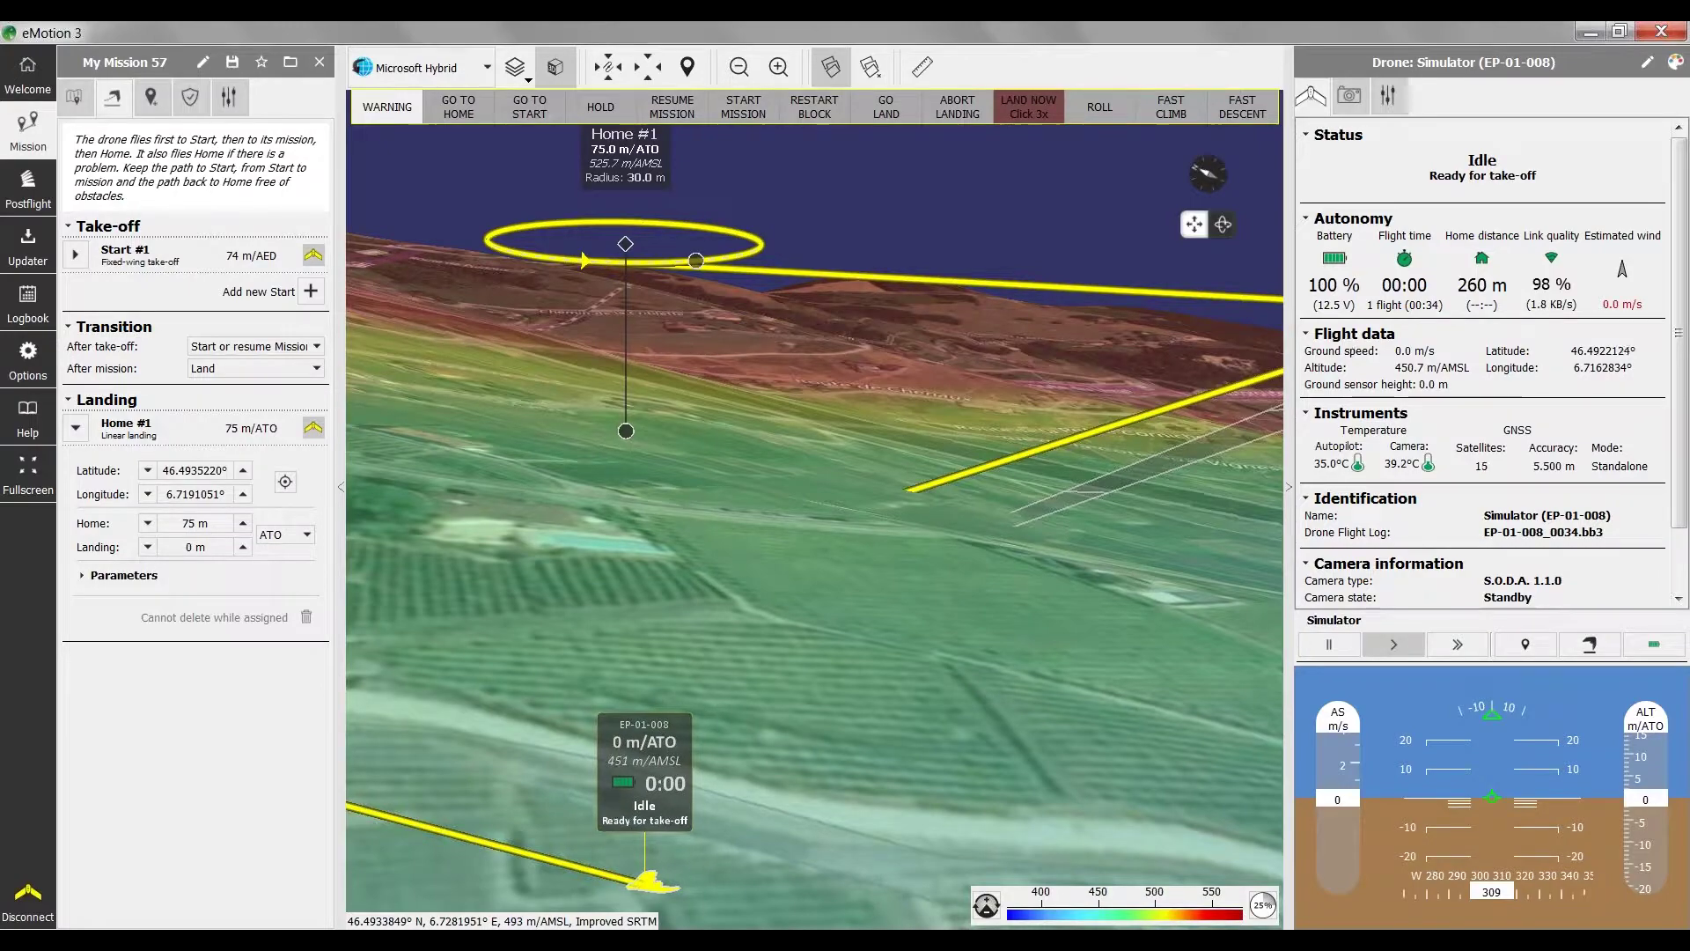
{"action": "mouse_move", "coordinate": [672, 441]}
{"action": "left_mouse_down"}
{"action": "mouse_move", "coordinate": [766, 502]}
{"action": "mouse_move", "coordinate": [876, 627]}
{"action": "left_mouse_up"}
{"action": "scroll", "coordinate": [876, 627], "scroll_direction": "down", "scroll_amount": 2}
{"action": "left_click_drag", "start_coordinate": [762, 269], "coordinate": [1165, 865]}
{"action": "left_click_drag", "start_coordinate": [889, 651], "coordinate": [1015, 565]}
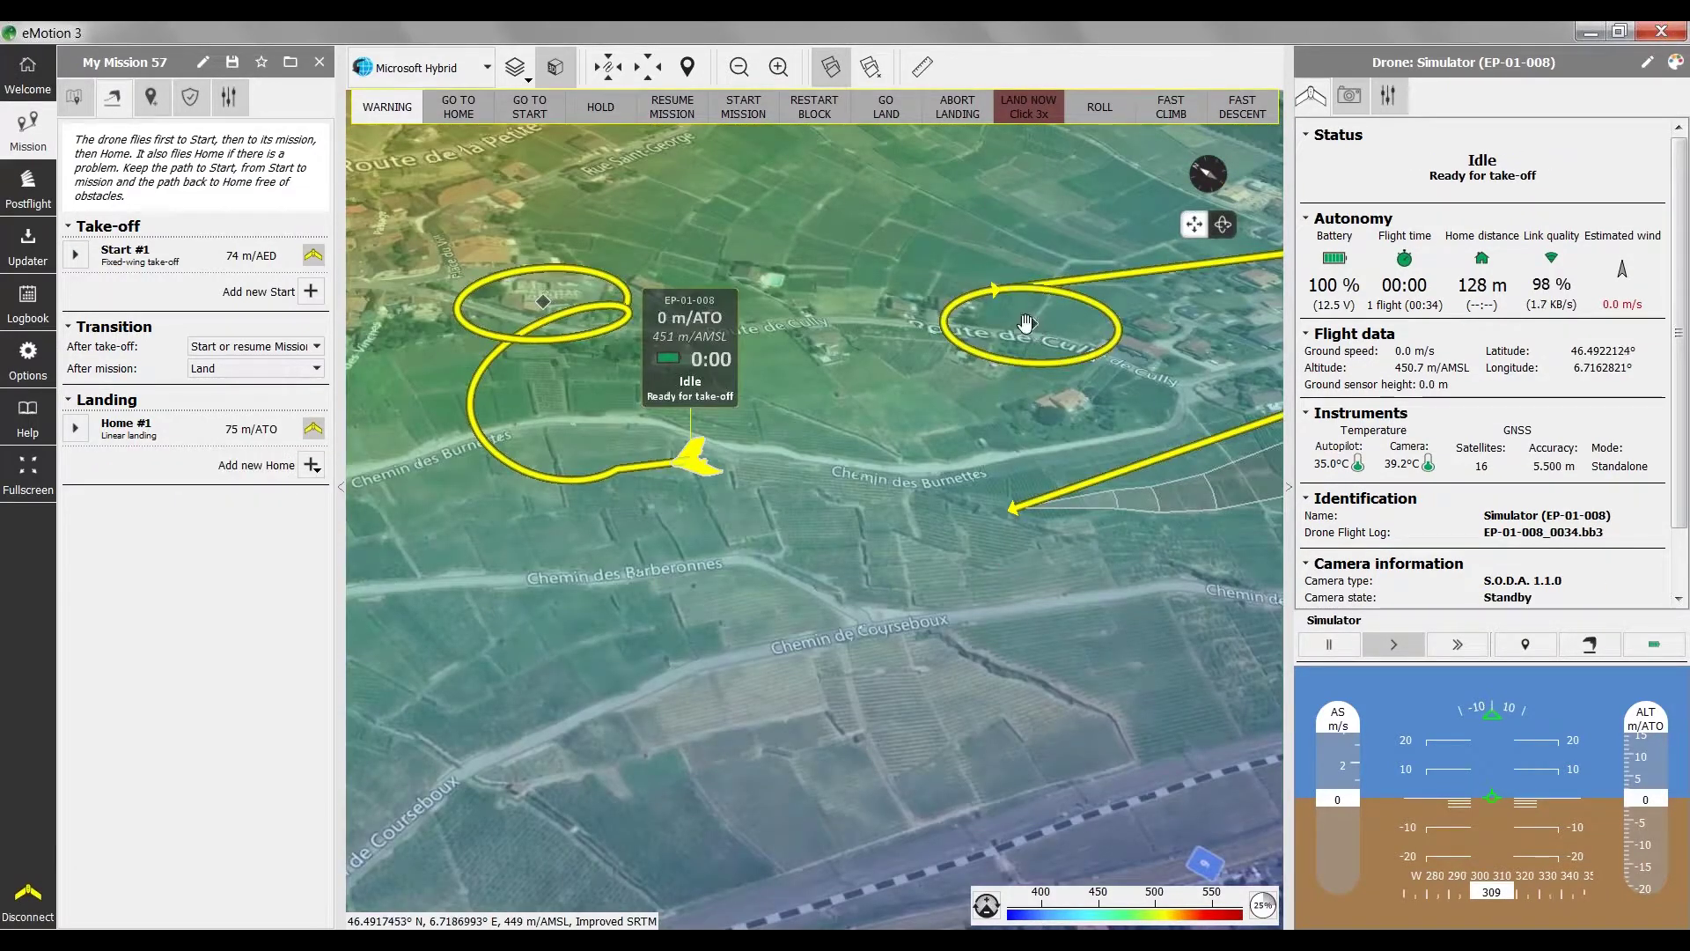
{"action": "left_click_drag", "start_coordinate": [1019, 560], "coordinate": [1031, 690]}
Step: Examine where the landing path ends relative to the terrain beneath the Home waypoint
{"action": "middle_click_drag", "start_coordinate": [1031, 691], "coordinate": [1182, 700]}
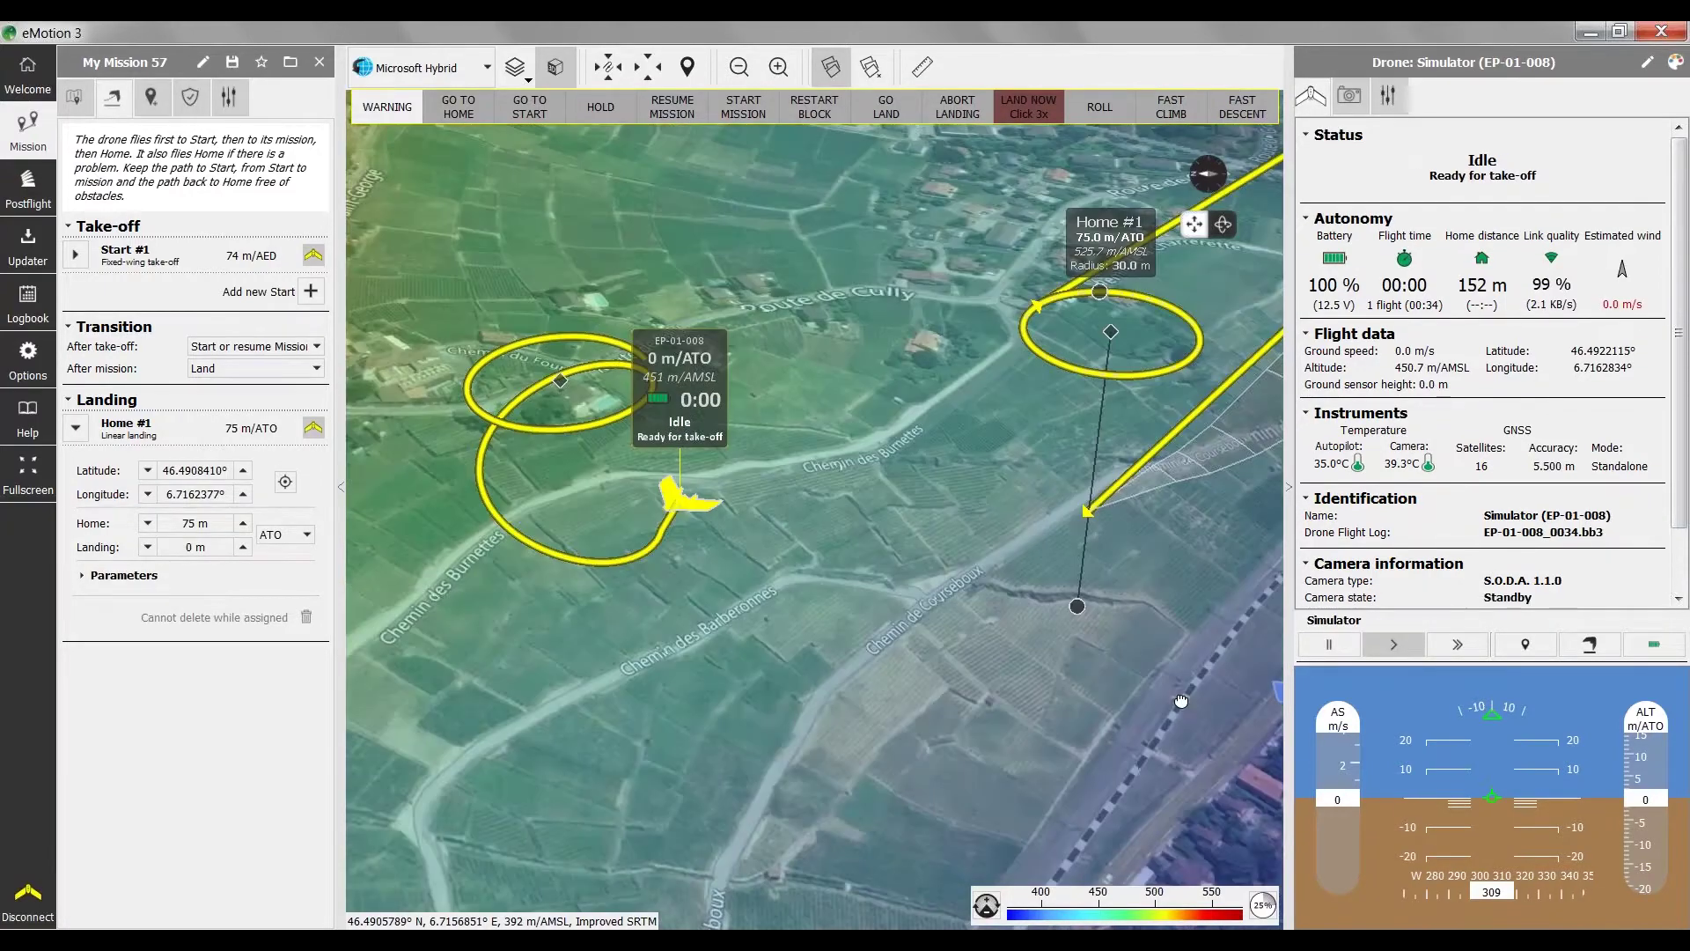
{"action": "left_click_drag", "start_coordinate": [1181, 702], "coordinate": [828, 575]}
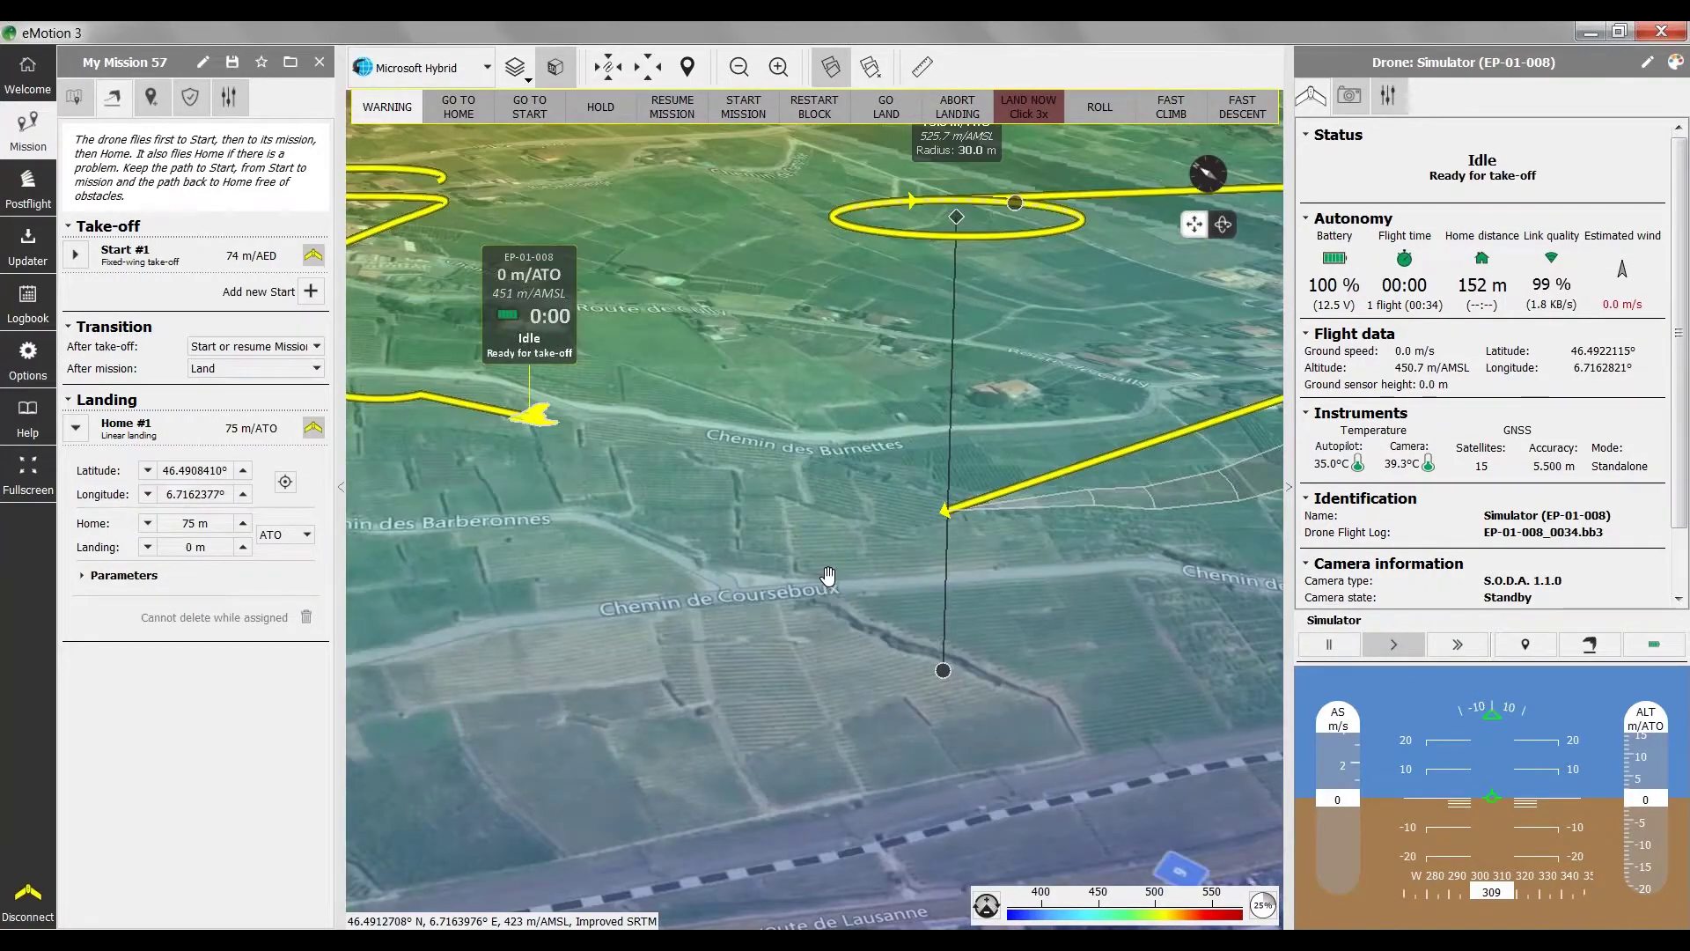
{"action": "scroll", "coordinate": [828, 576], "scroll_direction": "down", "scroll_amount": 2}
{"action": "scroll", "coordinate": [928, 637], "scroll_direction": "up", "scroll_amount": 2}
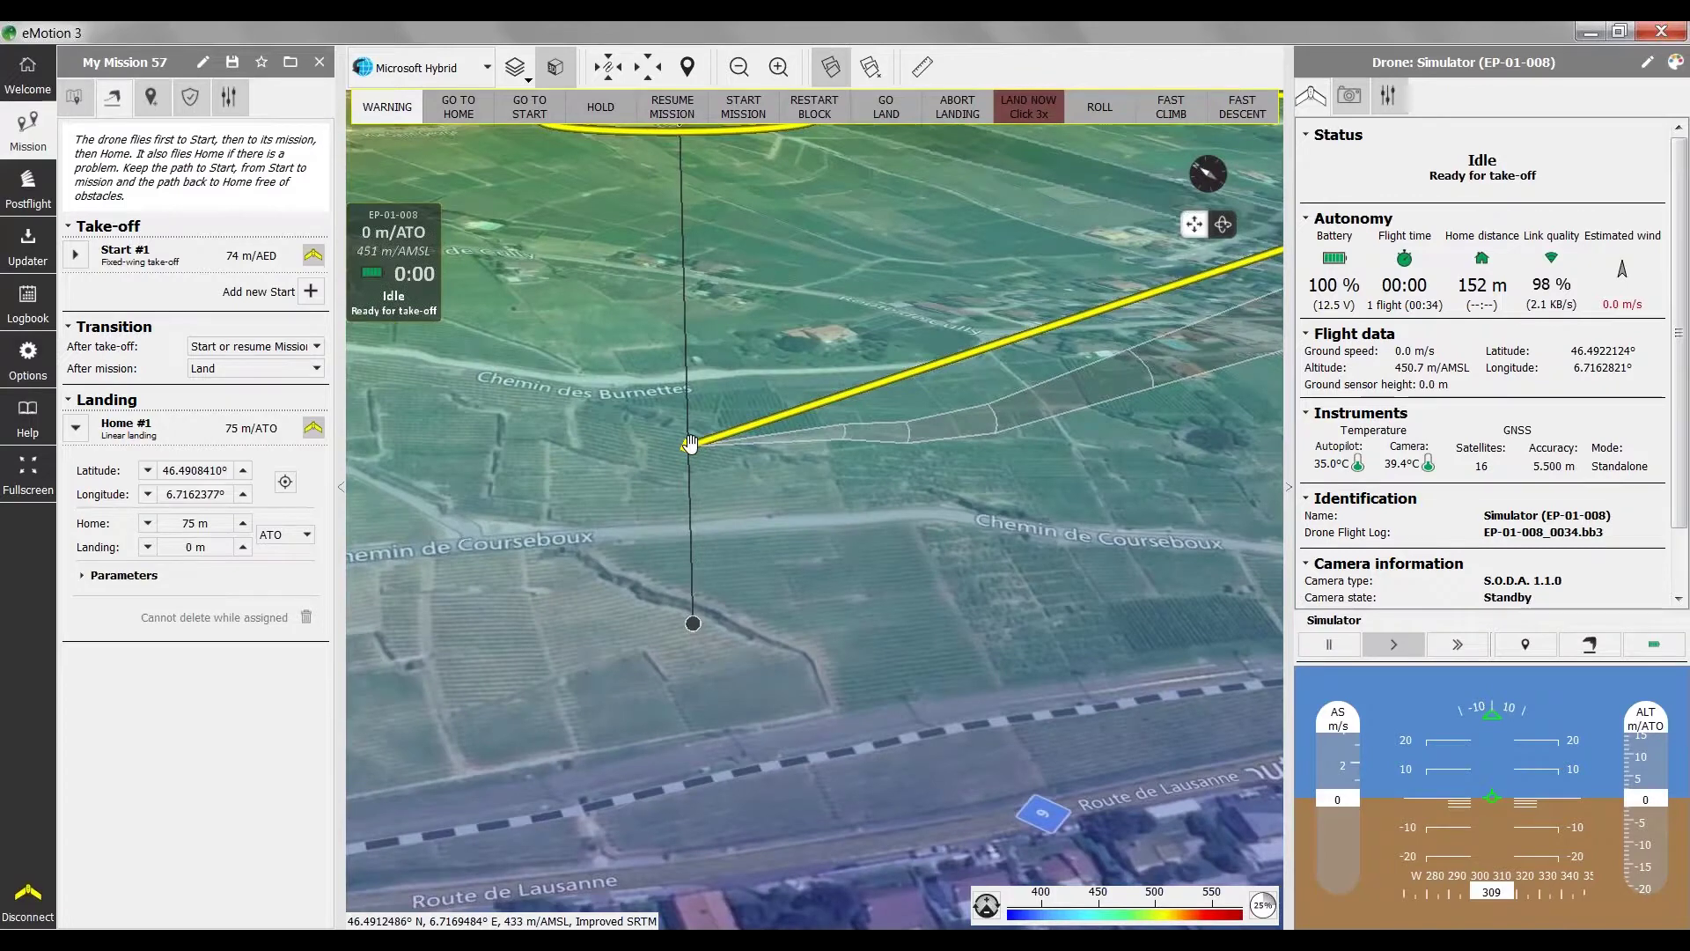
{"action": "left_click_drag", "start_coordinate": [678, 525], "coordinate": [736, 526]}
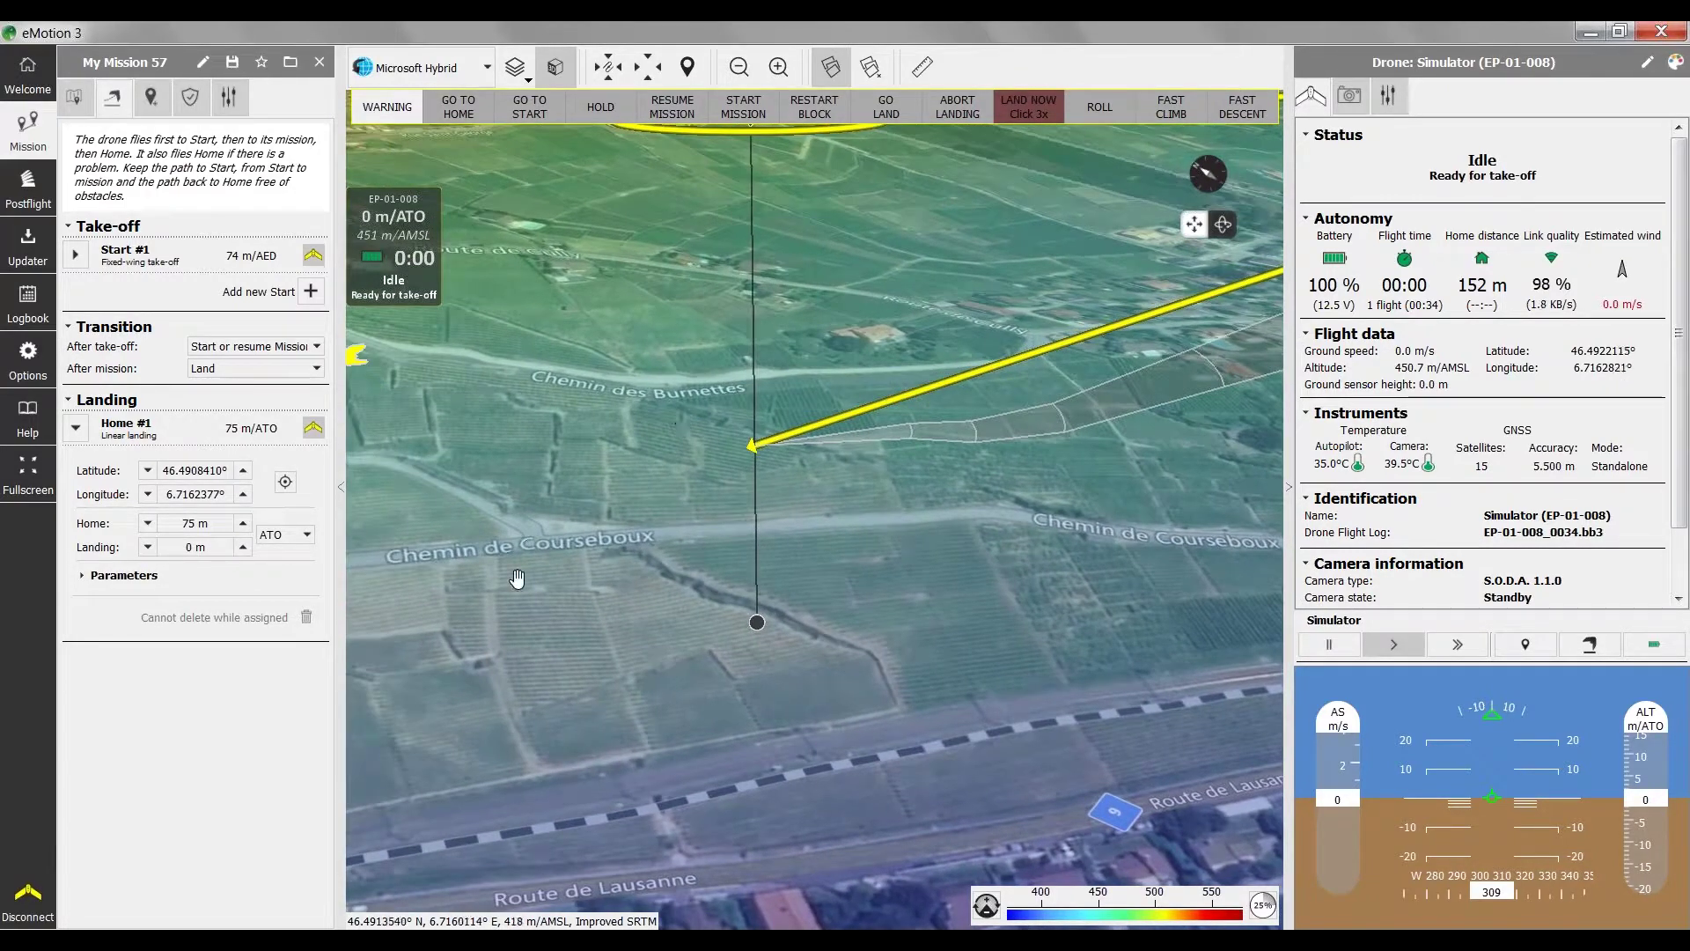
{"action": "left_click_drag", "start_coordinate": [532, 641], "coordinate": [870, 611]}
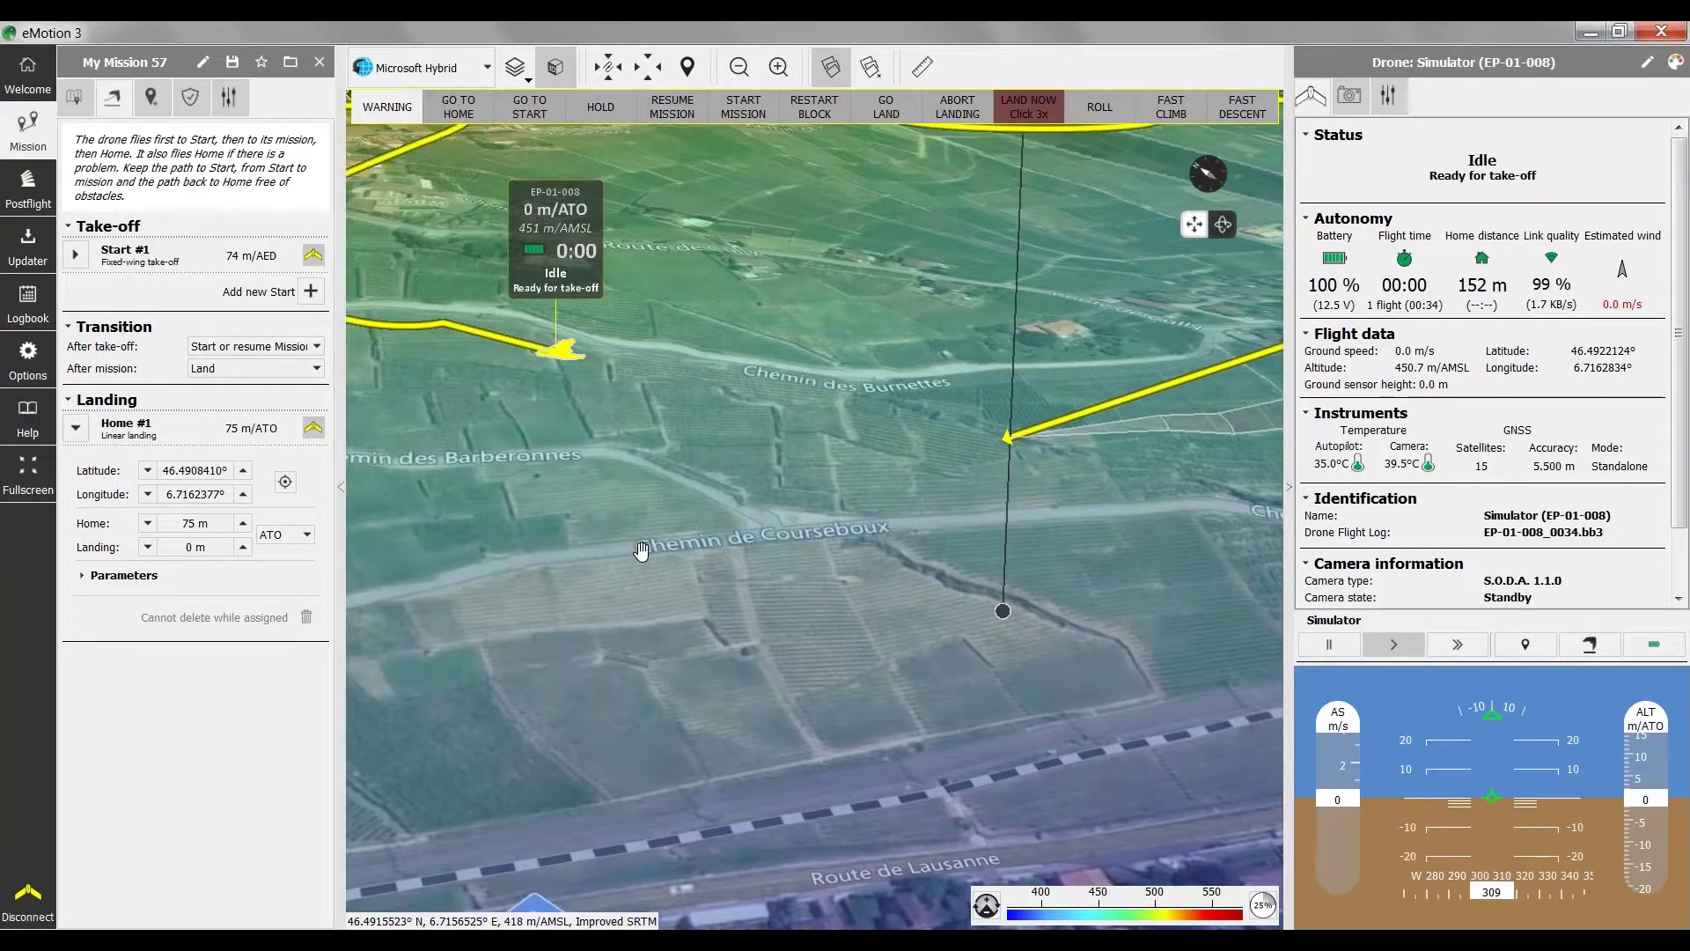
{"action": "left_click_drag", "start_coordinate": [1076, 564], "coordinate": [1023, 607]}
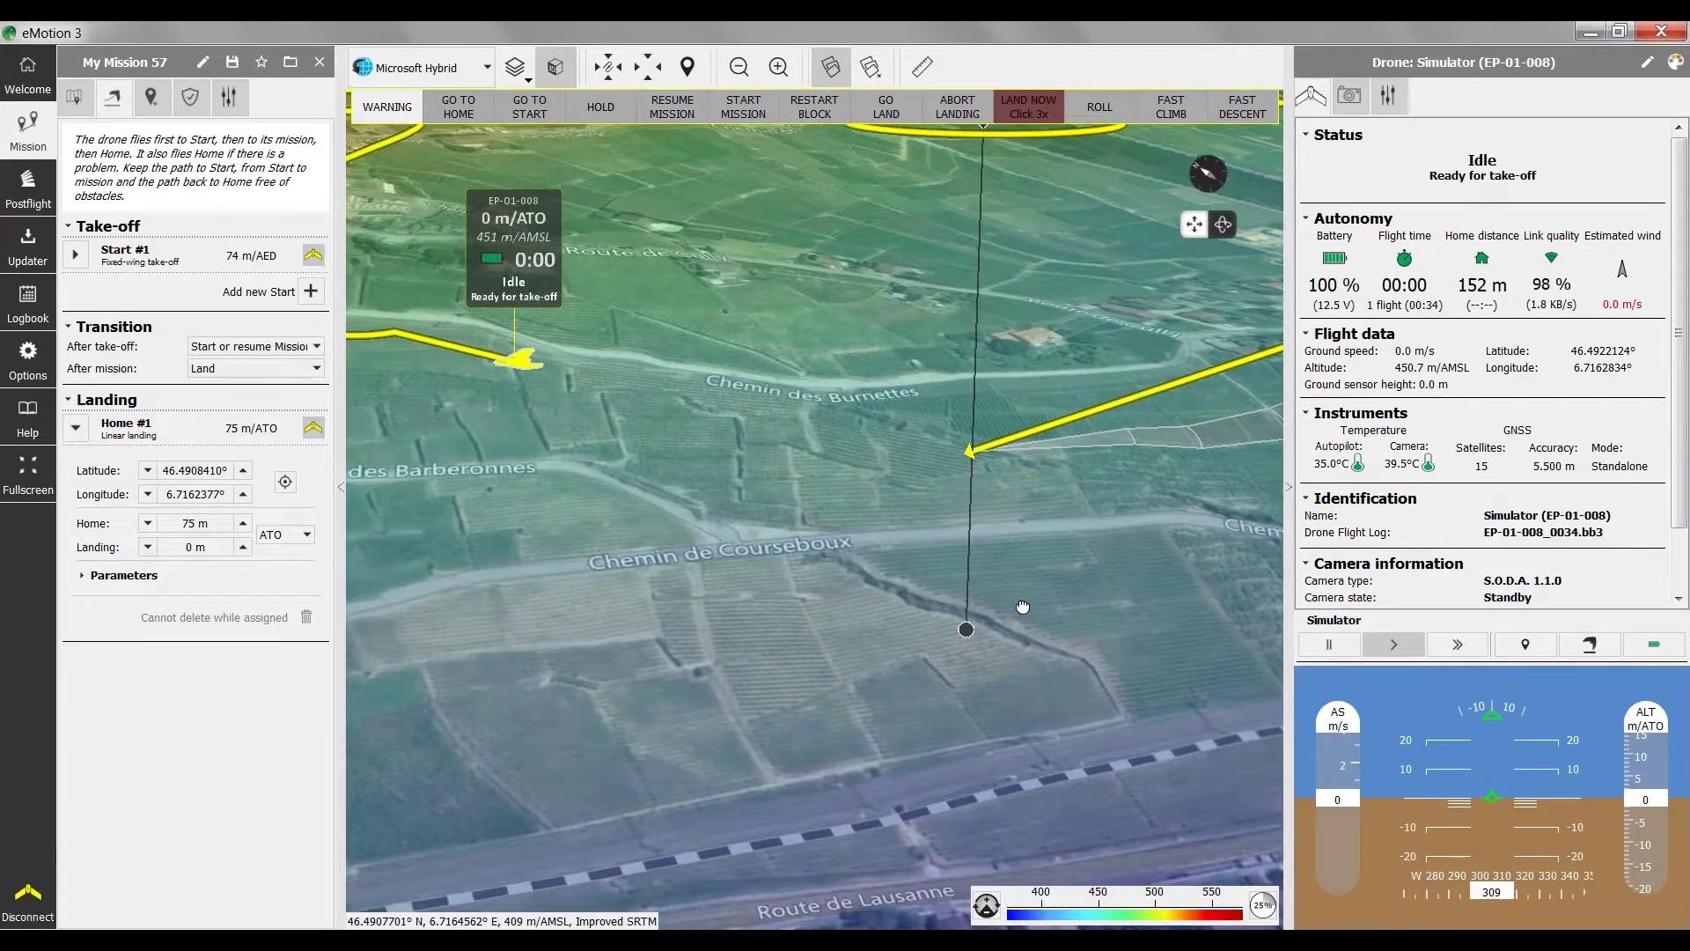
{"action": "scroll", "coordinate": [1023, 607], "scroll_direction": "down", "scroll_amount": 1}
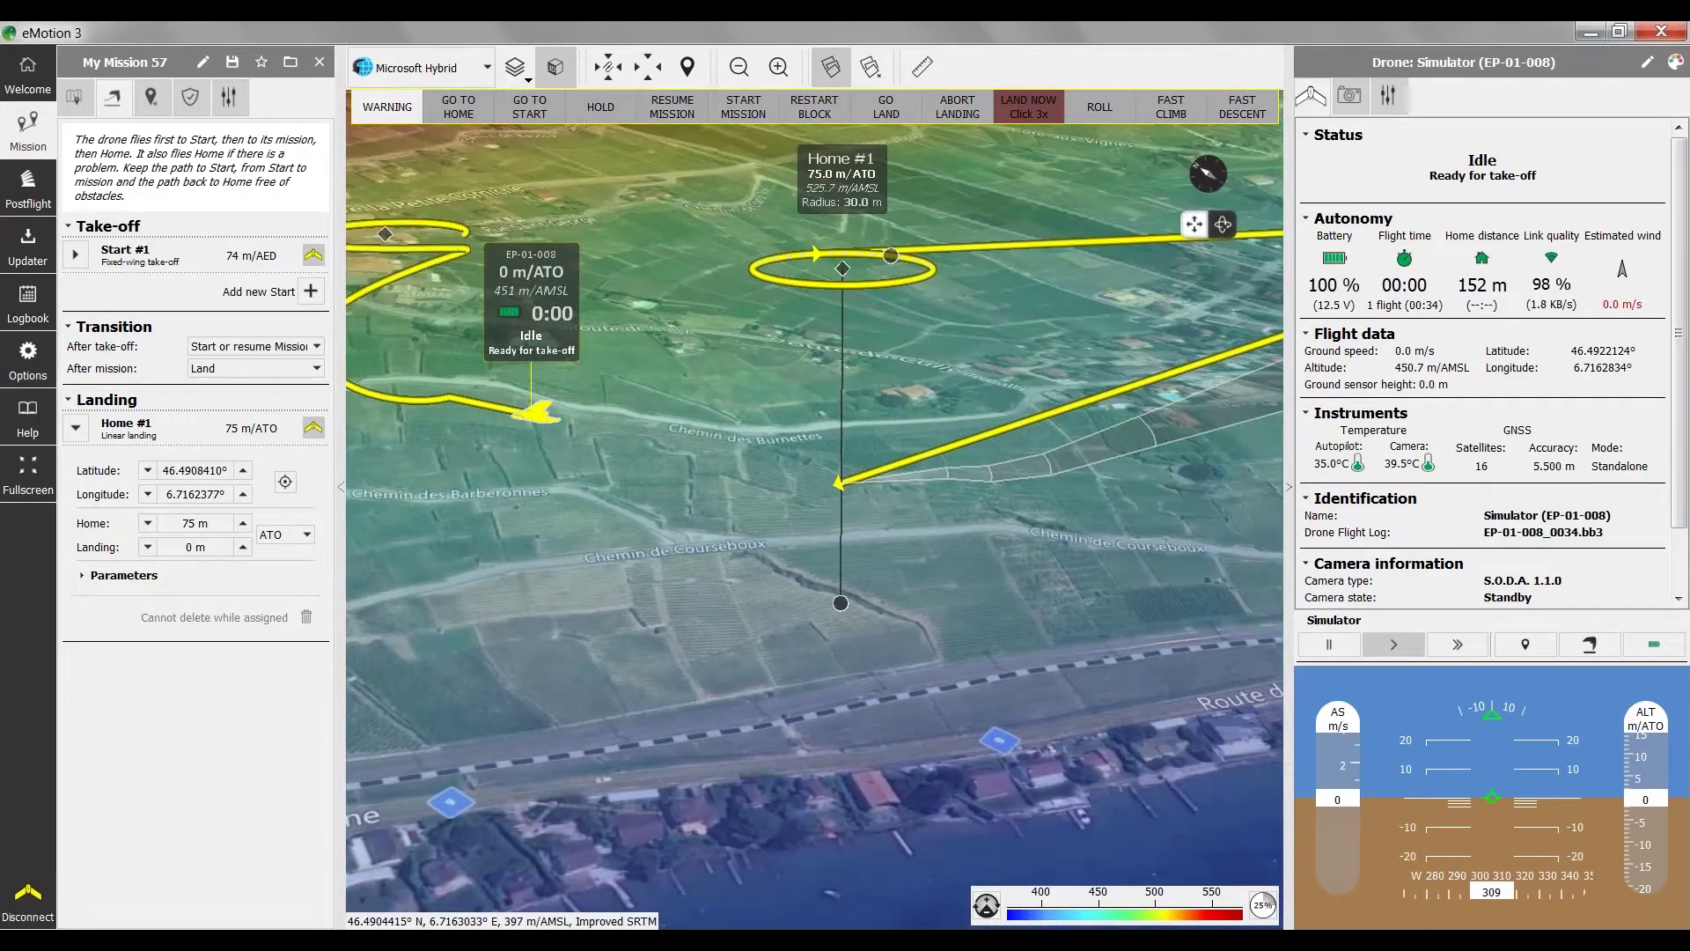
Step: Switch Home's altitude reference to AED, with the landing altitude at 0 m and the Home altitude at 75 m
{"action": "left_click", "coordinate": [290, 534]}
{"action": "left_click", "coordinate": [290, 566]}
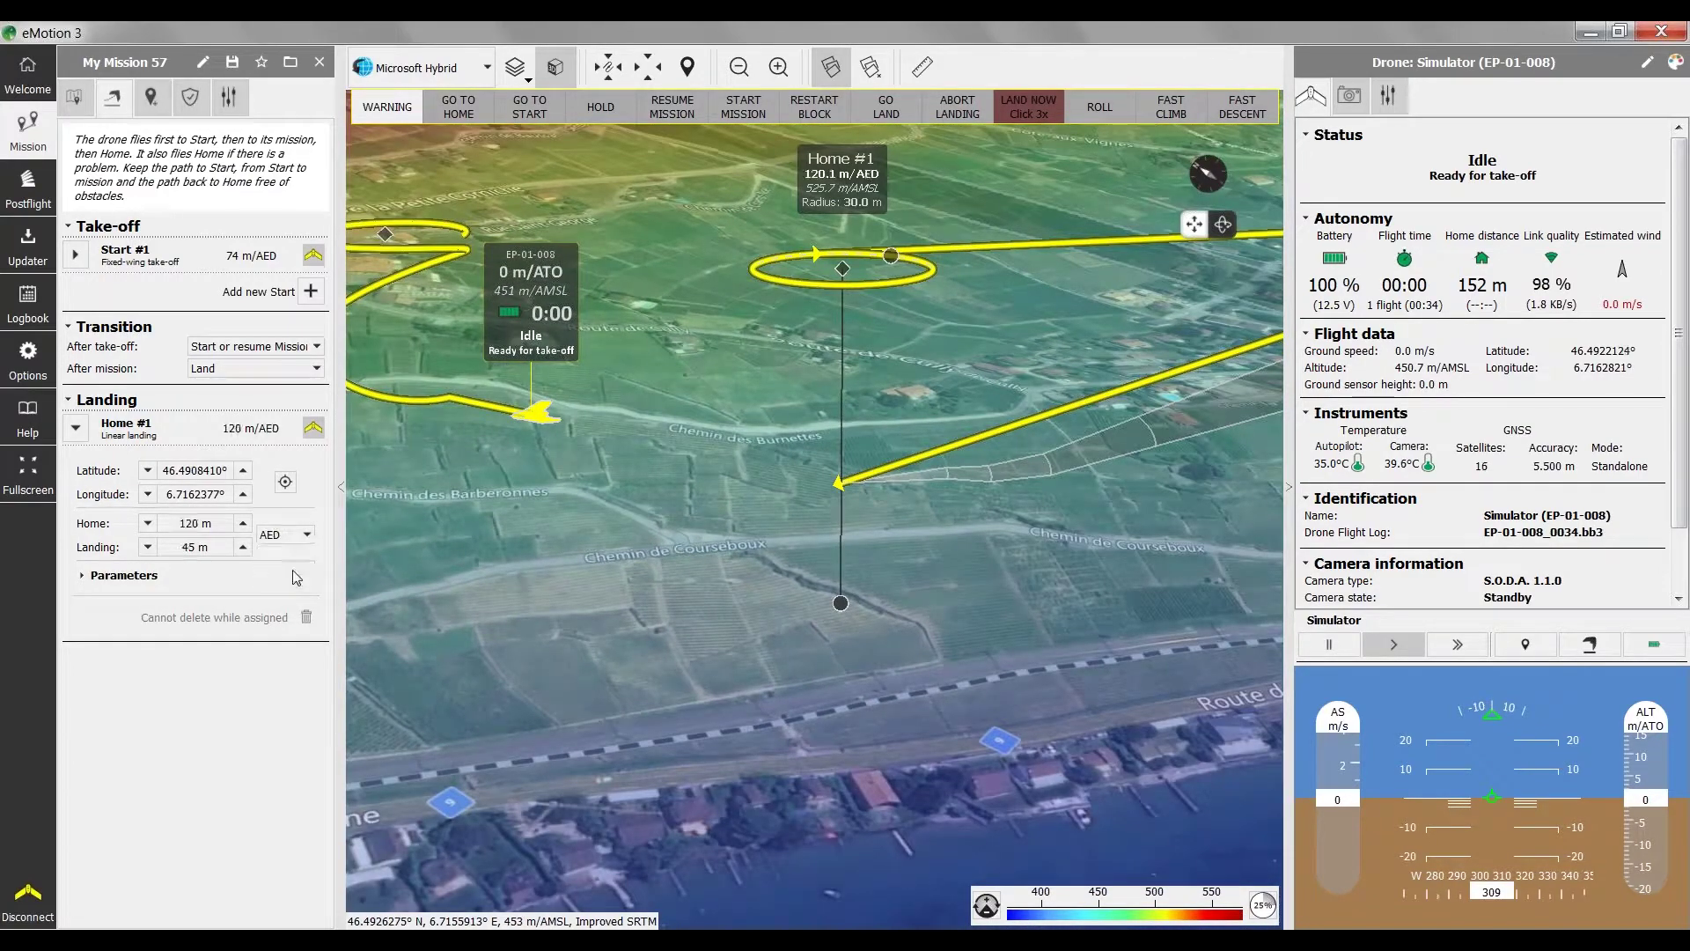
{"action": "double_click", "coordinate": [196, 547]}
{"action": "type", "text": "0"}
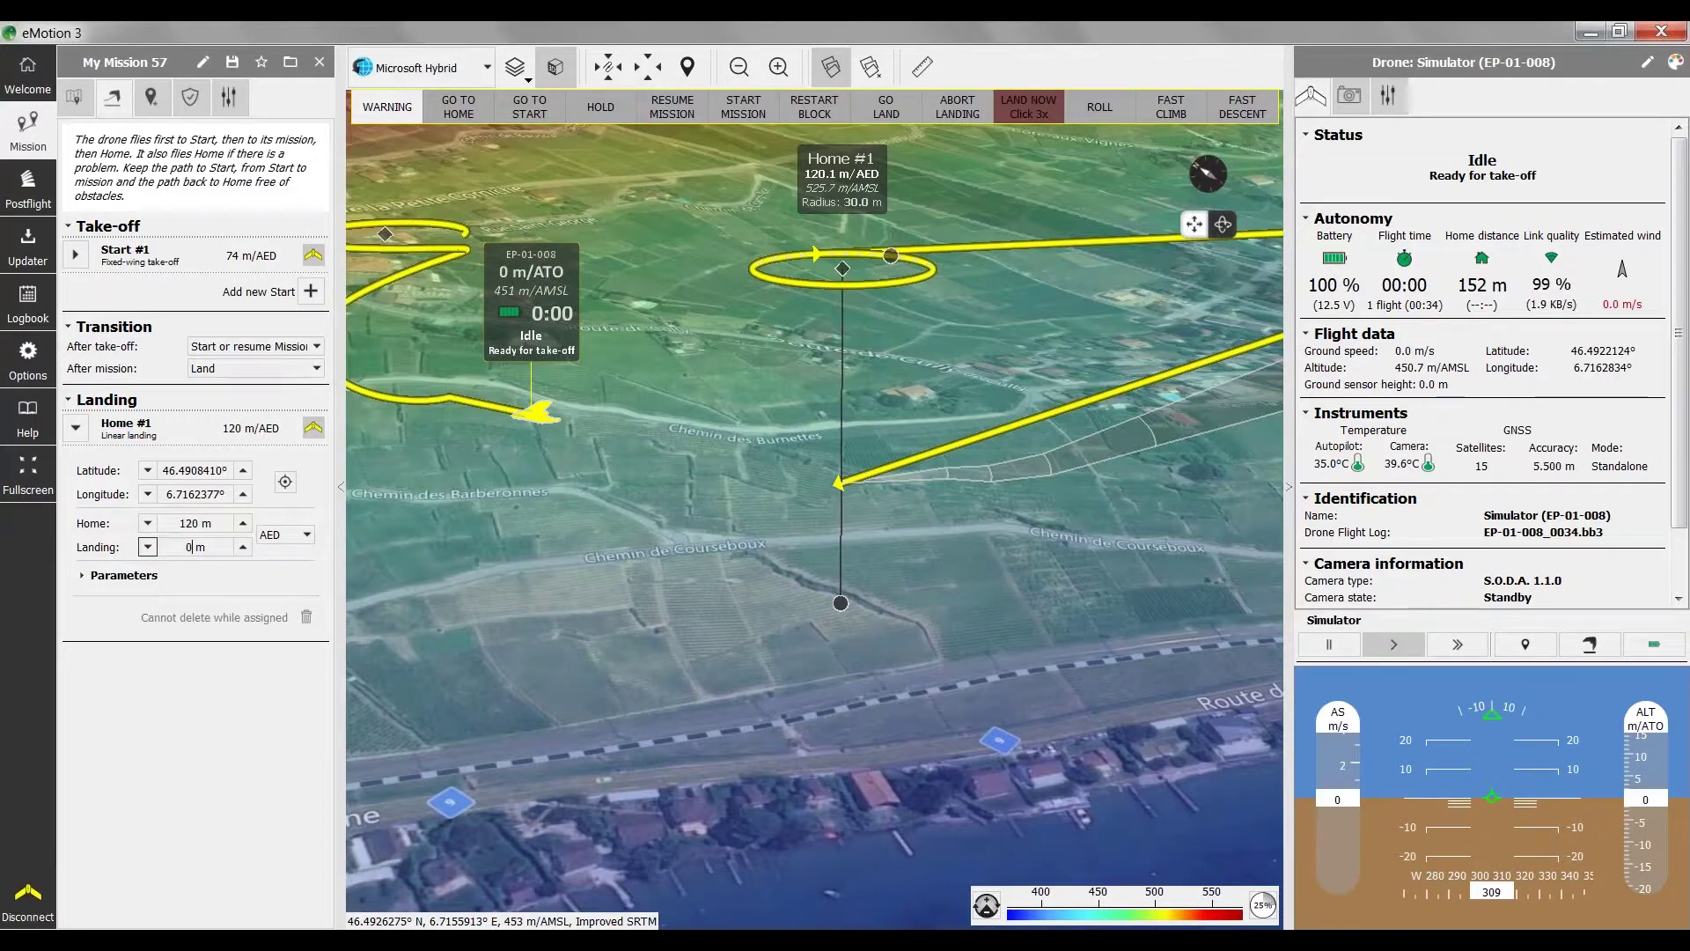
{"action": "double_click", "coordinate": [188, 523]}
{"action": "type", "text": "75"}
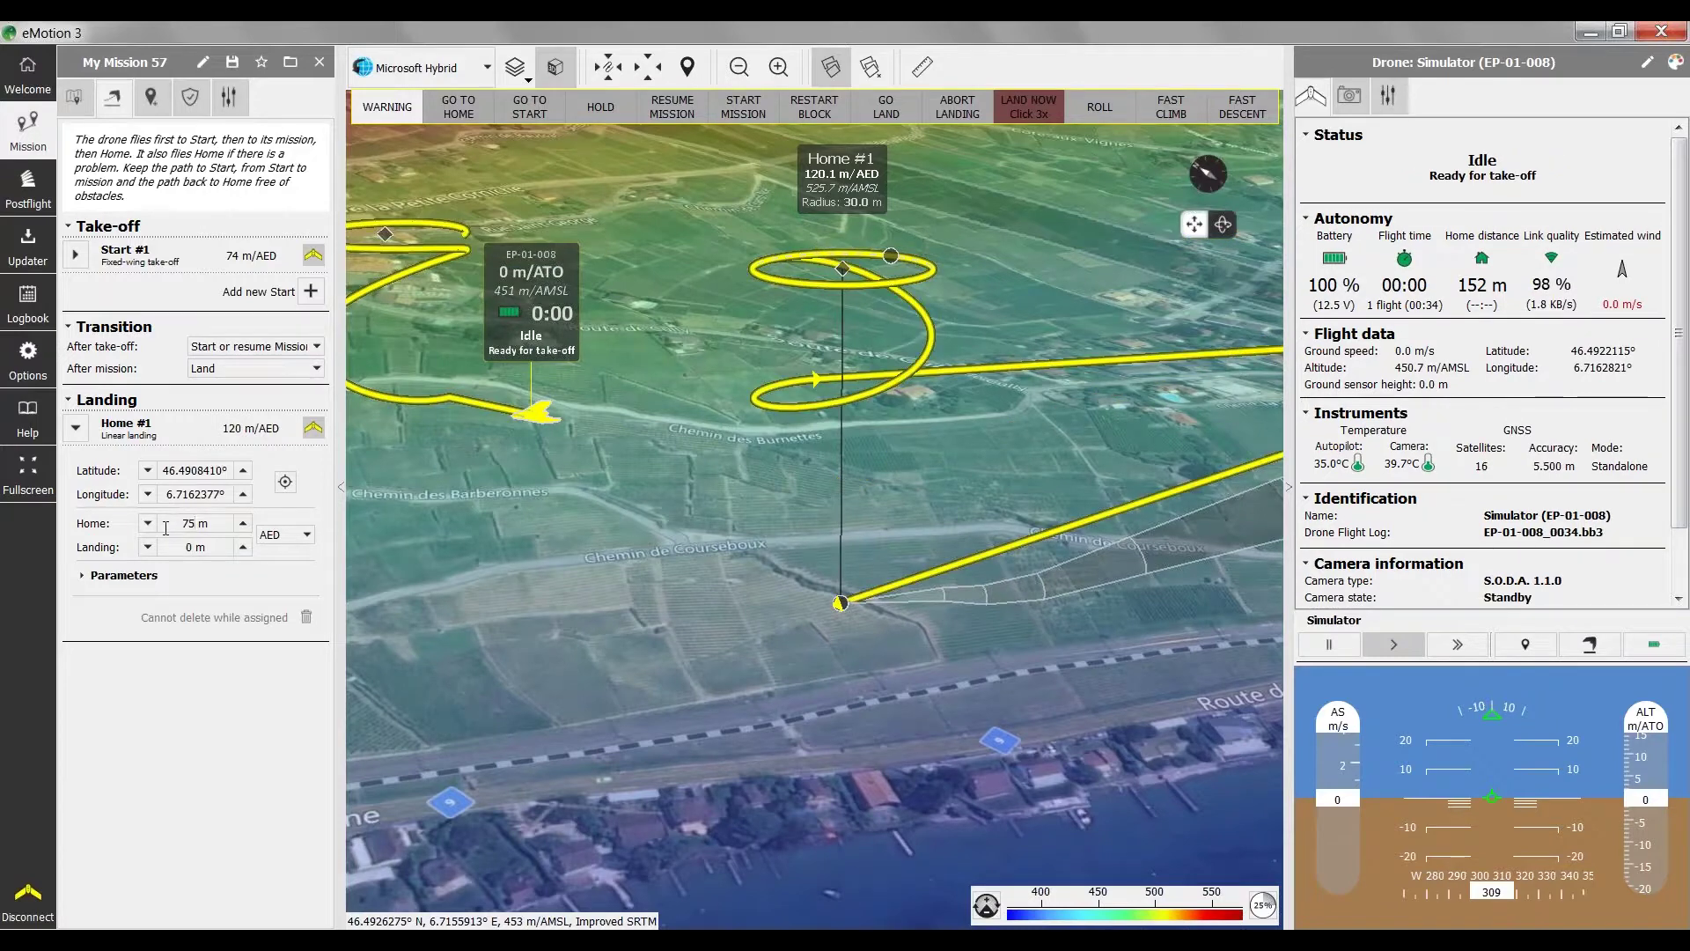
{"action": "key", "text": "Return"}
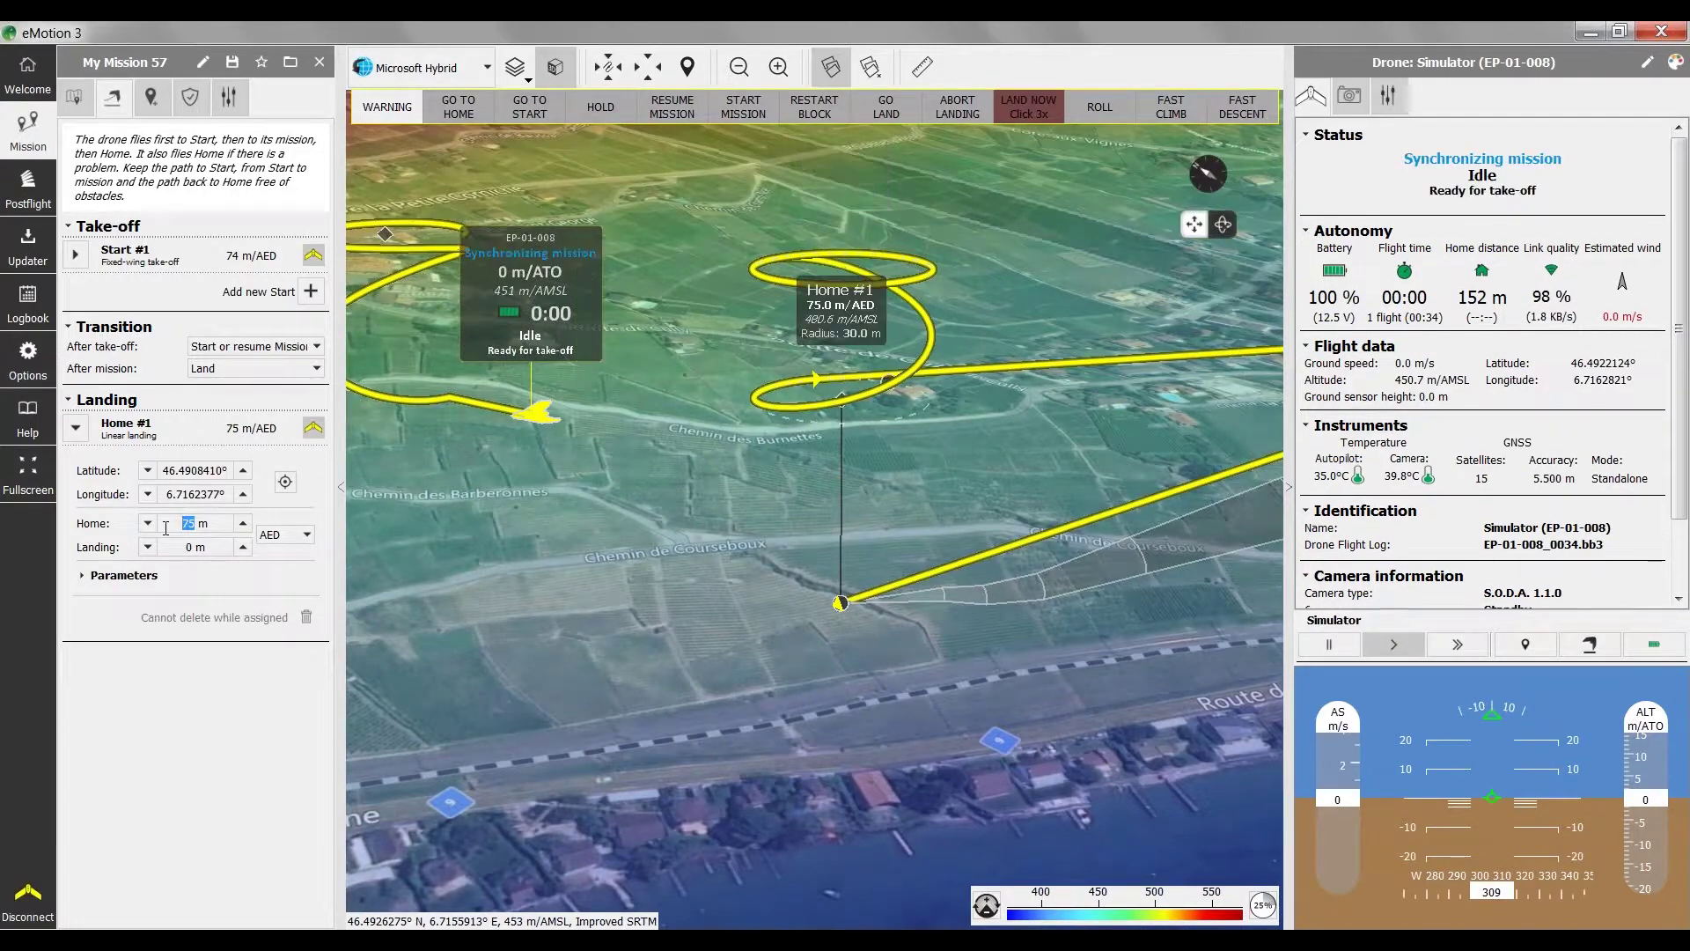
Step: Switch Home's altitude reference to AMSL and back to AED
{"action": "scroll", "coordinate": [904, 588], "scroll_direction": "down", "scroll_amount": 1}
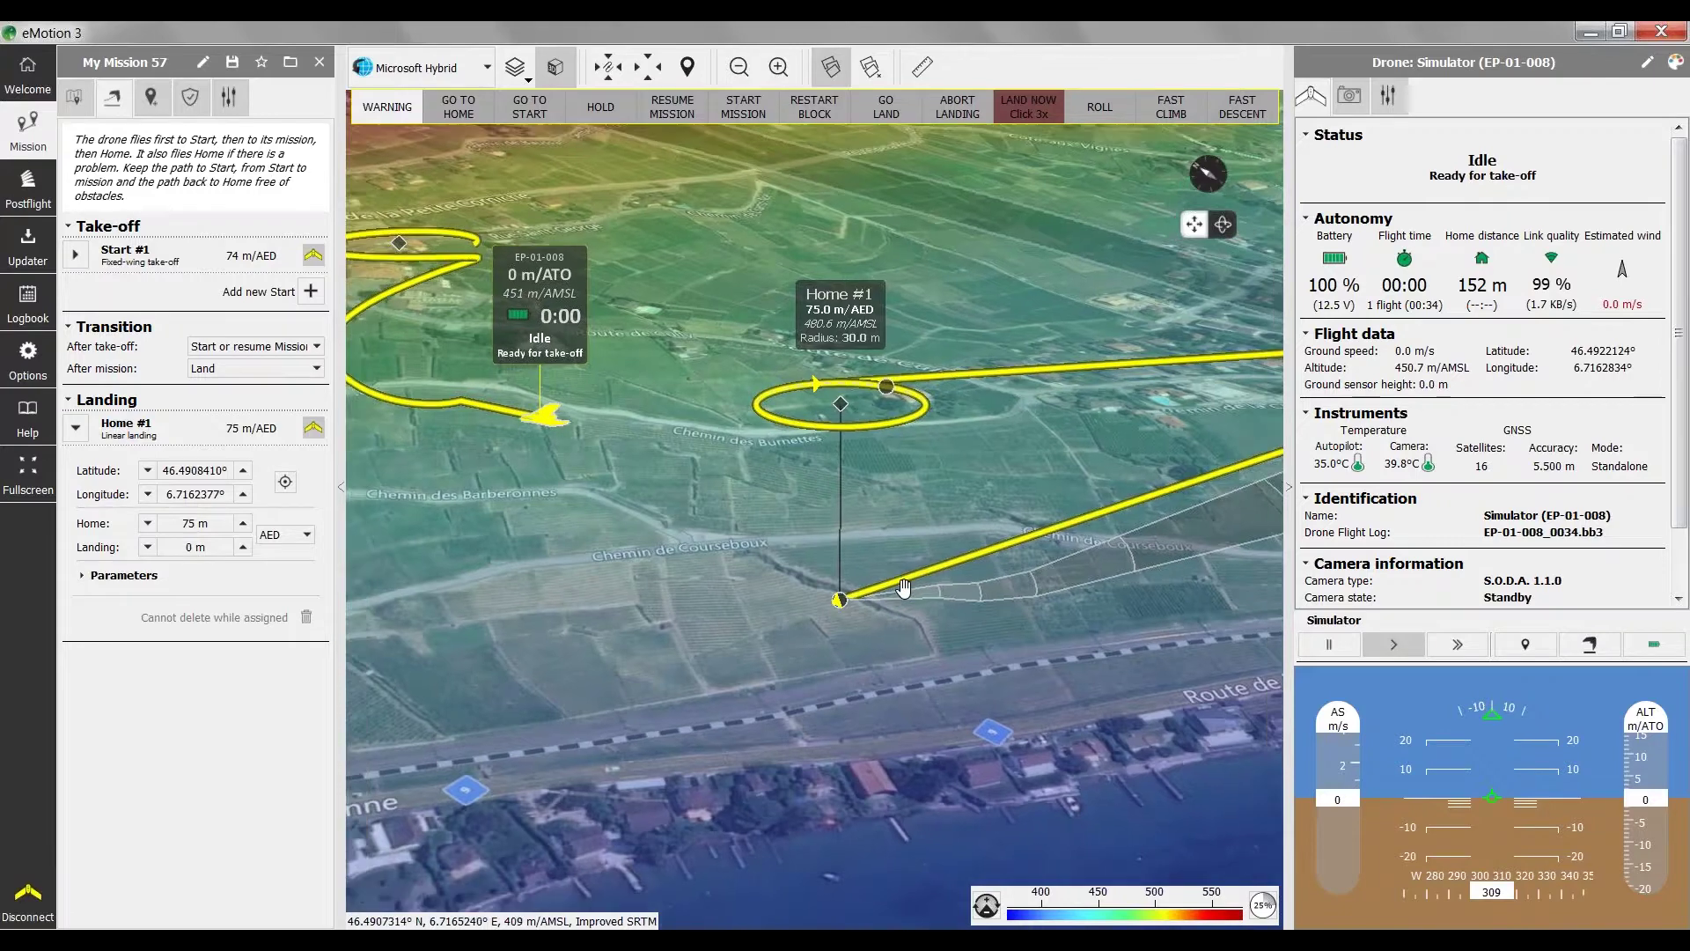
{"action": "scroll", "coordinate": [904, 587], "scroll_direction": "down", "scroll_amount": 1}
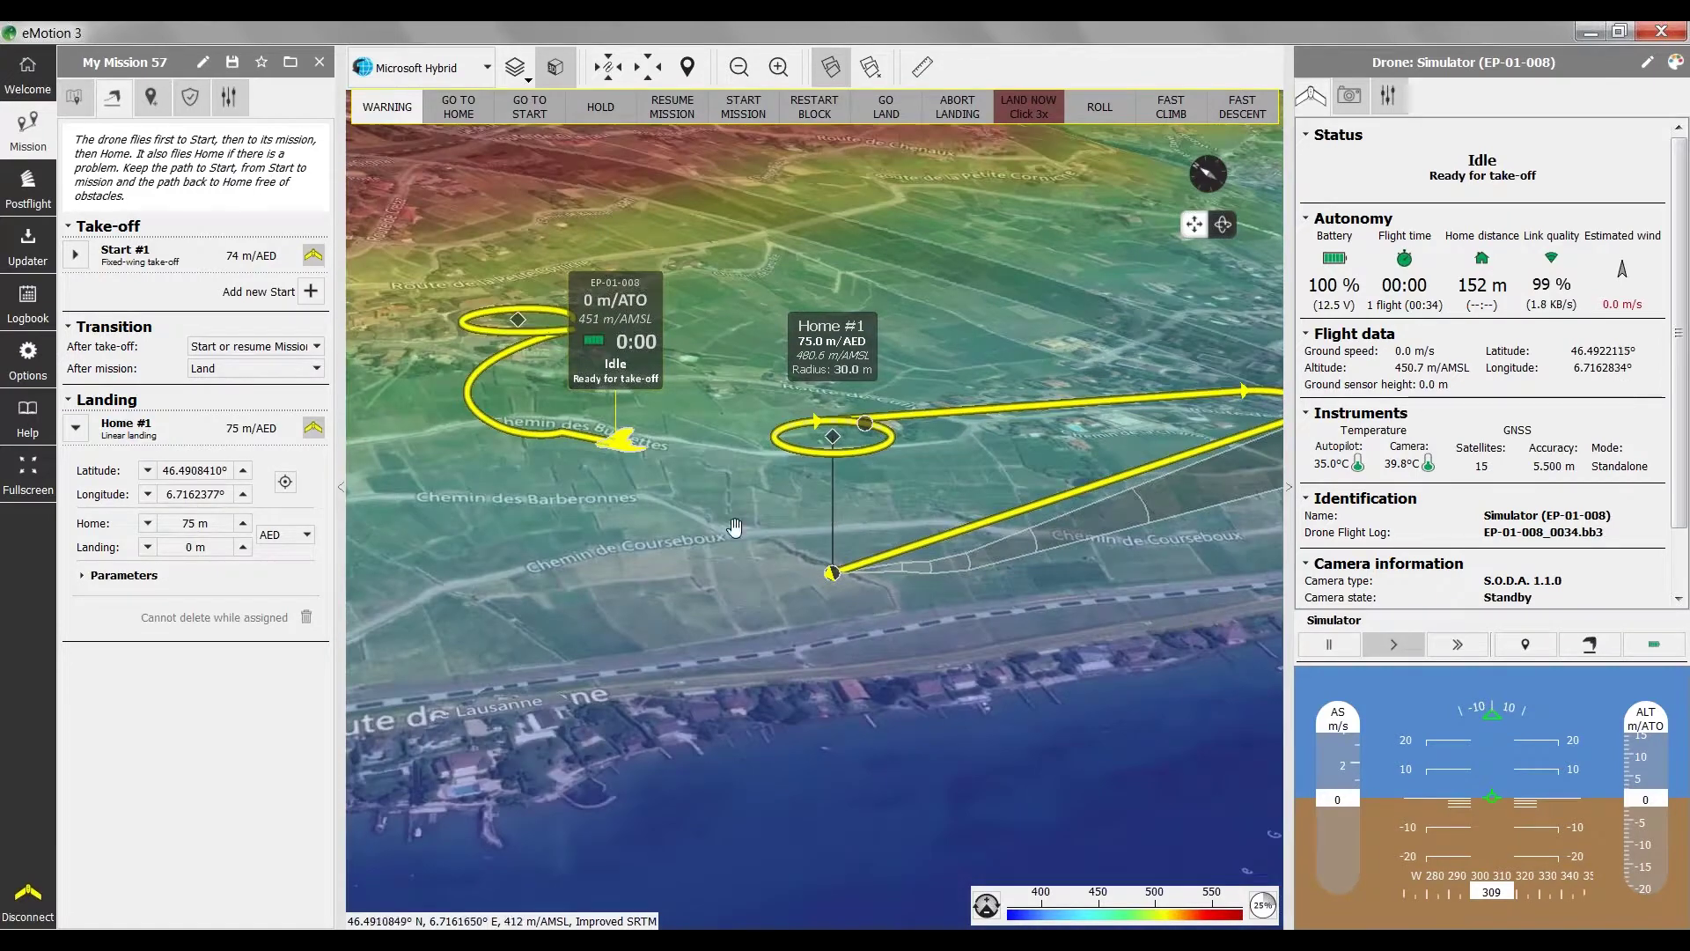
{"action": "left_click", "coordinate": [302, 535]}
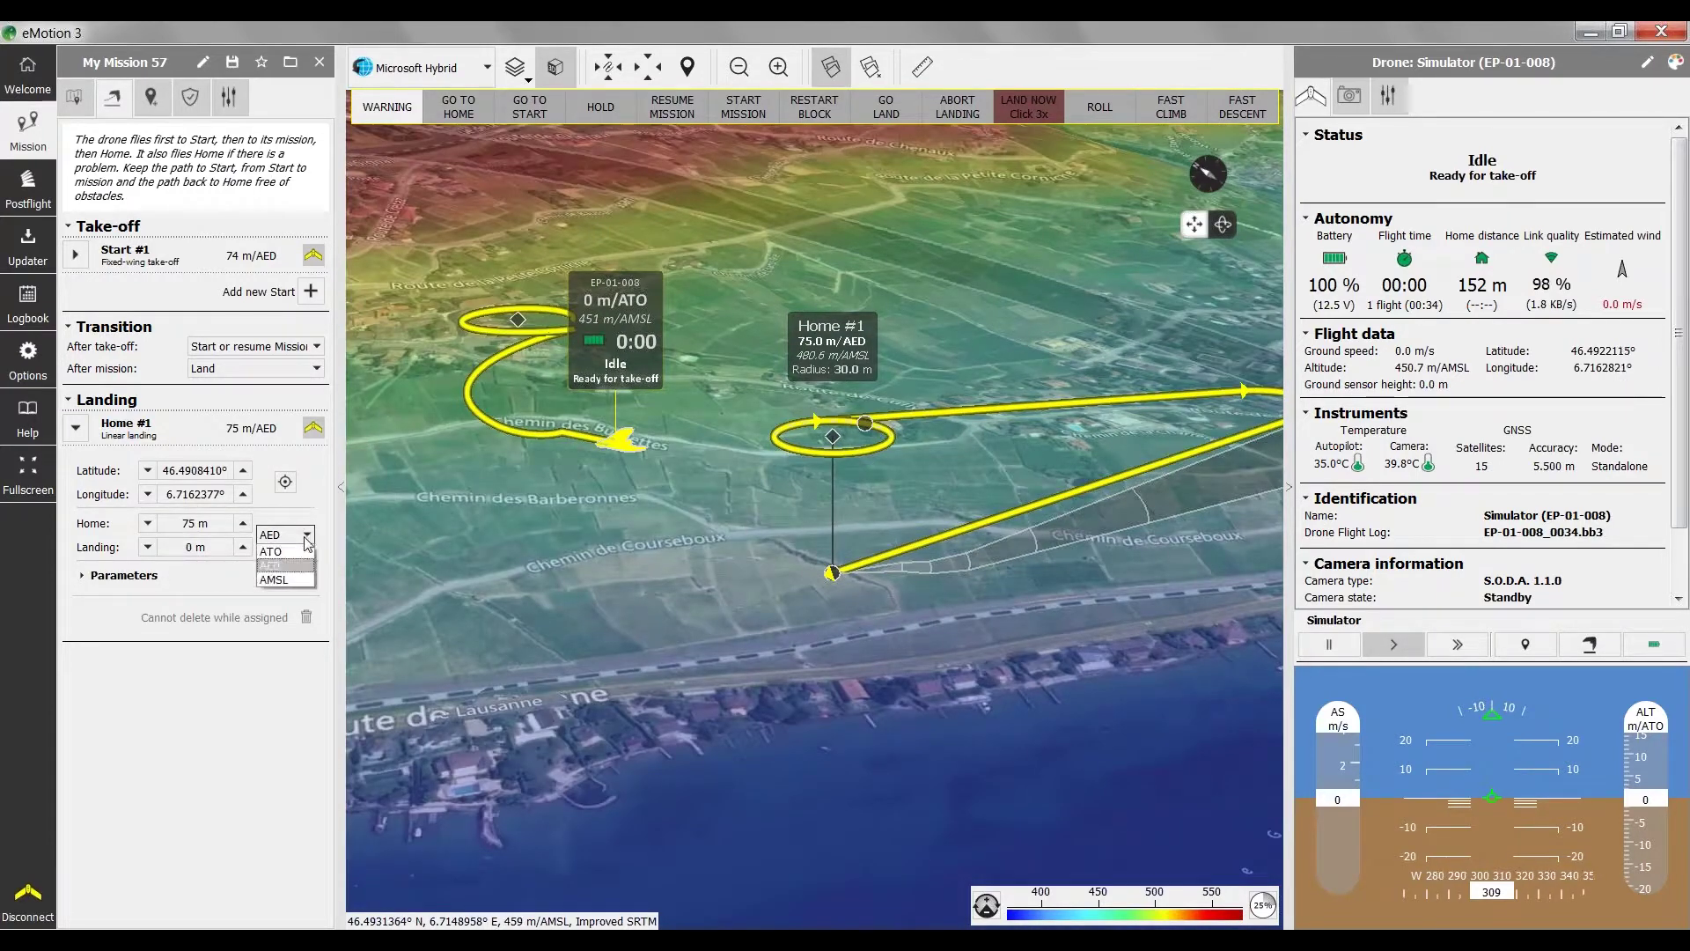
{"action": "left_click", "coordinate": [305, 576]}
{"action": "key", "text": "Down"}
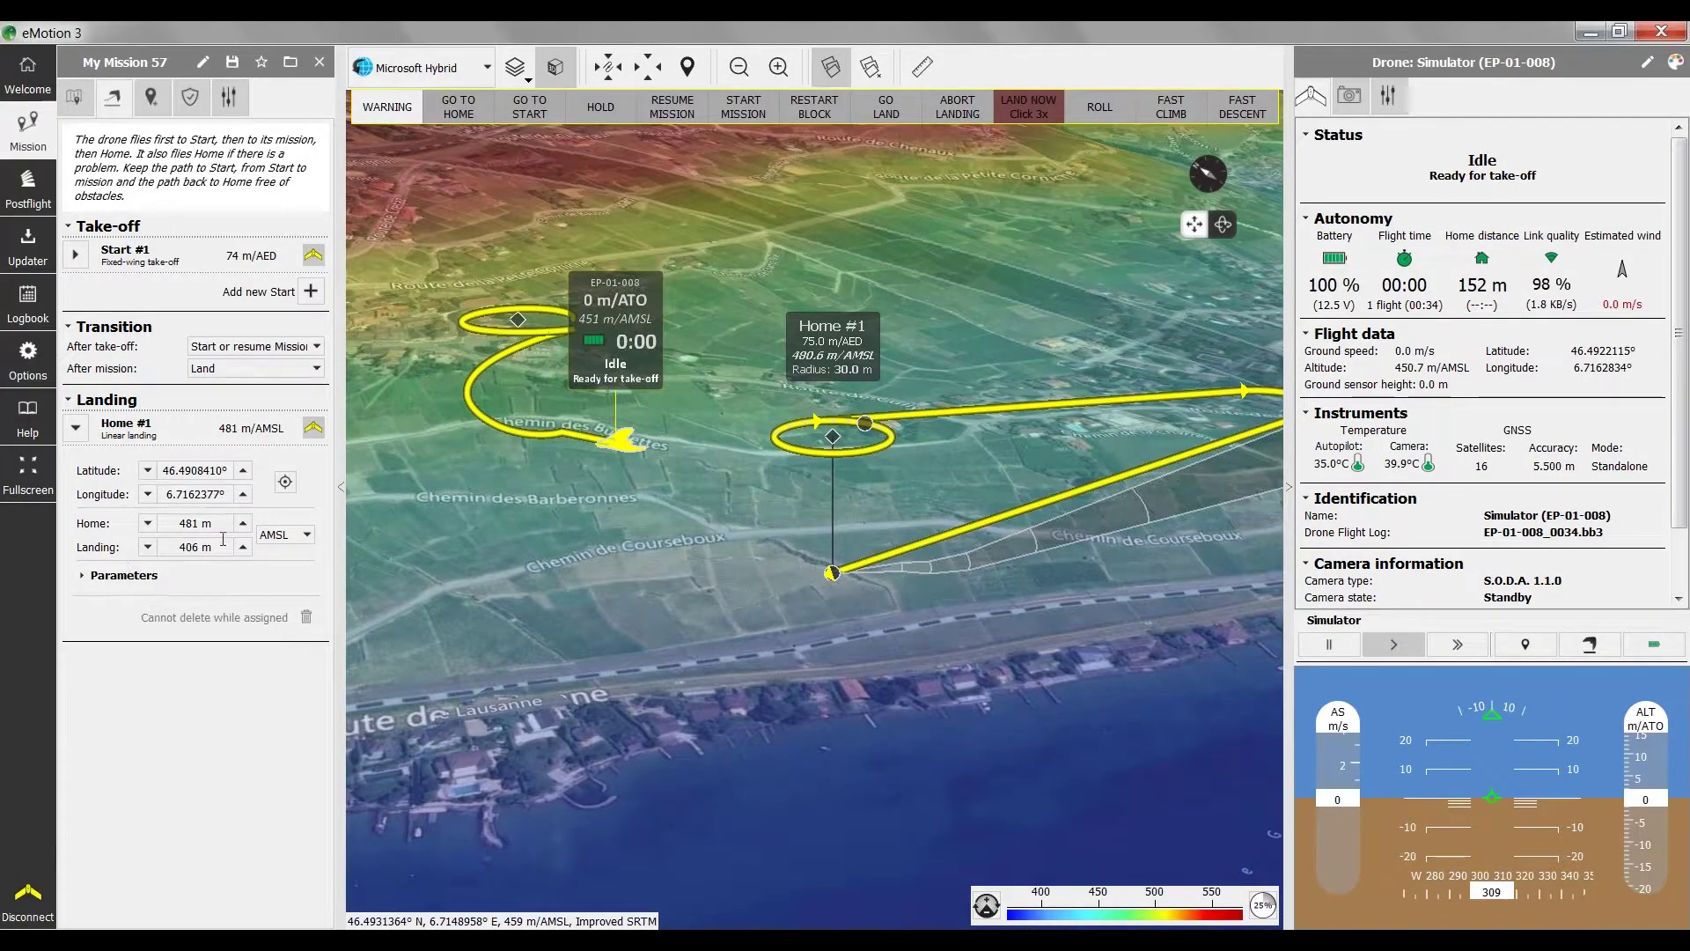
{"action": "key", "text": "Up"}
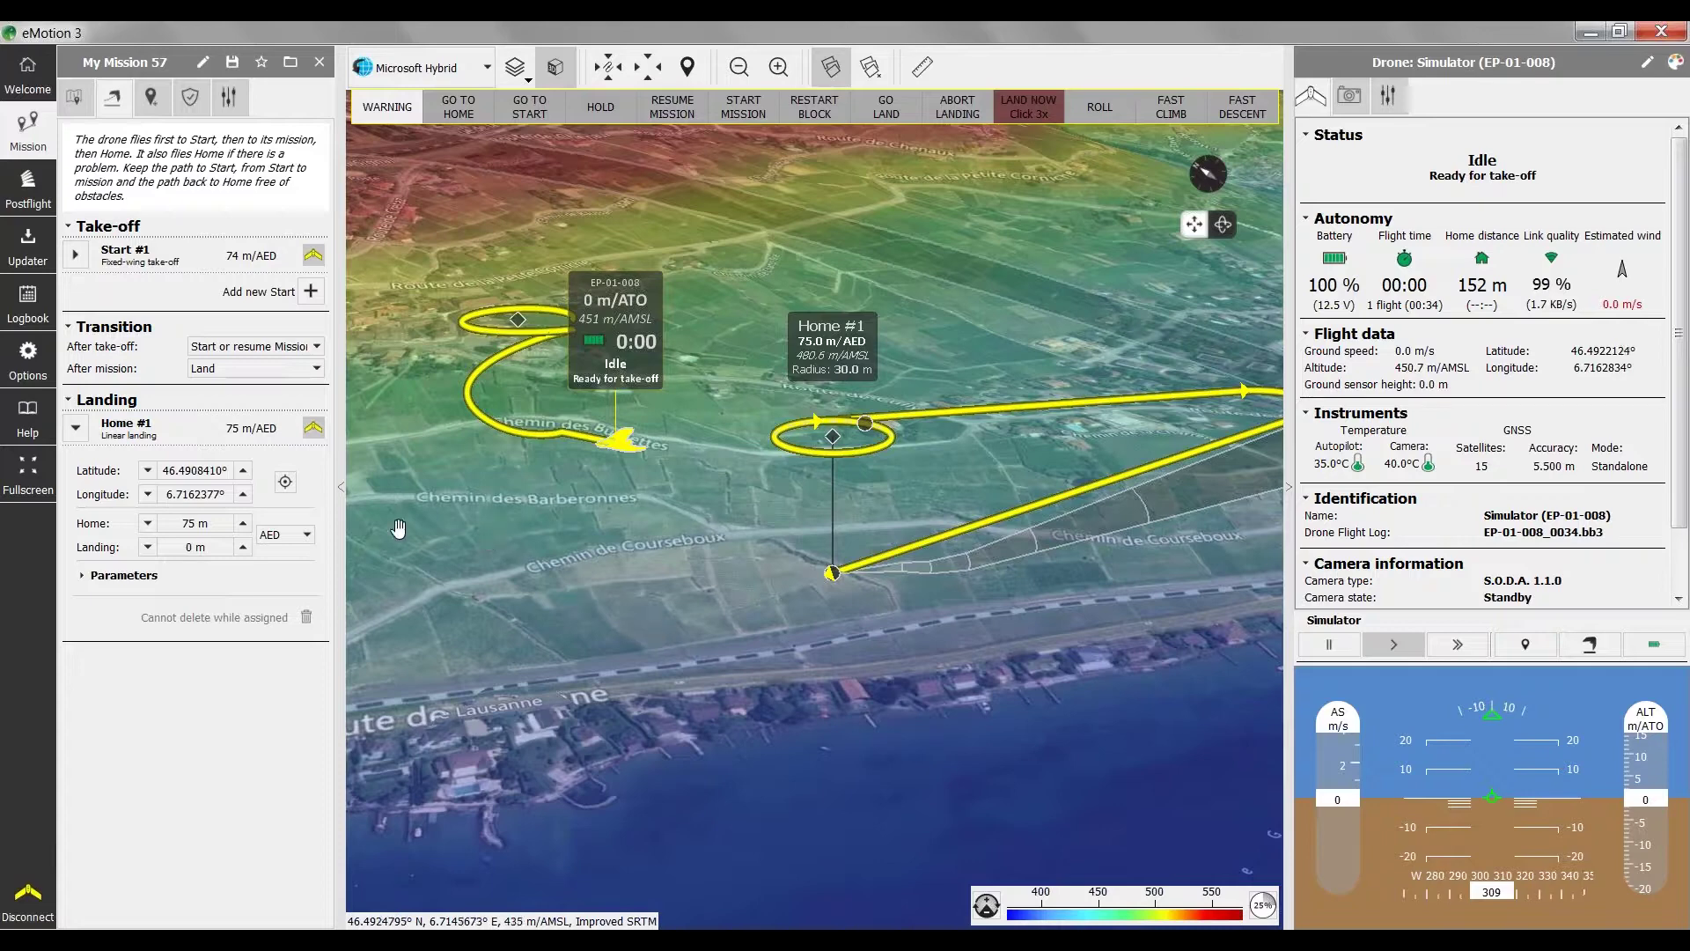
{"action": "left_click", "coordinate": [303, 537]}
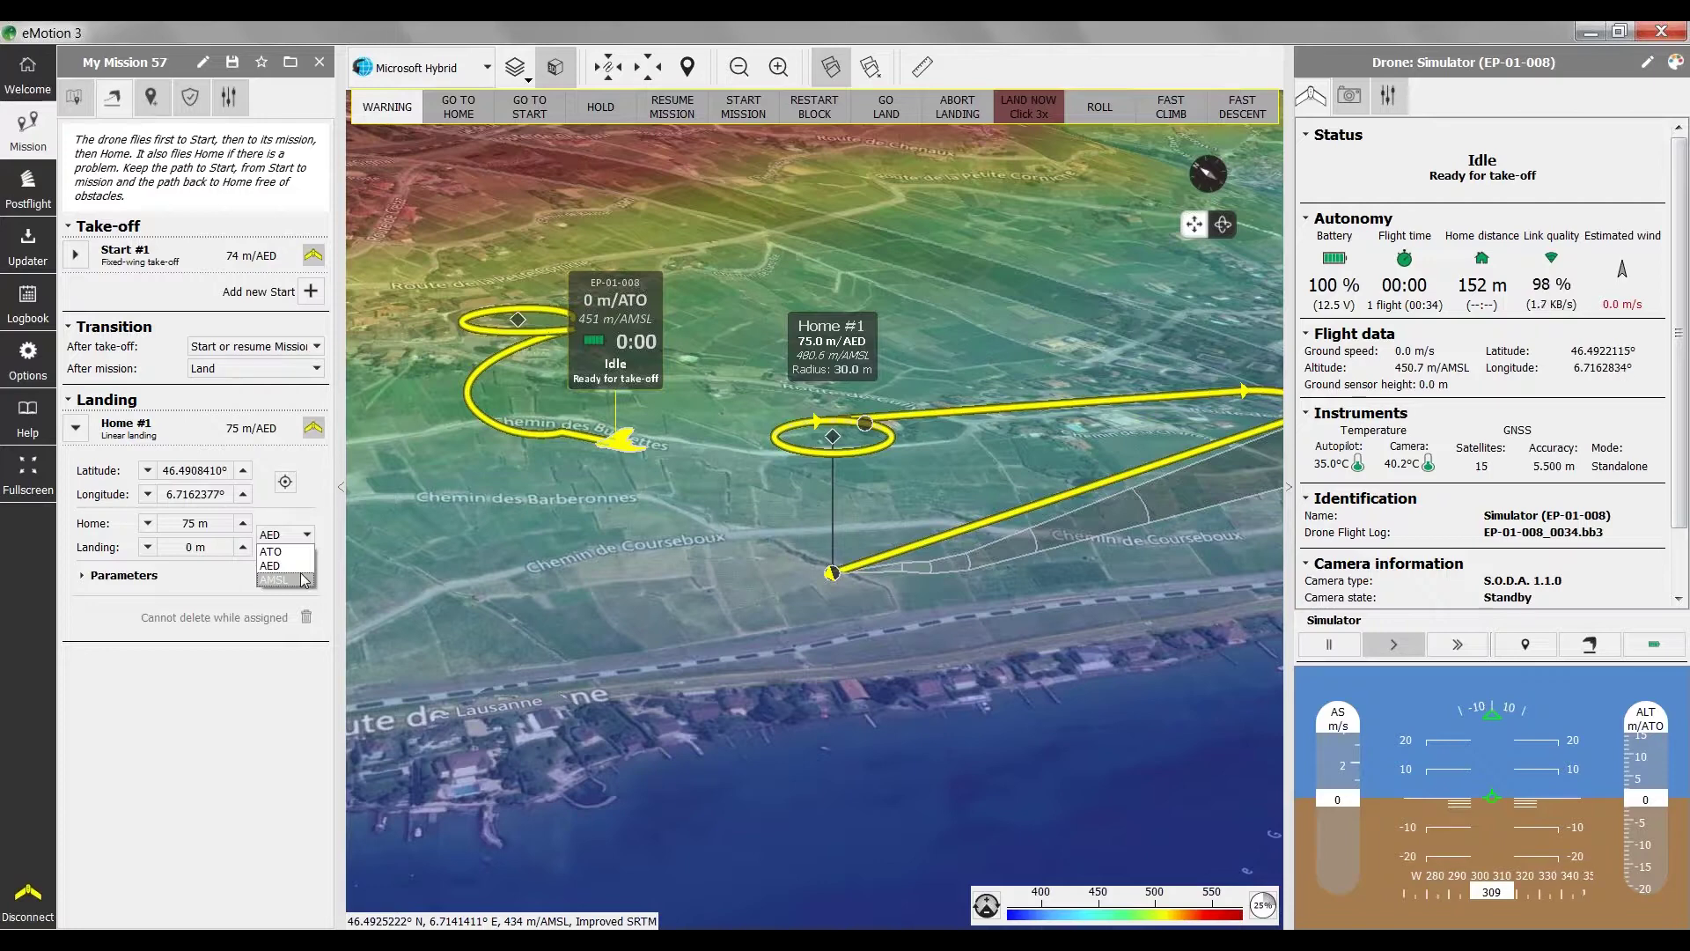
{"action": "left_click", "coordinate": [663, 492]}
{"action": "left_click", "coordinate": [666, 495]}
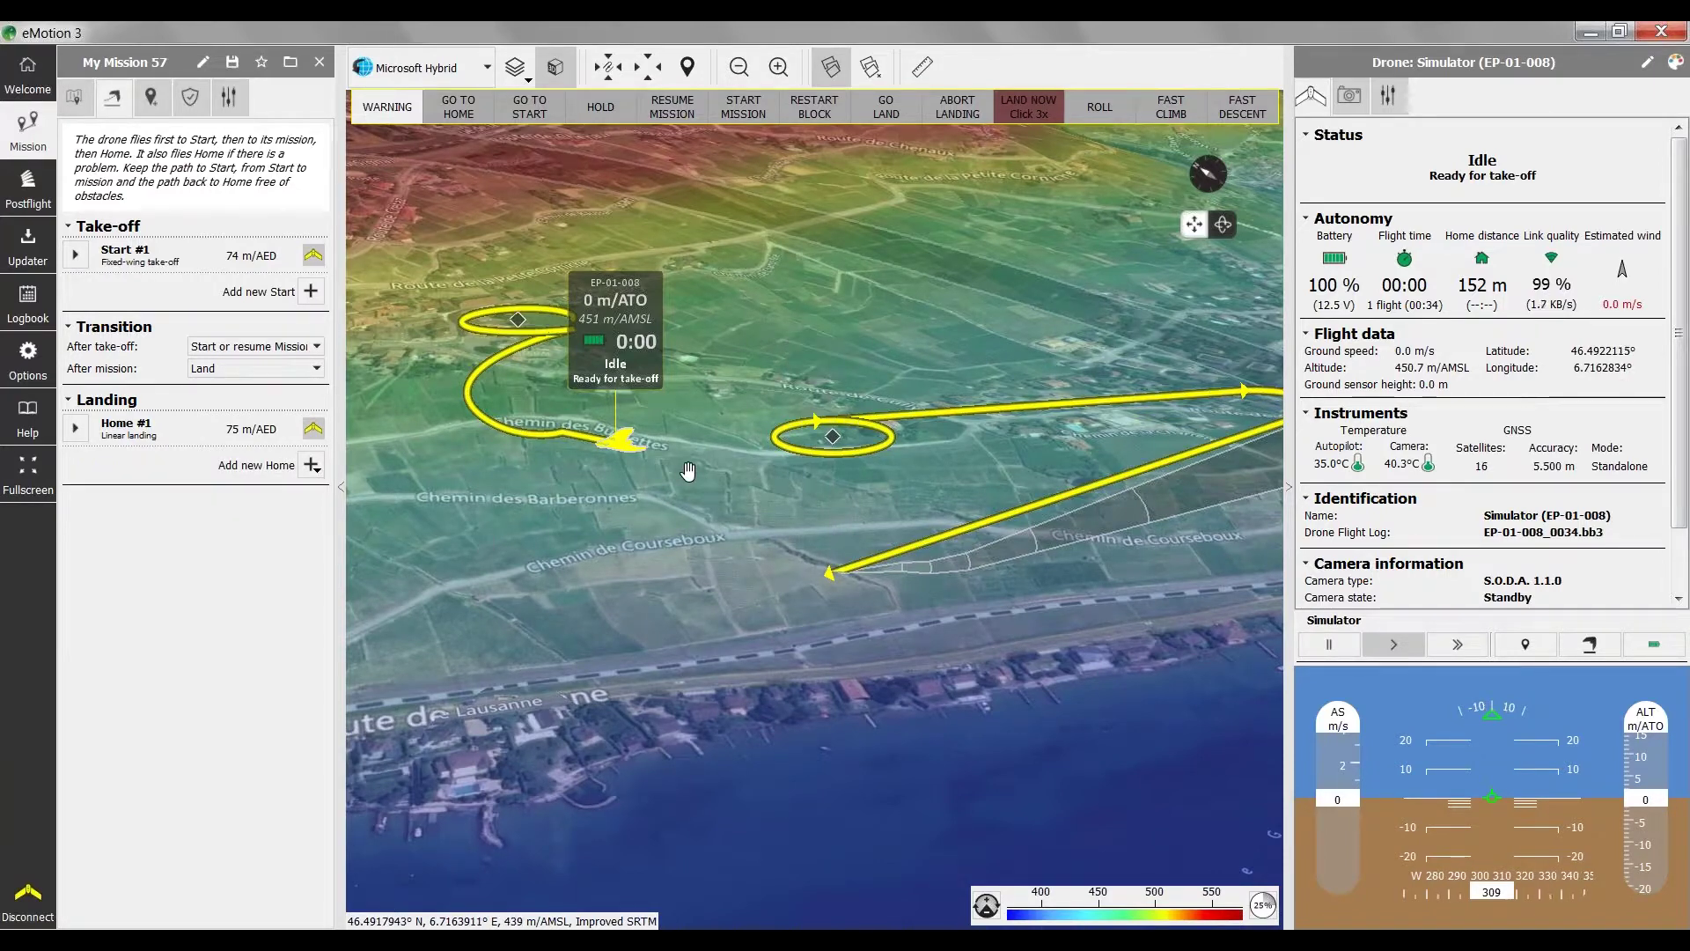
Step: Select the Home waypoint and examine the take-off and landing paths over the slope from several angles
{"action": "left_click_drag", "start_coordinate": [807, 508], "coordinate": [917, 547]}
{"action": "left_click", "coordinate": [941, 468]}
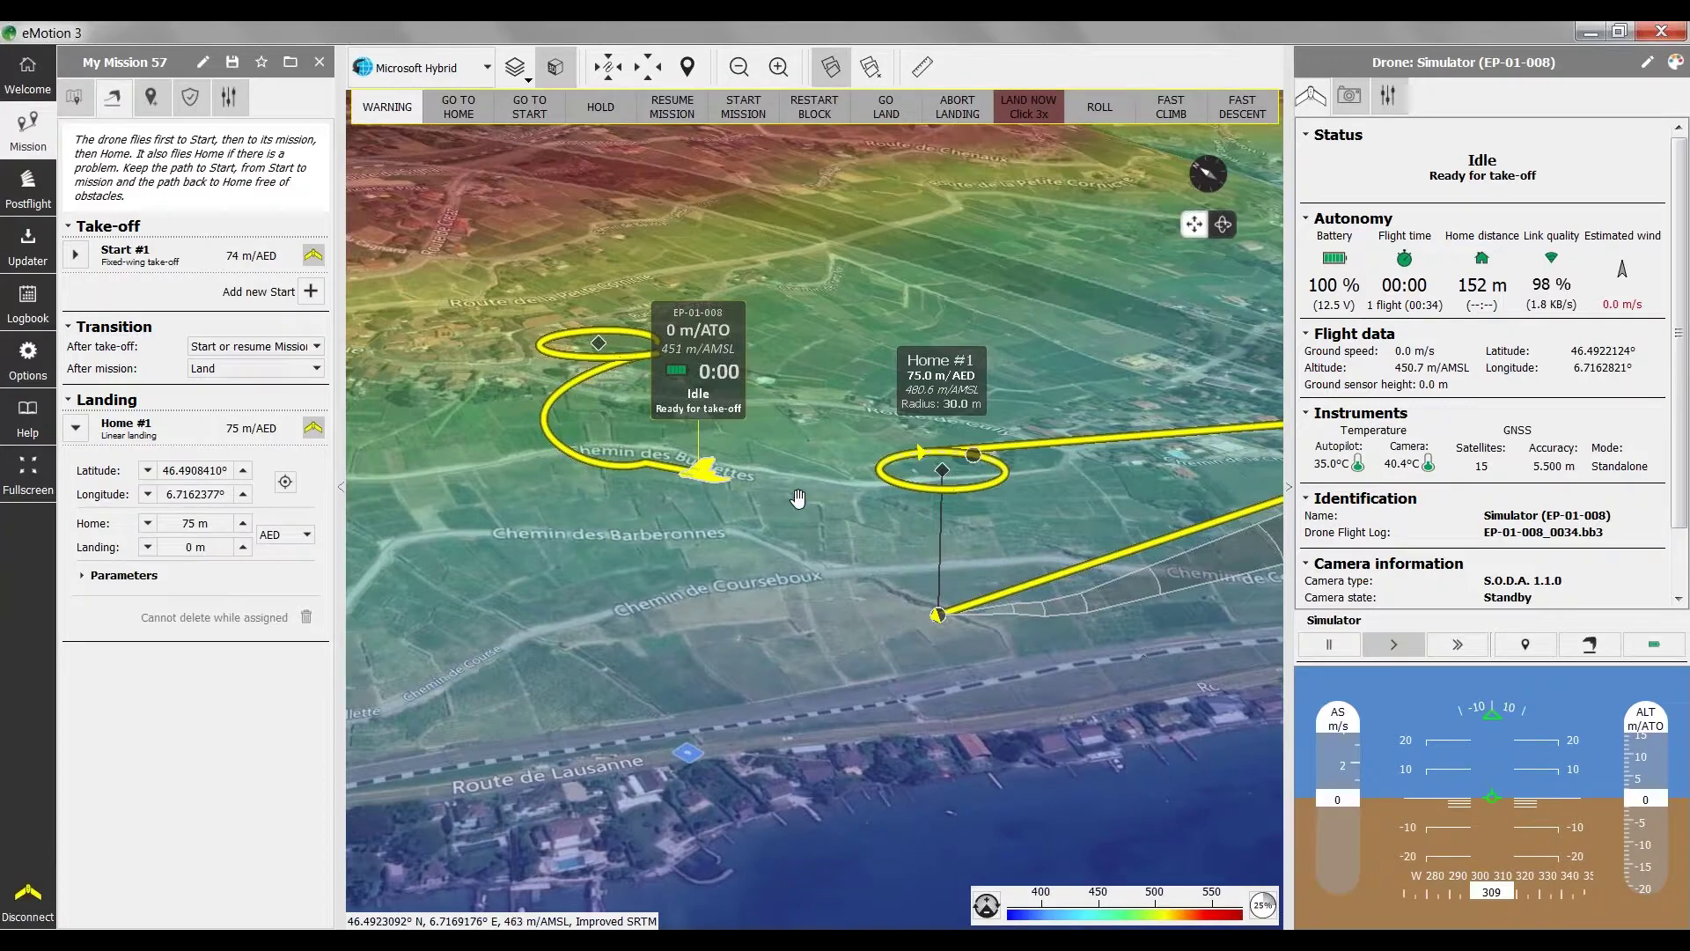
{"action": "left_click_drag", "start_coordinate": [845, 588], "coordinate": [849, 588]}
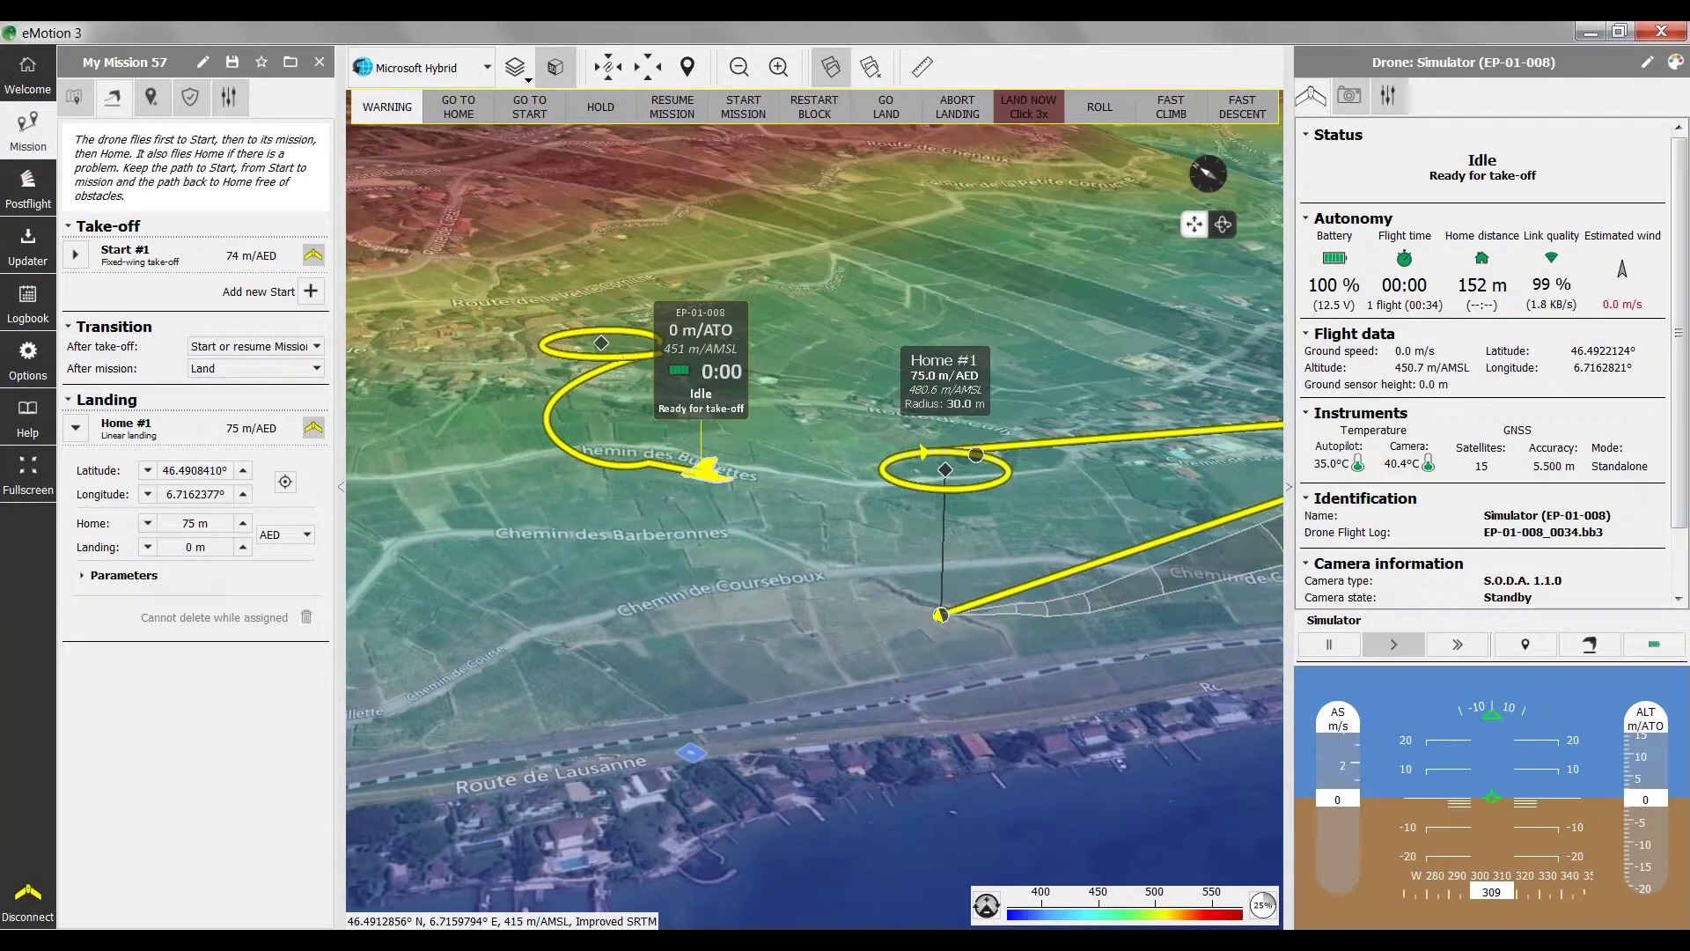
{"action": "middle_click_drag", "start_coordinate": [850, 475], "coordinate": [912, 493]}
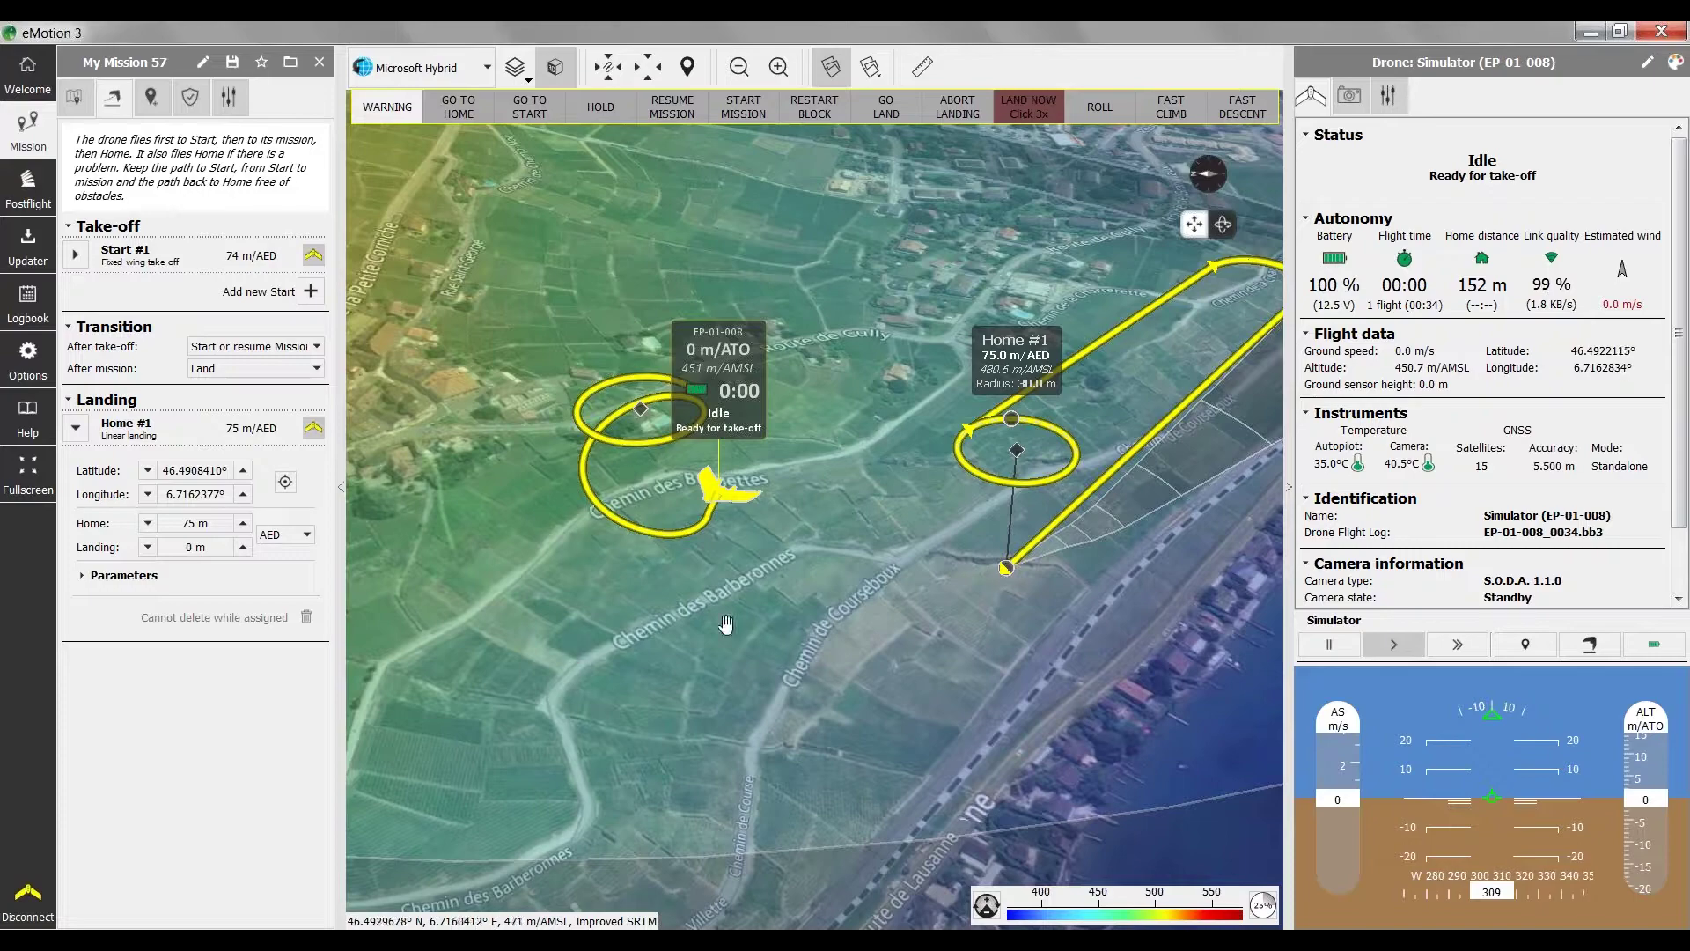
{"action": "middle_click_drag", "start_coordinate": [924, 674], "coordinate": [914, 647]}
{"action": "right_click_drag", "start_coordinate": [914, 647], "coordinate": [849, 327]}
{"action": "scroll", "coordinate": [849, 326], "scroll_direction": "up", "scroll_amount": 2}
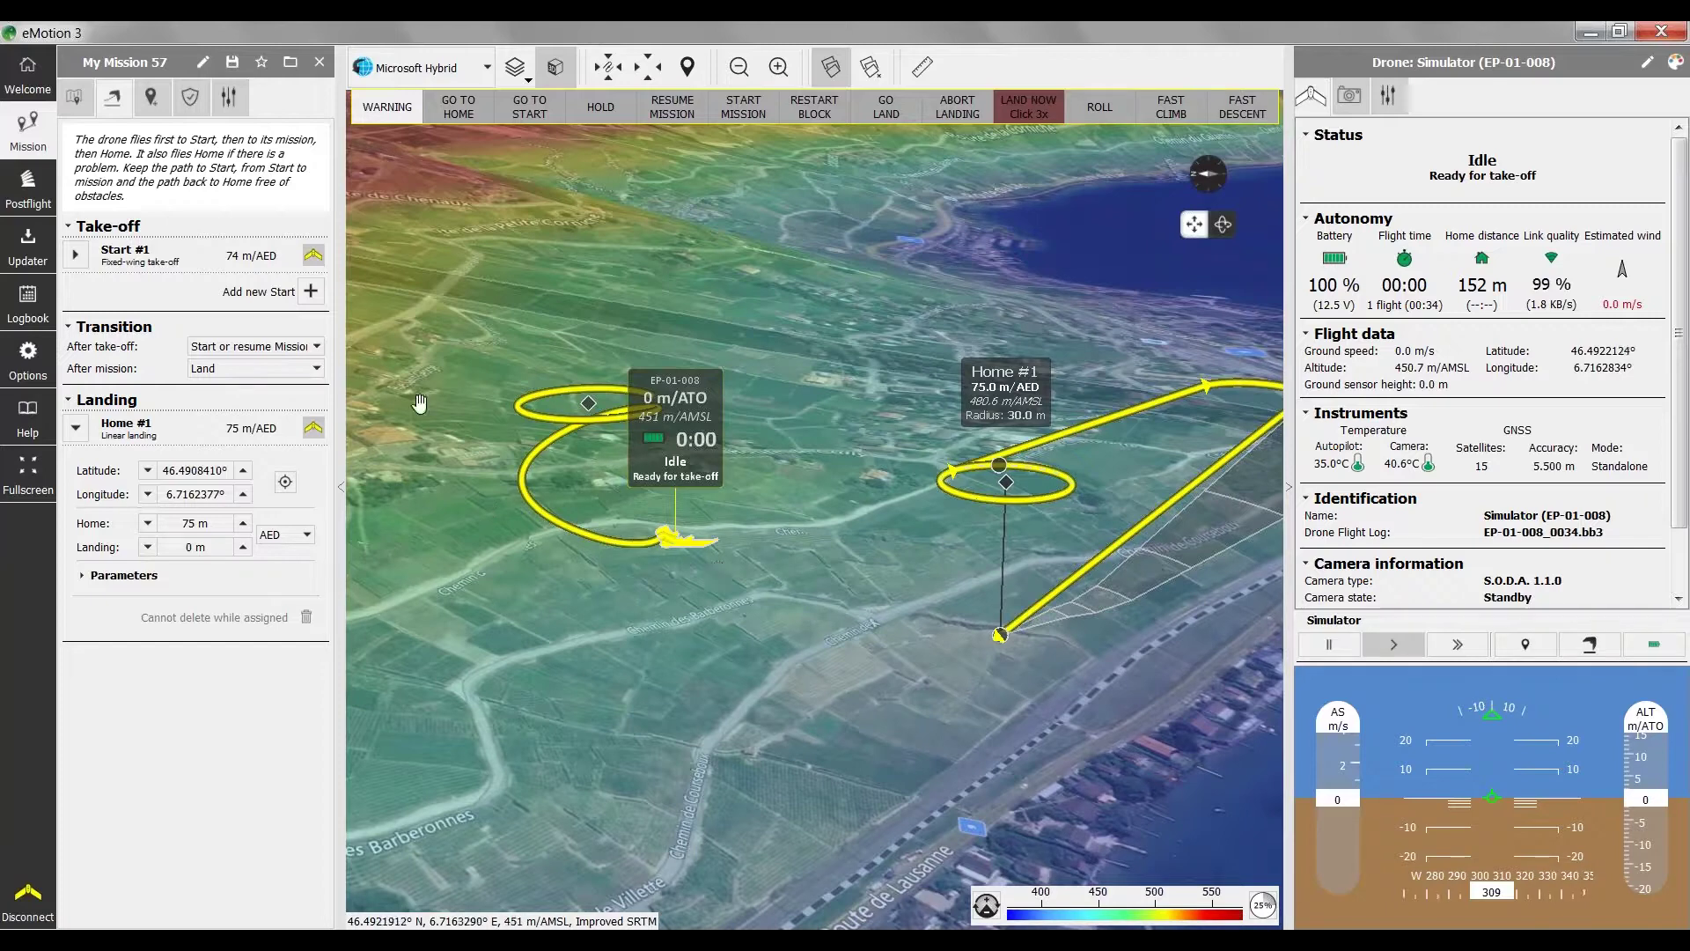
Step: Add a horizontal mapping block to the mission over the slope around the drone
{"action": "left_click", "coordinate": [152, 111]}
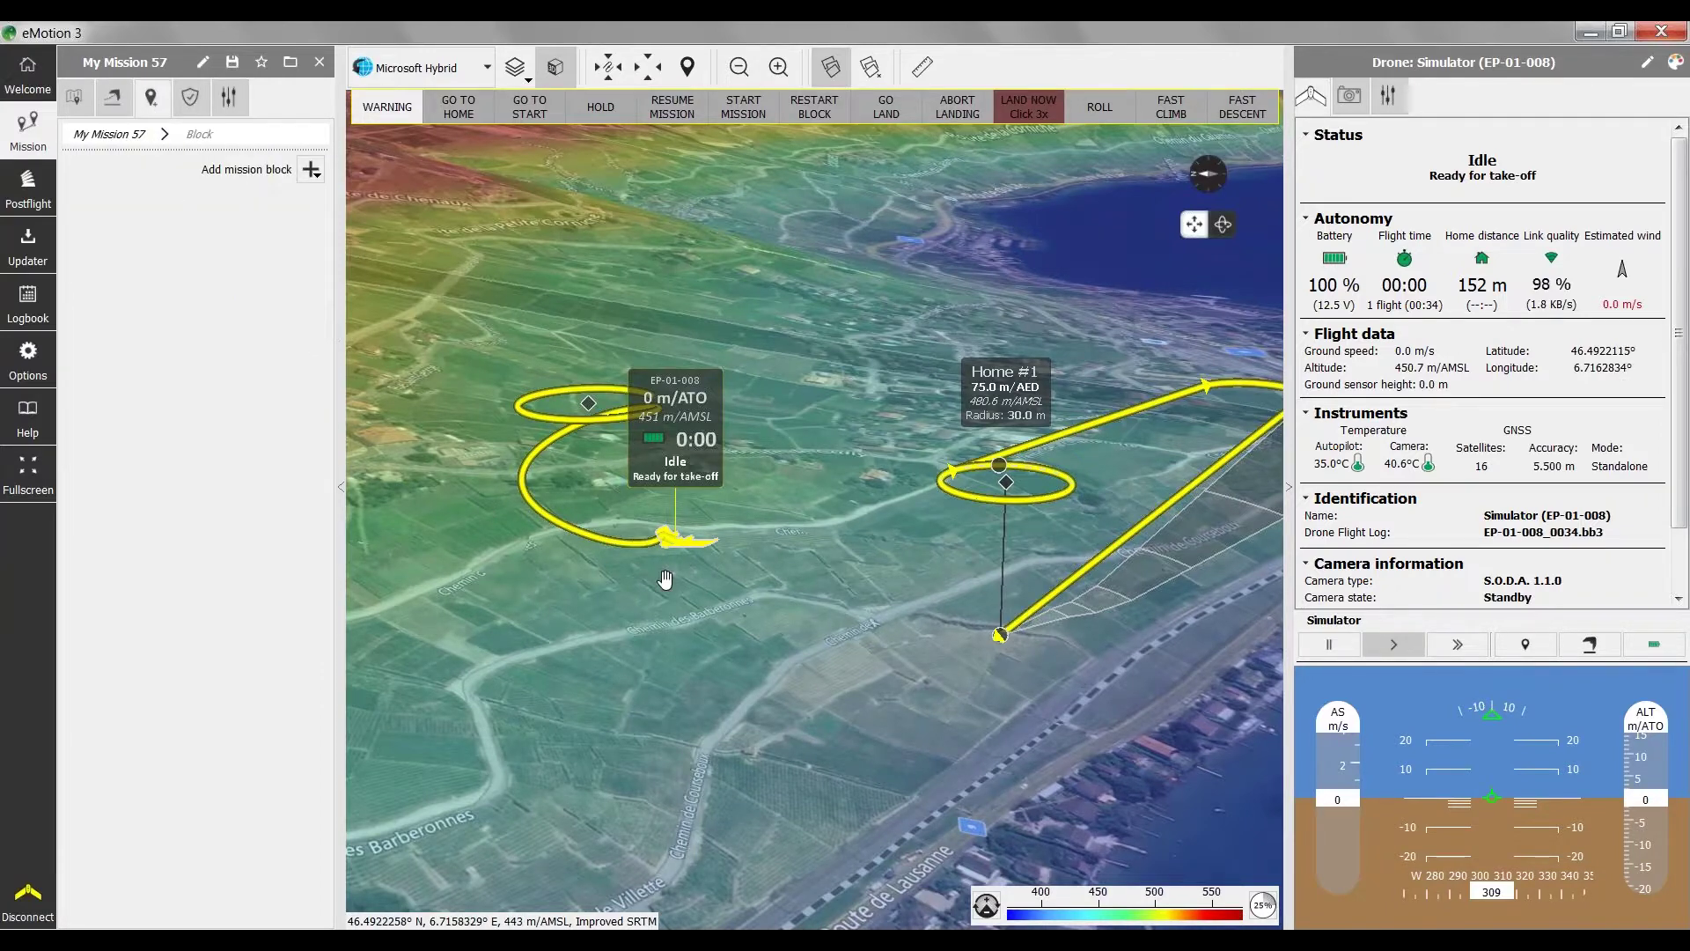
{"action": "scroll", "coordinate": [666, 578], "scroll_direction": "down", "scroll_amount": 2}
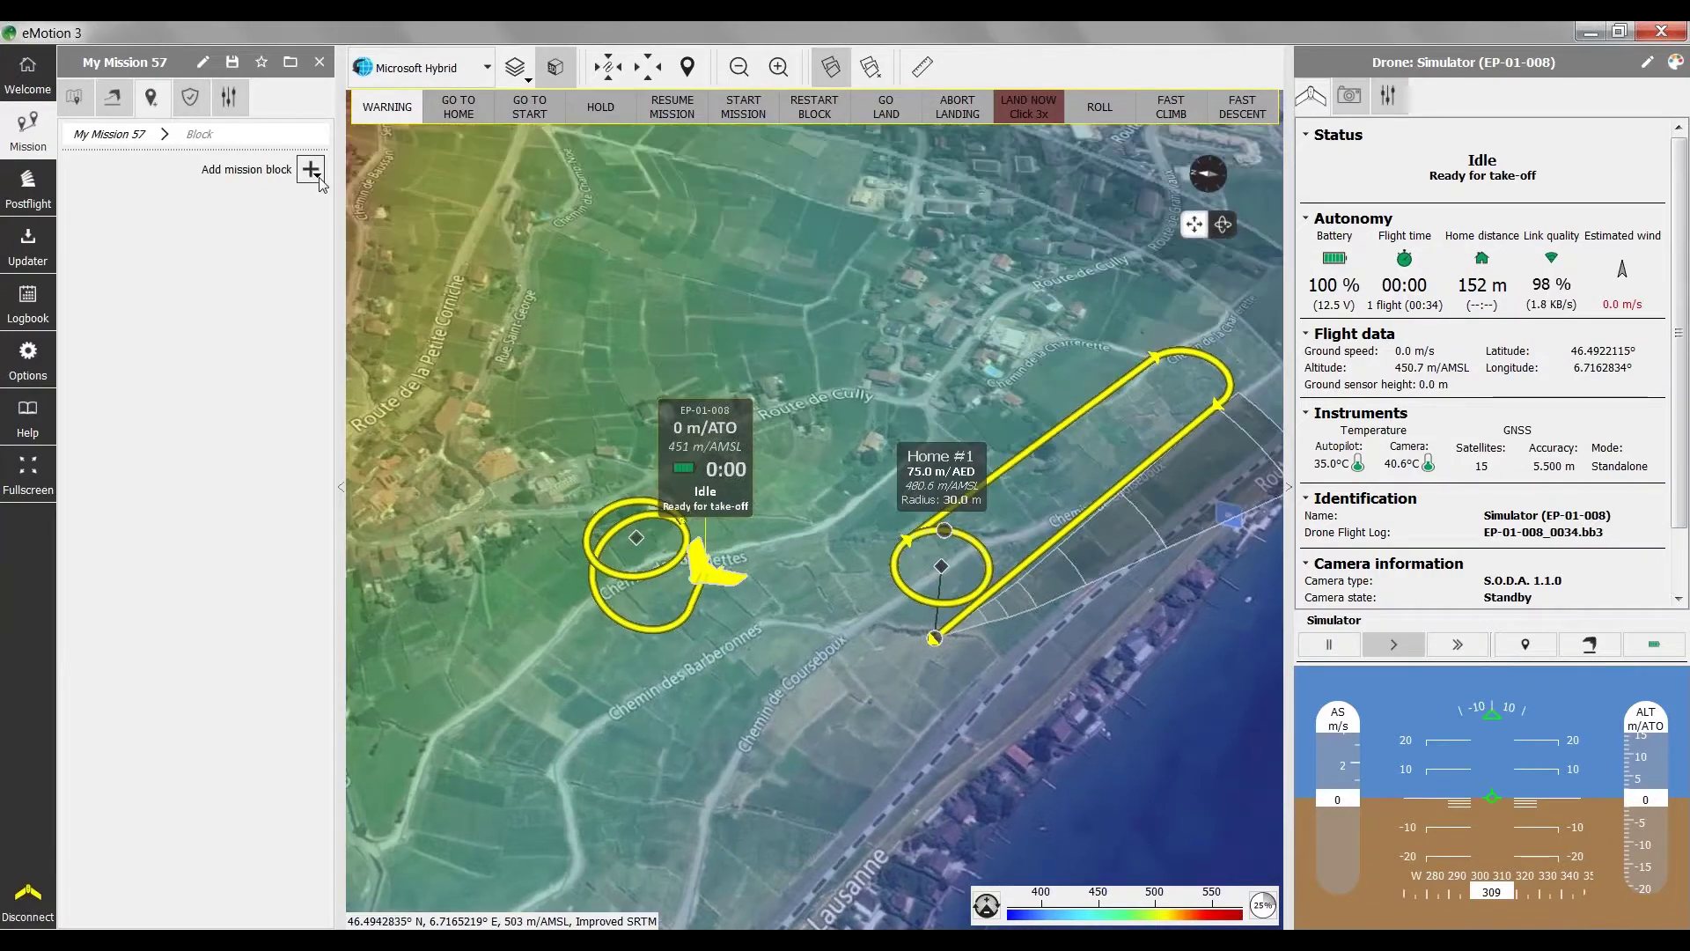
{"action": "left_click", "coordinate": [317, 176]}
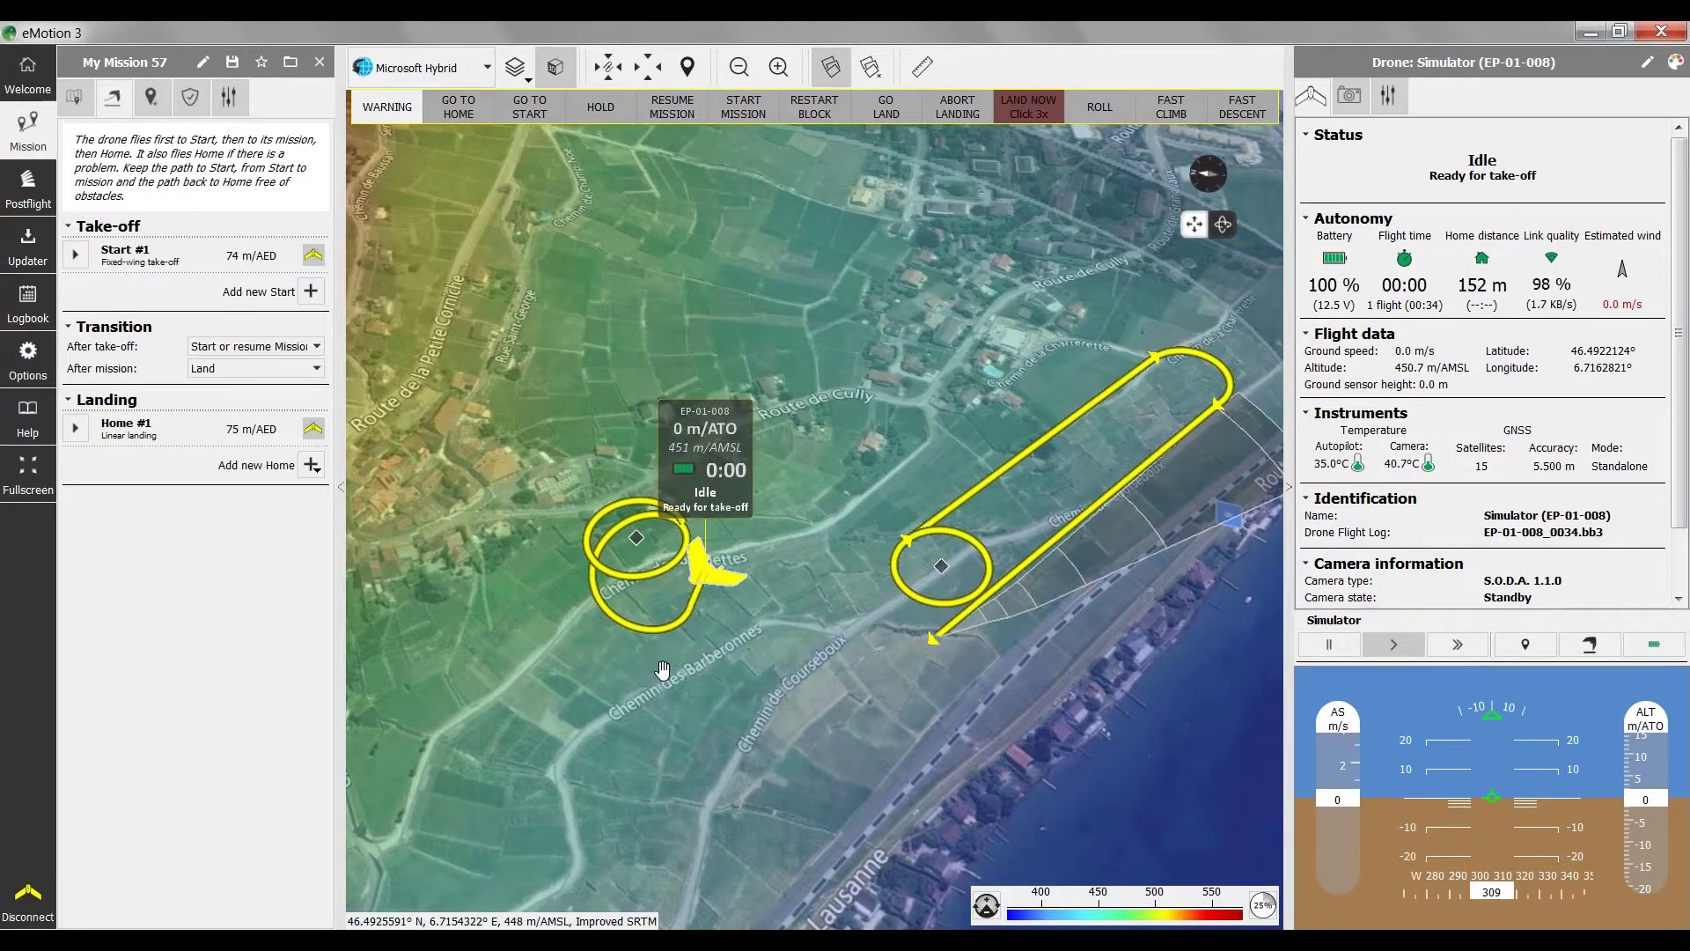
{"action": "left_click", "coordinate": [631, 649]}
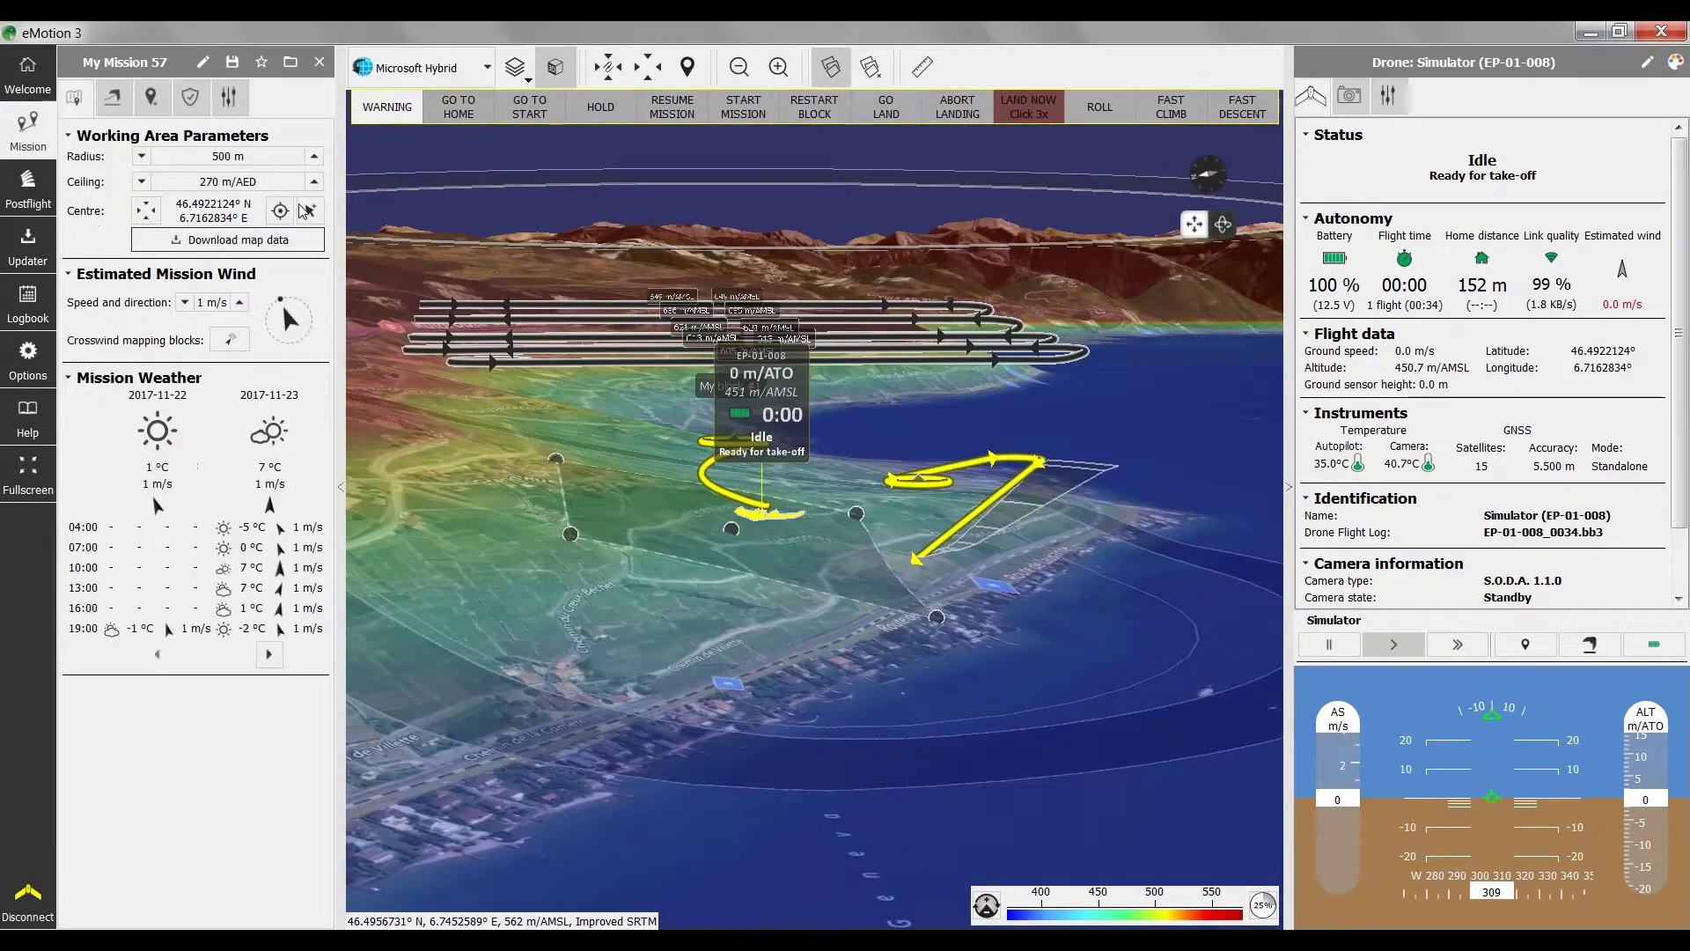
Step: Set the working area's radius to 1550 m
{"action": "left_click", "coordinate": [313, 156]}
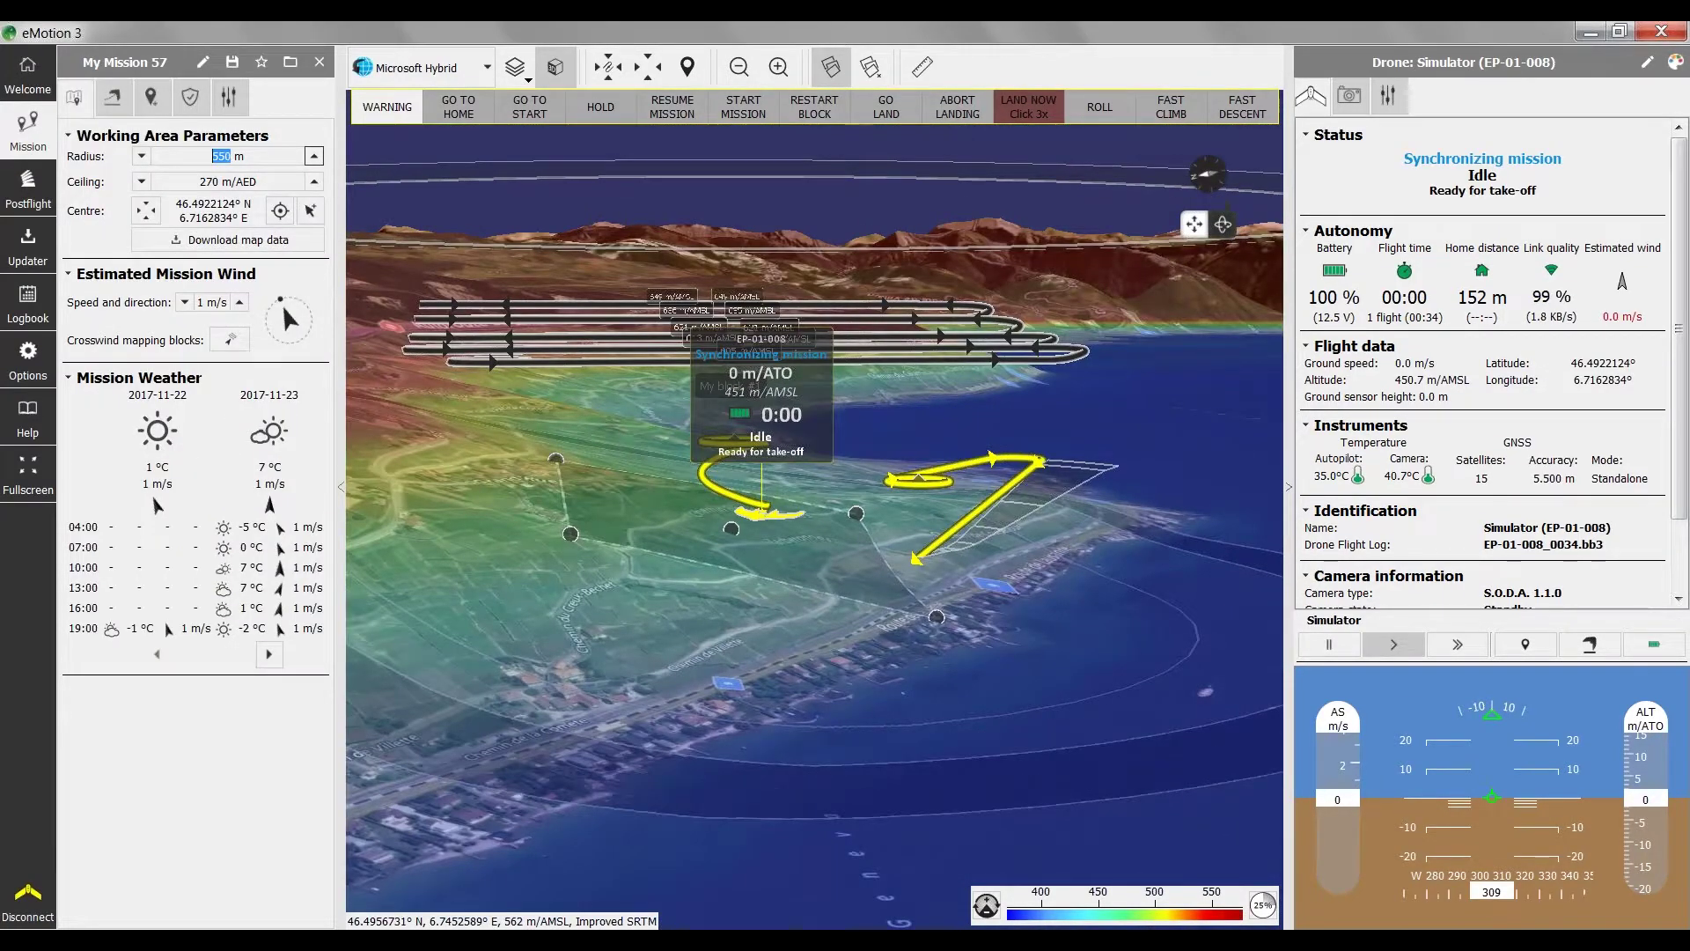
{"action": "left_click", "coordinate": [314, 156]}
{"action": "left_click", "coordinate": [313, 156]}
{"action": "left_click", "coordinate": [313, 156]}
{"action": "scroll", "coordinate": [313, 158], "scroll_direction": "up", "scroll_amount": 17}
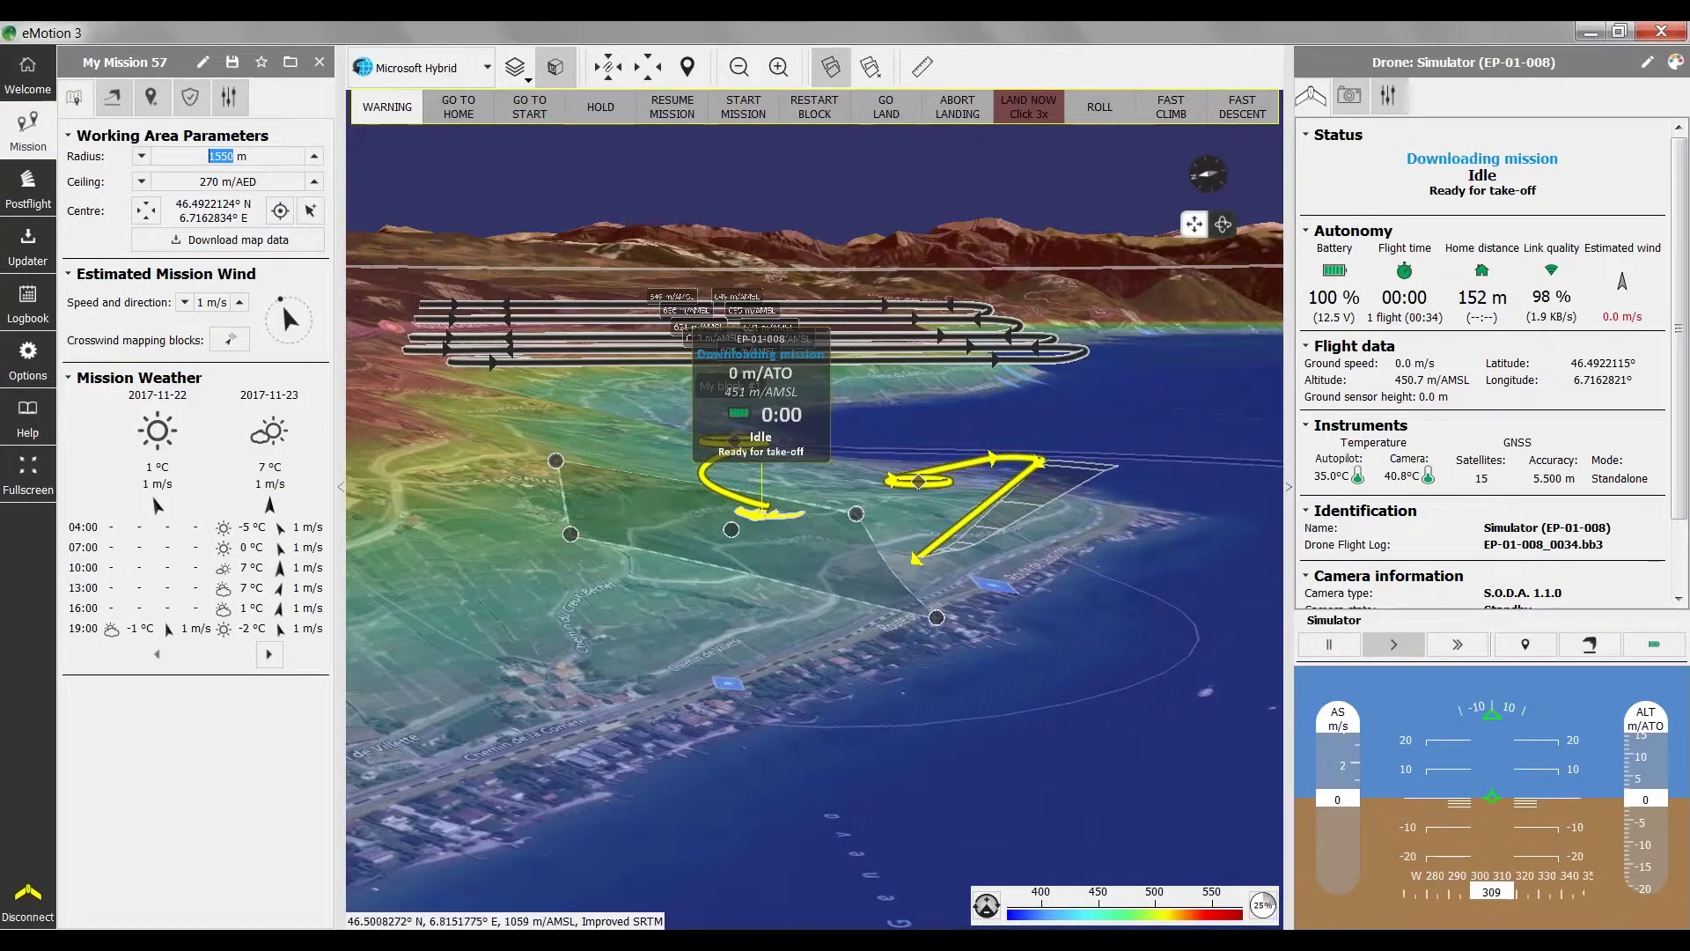
Step: Rotate the mapping block's flight lines so they run along the slope, roughly parallel to the lake shore
{"action": "left_click", "coordinate": [162, 110]}
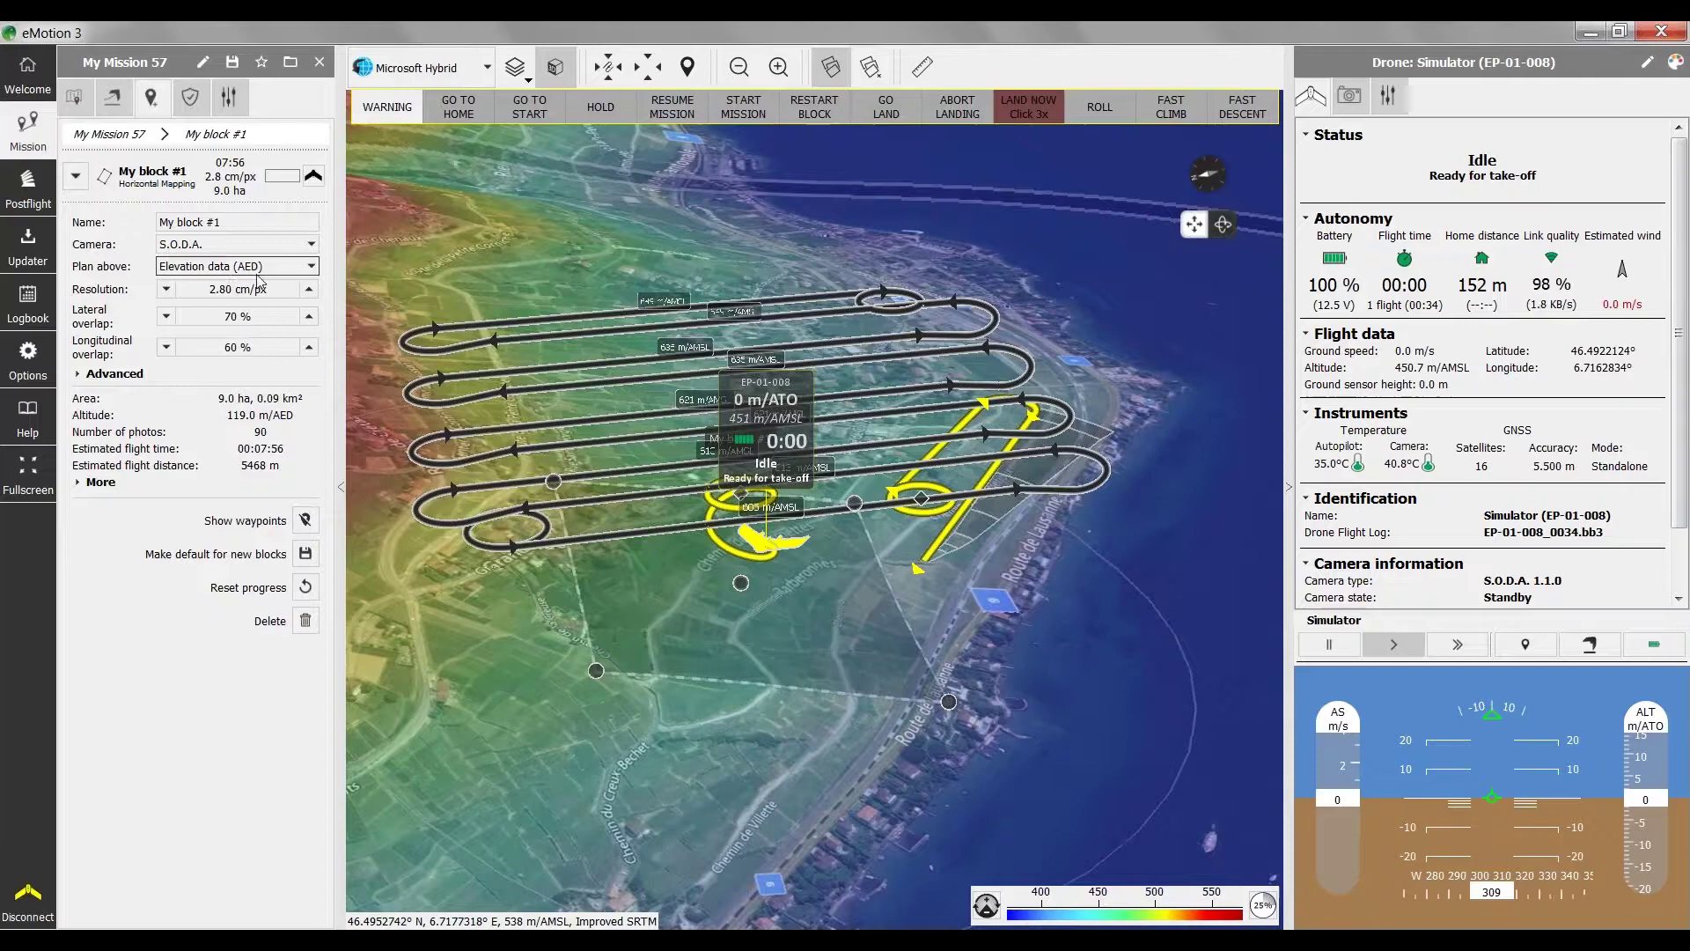
{"action": "left_click_drag", "start_coordinate": [647, 745], "coordinate": [658, 735]}
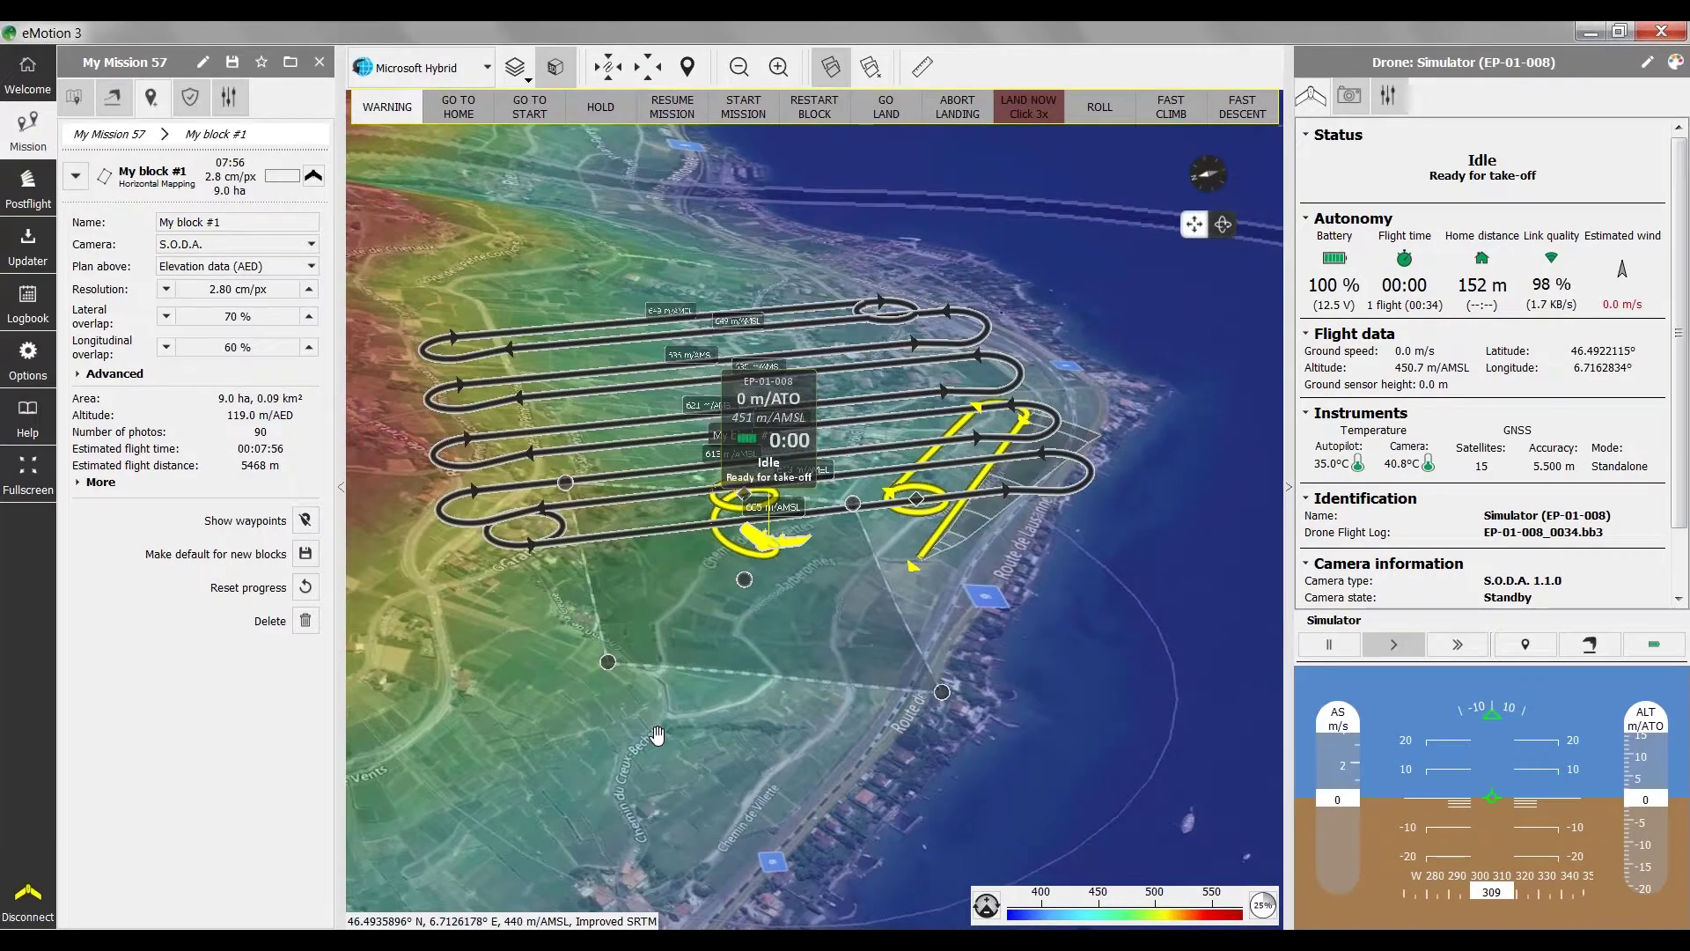
{"action": "scroll", "coordinate": [658, 735], "scroll_direction": "down", "scroll_amount": 2}
{"action": "mouse_move", "coordinate": [434, 534]}
{"action": "left_mouse_down"}
{"action": "mouse_move", "coordinate": [476, 658]}
{"action": "mouse_move", "coordinate": [467, 532]}
{"action": "left_mouse_up"}
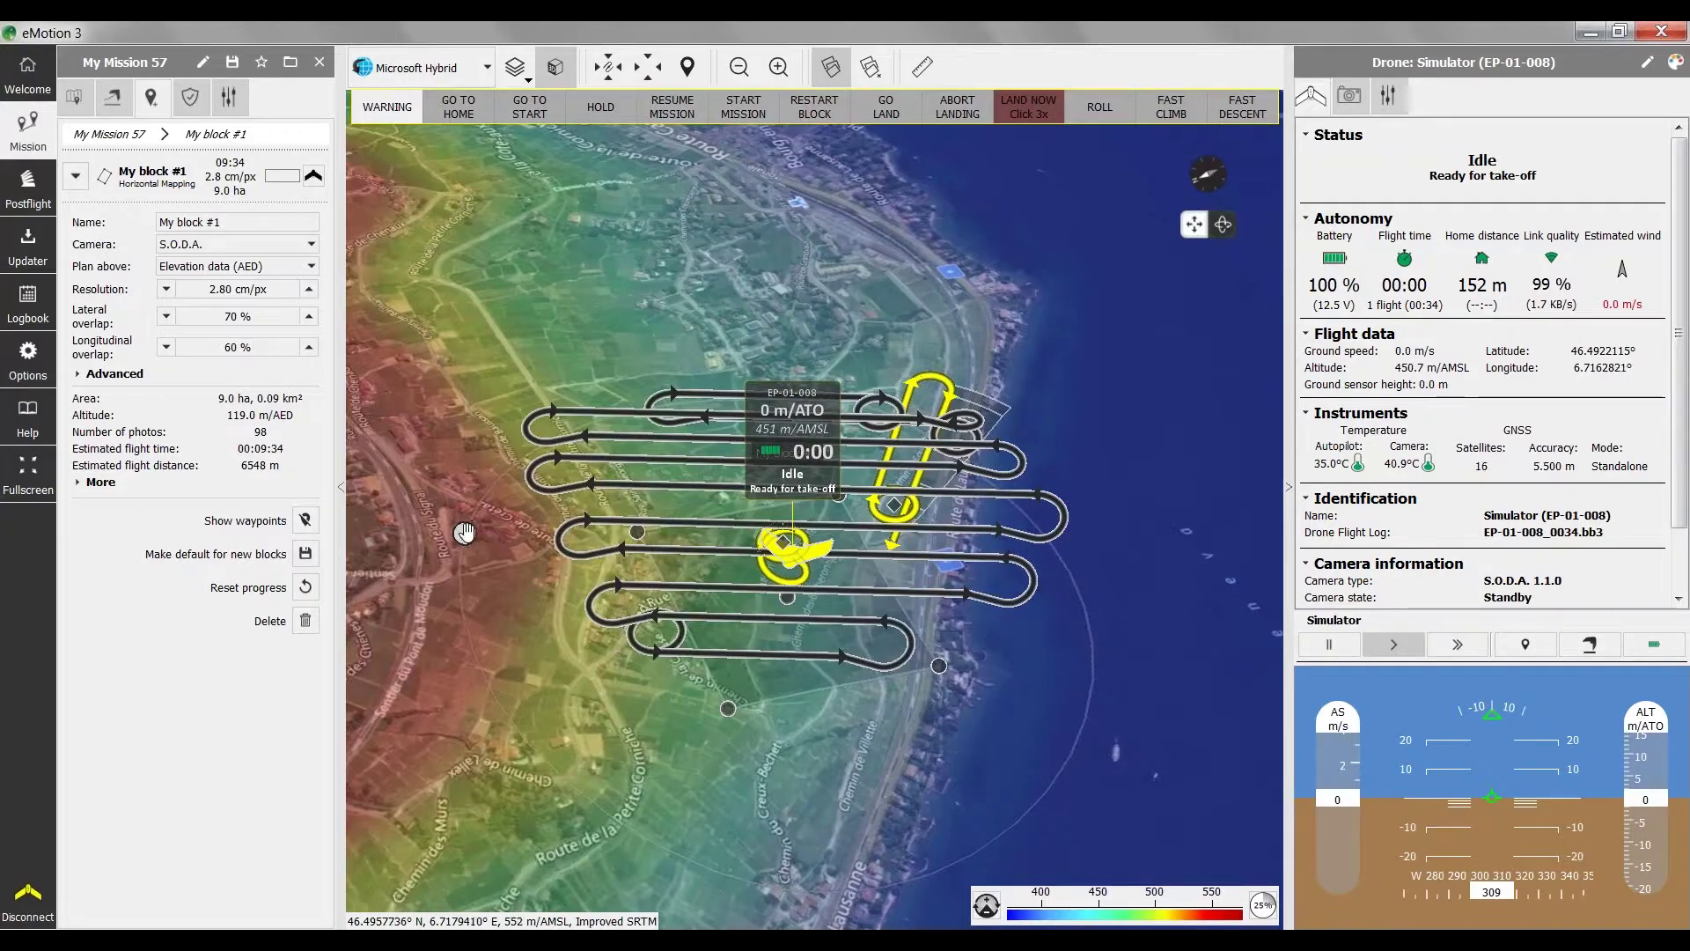
{"action": "left_click_drag", "start_coordinate": [523, 828], "coordinate": [668, 849]}
{"action": "right_click_drag", "start_coordinate": [470, 807], "coordinate": [921, 673]}
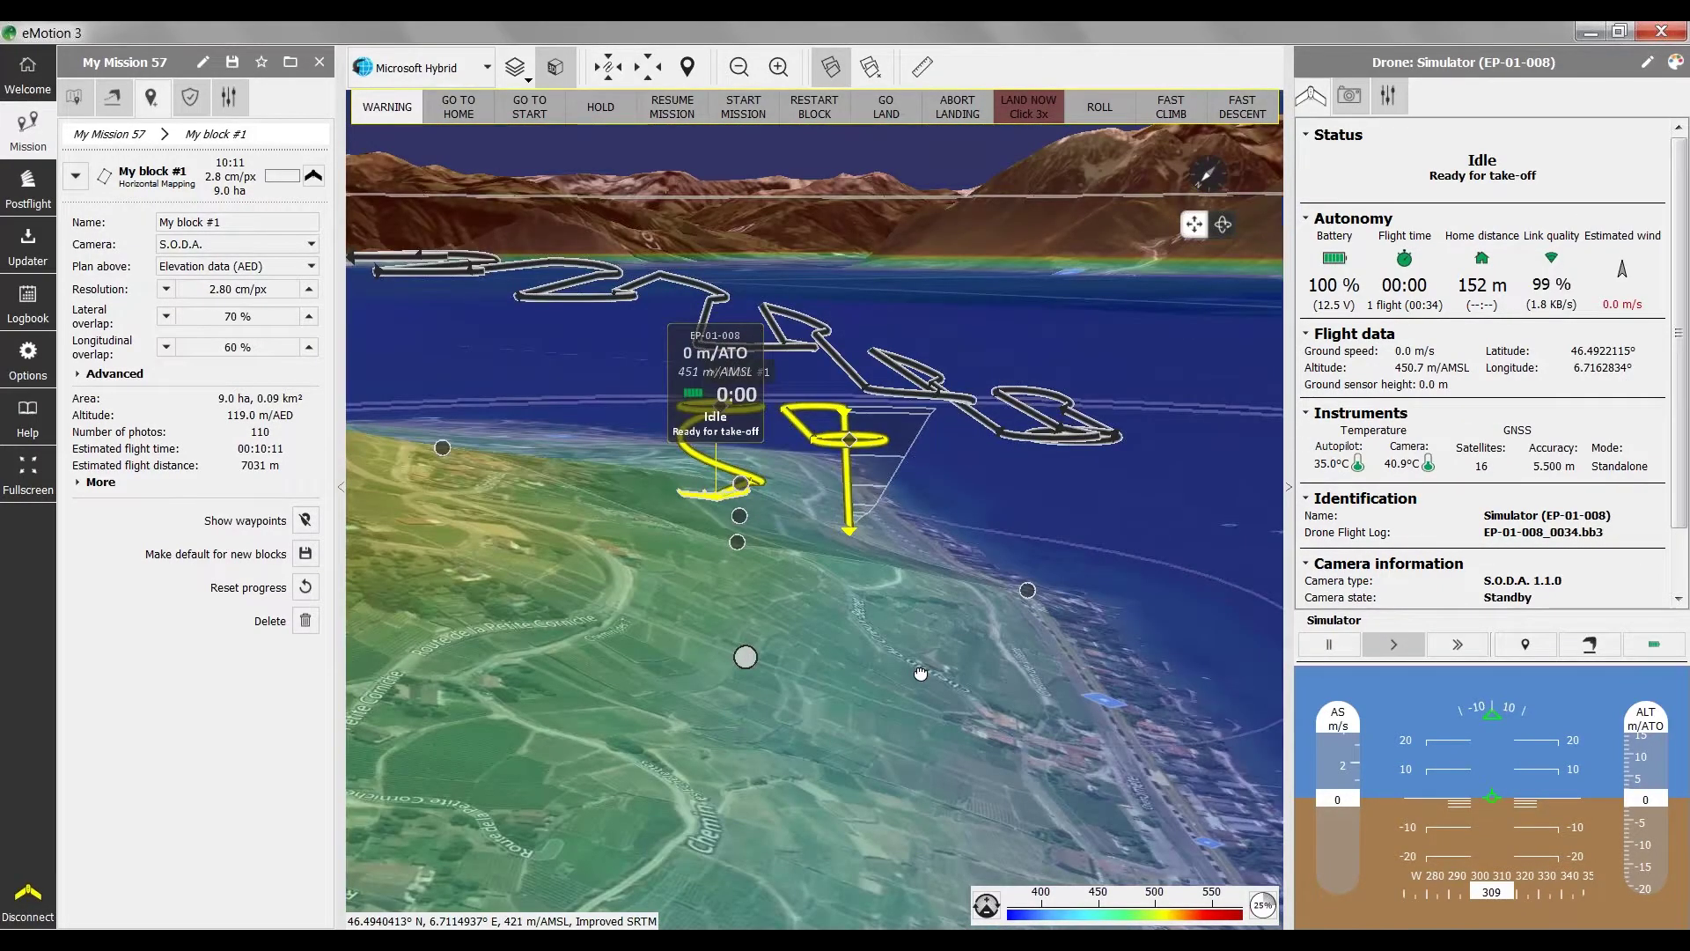
{"action": "left_click_drag", "start_coordinate": [920, 674], "coordinate": [911, 444]}
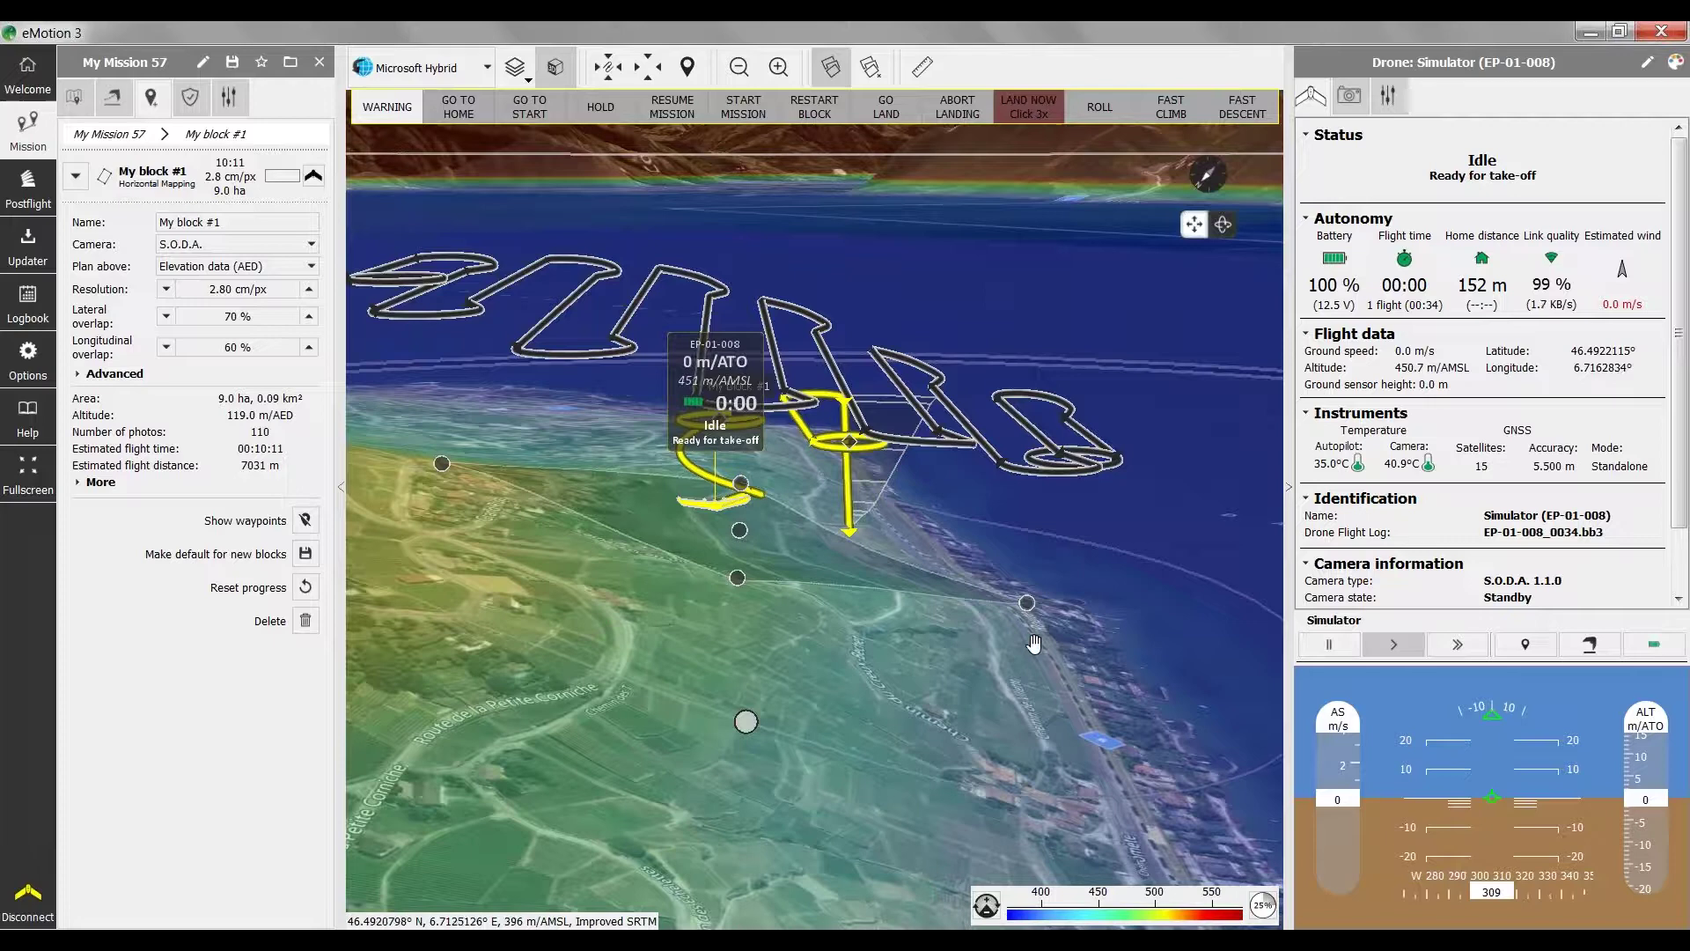
{"action": "scroll", "coordinate": [832, 689], "scroll_direction": "down", "scroll_amount": 2}
{"action": "left_click_drag", "start_coordinate": [832, 689], "coordinate": [694, 753]}
{"action": "left_click_drag", "start_coordinate": [472, 629], "coordinate": [463, 676]}
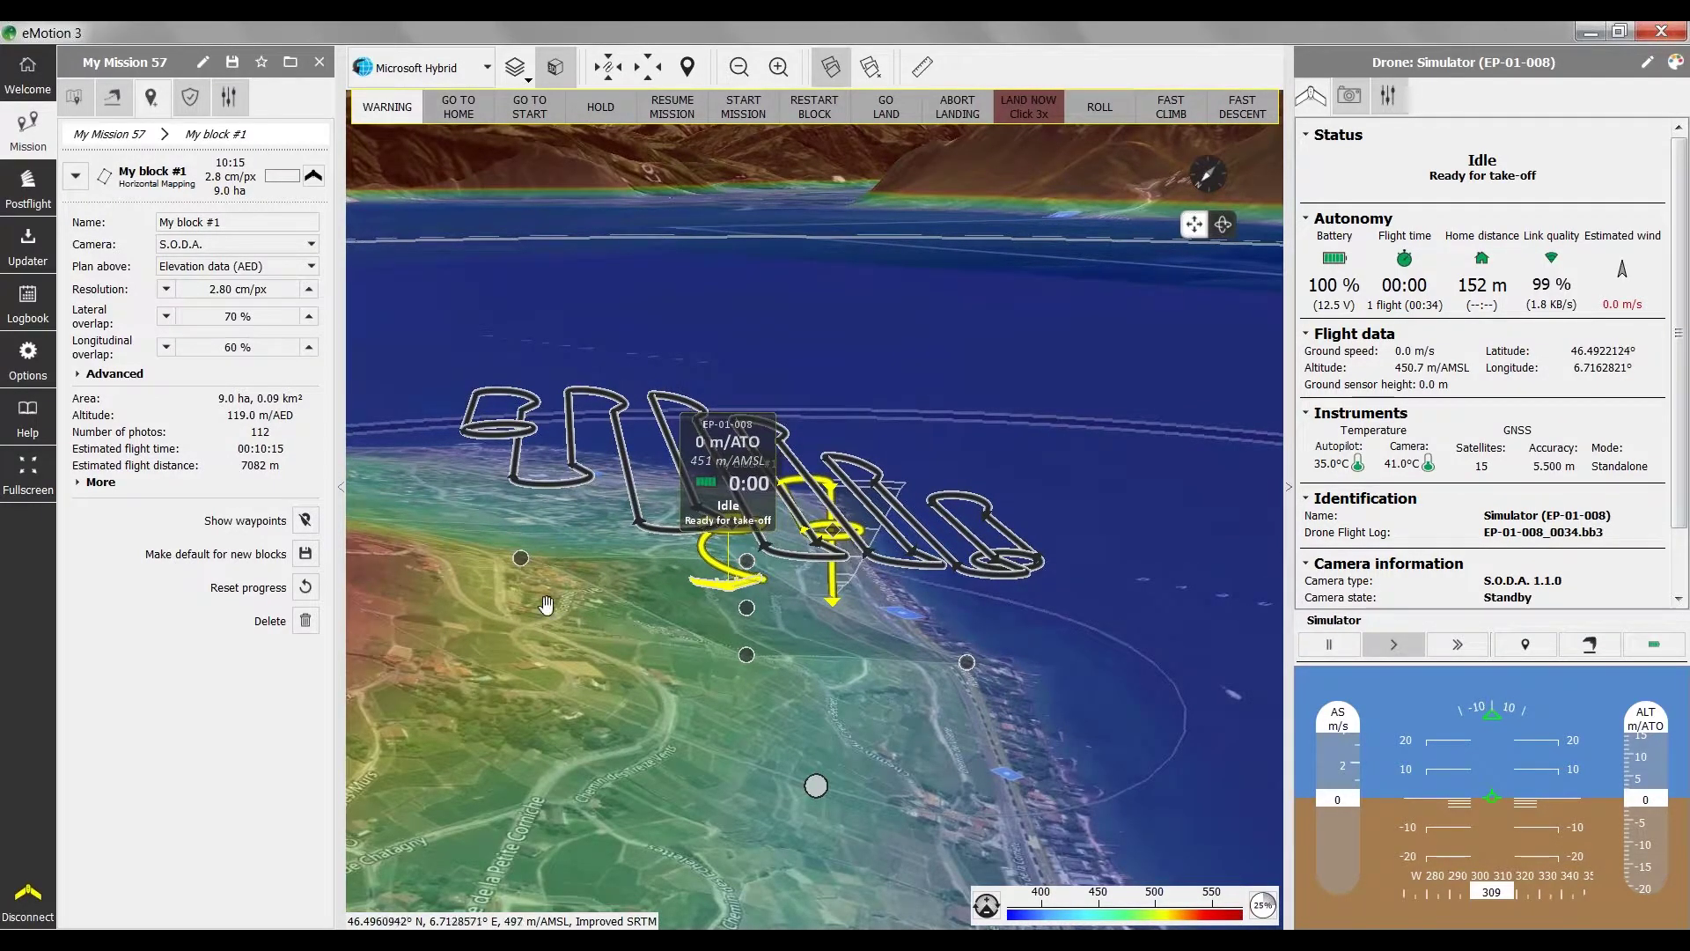
Step: Examine the heights of the mapping block's flight lines over the sloping terrain from several angles
{"action": "left_click_drag", "start_coordinate": [546, 605], "coordinate": [549, 641]}
{"action": "middle_click_drag", "start_coordinate": [550, 640], "coordinate": [630, 755]}
{"action": "left_click_drag", "start_coordinate": [631, 754], "coordinate": [654, 659]}
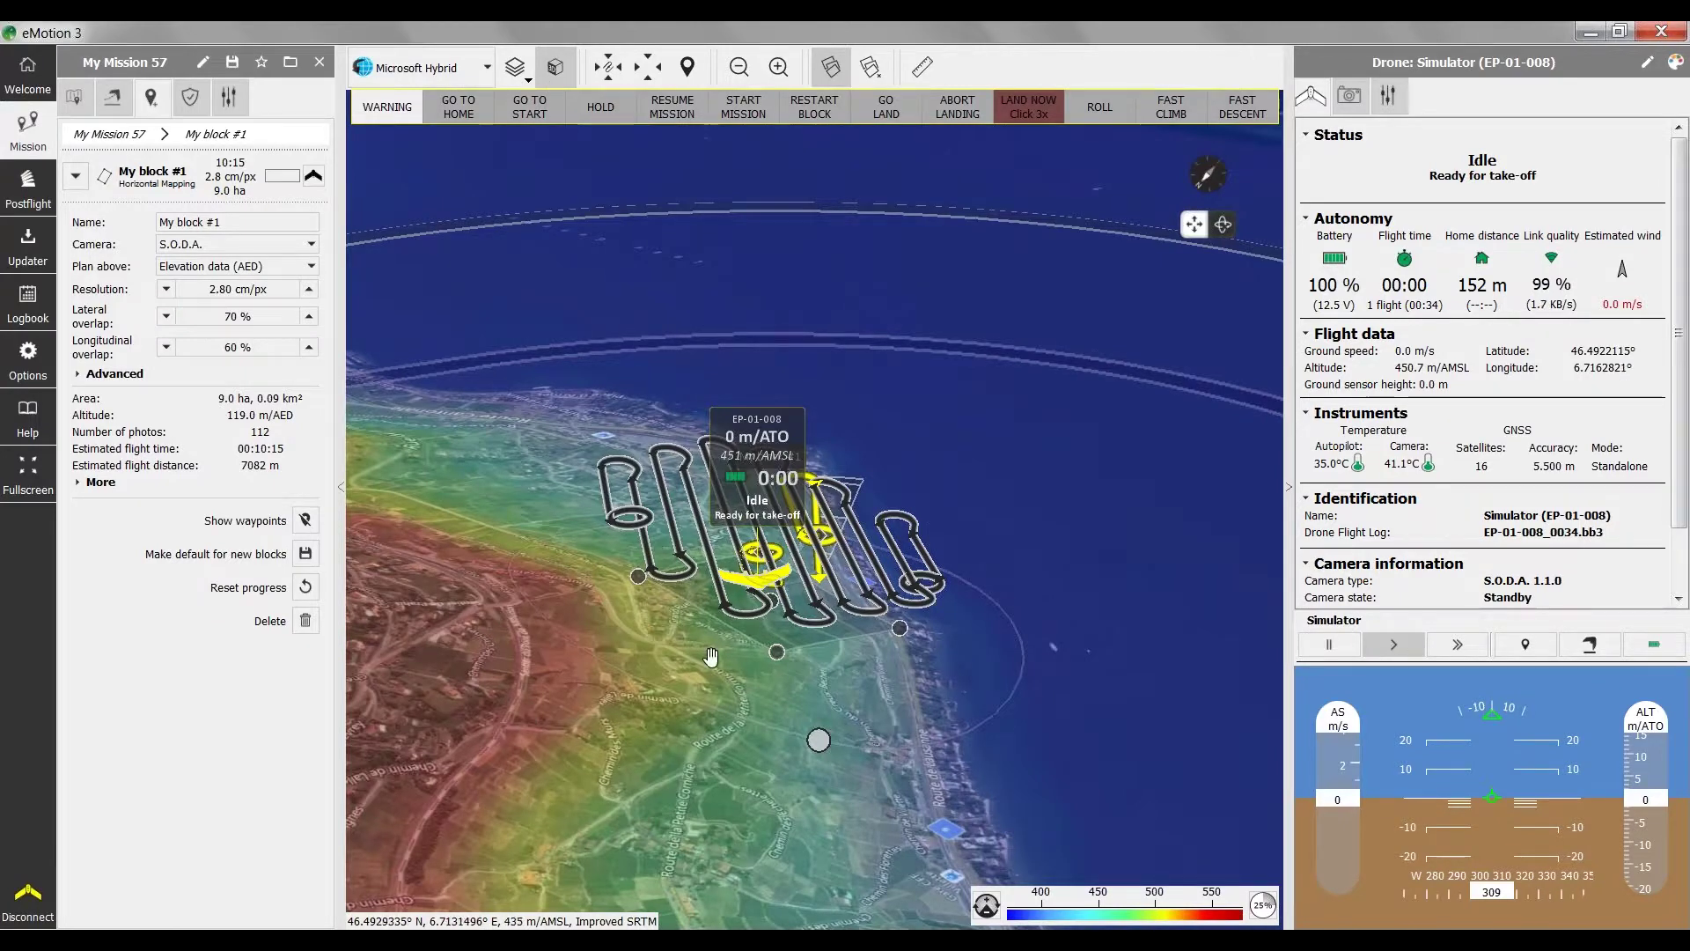
{"action": "left_click_drag", "start_coordinate": [844, 697], "coordinate": [483, 623]}
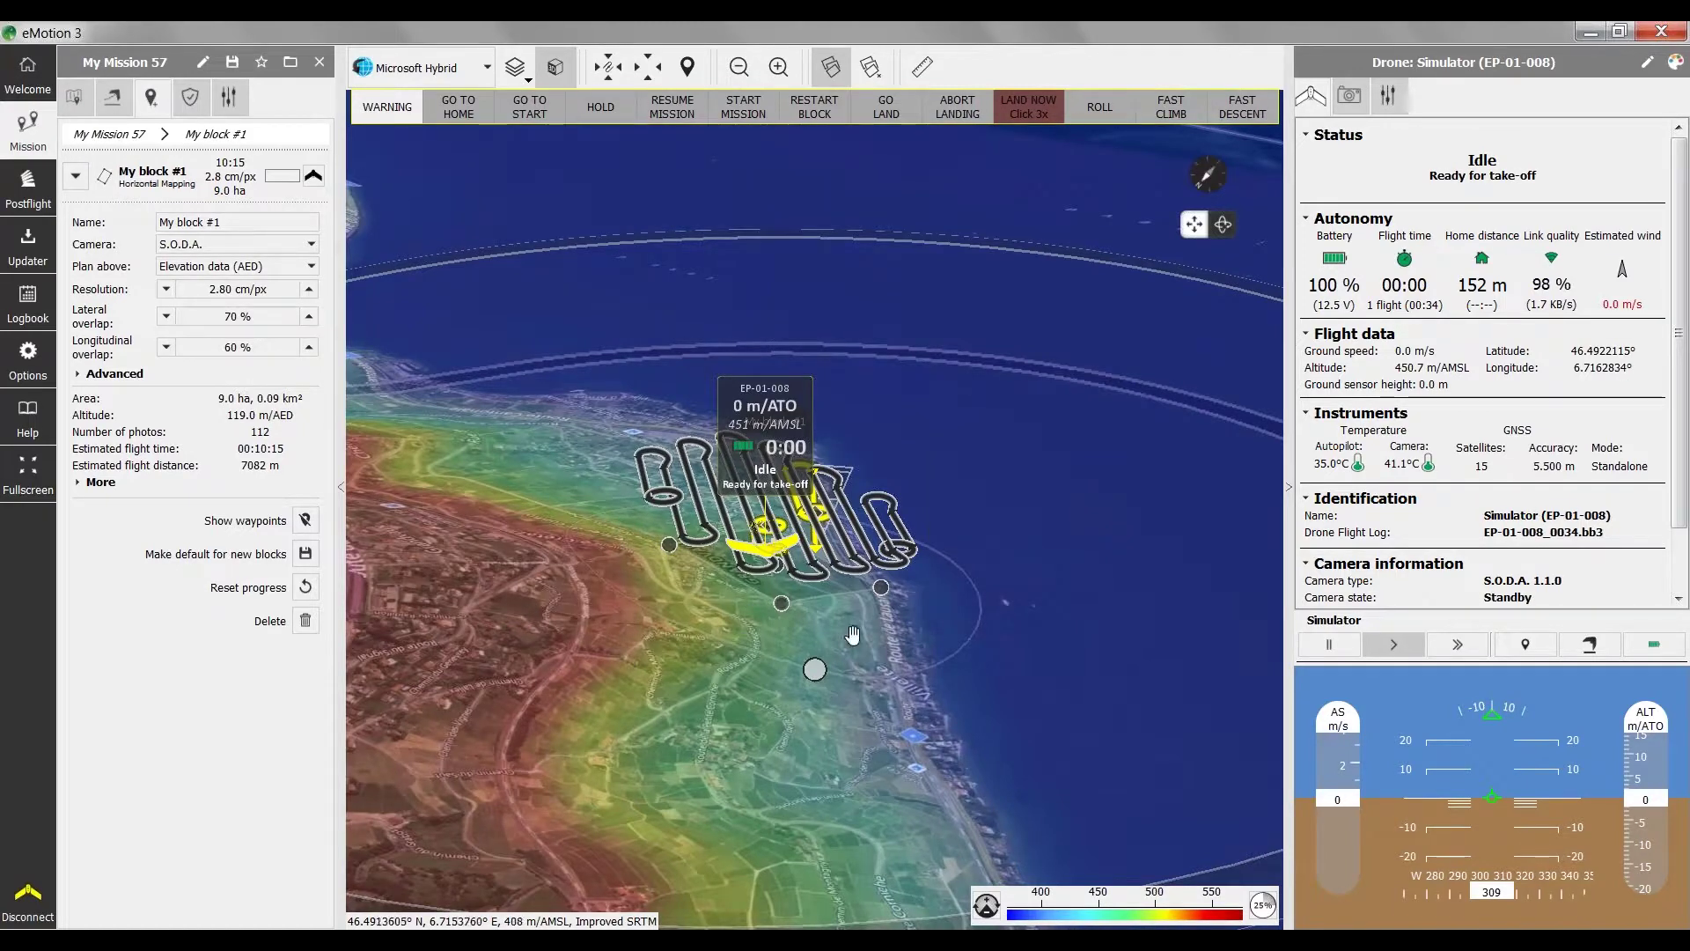
{"action": "left_click_drag", "start_coordinate": [876, 721], "coordinate": [855, 739]}
{"action": "scroll", "coordinate": [804, 683], "scroll_direction": "up", "scroll_amount": 2}
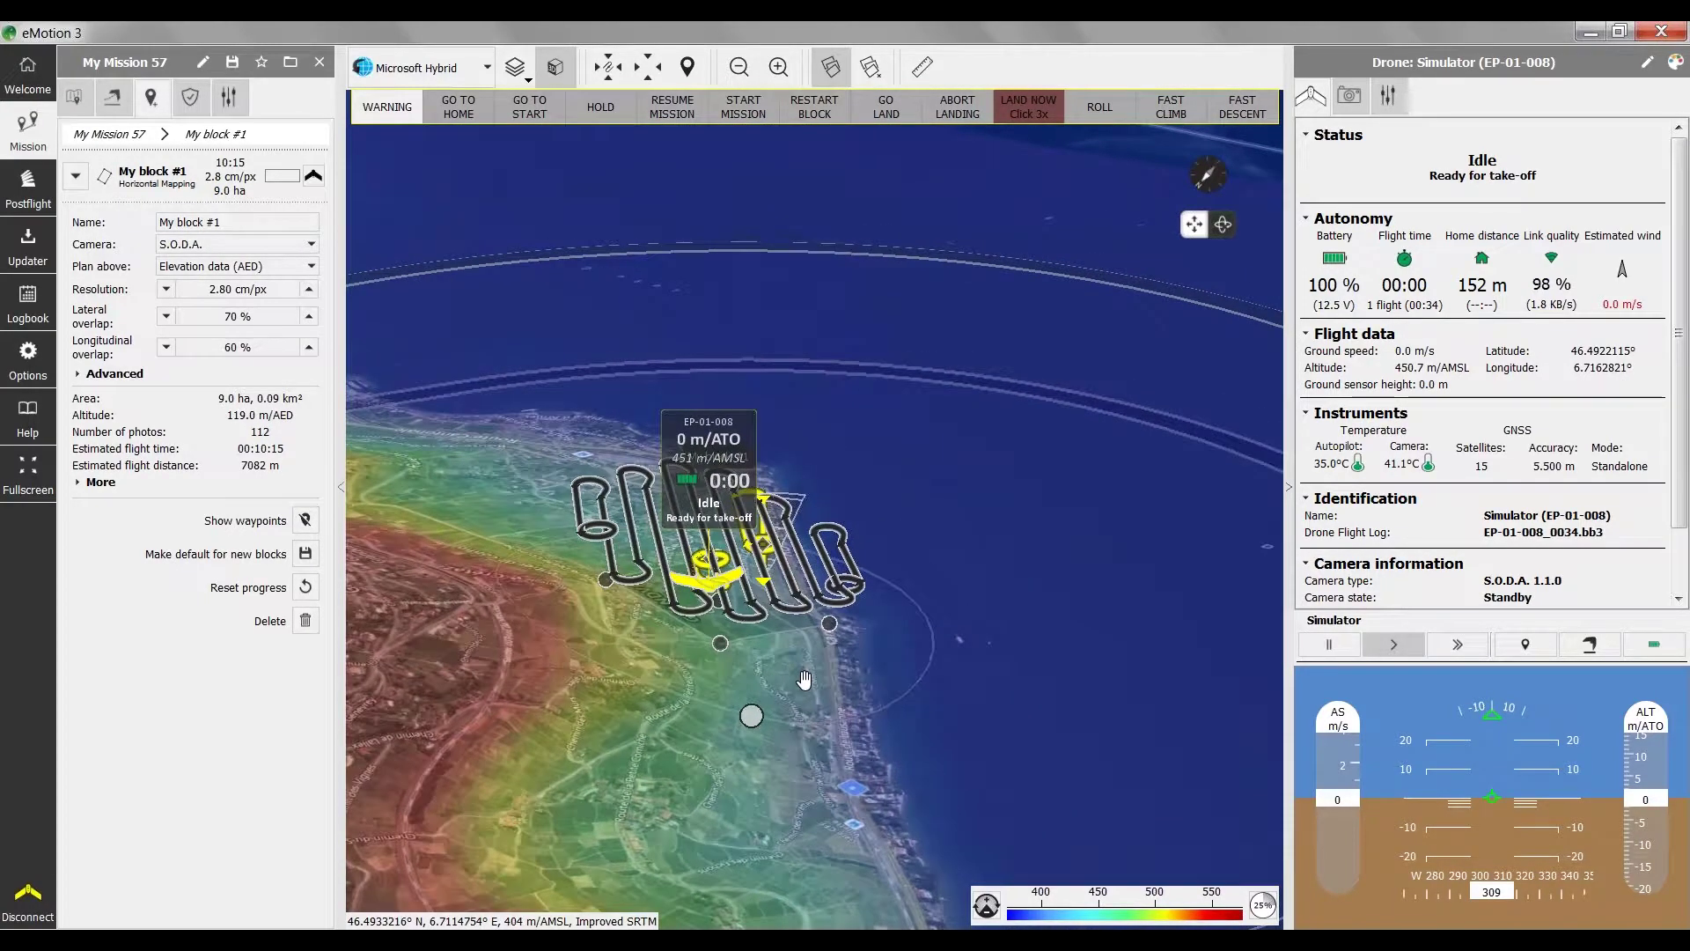
{"action": "scroll", "coordinate": [719, 660], "scroll_direction": "up", "scroll_amount": 1}
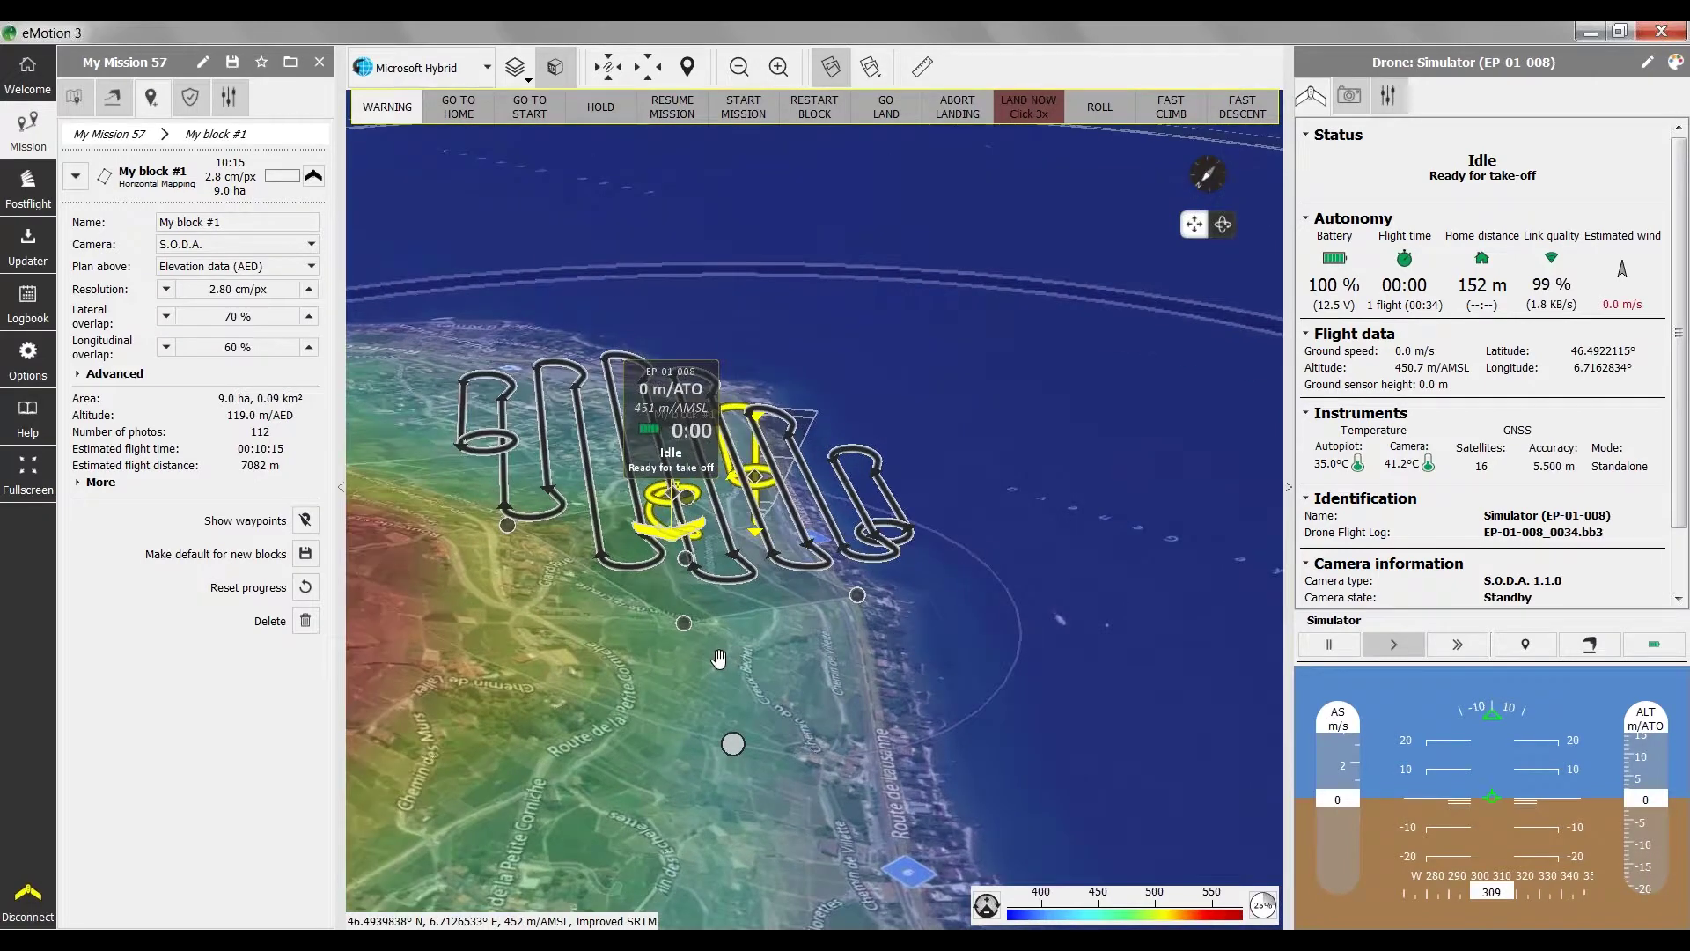
{"action": "scroll", "coordinate": [719, 659], "scroll_direction": "up", "scroll_amount": 1}
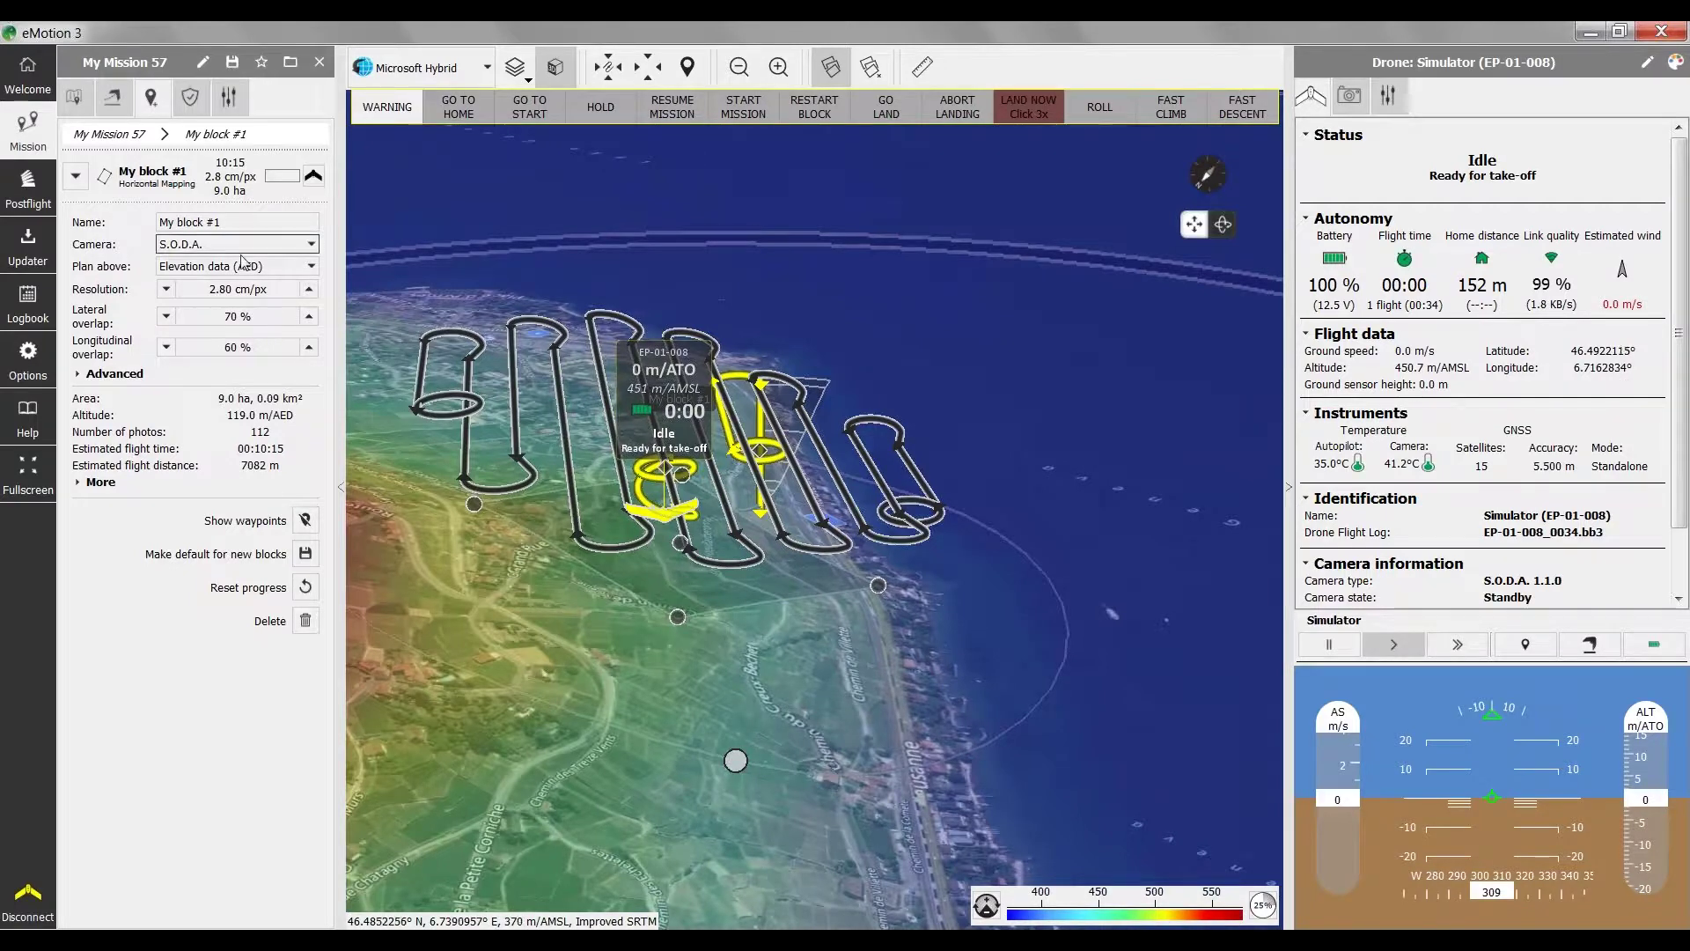
Step: Plan the mapping block above Take-off (ATO), compare its flight lines with the slope, and return it to Elevation data (AED)
{"action": "left_click", "coordinate": [271, 266]}
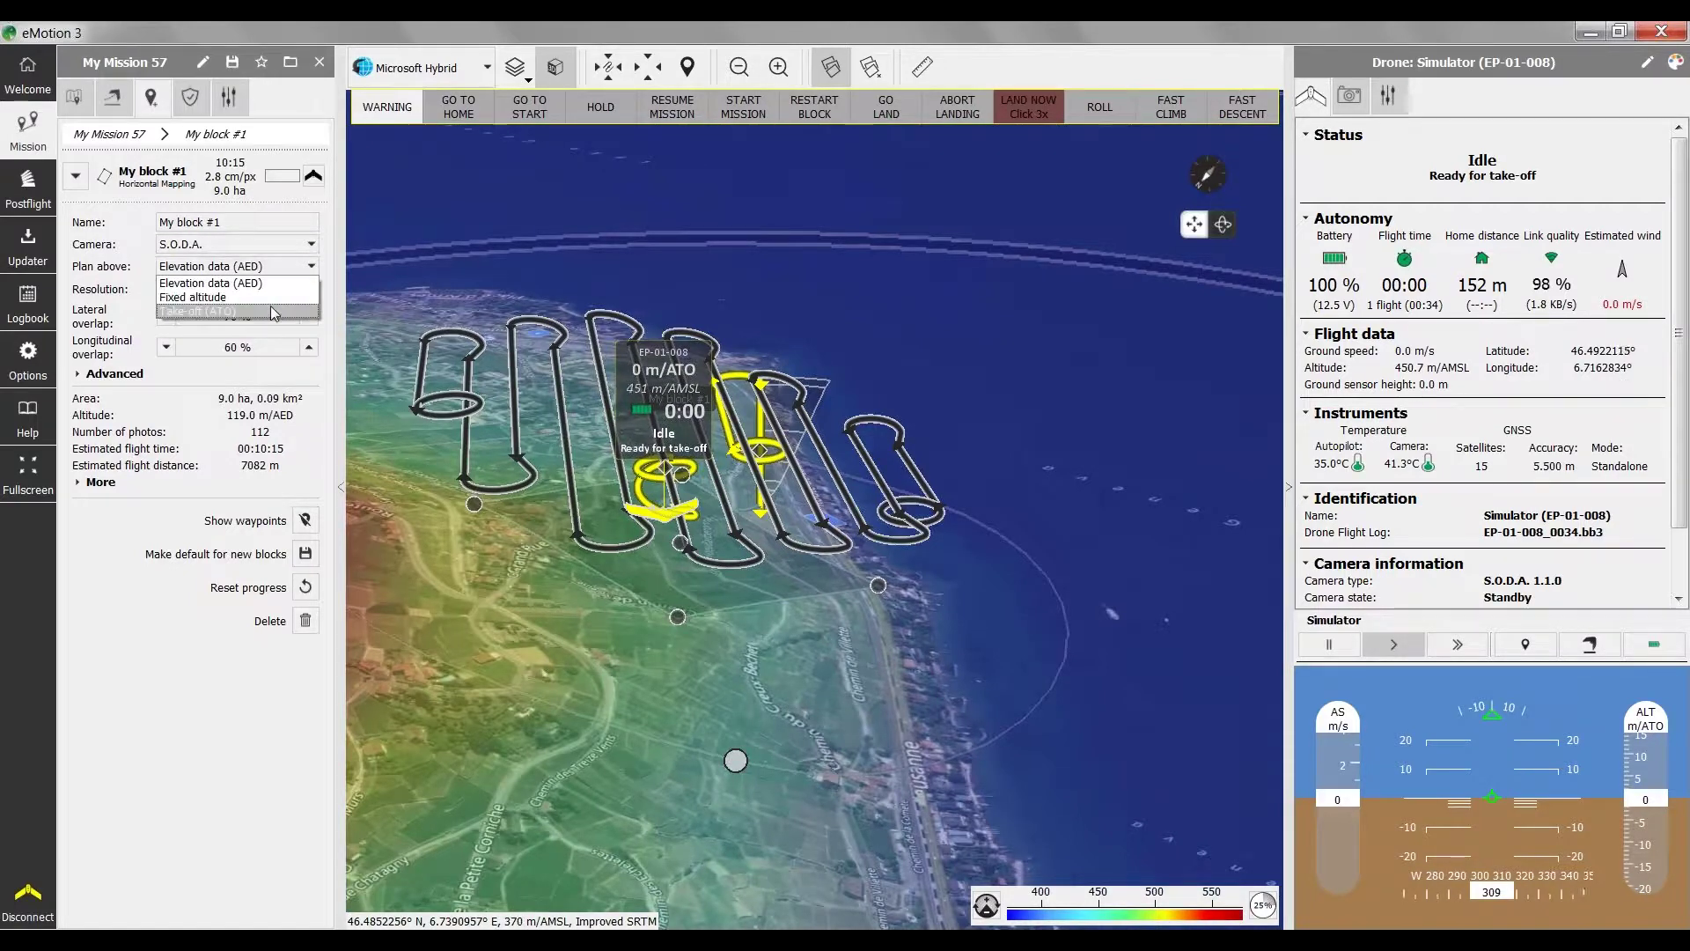
{"action": "left_click", "coordinate": [271, 308]}
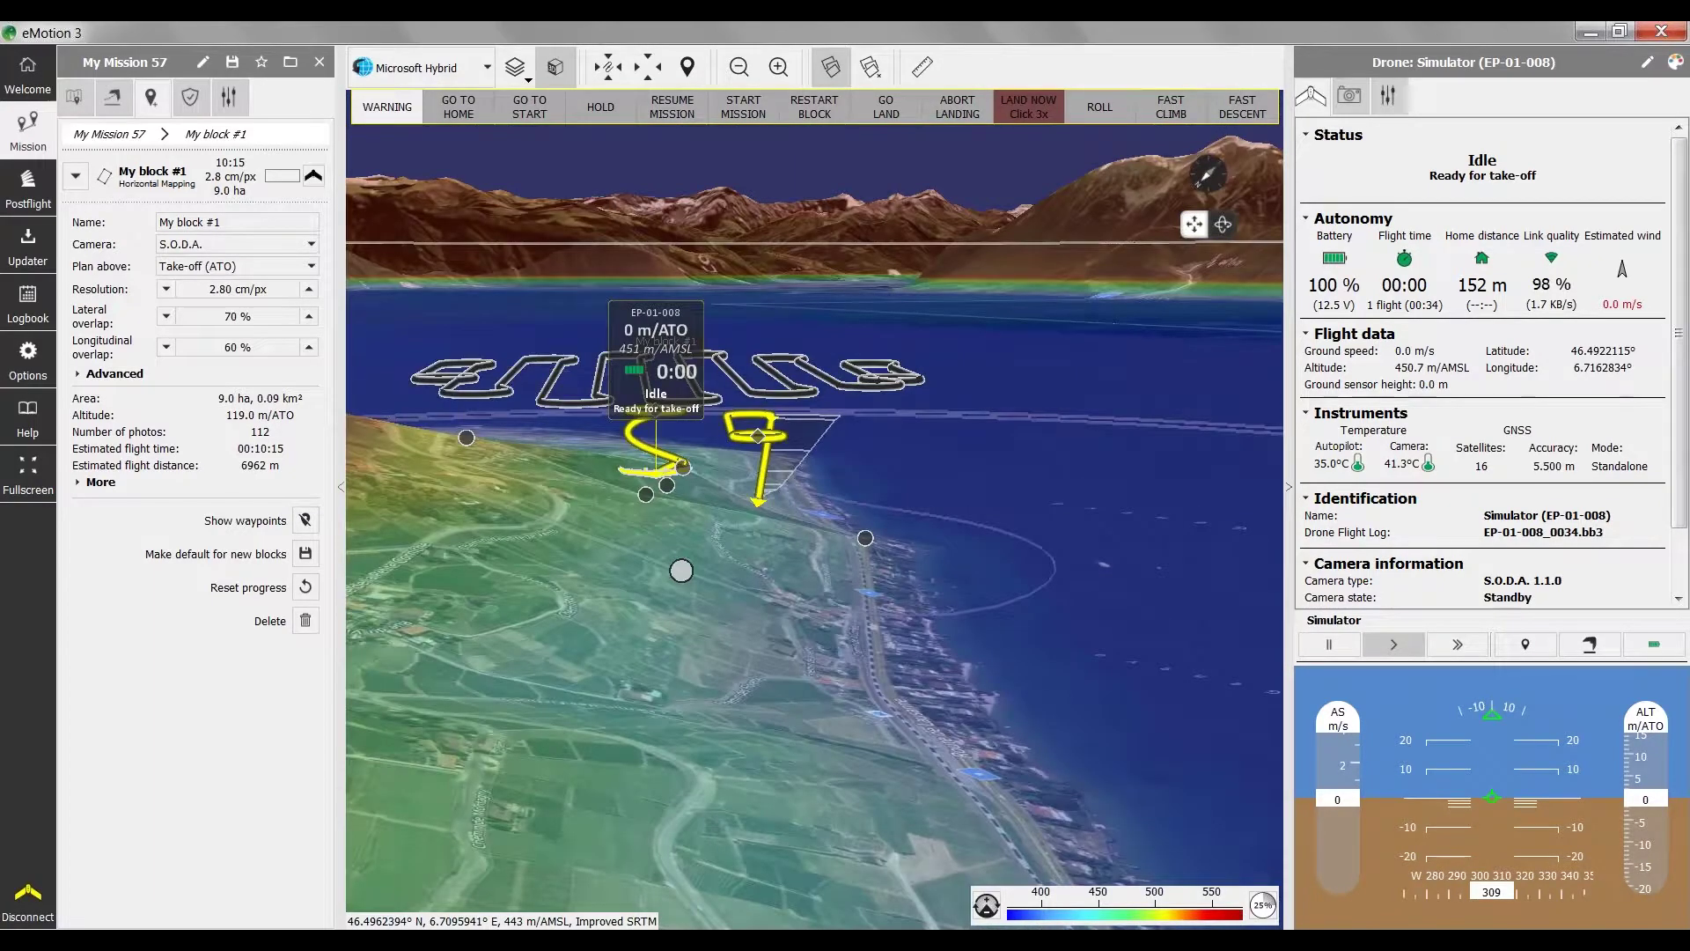
{"action": "scroll", "coordinate": [569, 585], "scroll_direction": "up", "scroll_amount": 1}
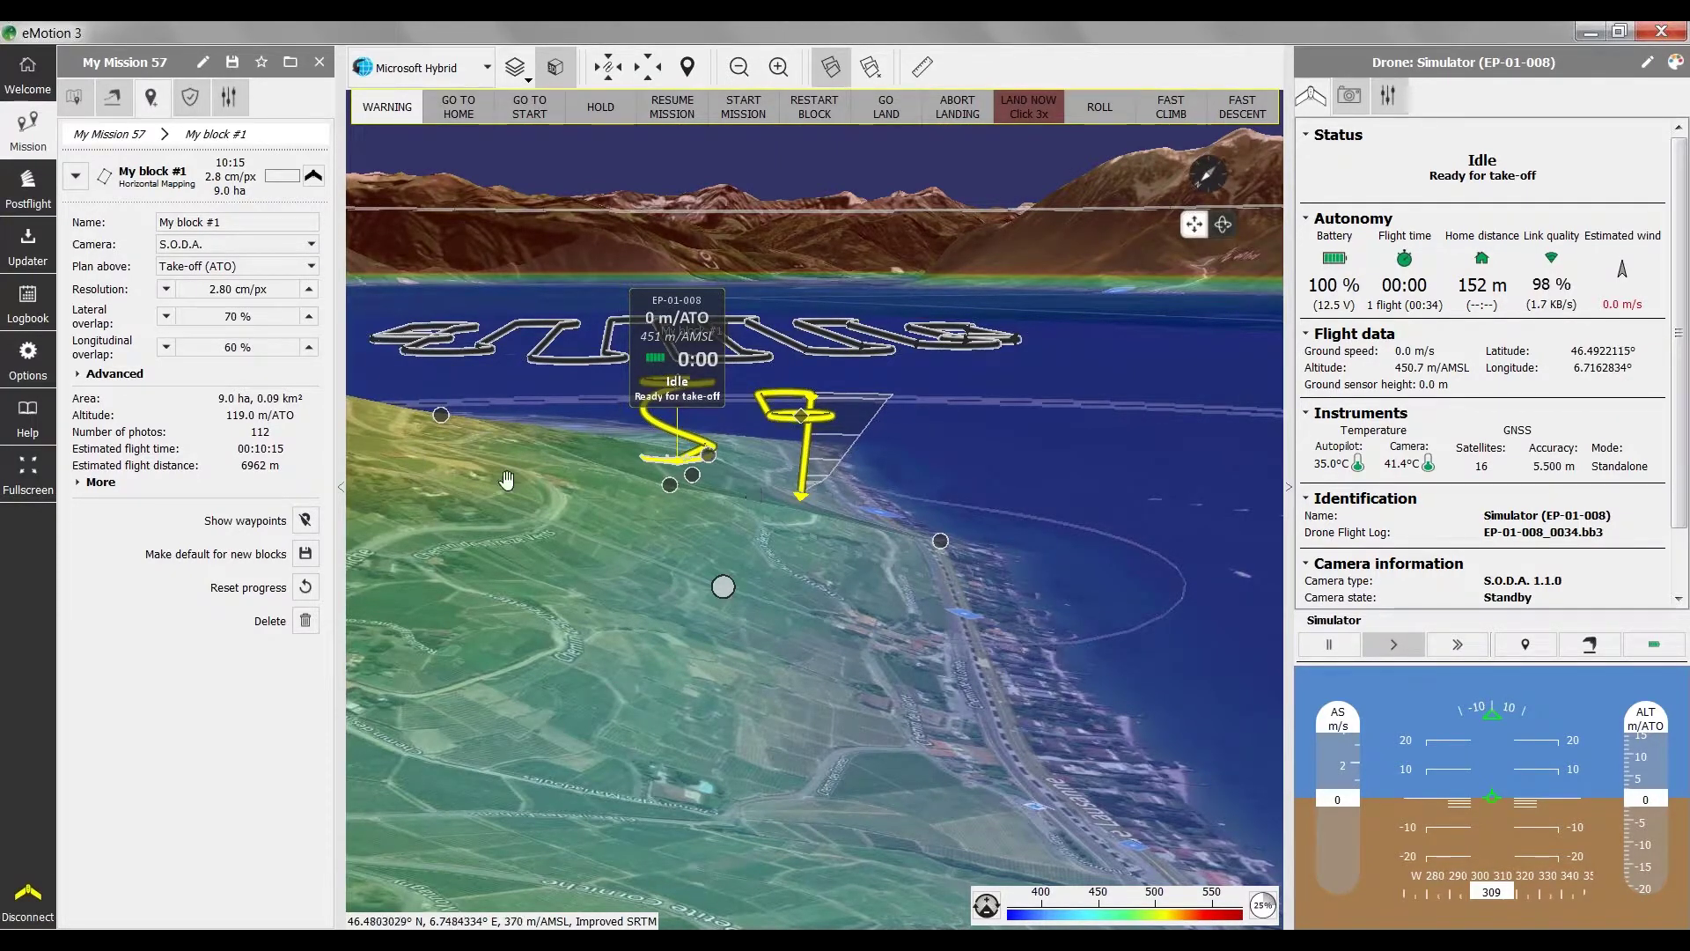
{"action": "middle_click_drag", "start_coordinate": [862, 565], "coordinate": [604, 559]}
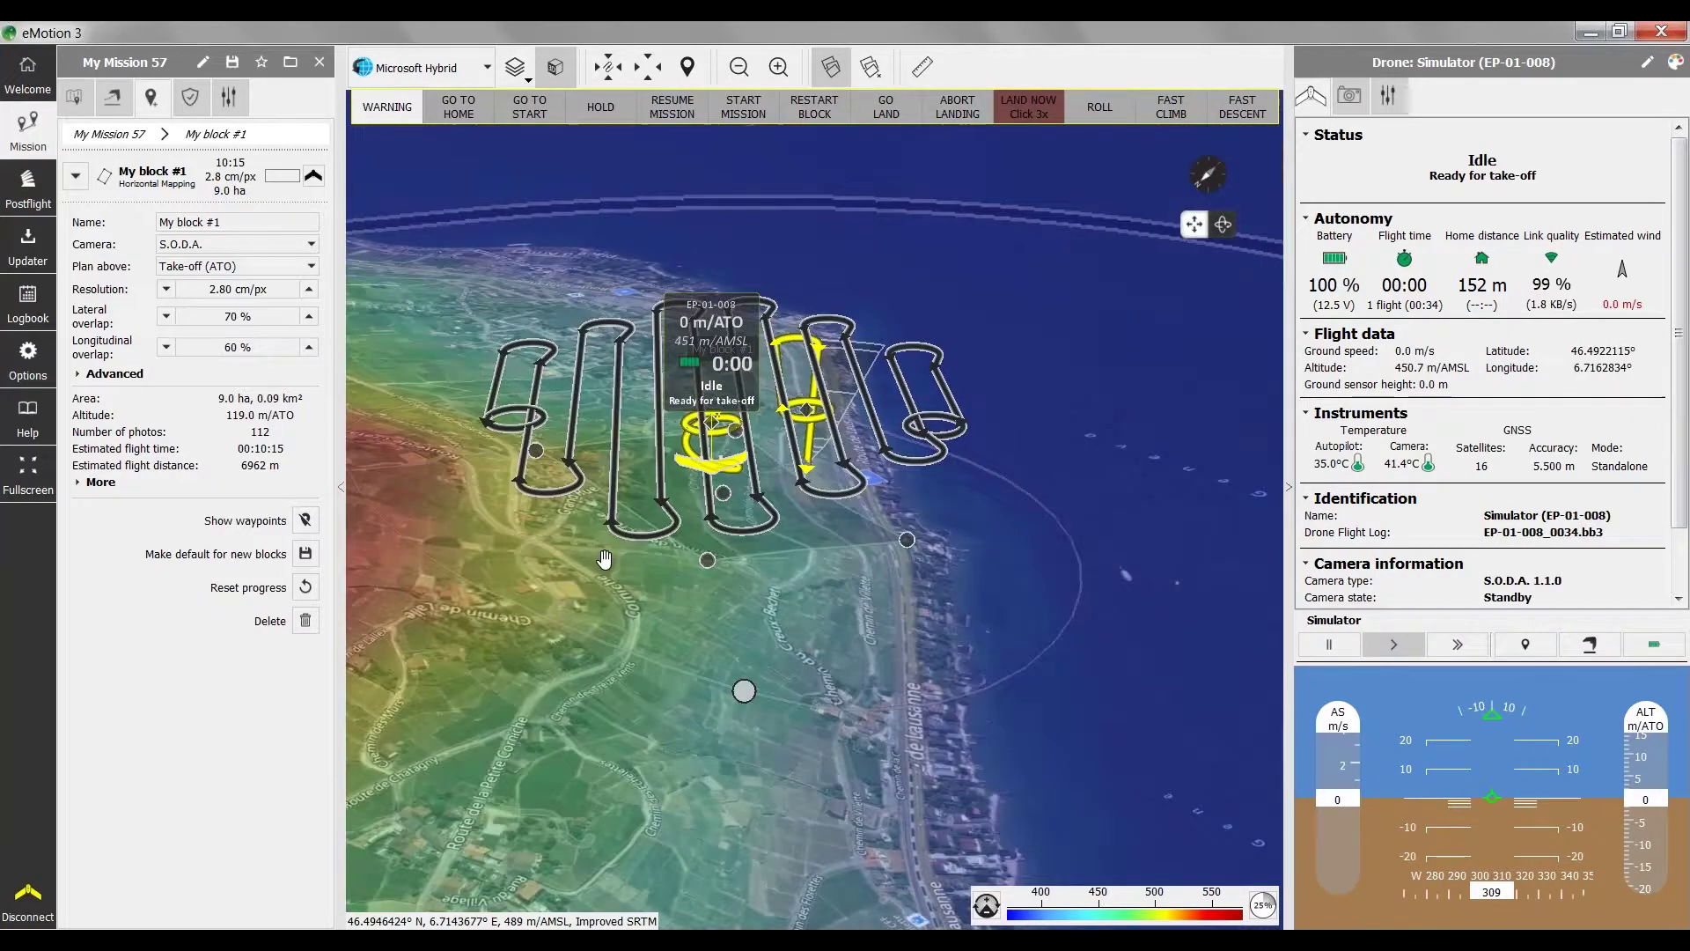
{"action": "left_click", "coordinate": [248, 266]}
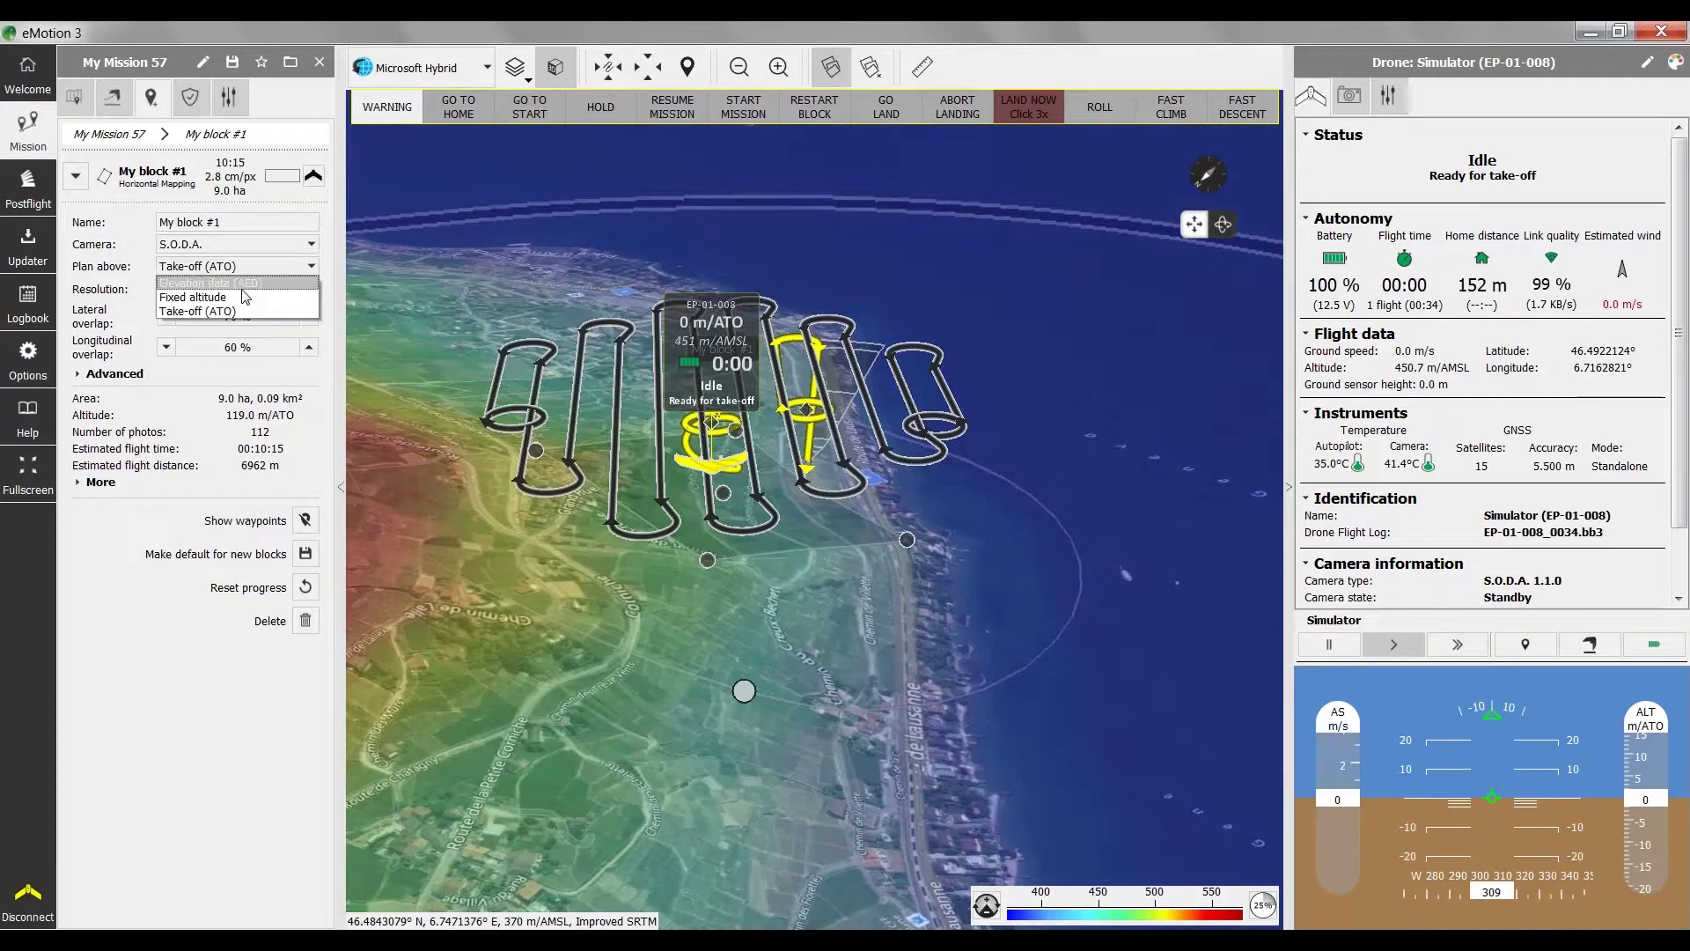
{"action": "left_click", "coordinate": [251, 283]}
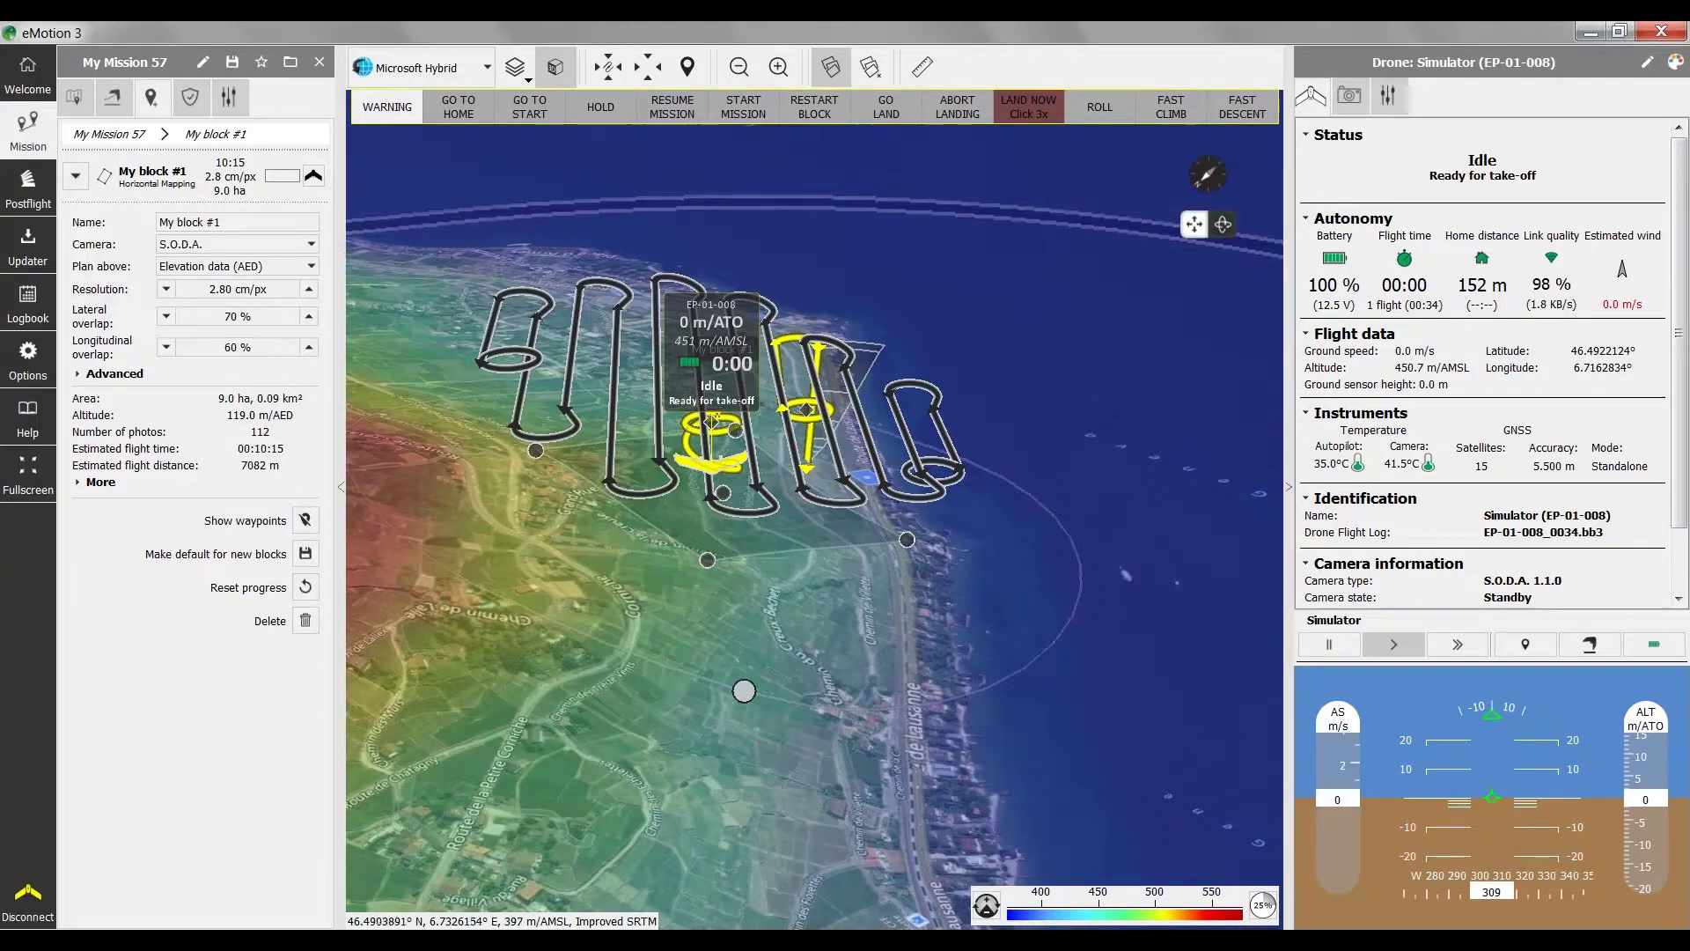
Step: Plan the mapping block above a fixed altitude and examine its flight lines over the slope
{"action": "left_click", "coordinate": [302, 268]}
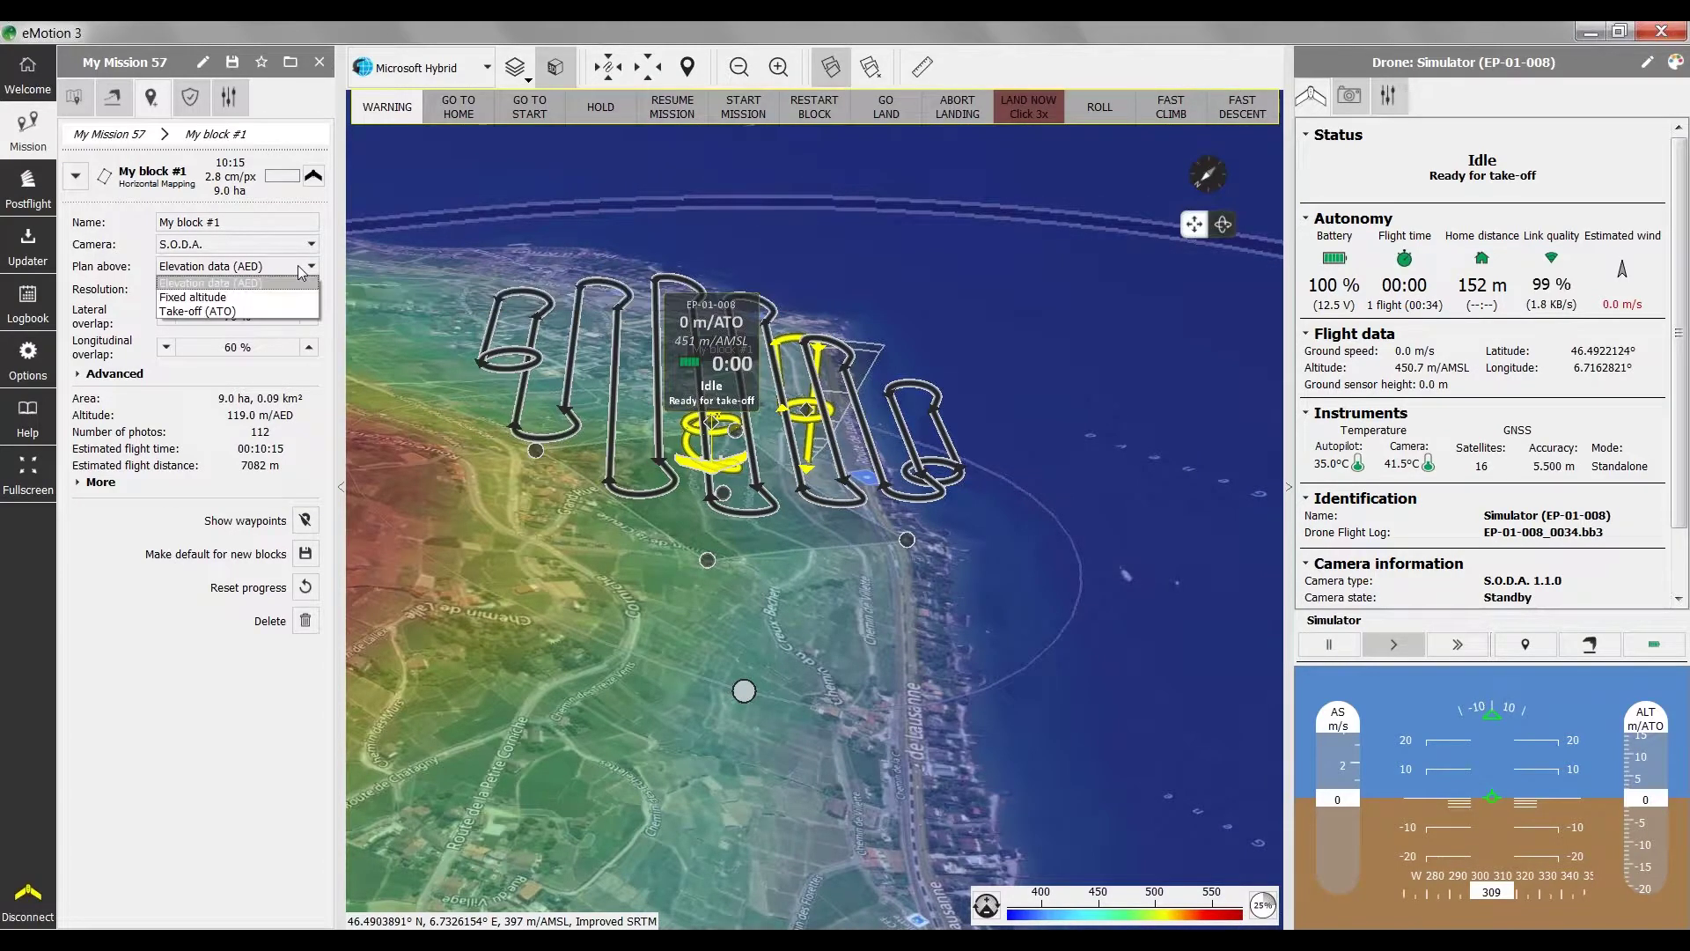
{"action": "left_click", "coordinate": [267, 299]}
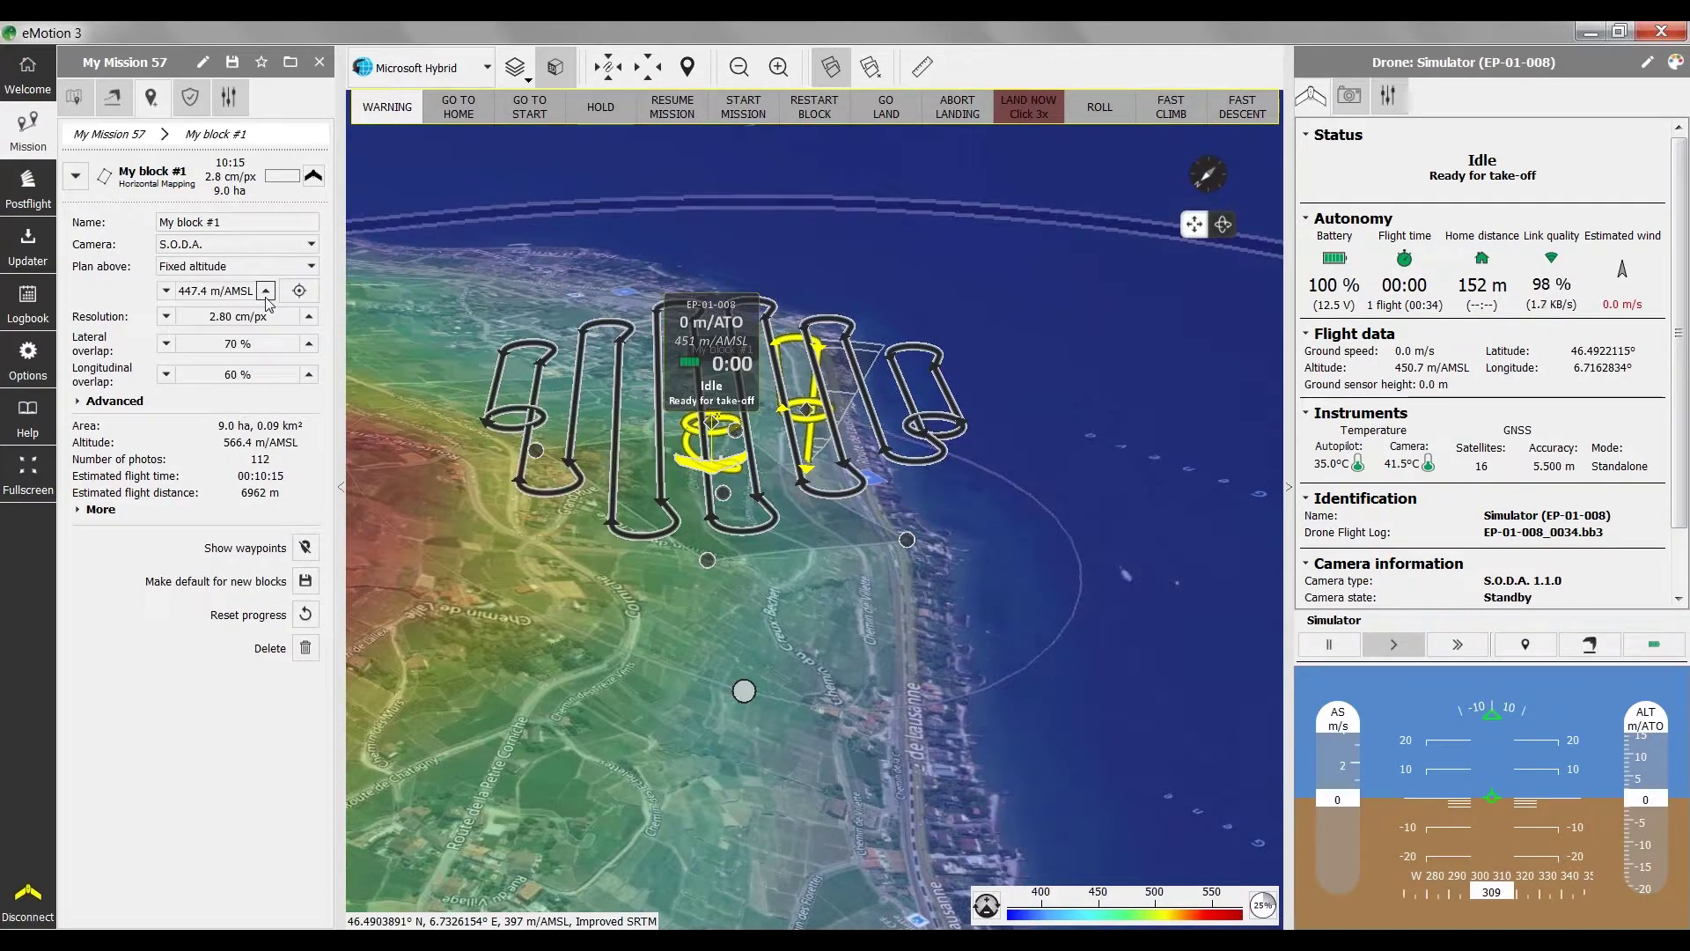
{"action": "left_click_drag", "start_coordinate": [931, 586], "coordinate": [966, 622]}
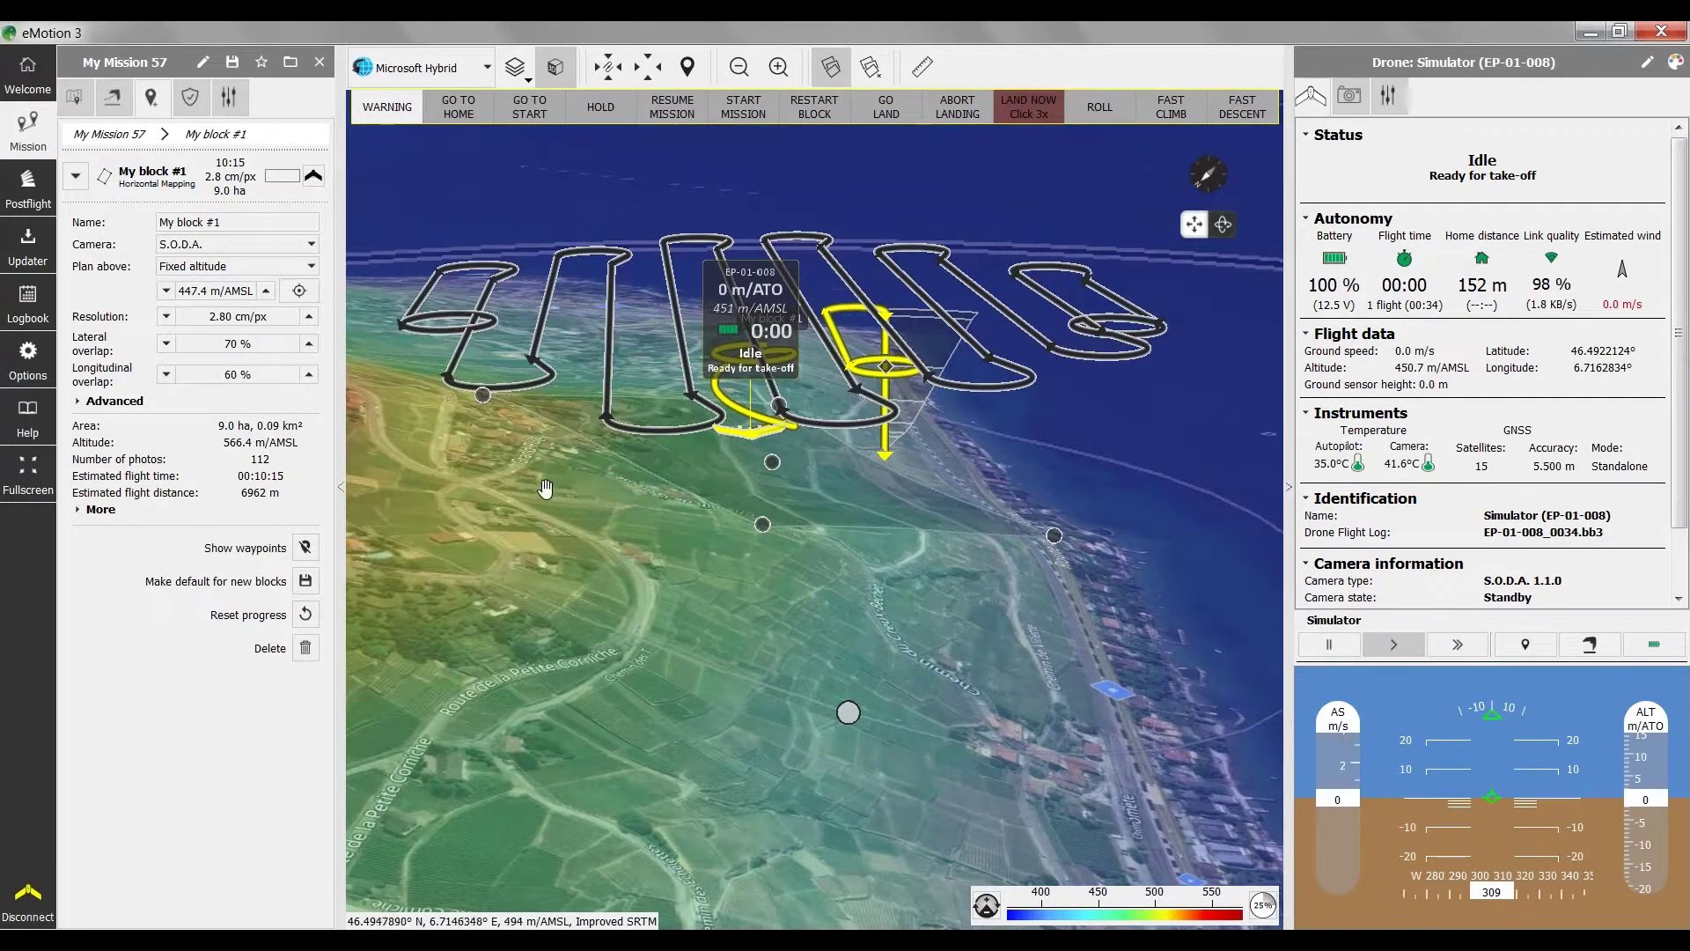
{"action": "scroll", "coordinate": [547, 492], "scroll_direction": "down", "scroll_amount": 1}
{"action": "left_click_drag", "start_coordinate": [546, 491], "coordinate": [518, 568]}
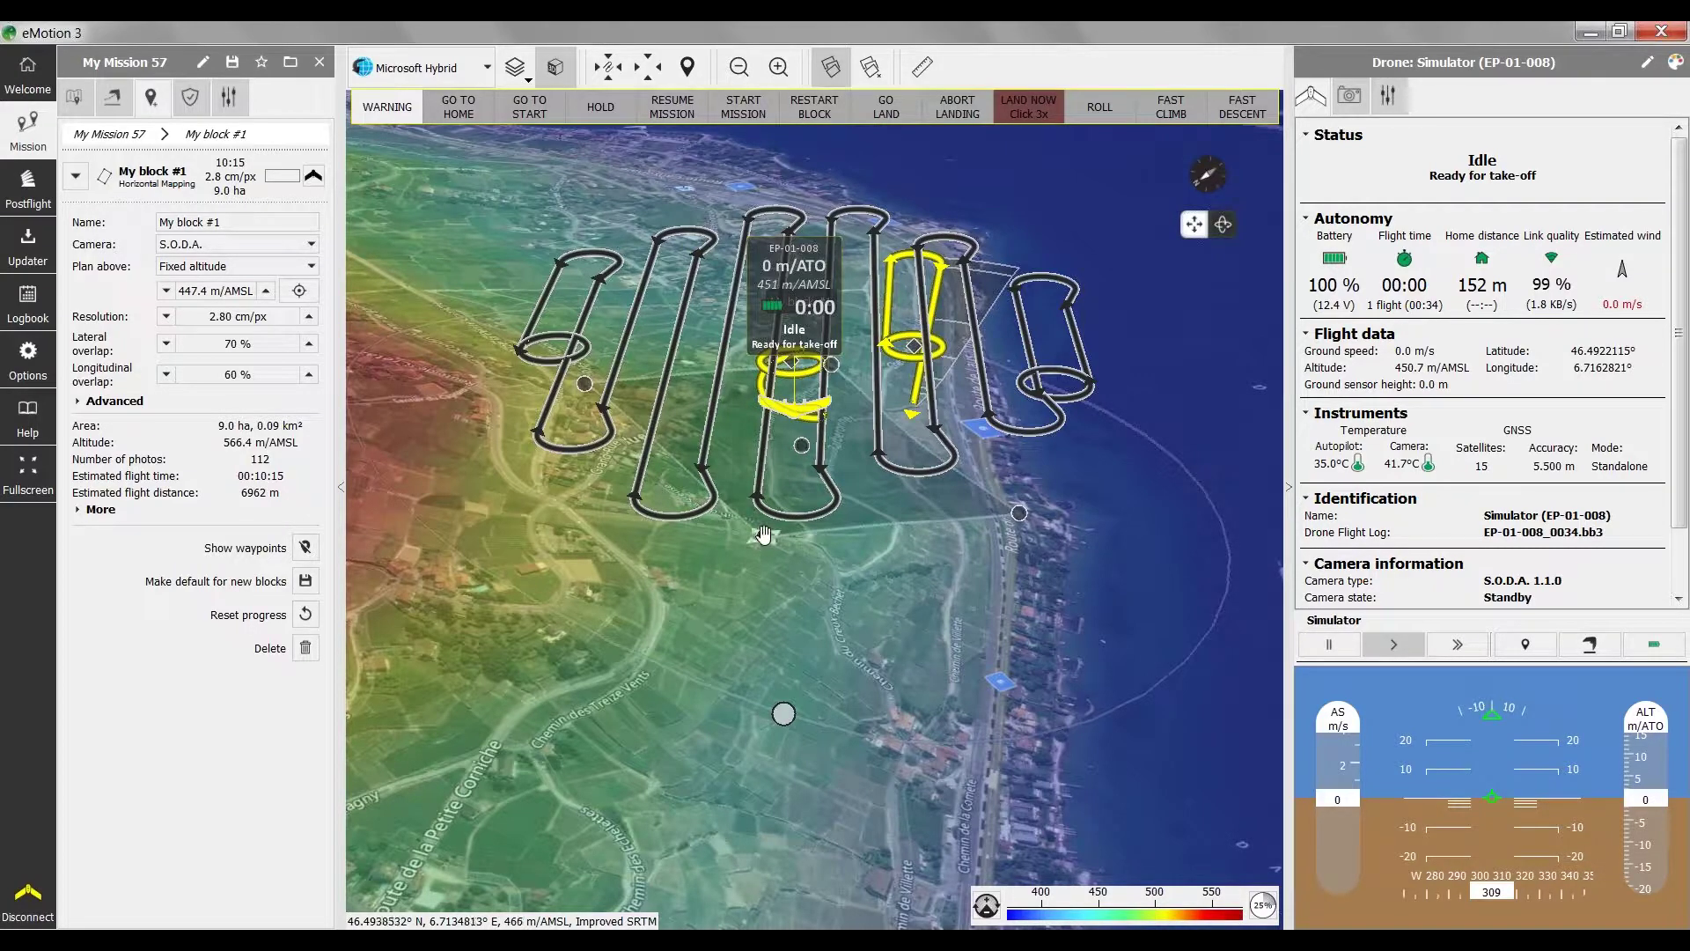
Step: Move the mapping block's corners uphill to form a narrow strip of about 2.5 ha along the slope
{"action": "left_click_drag", "start_coordinate": [762, 539], "coordinate": [705, 620]}
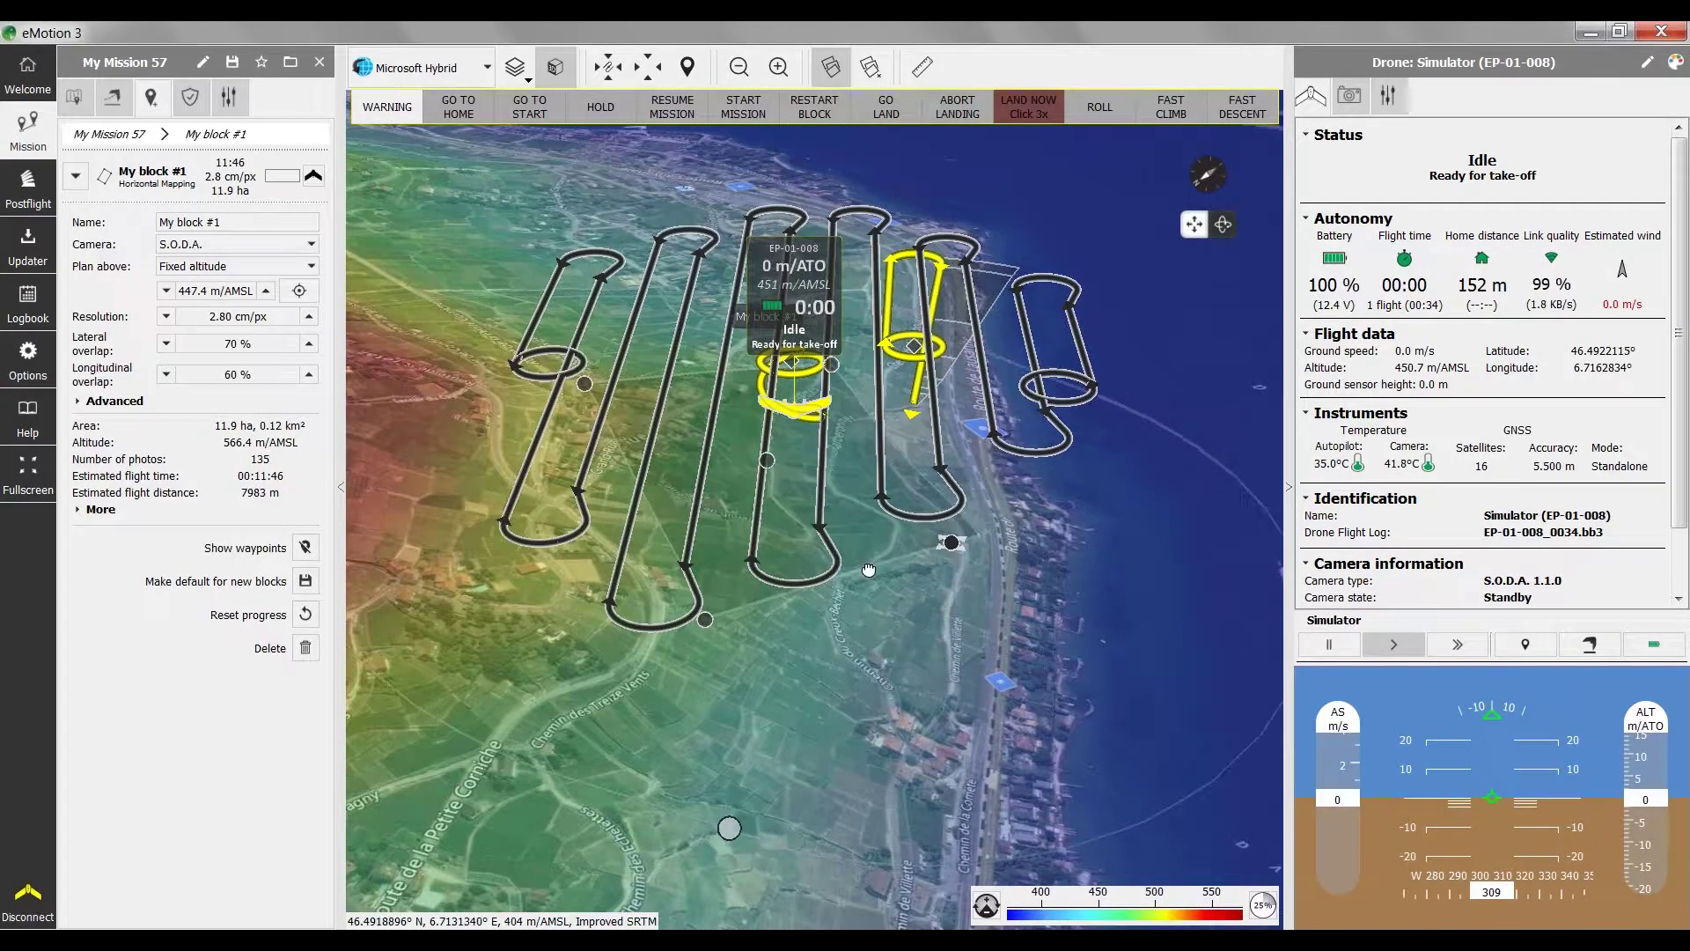
{"action": "left_click_drag", "start_coordinate": [869, 570], "coordinate": [764, 599]}
{"action": "left_click_drag", "start_coordinate": [831, 364], "coordinate": [642, 373]}
{"action": "scroll", "coordinate": [891, 681], "scroll_direction": "down", "scroll_amount": 1}
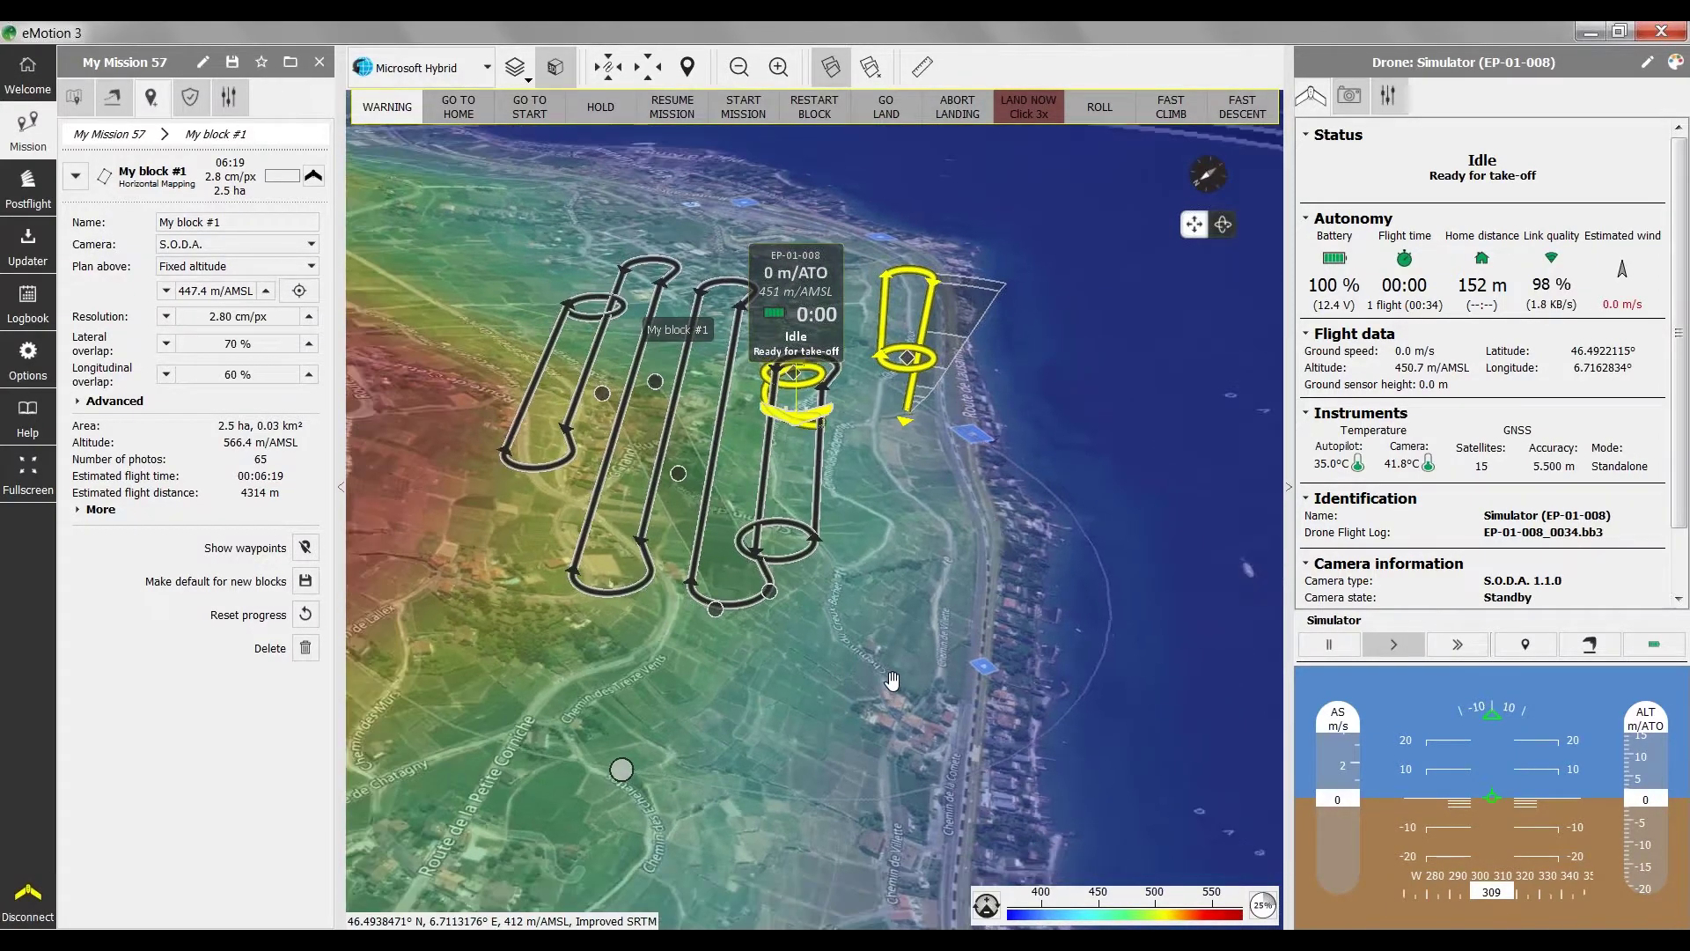
Step: Rotate the flight lines to run along the length of the narrowed mapping block and check their layout on the slope
{"action": "left_click_drag", "start_coordinate": [891, 680], "coordinate": [662, 692]}
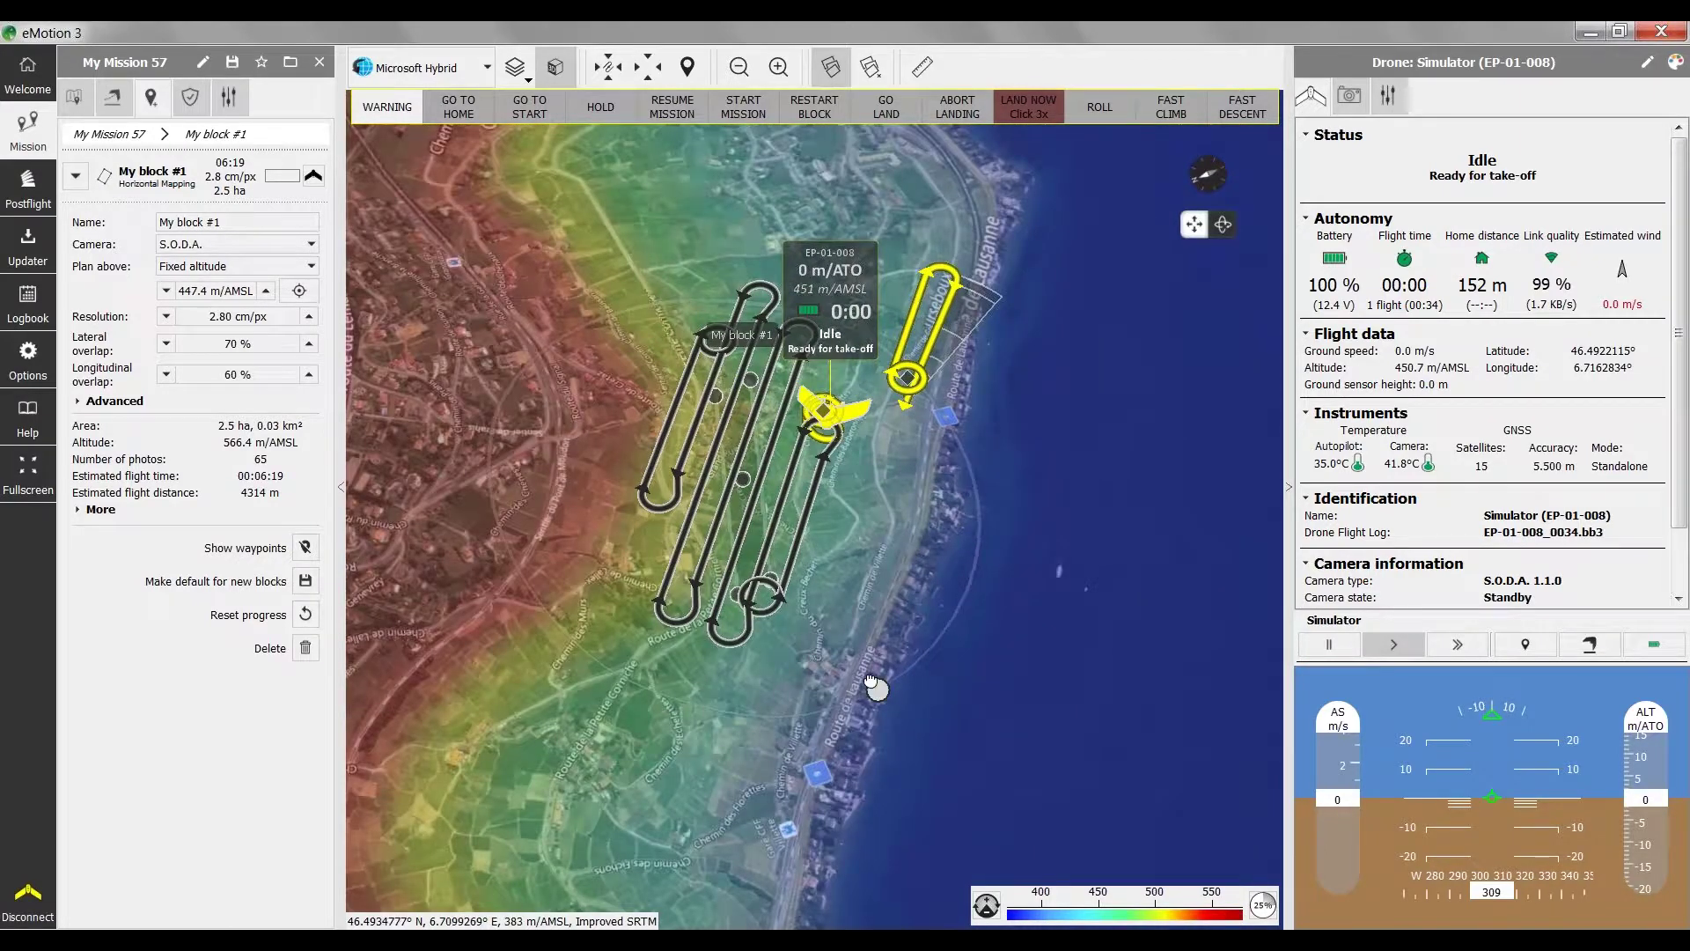
{"action": "left_click_drag", "start_coordinate": [816, 701], "coordinate": [761, 711]}
{"action": "scroll", "coordinate": [826, 480], "scroll_direction": "up", "scroll_amount": 1}
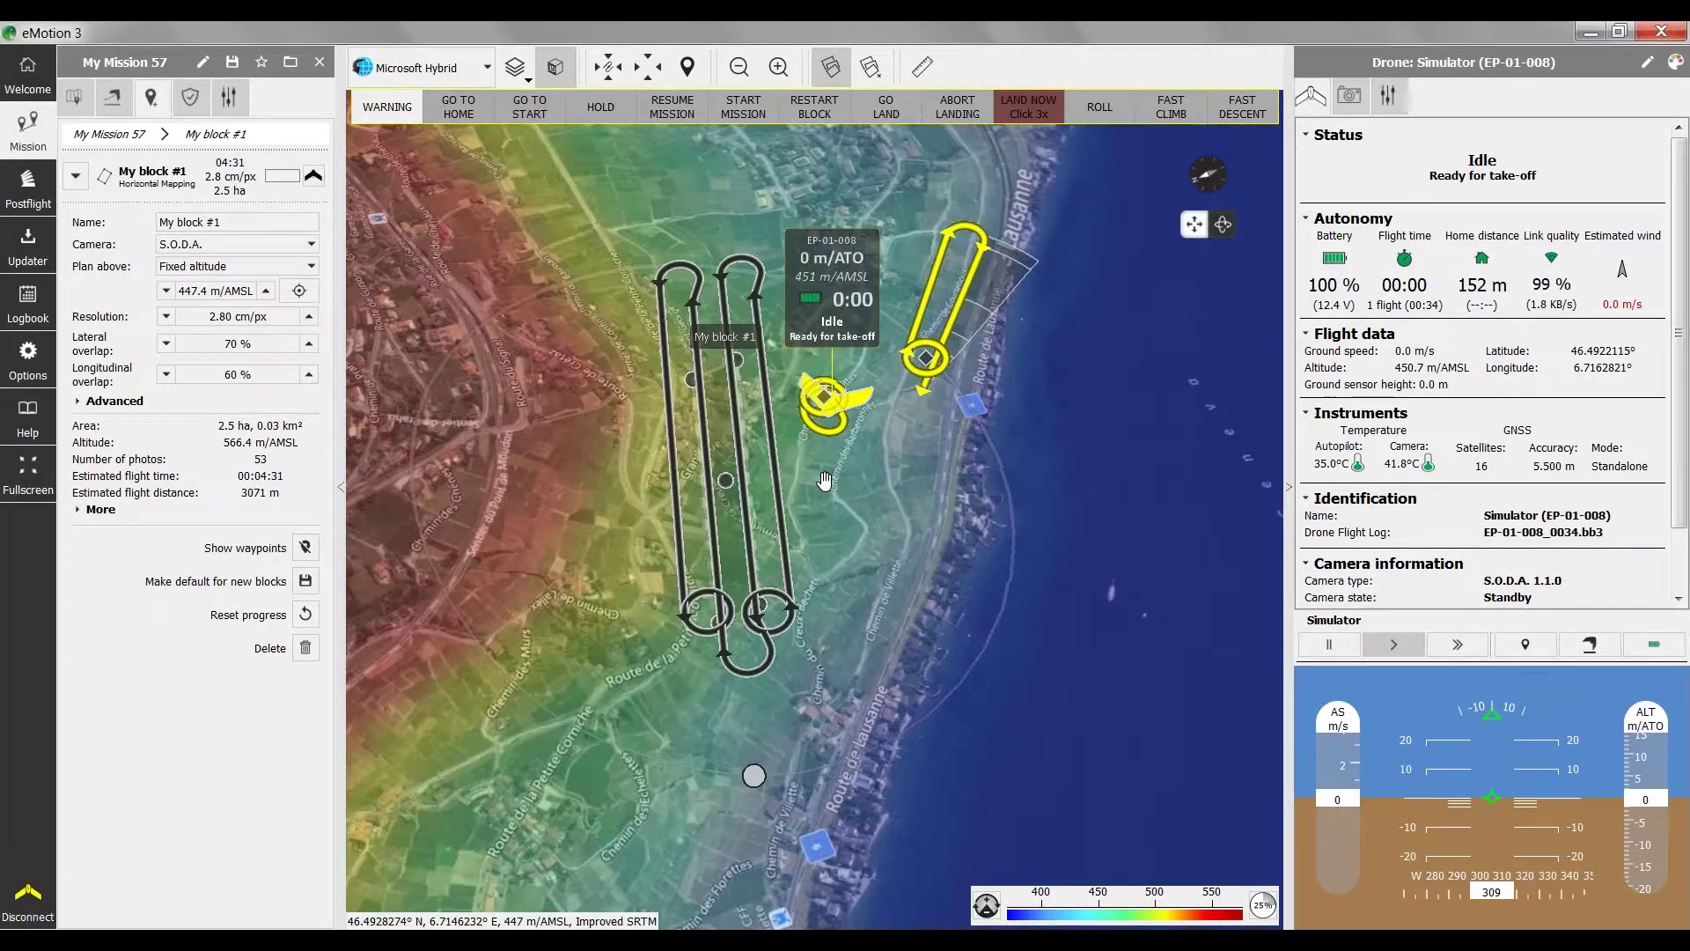
{"action": "left_click_drag", "start_coordinate": [825, 481], "coordinate": [541, 440]}
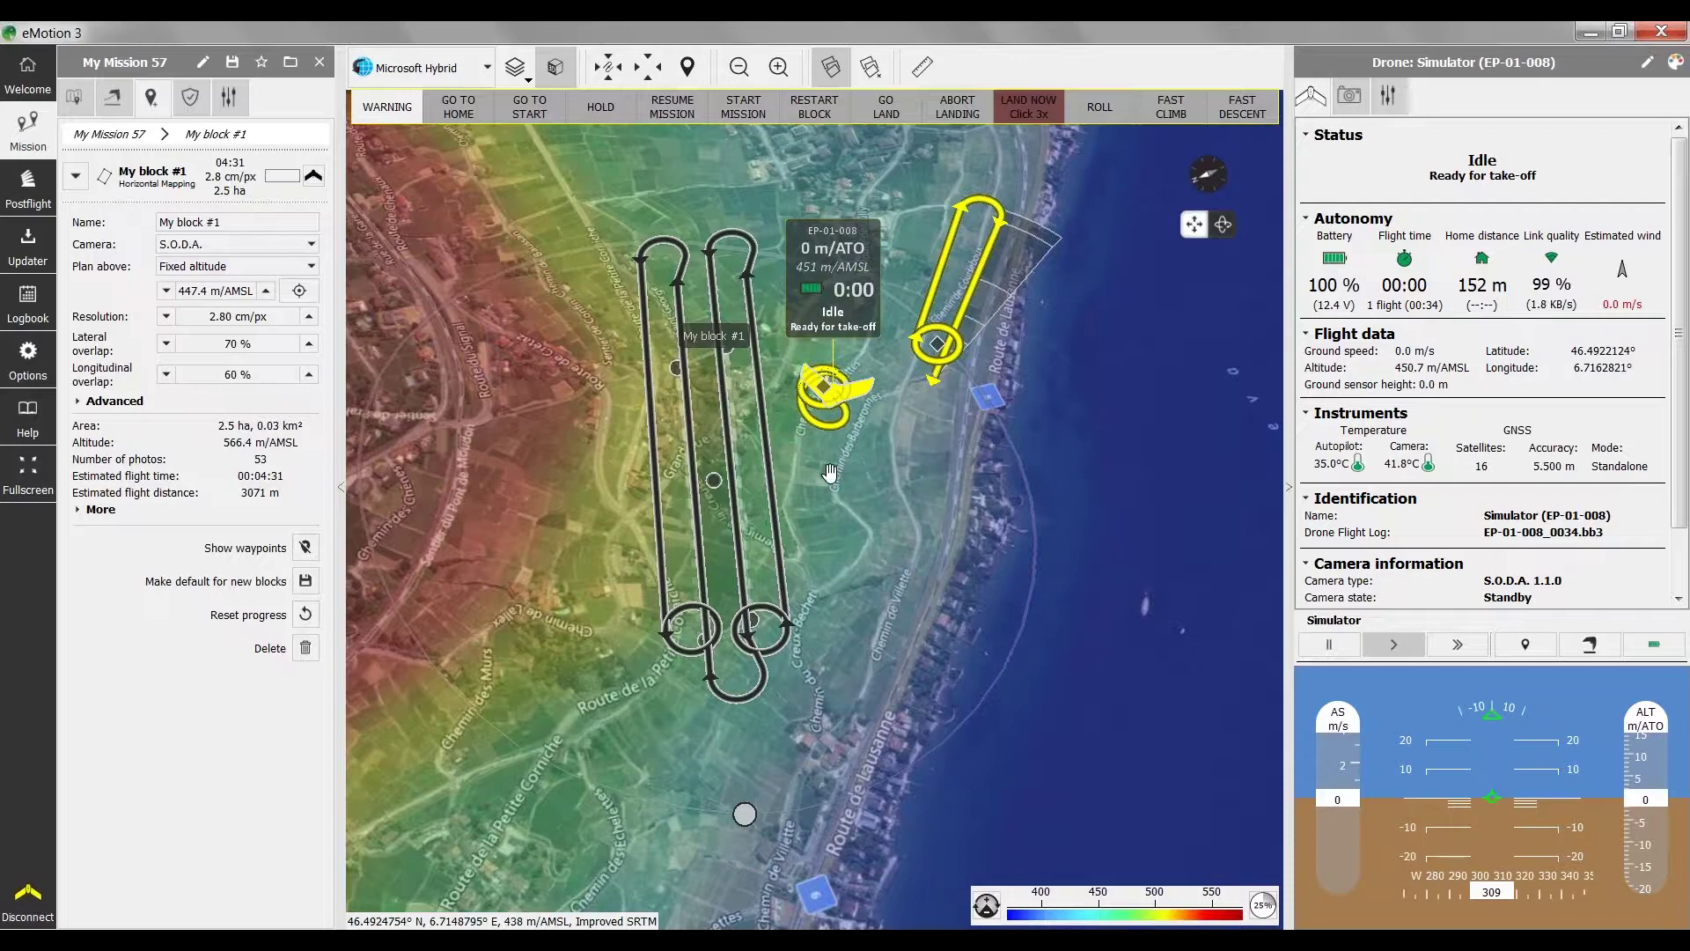
{"action": "scroll", "coordinate": [827, 480], "scroll_direction": "down", "scroll_amount": 1}
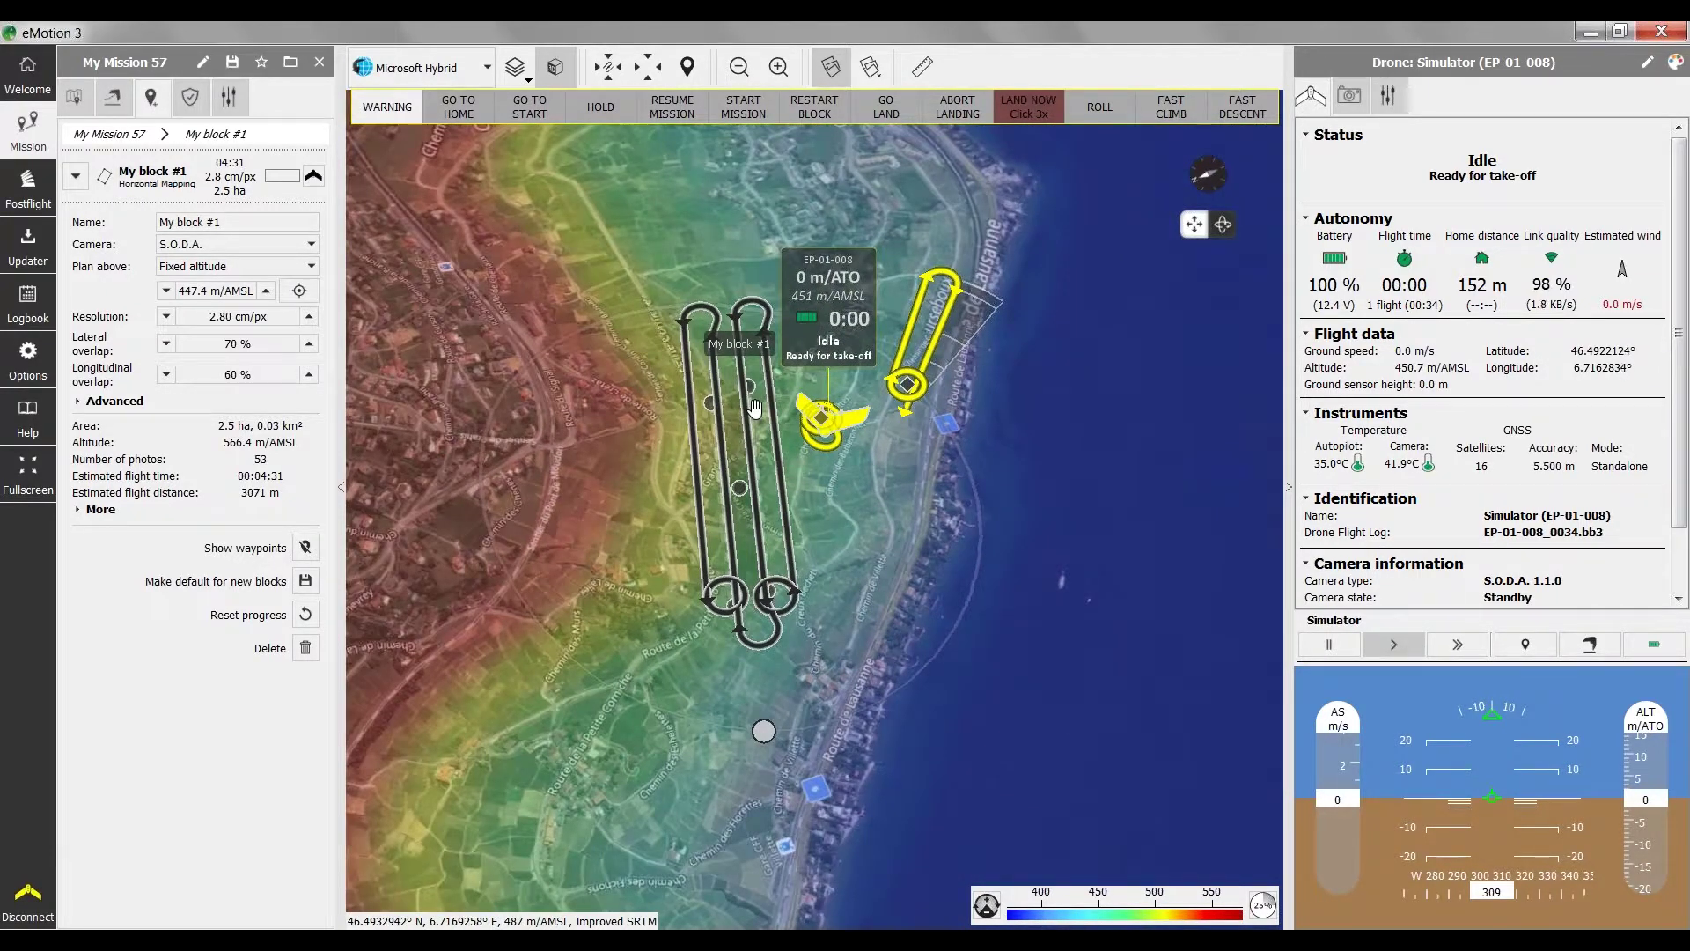
{"action": "middle_click_drag", "start_coordinate": [580, 511], "coordinate": [581, 462]}
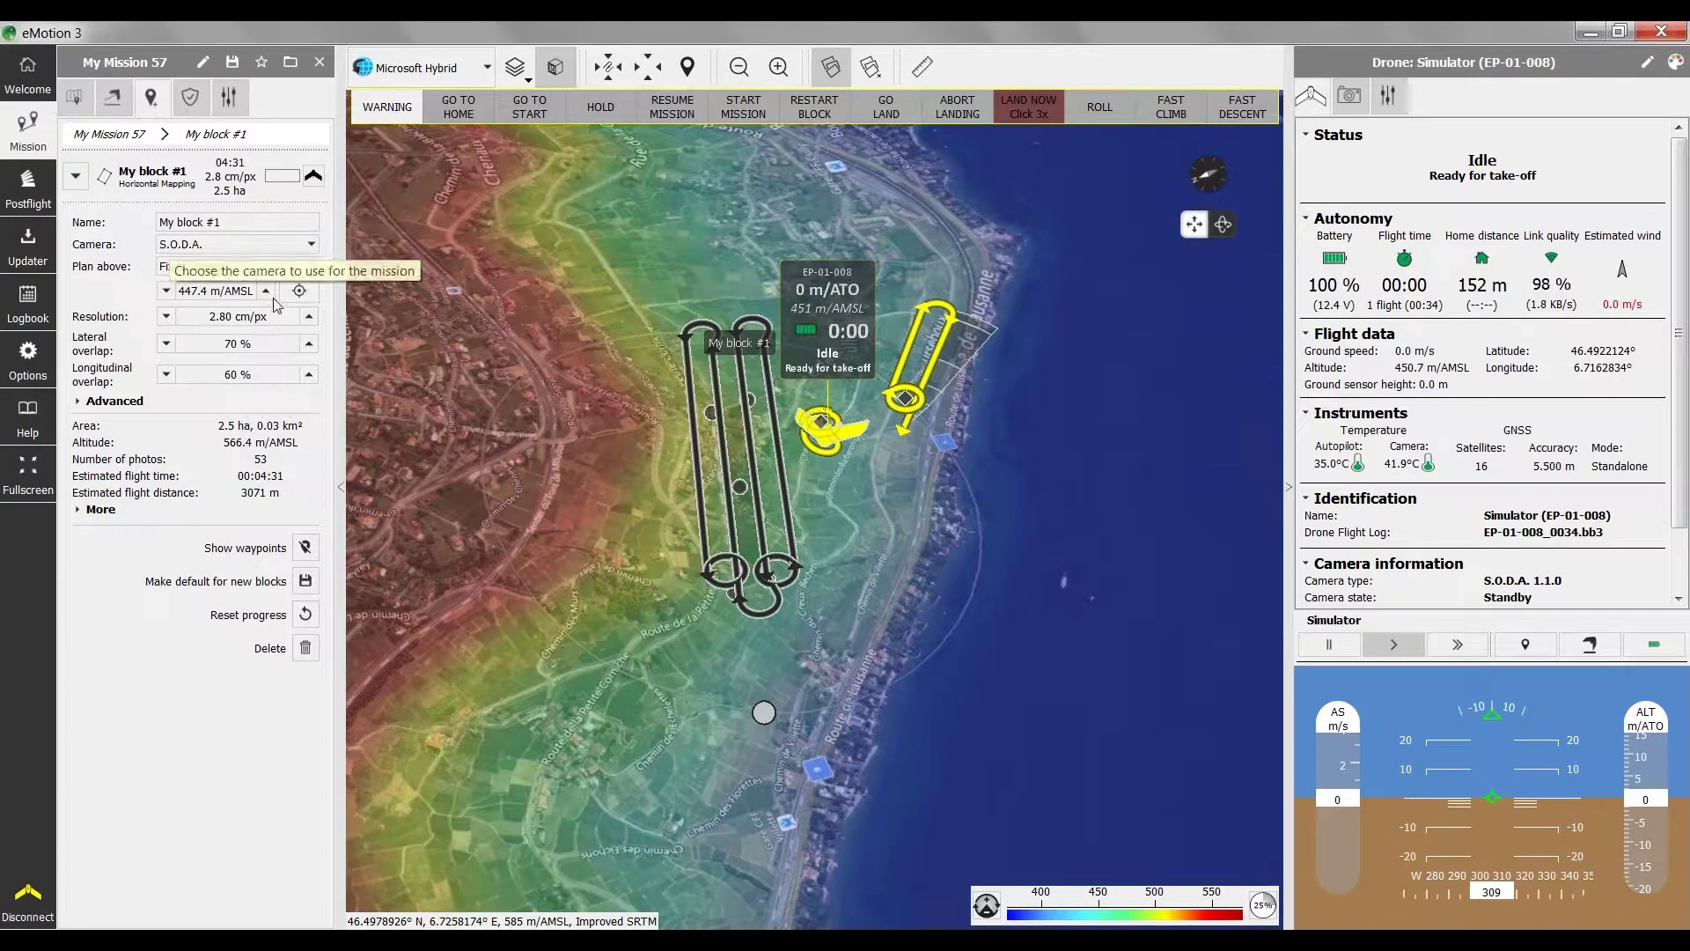
Step: Disconnect from the simulated eBee Plus and load the favourite mission My Mission 55
{"action": "left_click", "coordinate": [26, 897]}
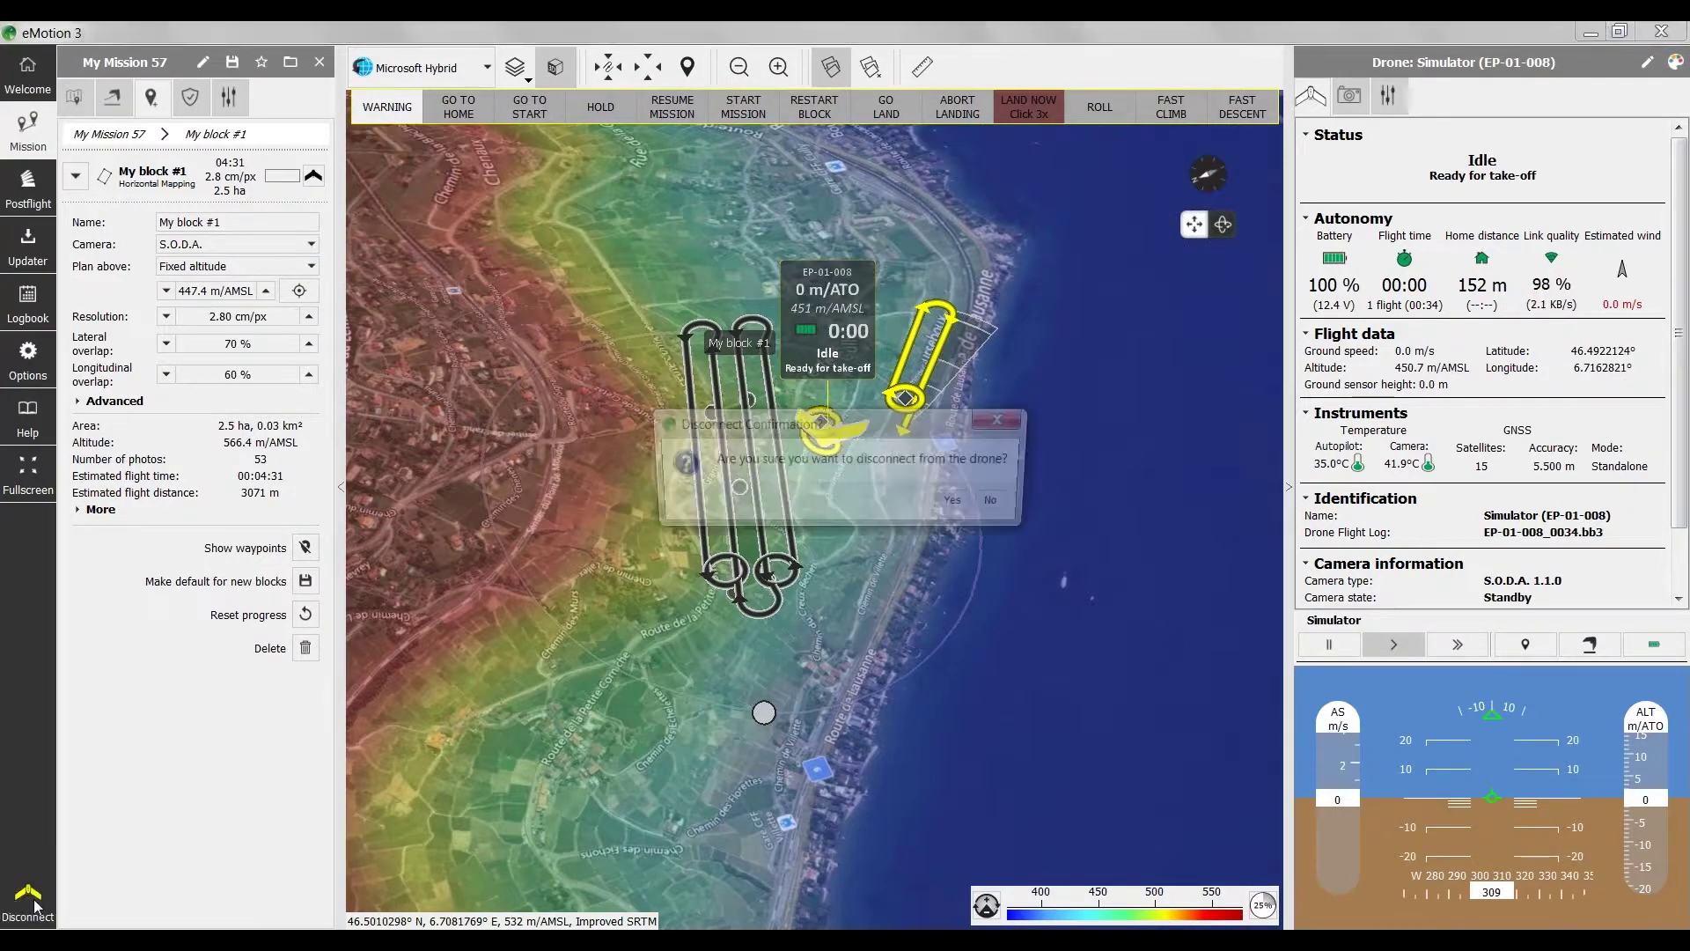
{"action": "left_click", "coordinate": [972, 503]}
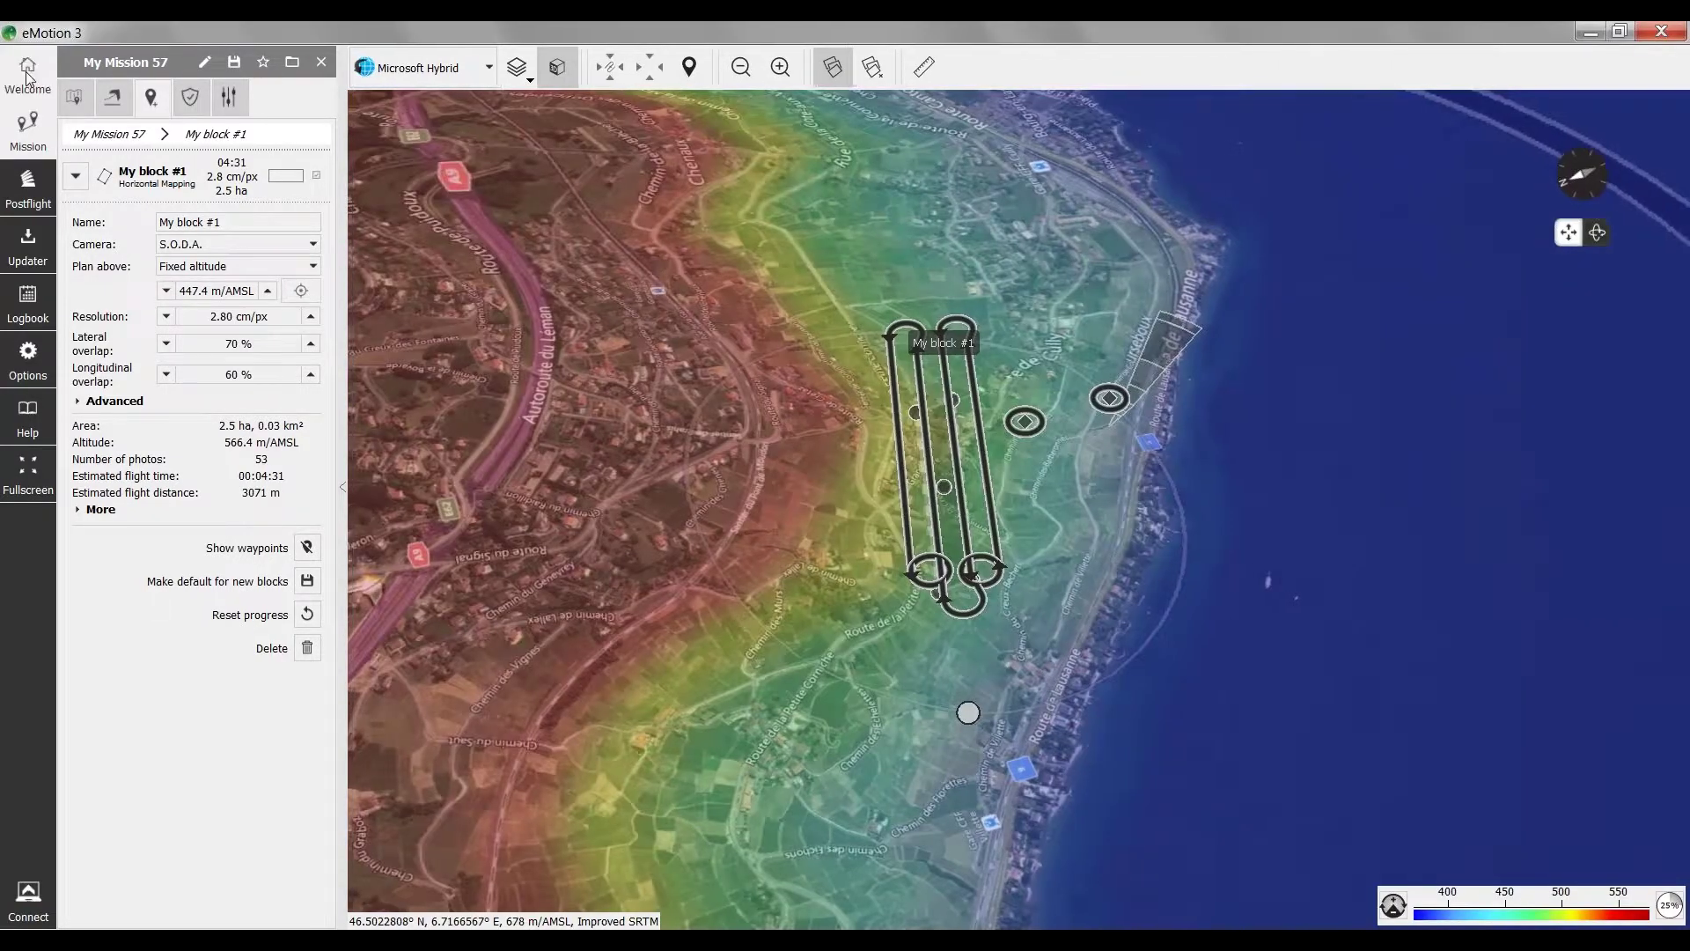
{"action": "left_click", "coordinate": [28, 78]}
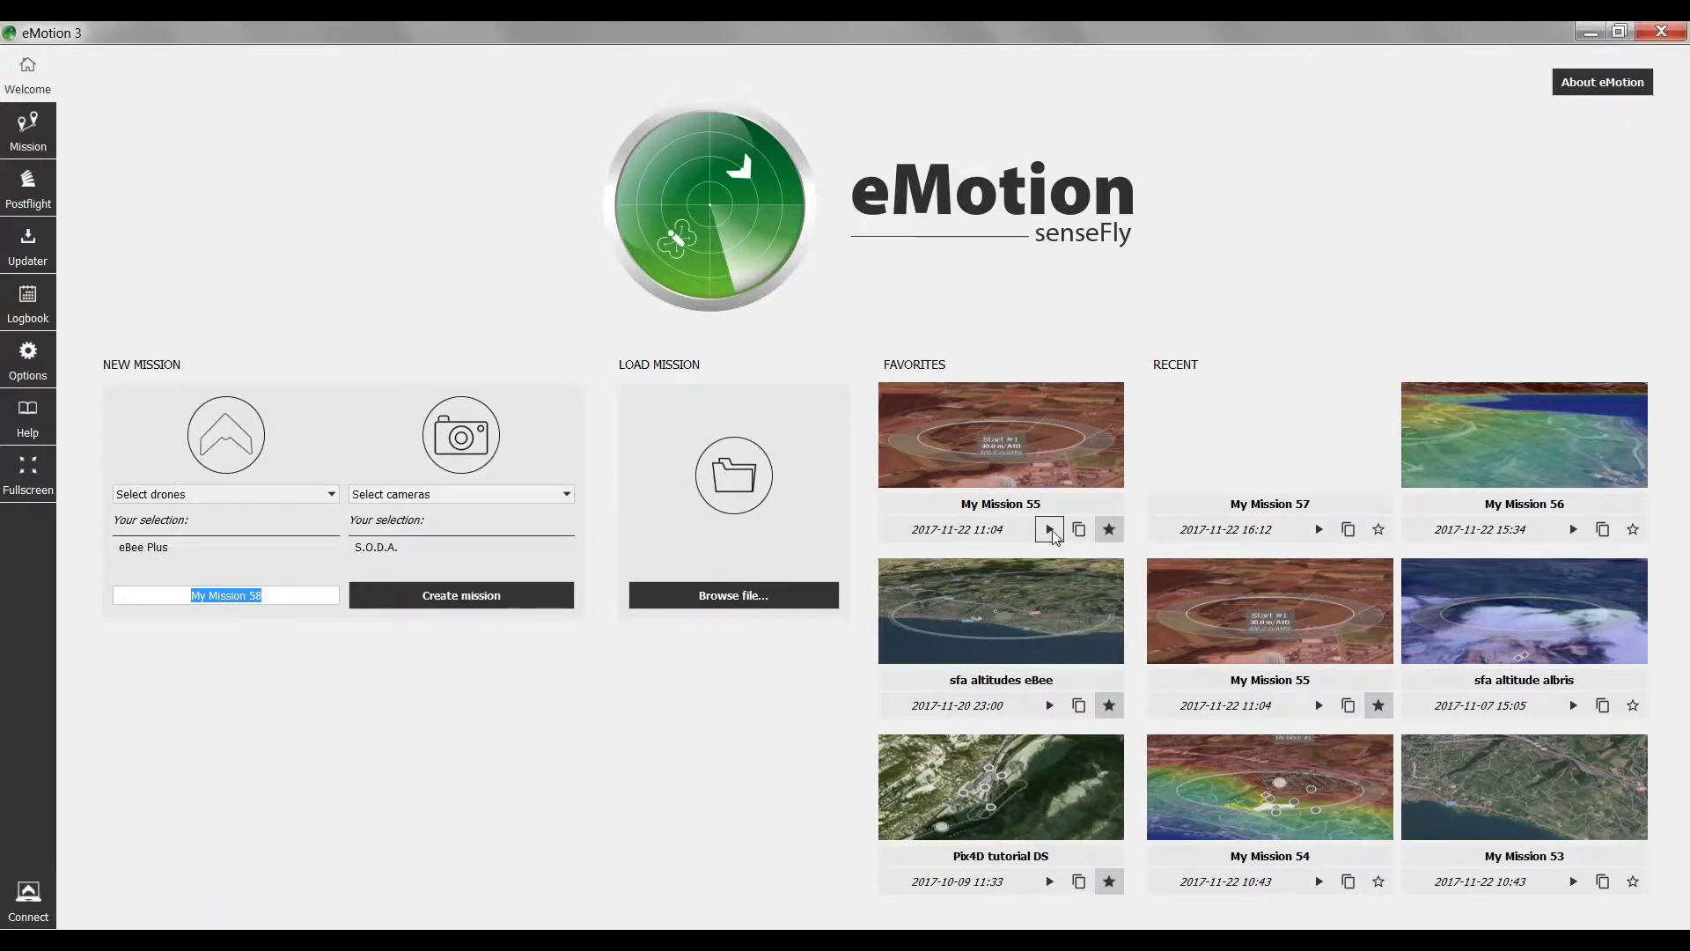
{"action": "left_click", "coordinate": [1050, 529]}
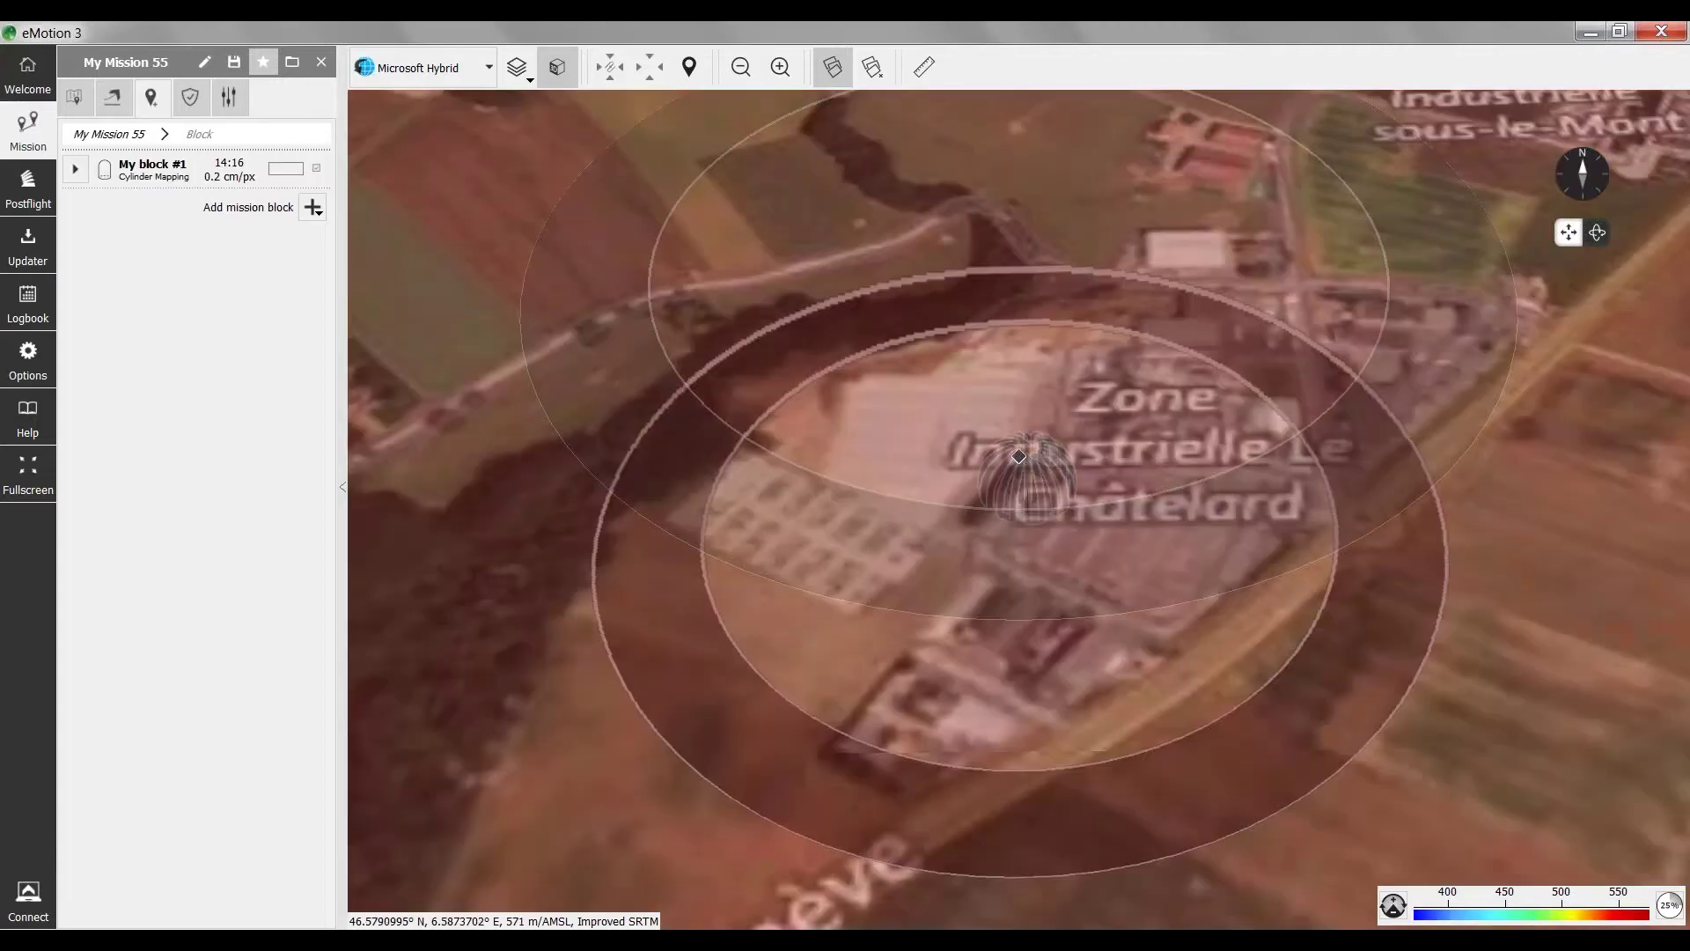
Step: Check the mission's take-off and landing settings, then examine the cylinder mapping block from the side above the building
{"action": "middle_click_drag", "start_coordinate": [1141, 649], "coordinate": [952, 571]}
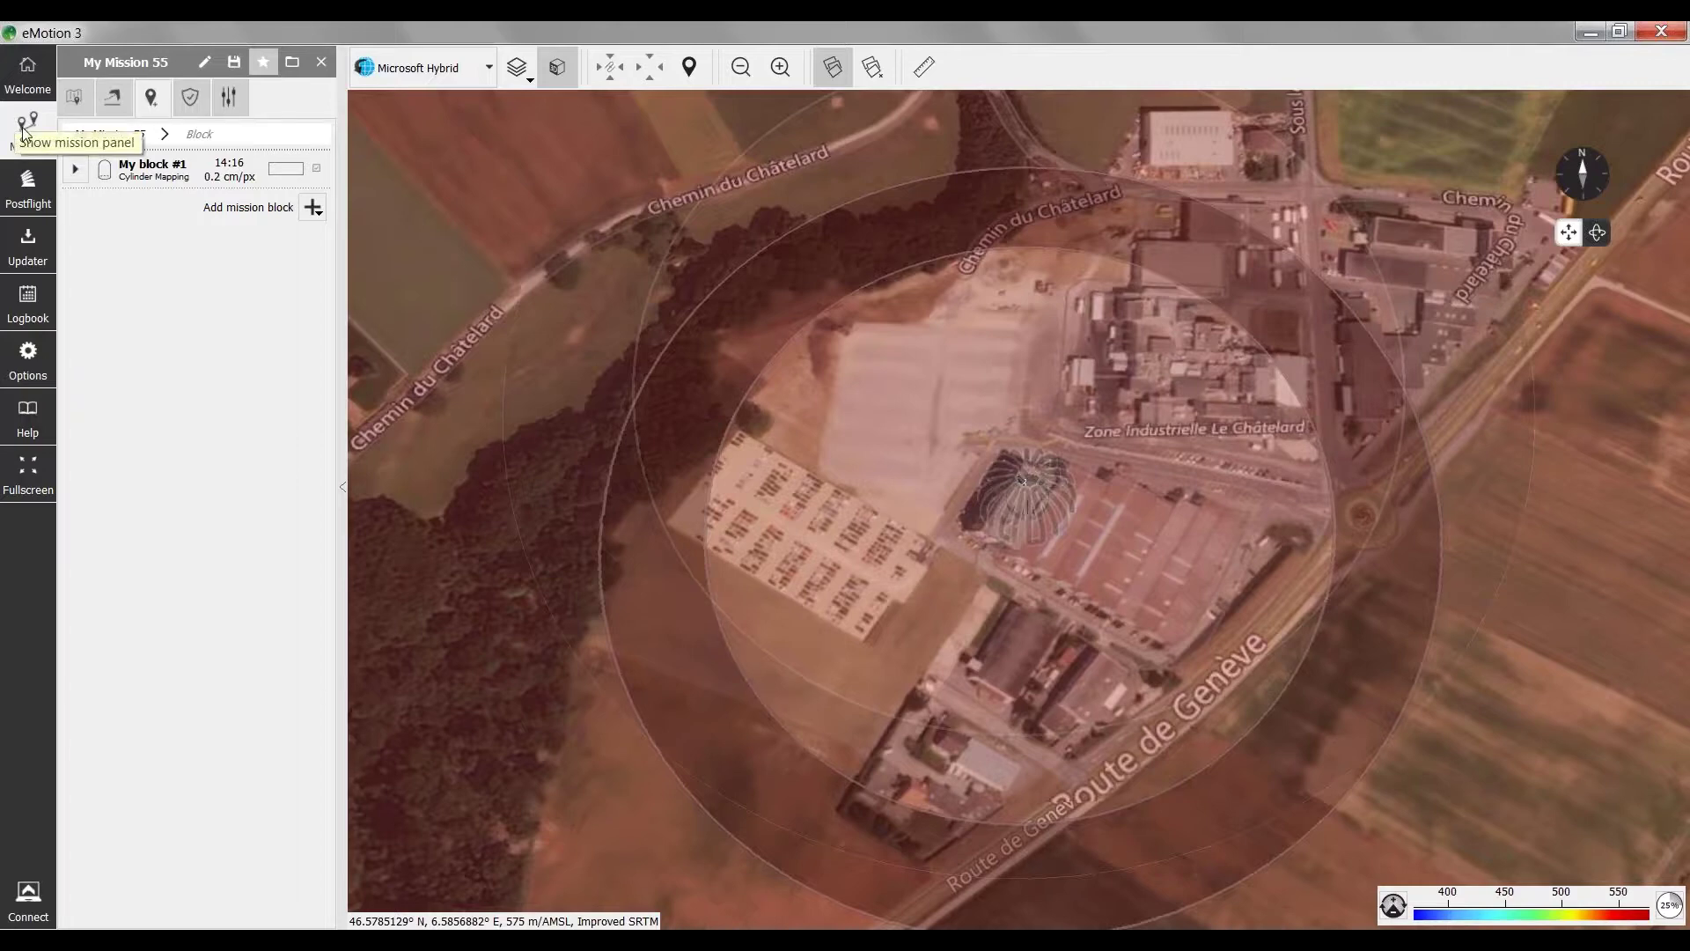
{"action": "left_click", "coordinate": [113, 96]}
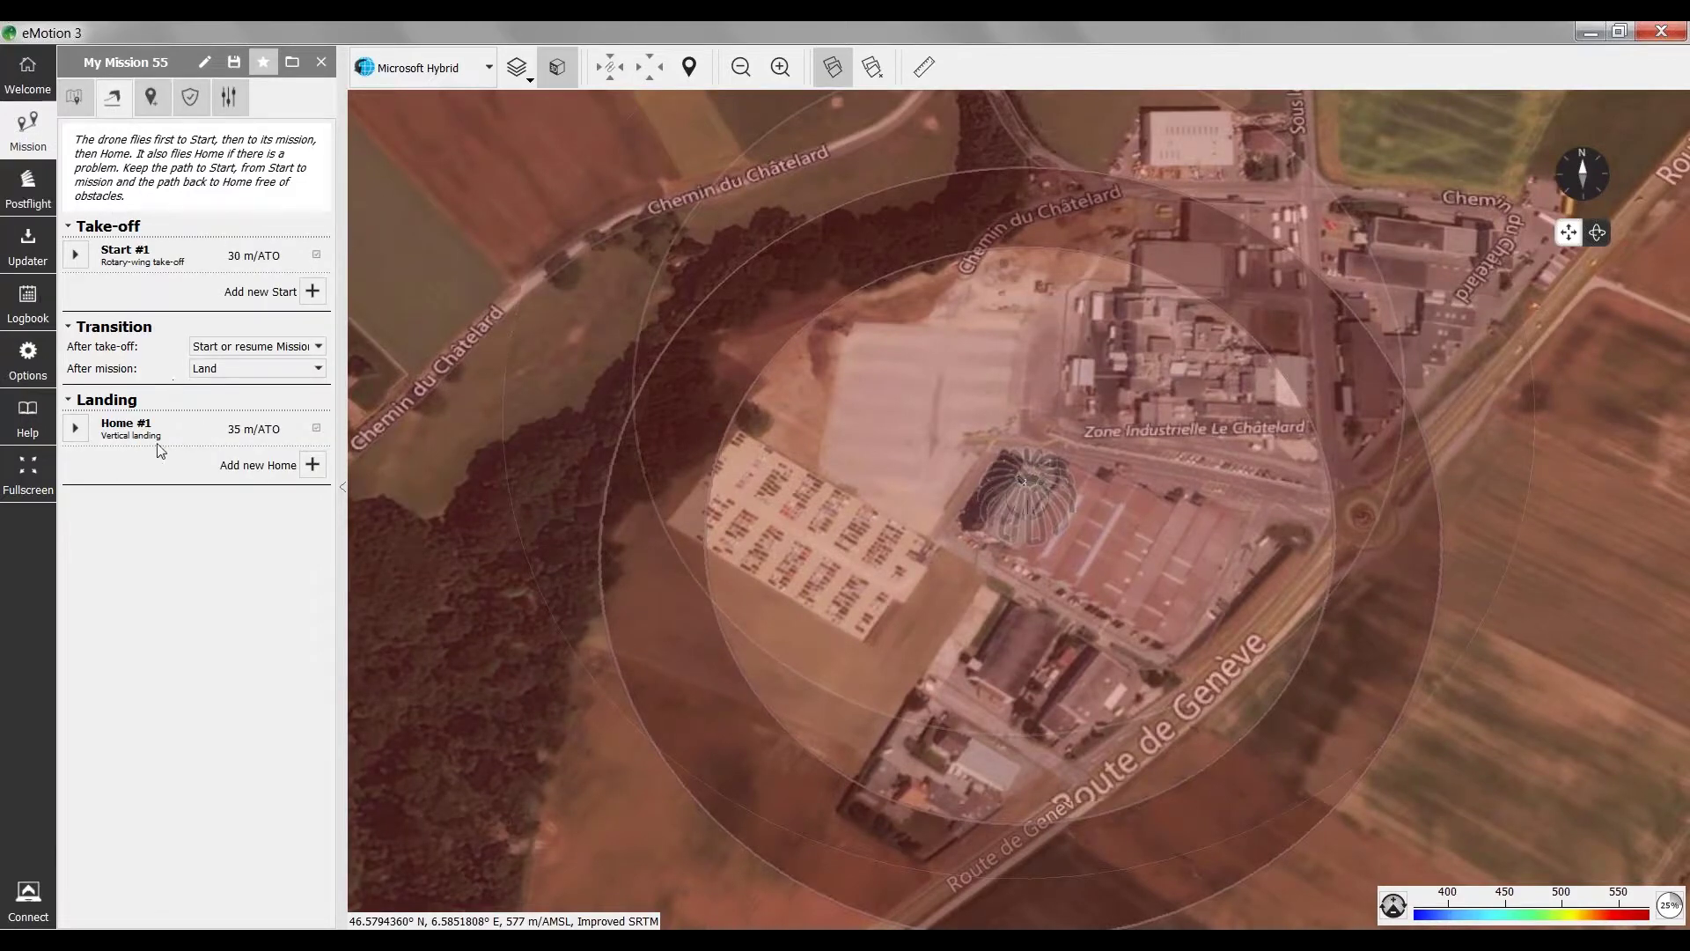
{"action": "left_click", "coordinate": [151, 98]}
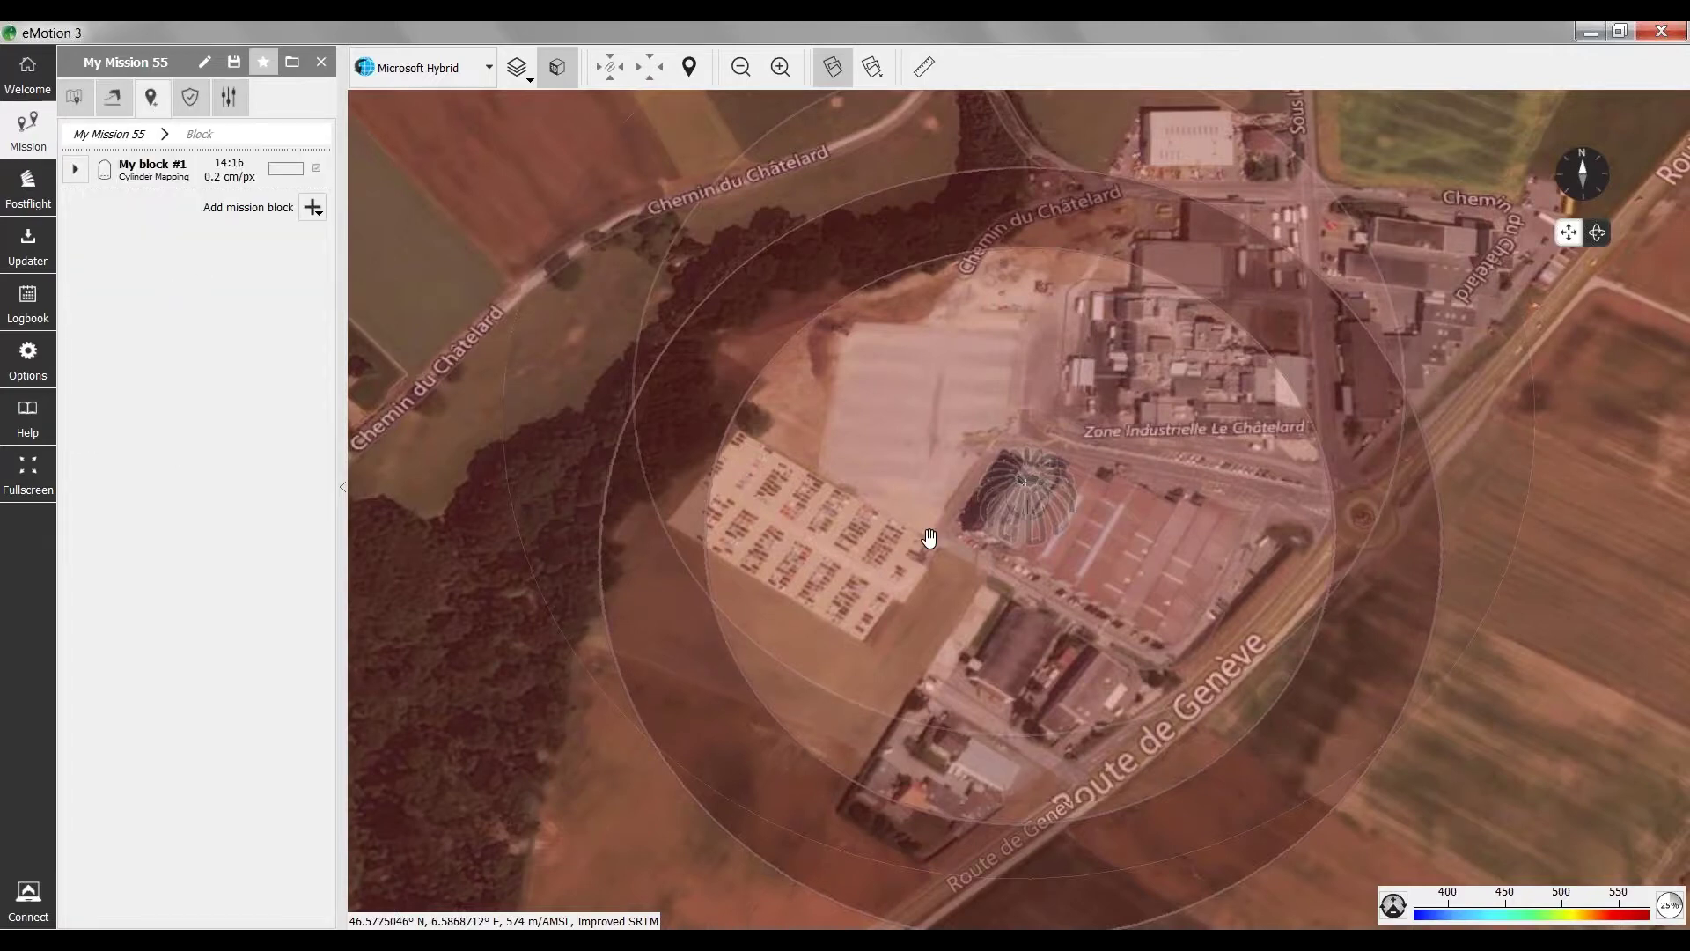
{"action": "scroll", "coordinate": [1056, 562], "scroll_direction": "up", "scroll_amount": 1}
{"action": "scroll", "coordinate": [1055, 562], "scroll_direction": "up", "scroll_amount": 4}
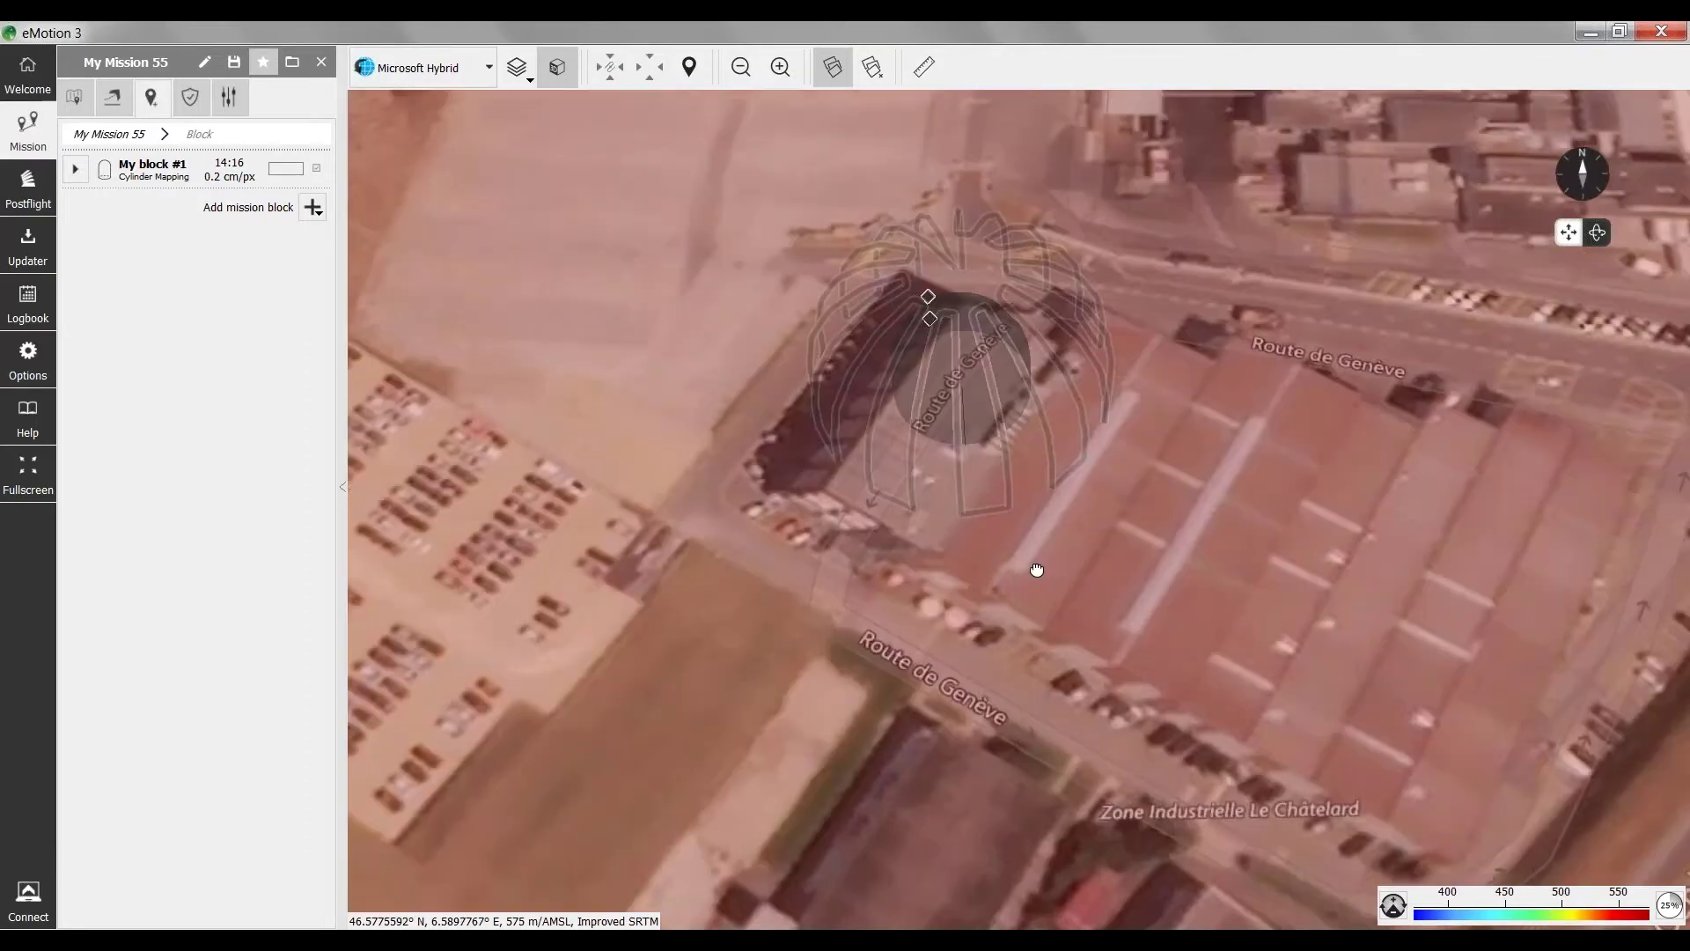
{"action": "middle_click_drag", "start_coordinate": [1037, 570], "coordinate": [1035, 289]}
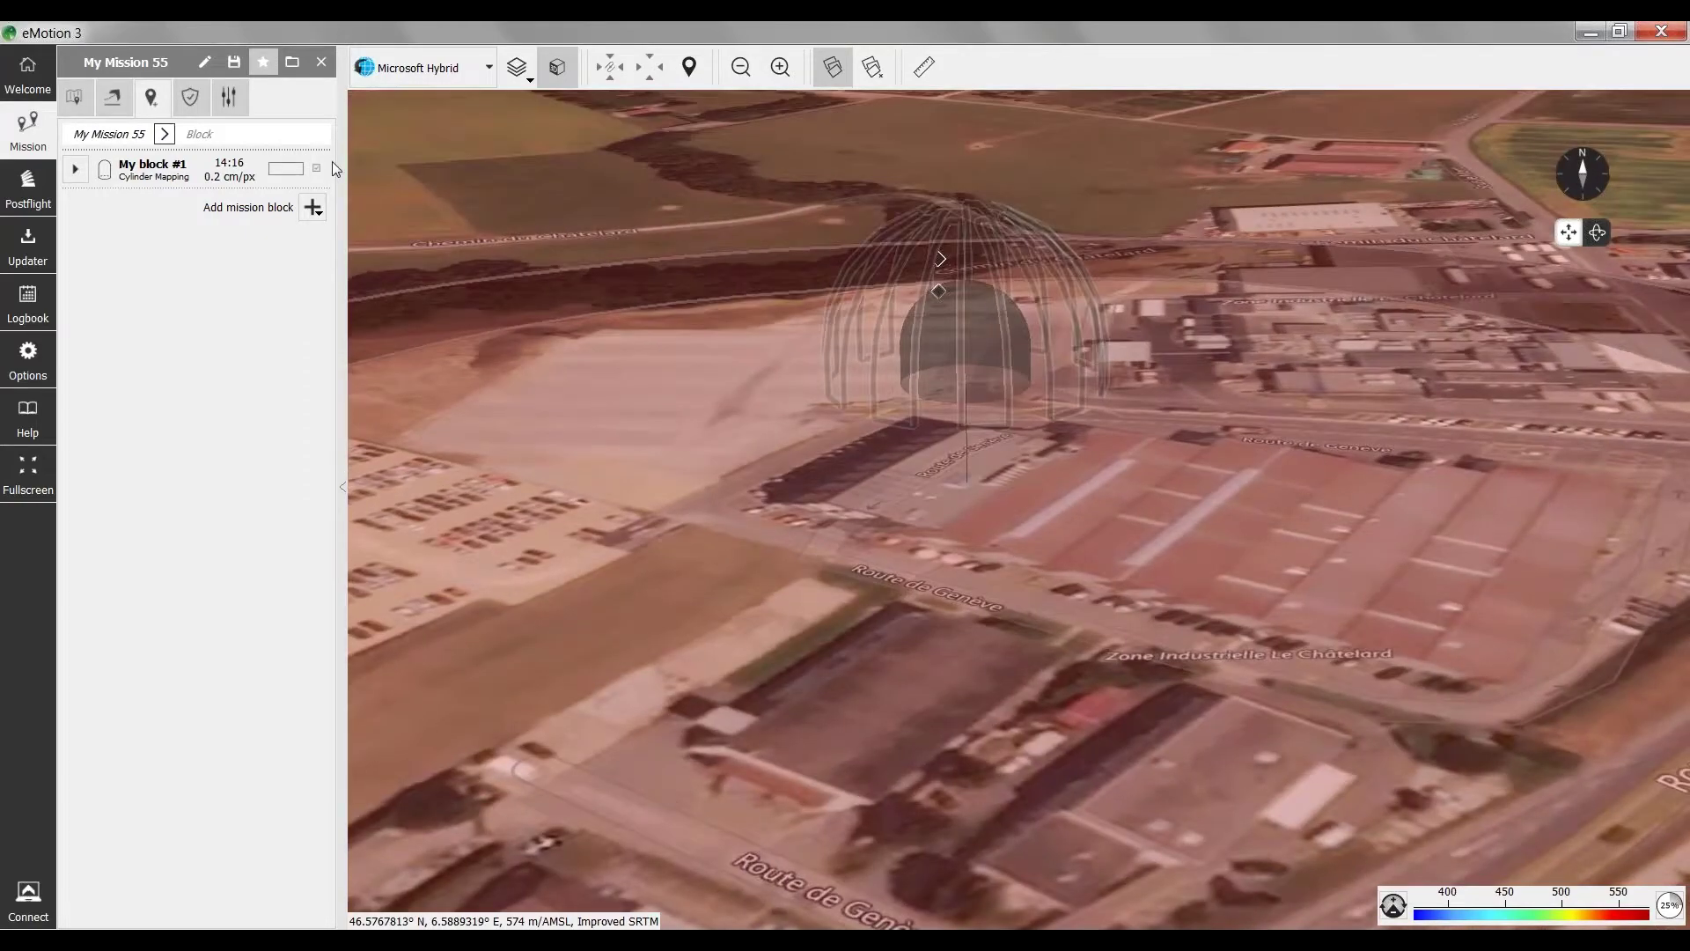
Step: Hide the Elevation Color Map overlay and view the cylinder block over the building roof
{"action": "left_click", "coordinate": [517, 67]}
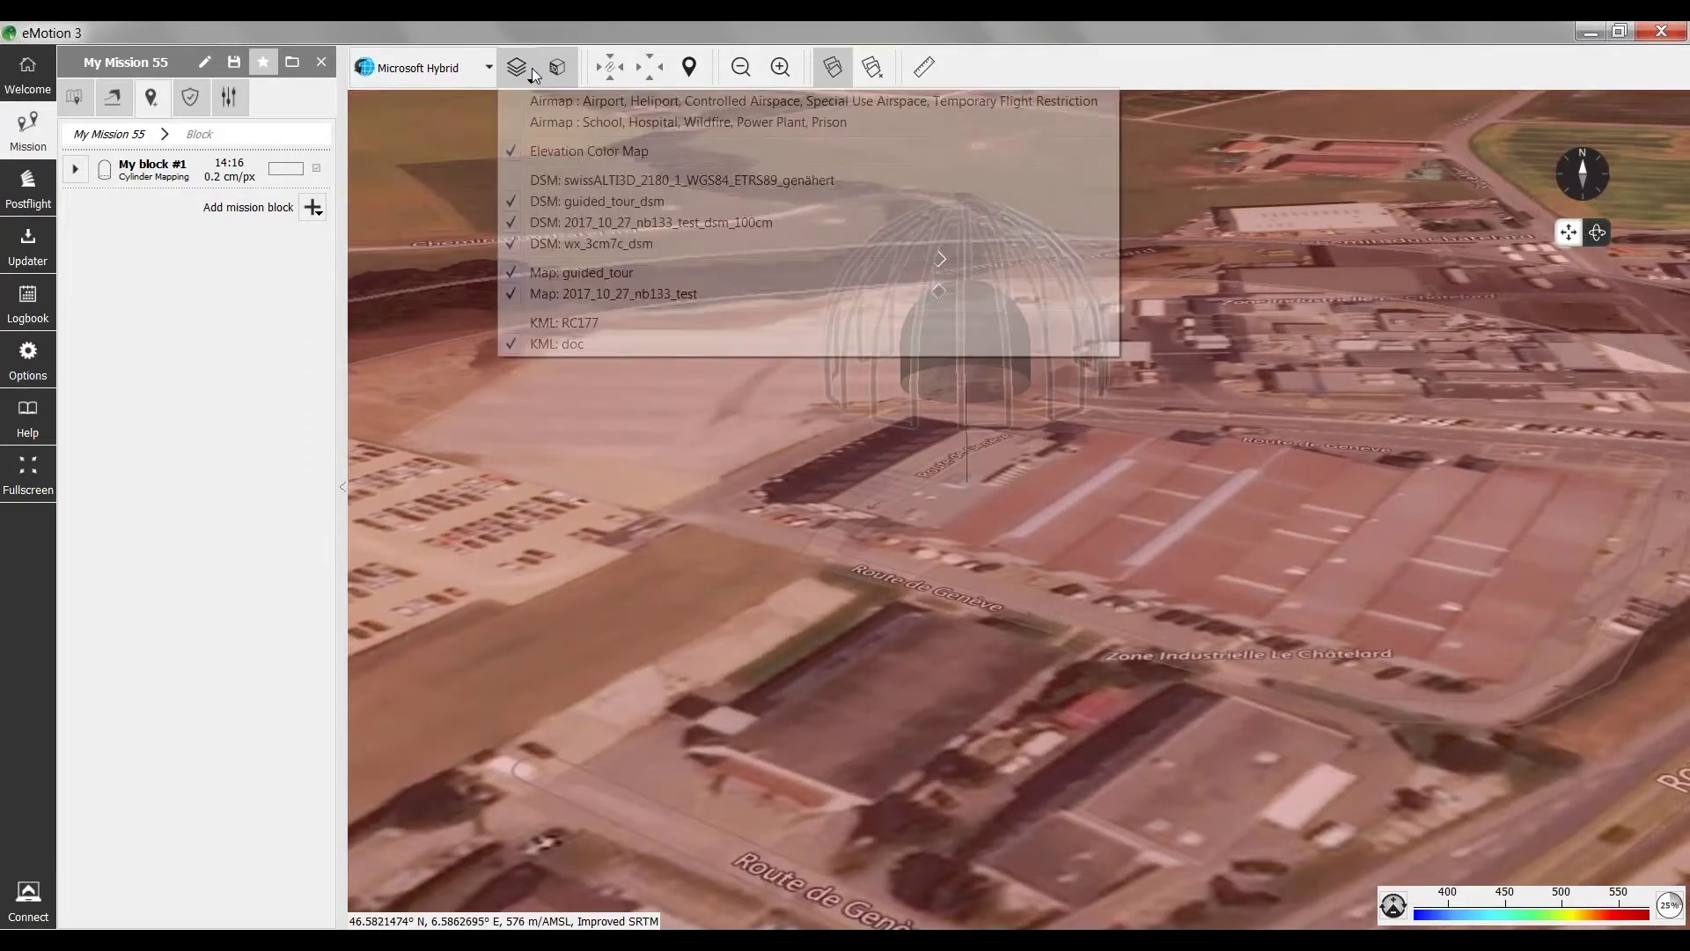
{"action": "left_click", "coordinate": [564, 151]}
{"action": "scroll", "coordinate": [1087, 544], "scroll_direction": "up", "scroll_amount": 2}
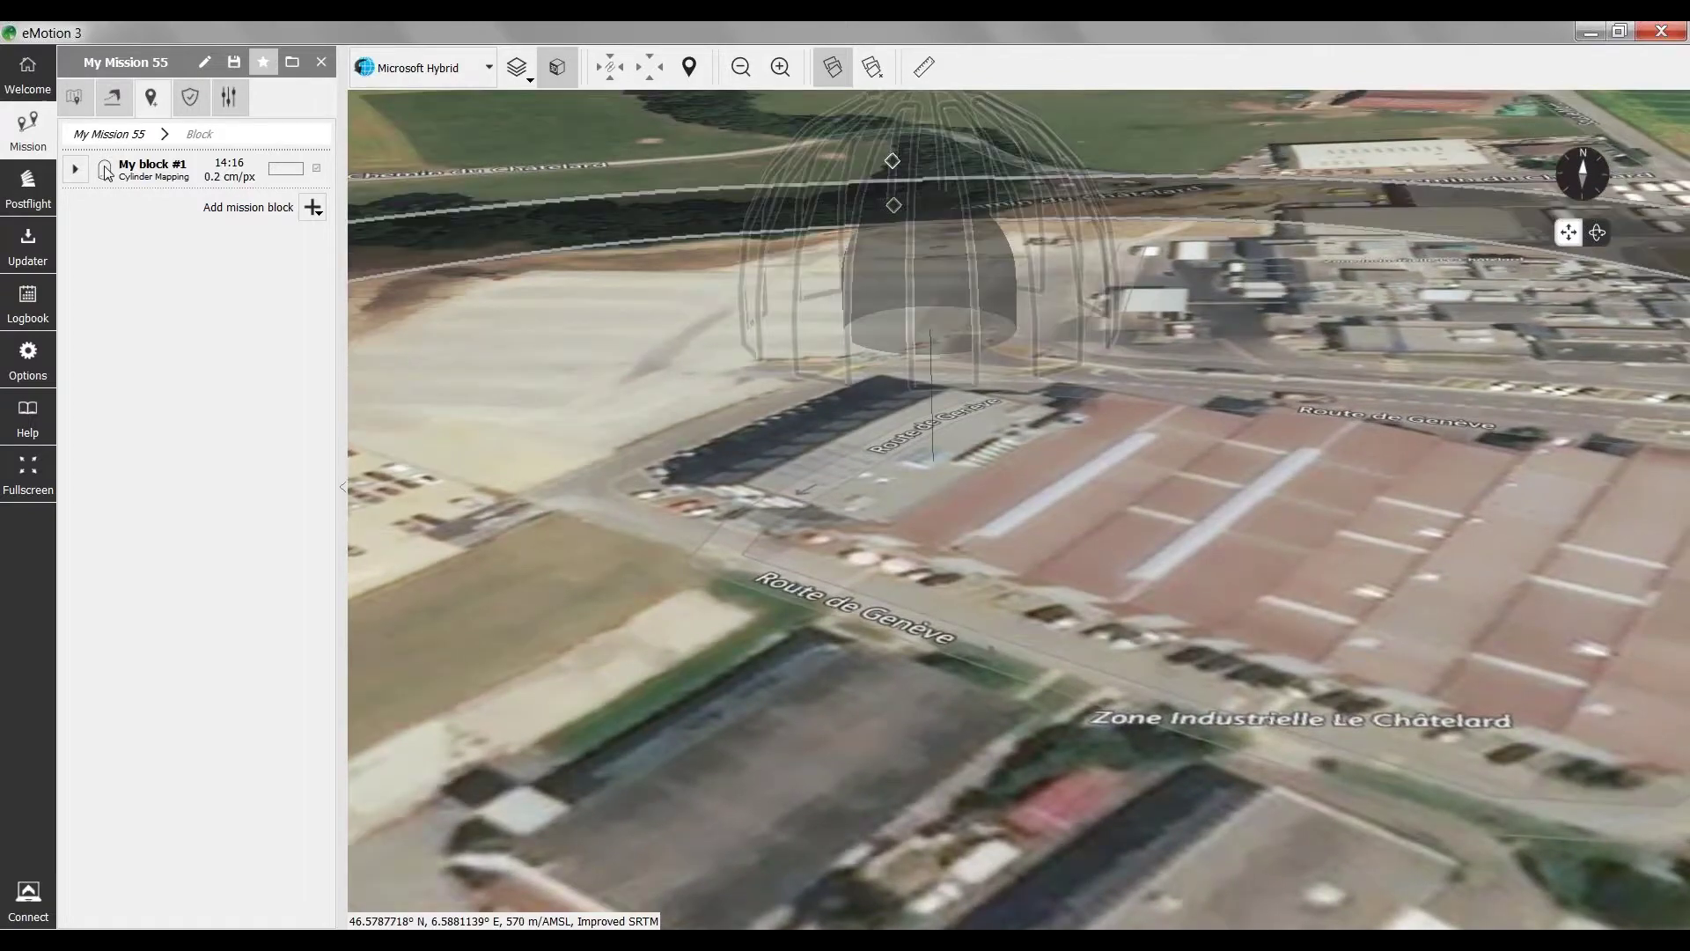
{"action": "middle_click_drag", "start_coordinate": [780, 491], "coordinate": [943, 426]}
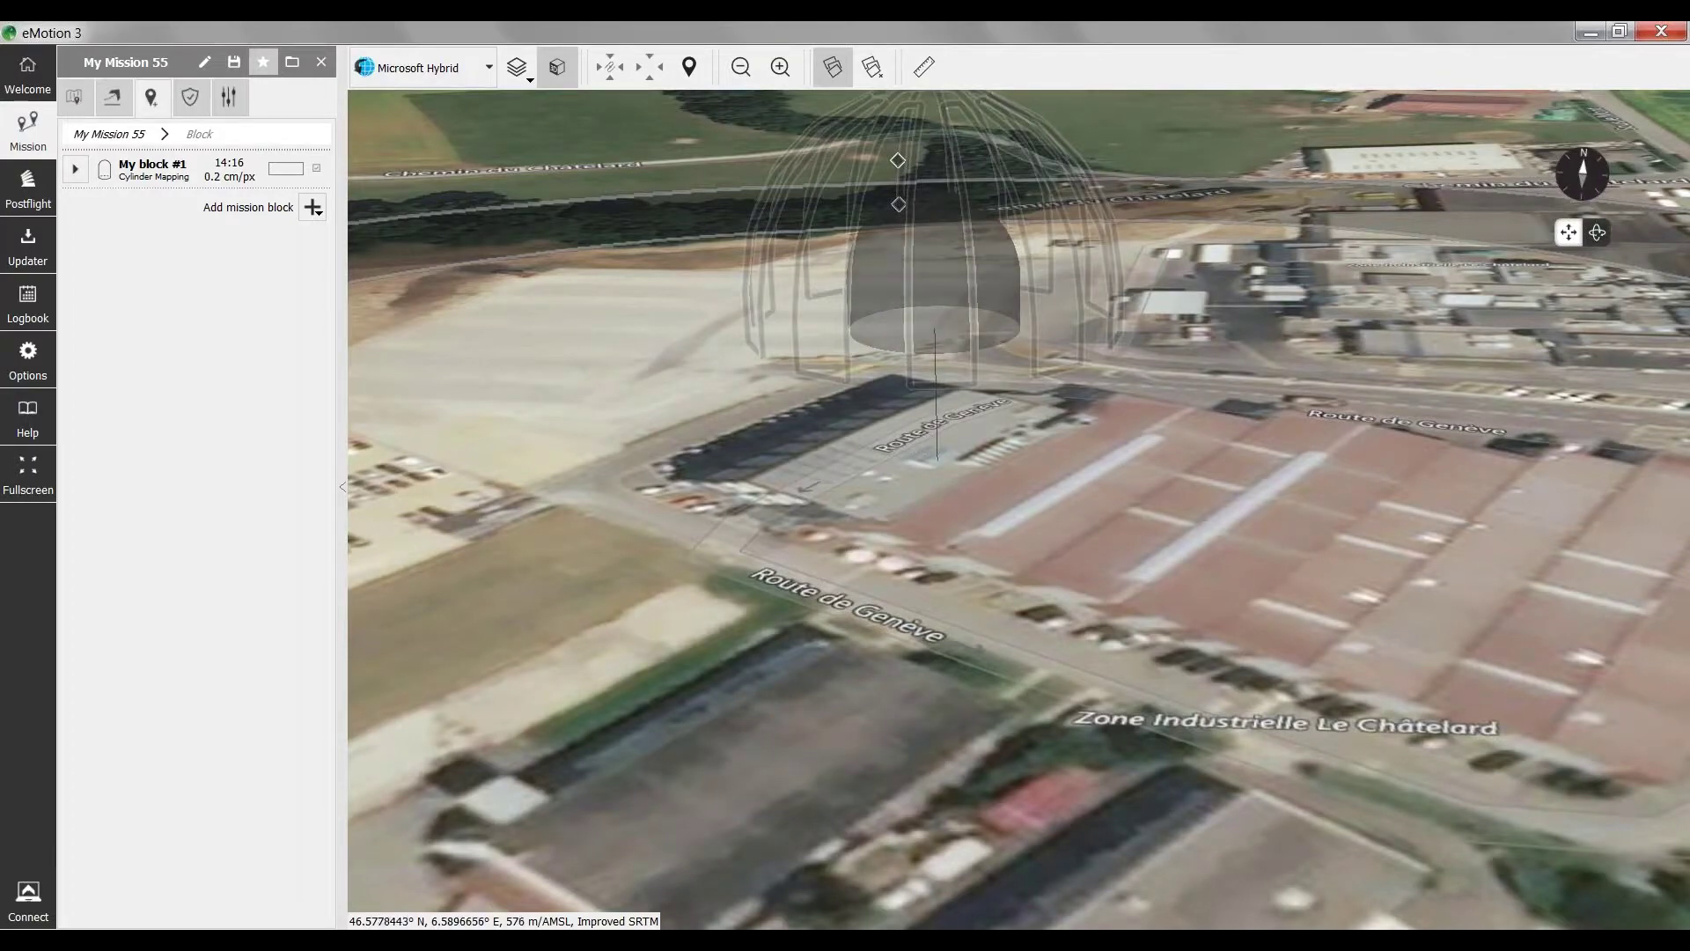
{"action": "middle_click_drag", "start_coordinate": [920, 473], "coordinate": [869, 498]}
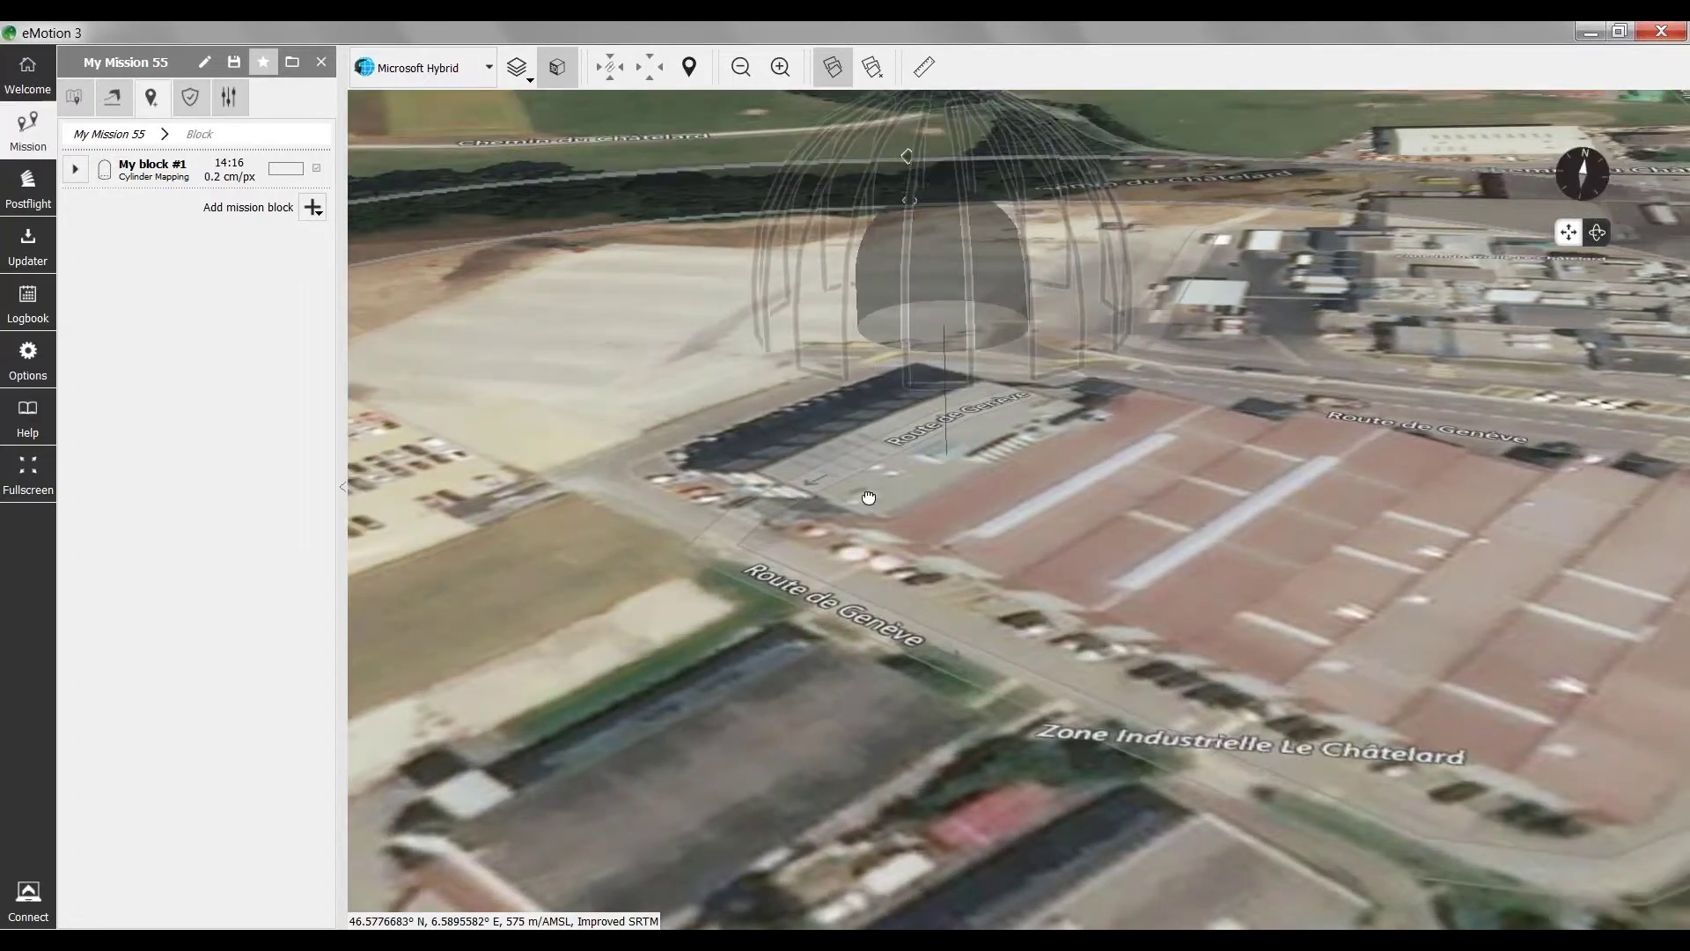
{"action": "right_click_drag", "start_coordinate": [868, 498], "coordinate": [936, 464]}
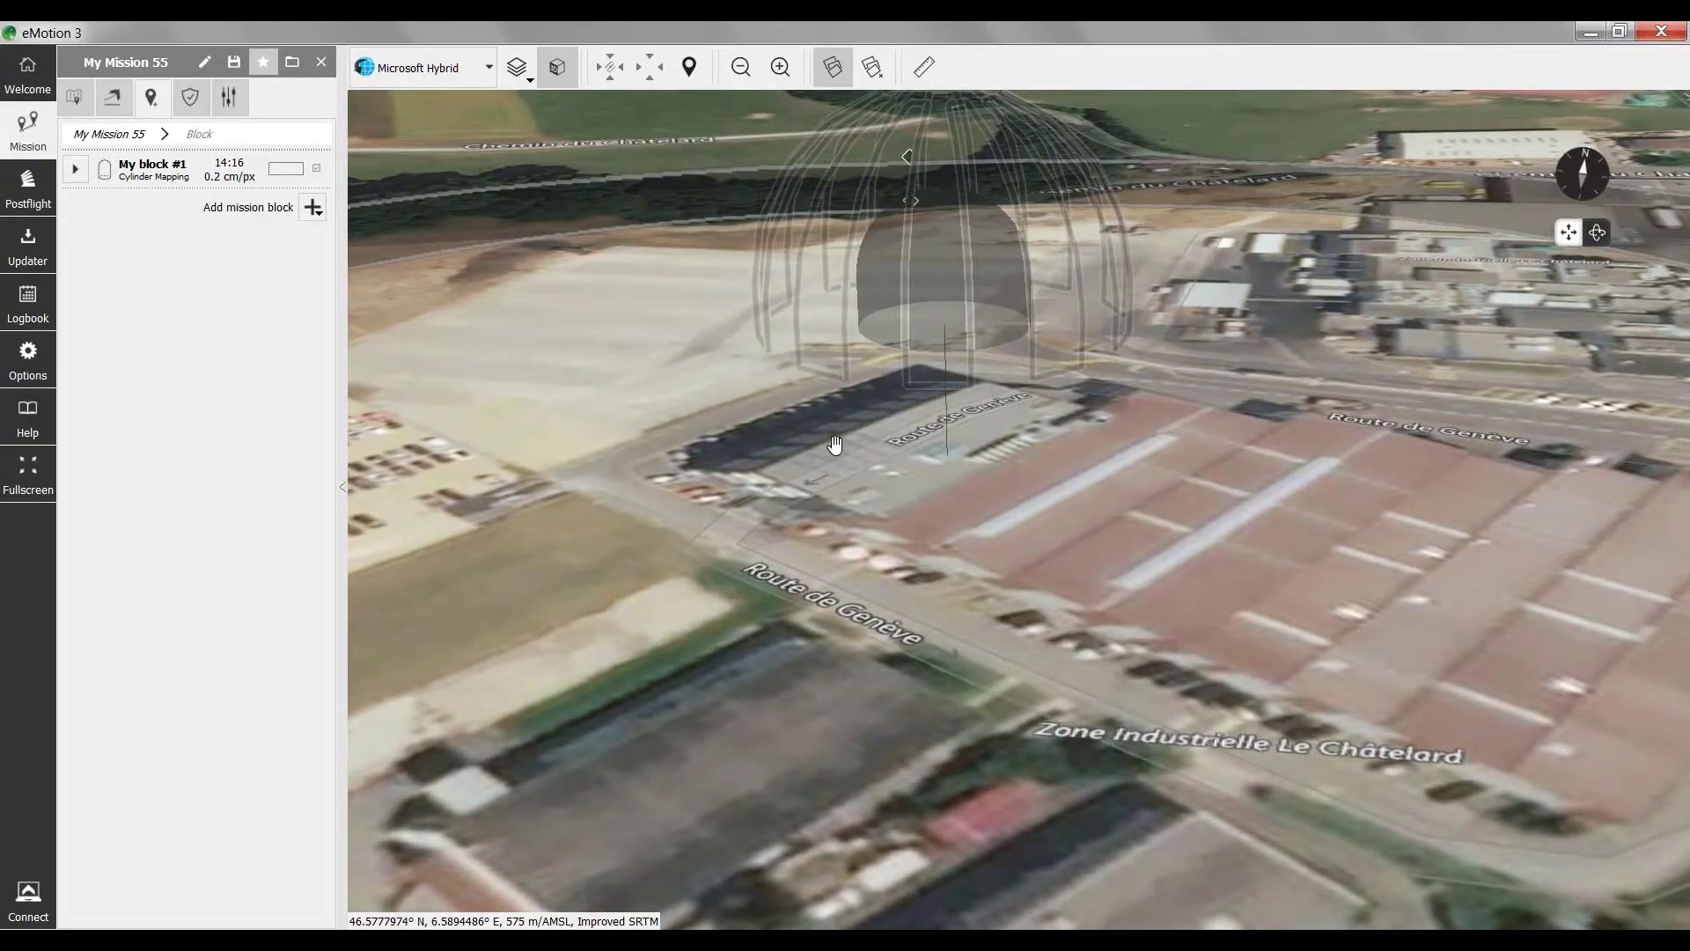
Step: Set the base of cylinder block My block #1 to 0 m above elevation data (AED) and review its altitude reference options
{"action": "left_click", "coordinate": [76, 176]}
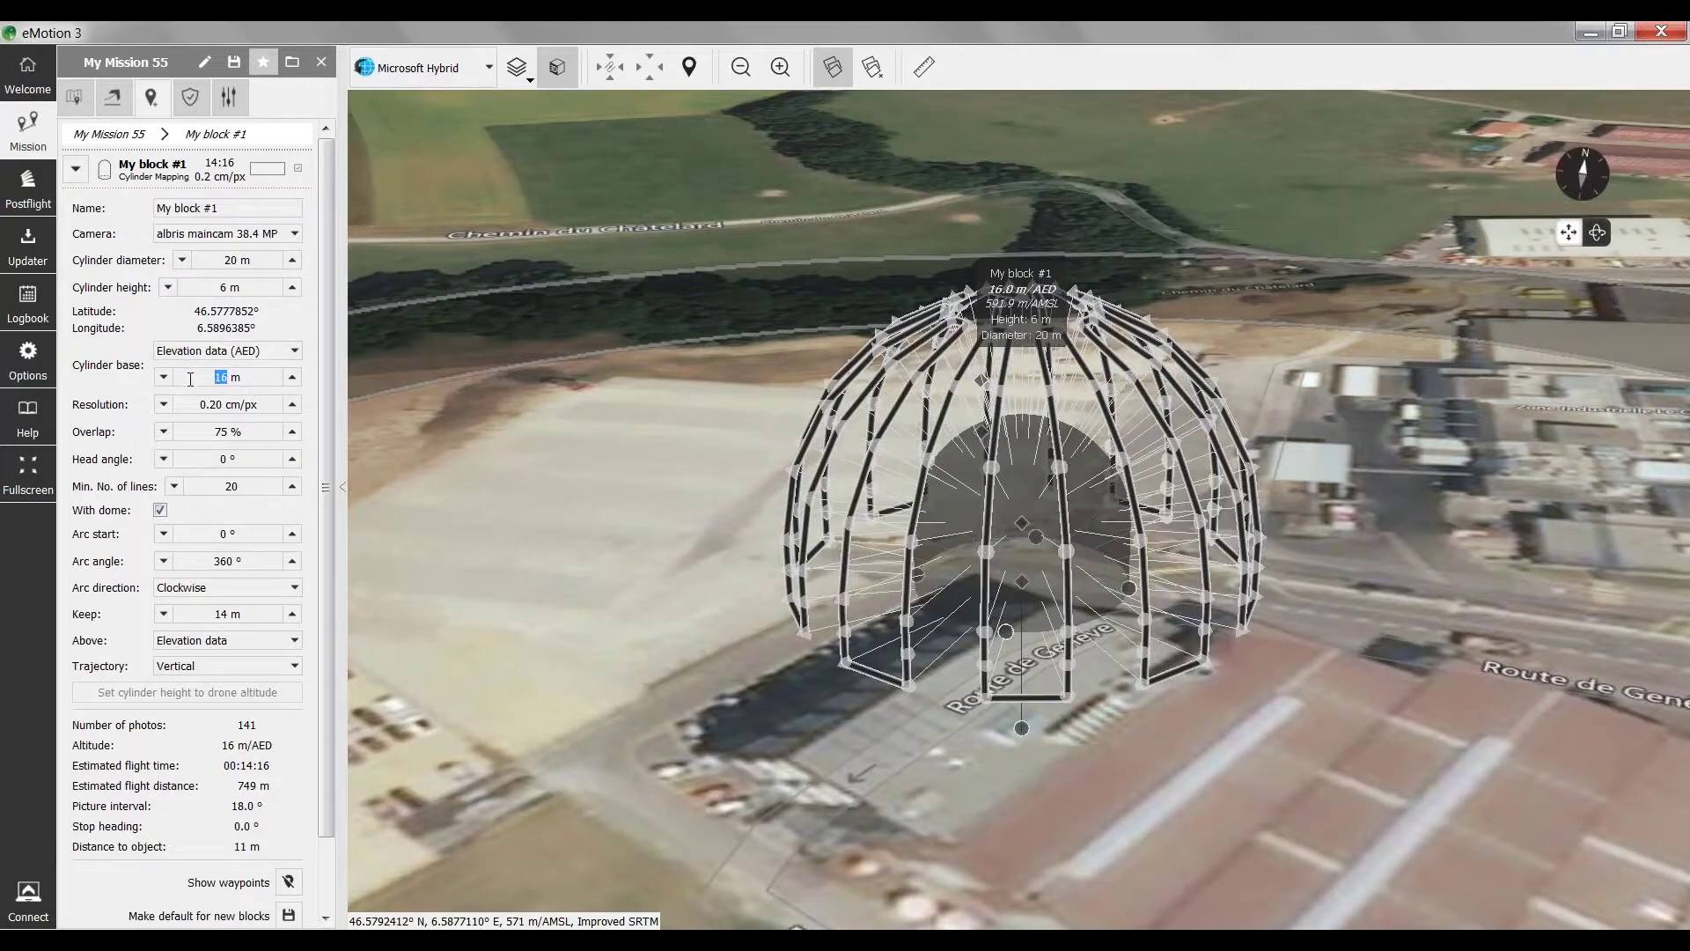
{"action": "key", "text": "Return"}
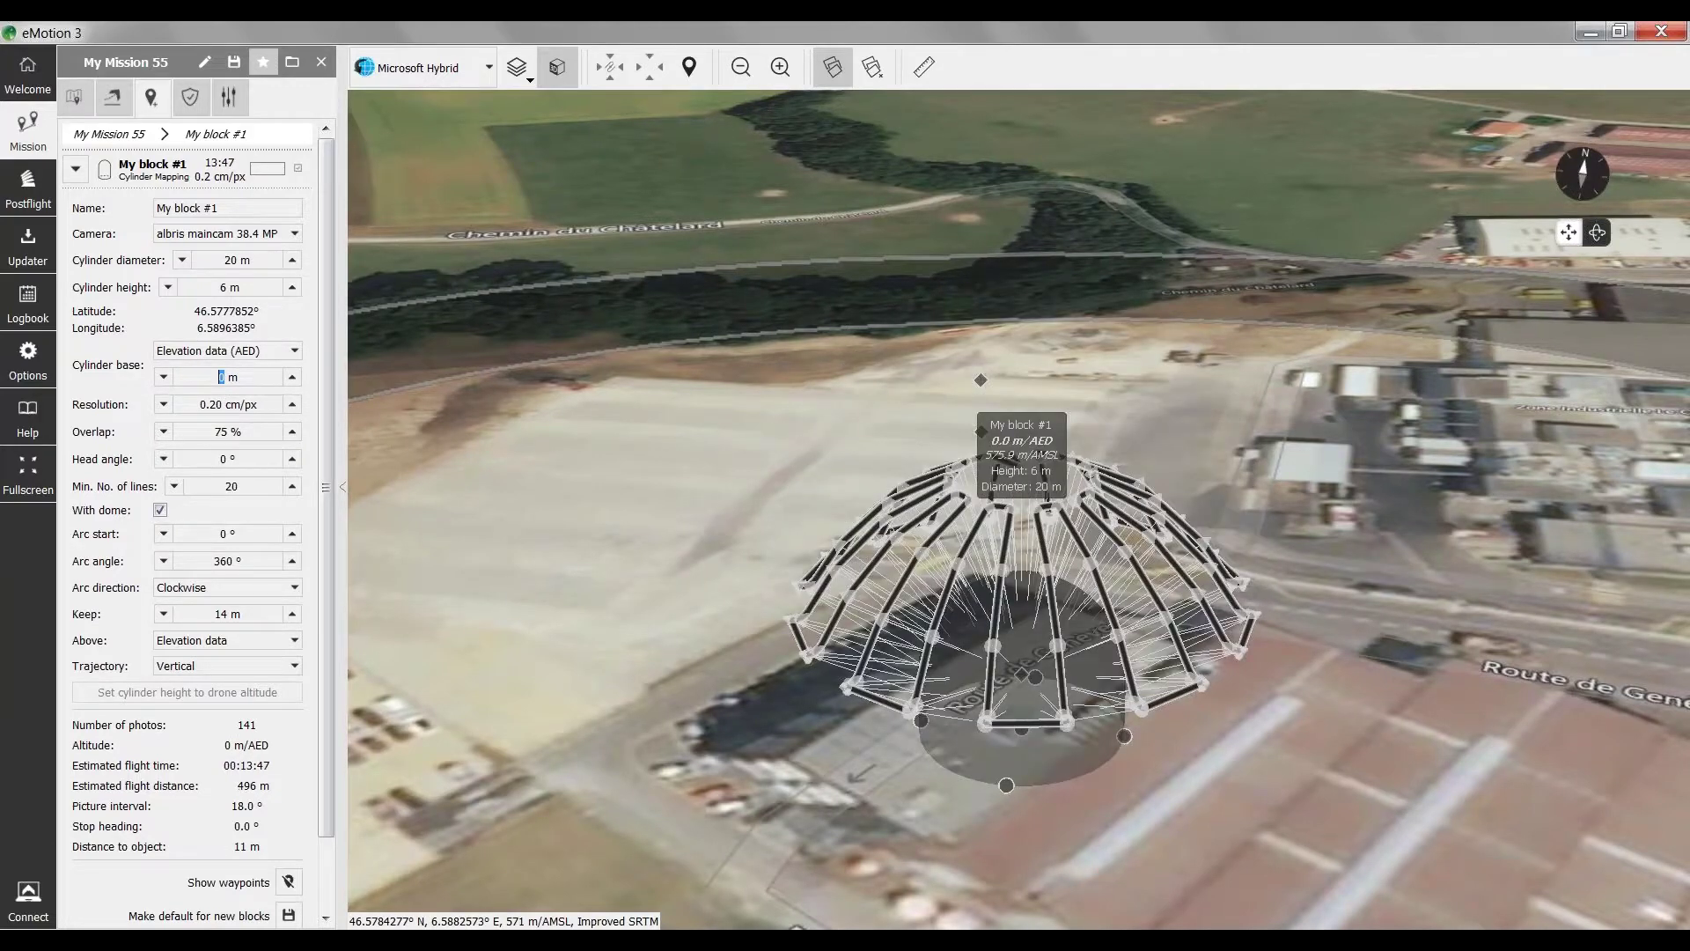
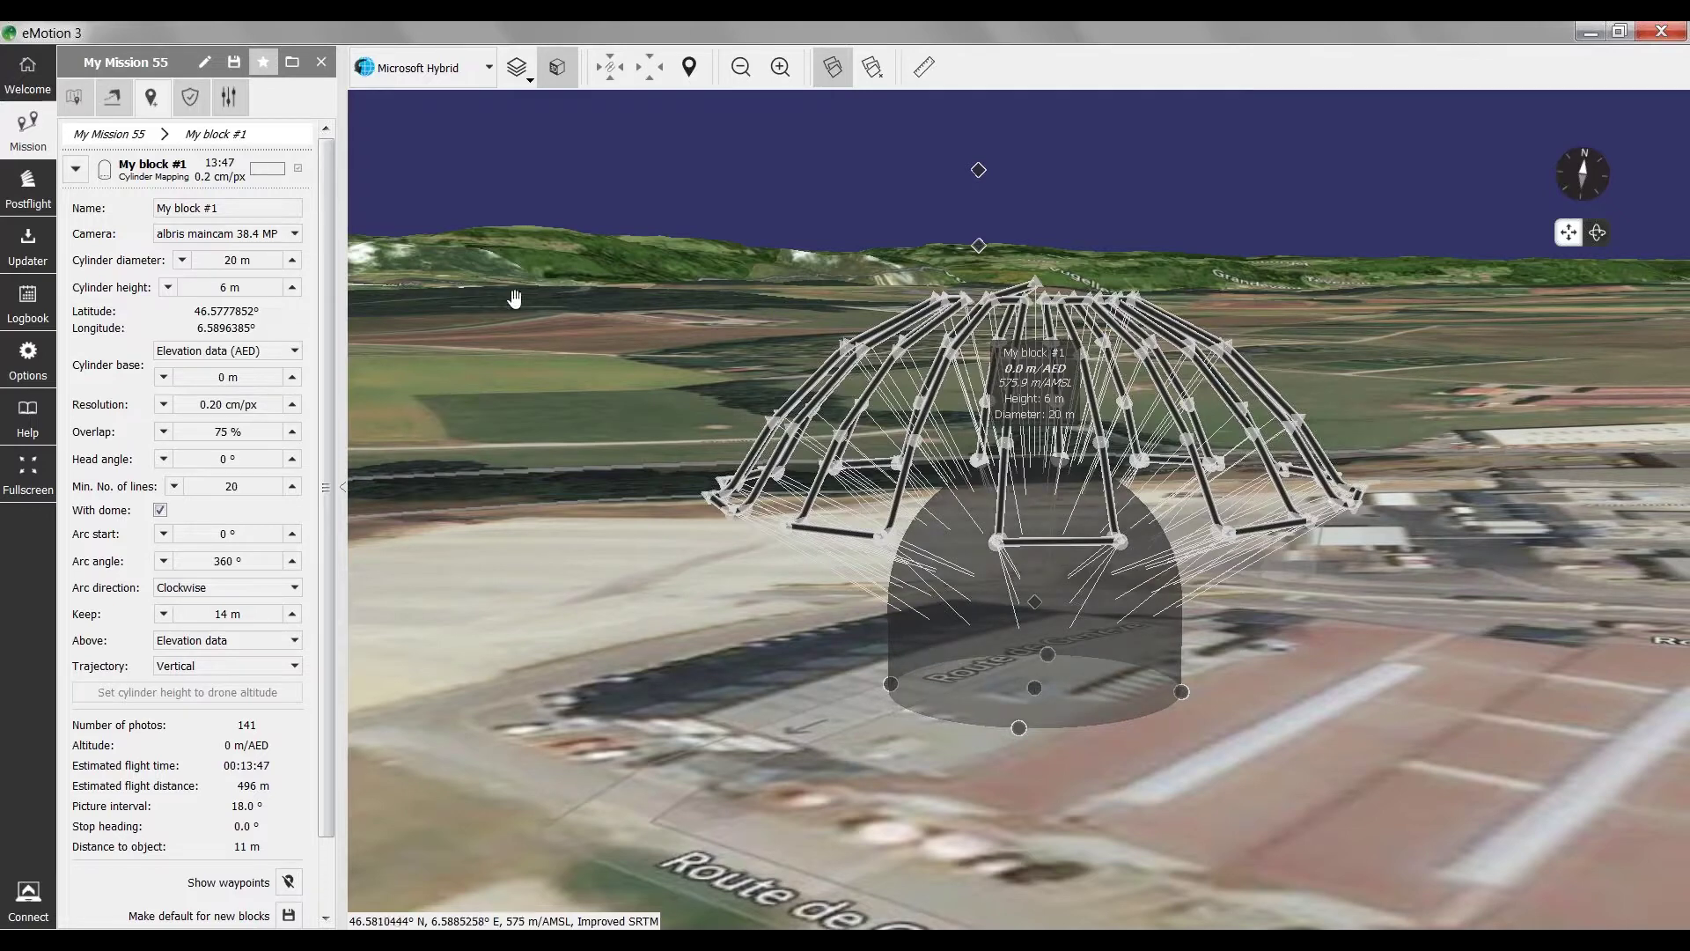
{"action": "left_click", "coordinate": [260, 354]}
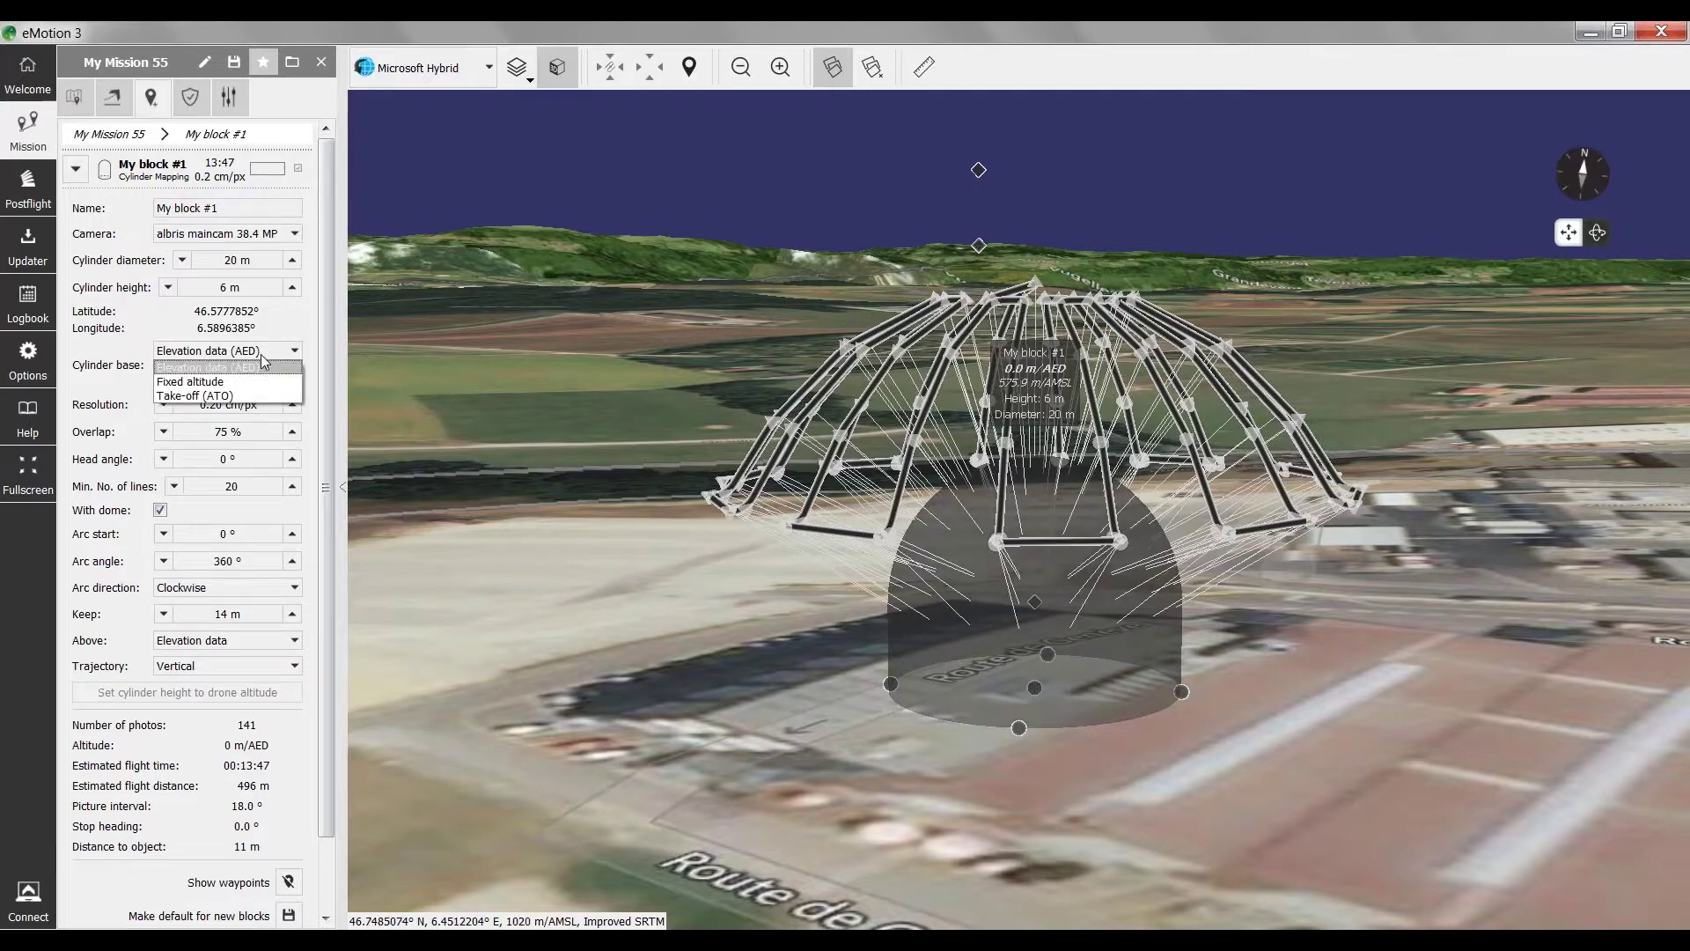
{"action": "left_click", "coordinate": [262, 356]}
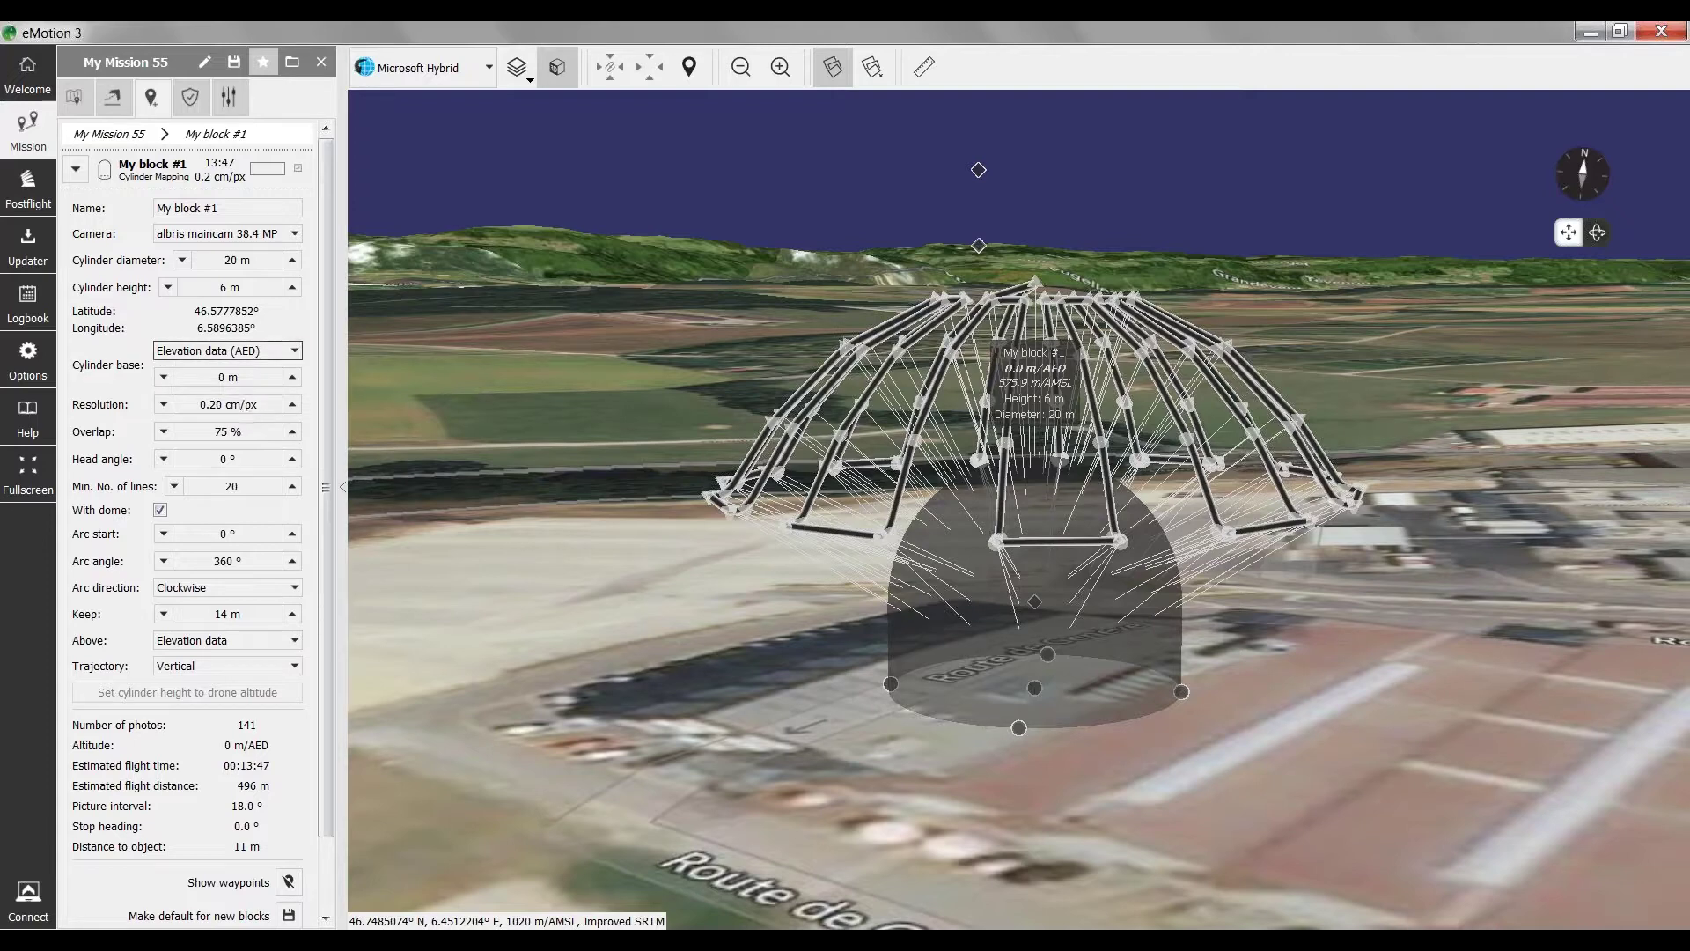
{"action": "left_click", "coordinate": [246, 352]}
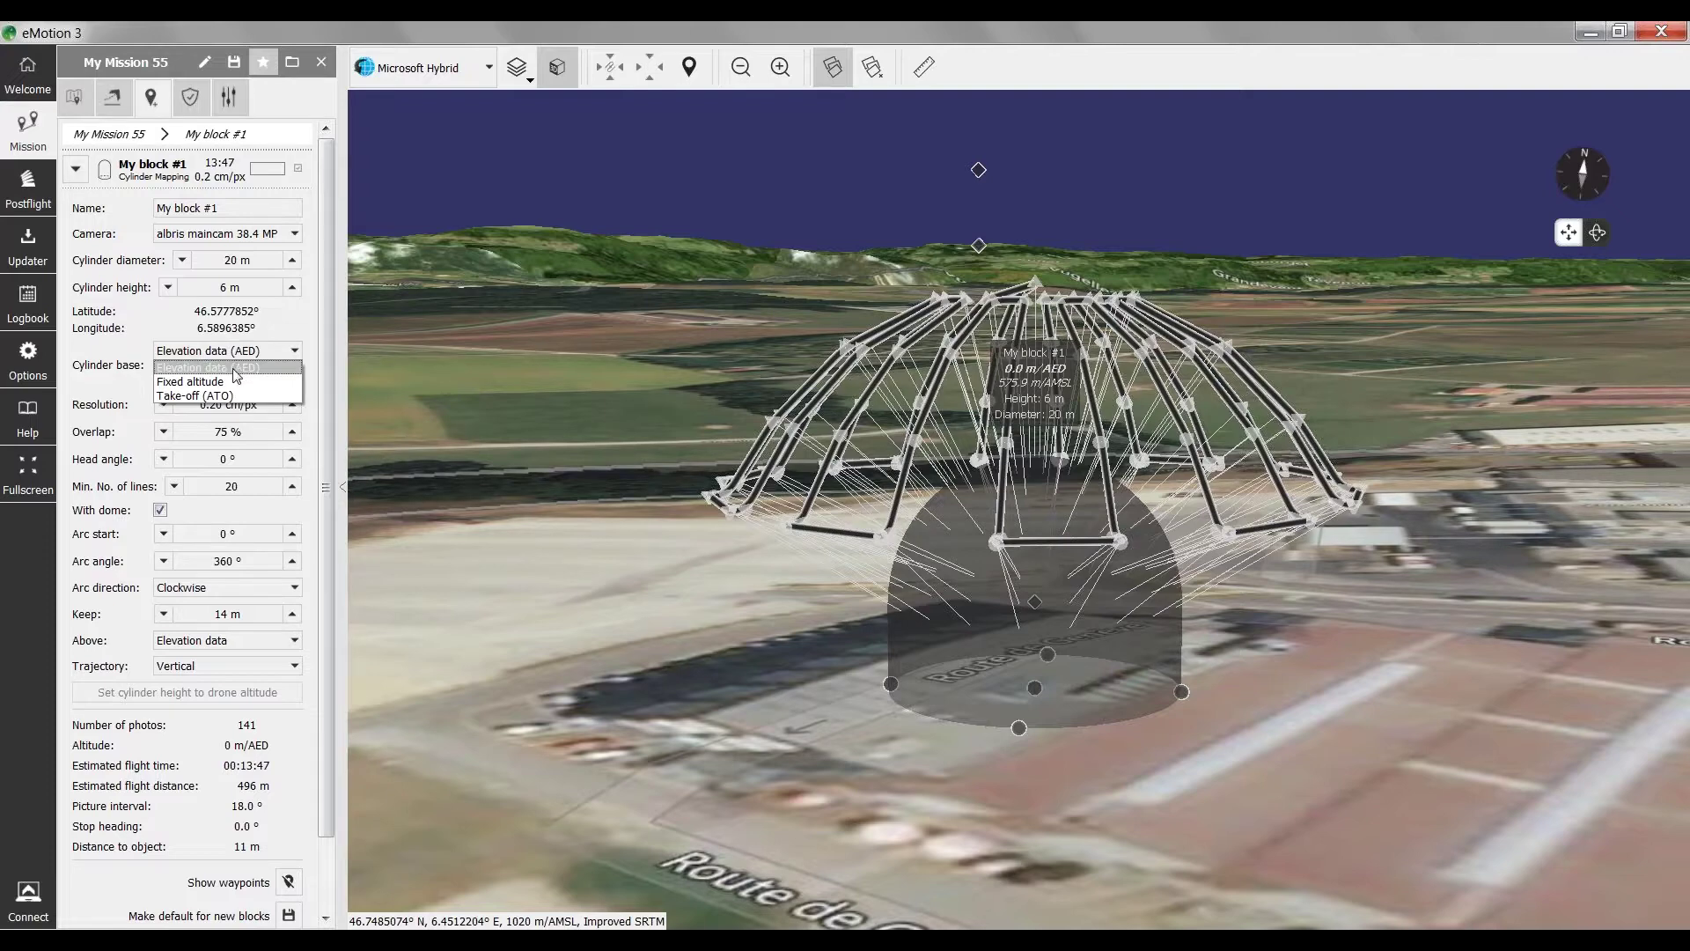
{"action": "left_click", "coordinate": [313, 372]}
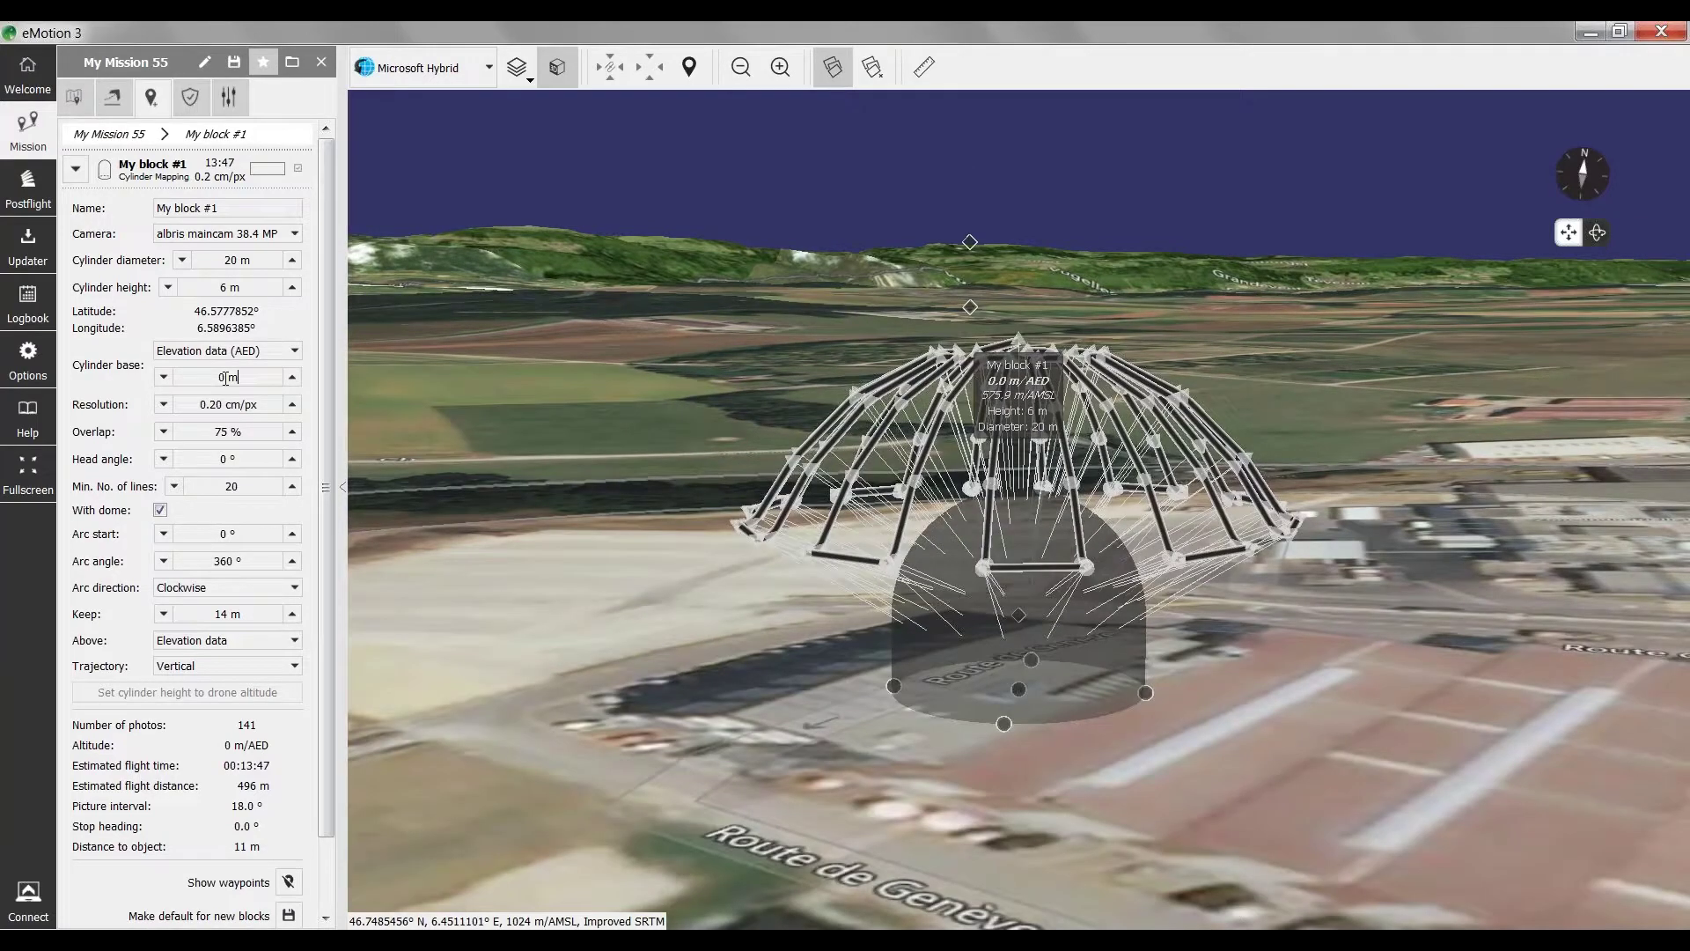
Step: Set the cylinder base to 16 m above elevation data and check the block's height over the building
{"action": "left_click_drag", "start_coordinate": [226, 378], "coordinate": [179, 378]}
{"action": "type", "text": "16"}
{"action": "key", "text": "Return"}
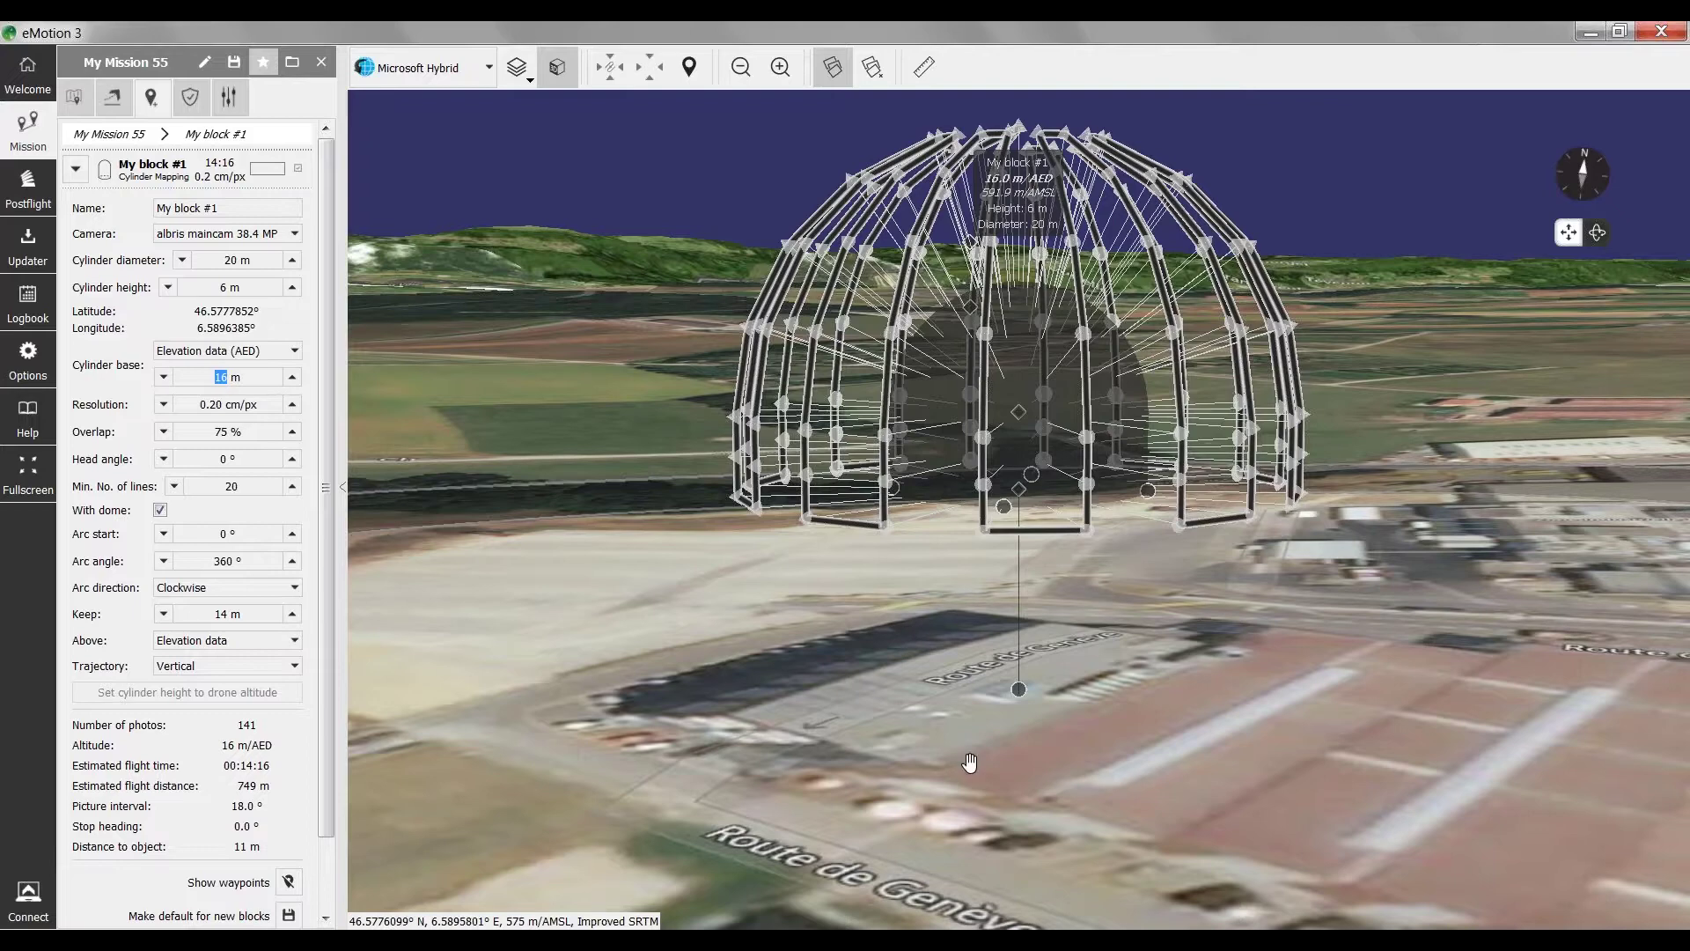
{"action": "middle_click_drag", "start_coordinate": [1101, 716], "coordinate": [1079, 837]}
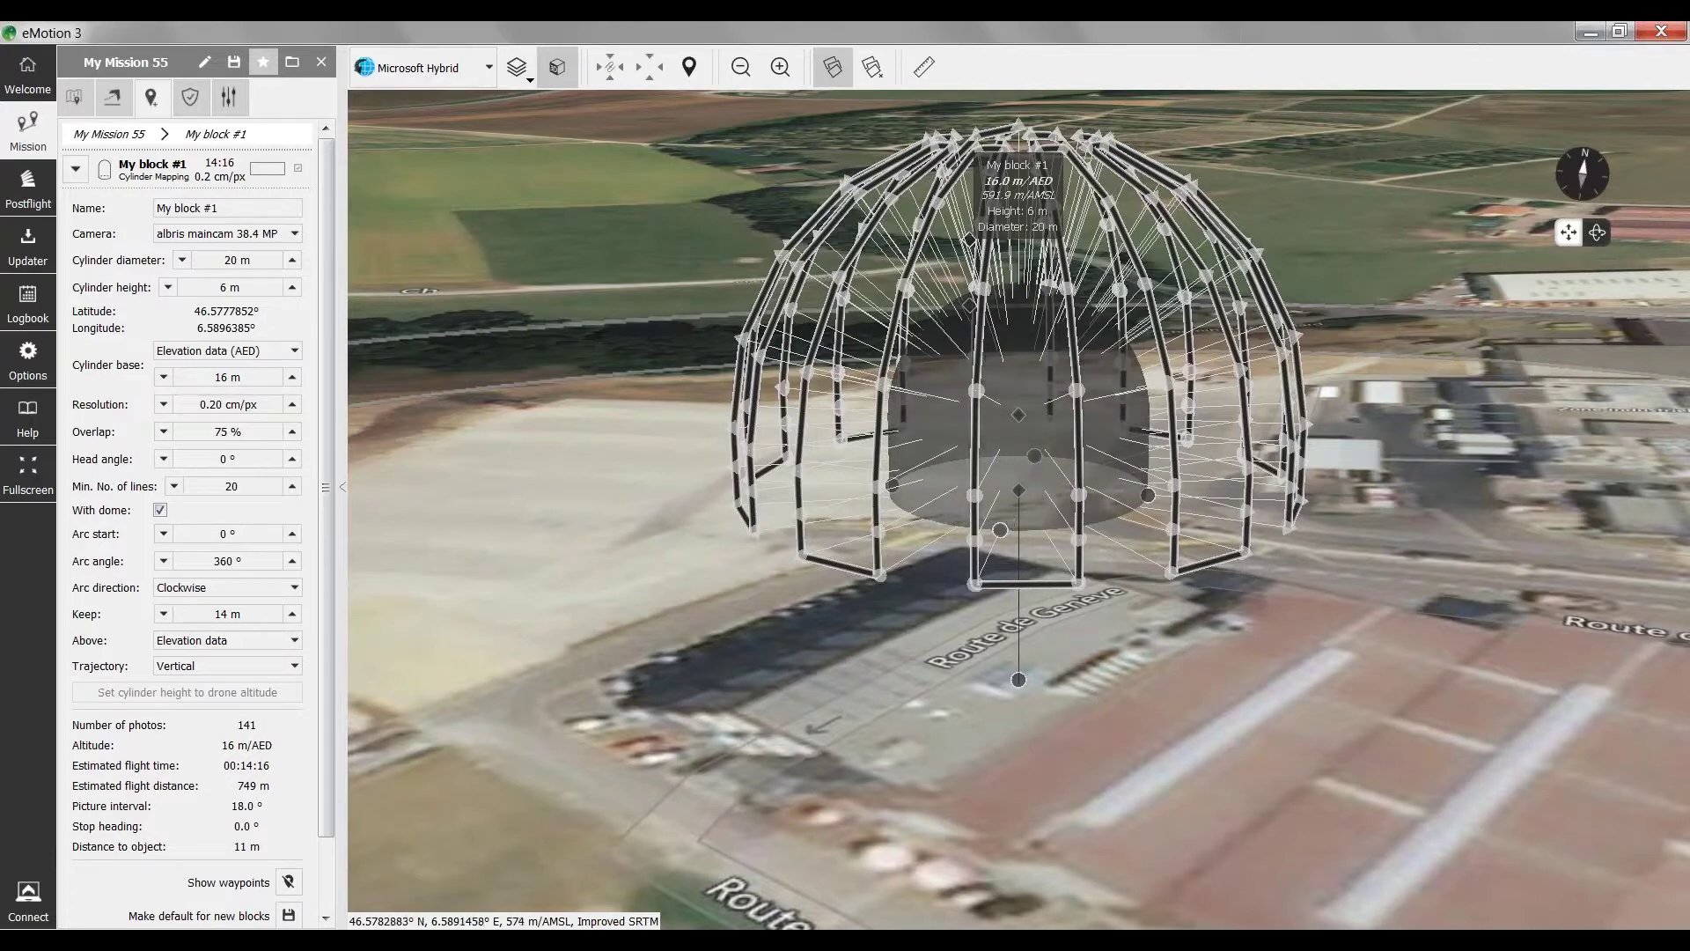
Step: Start an albris simulation and place the simulated drone on the building roof beneath the cylinder block
{"action": "left_click", "coordinate": [46, 898]}
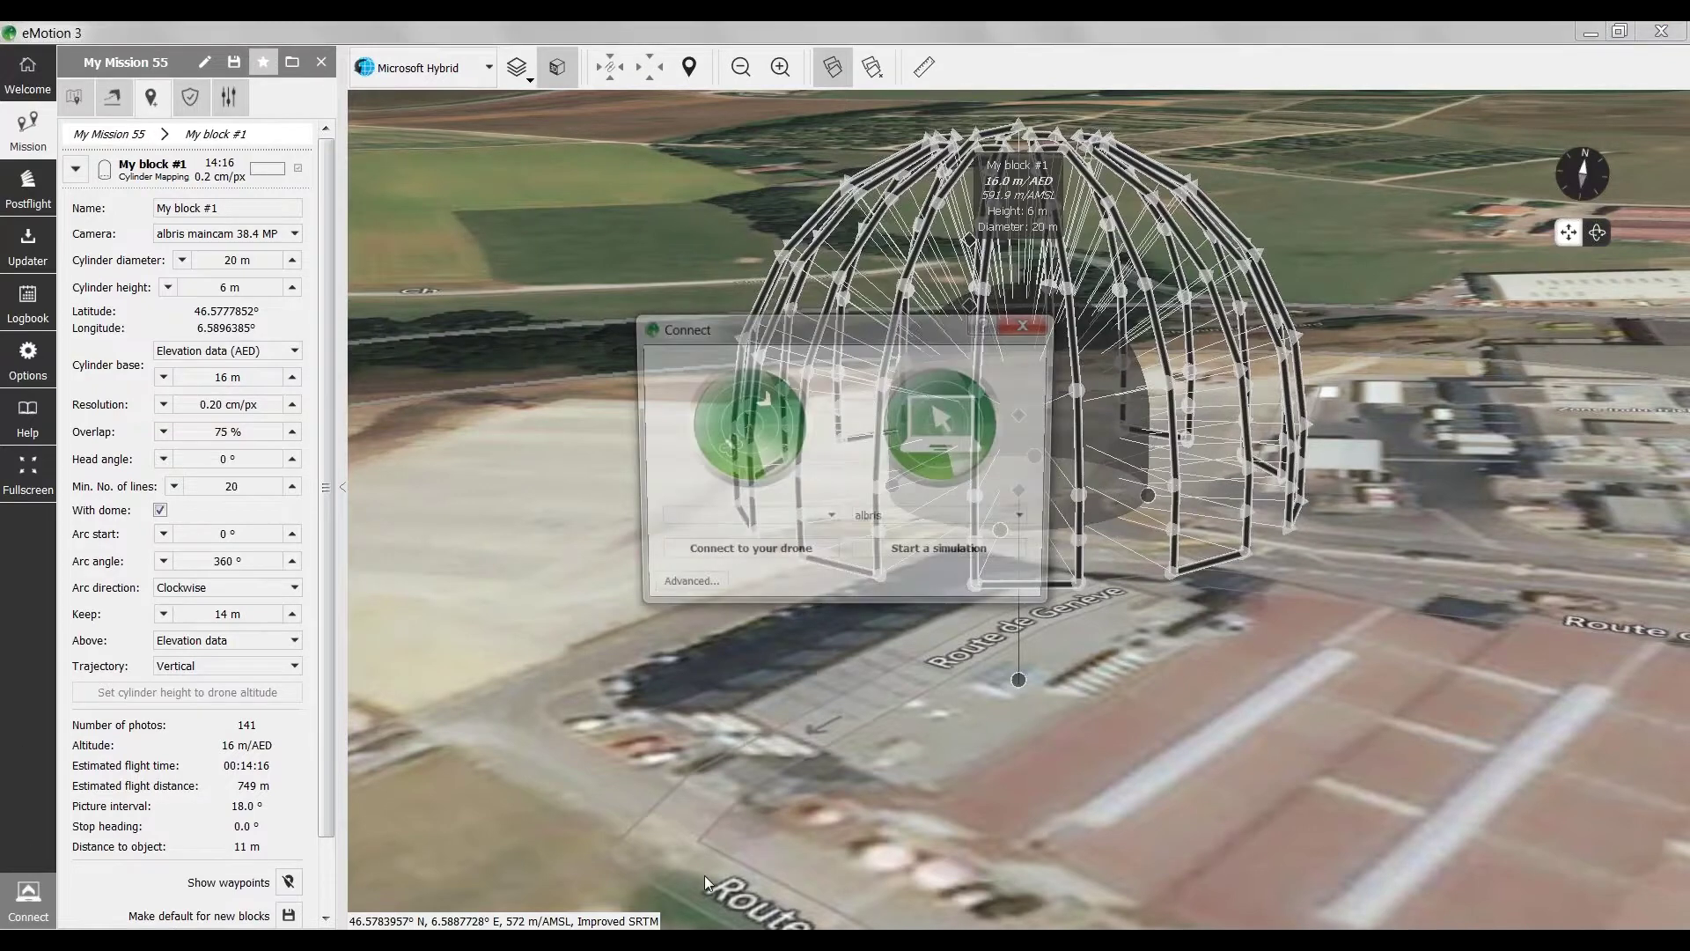
{"action": "left_click", "coordinate": [956, 561]}
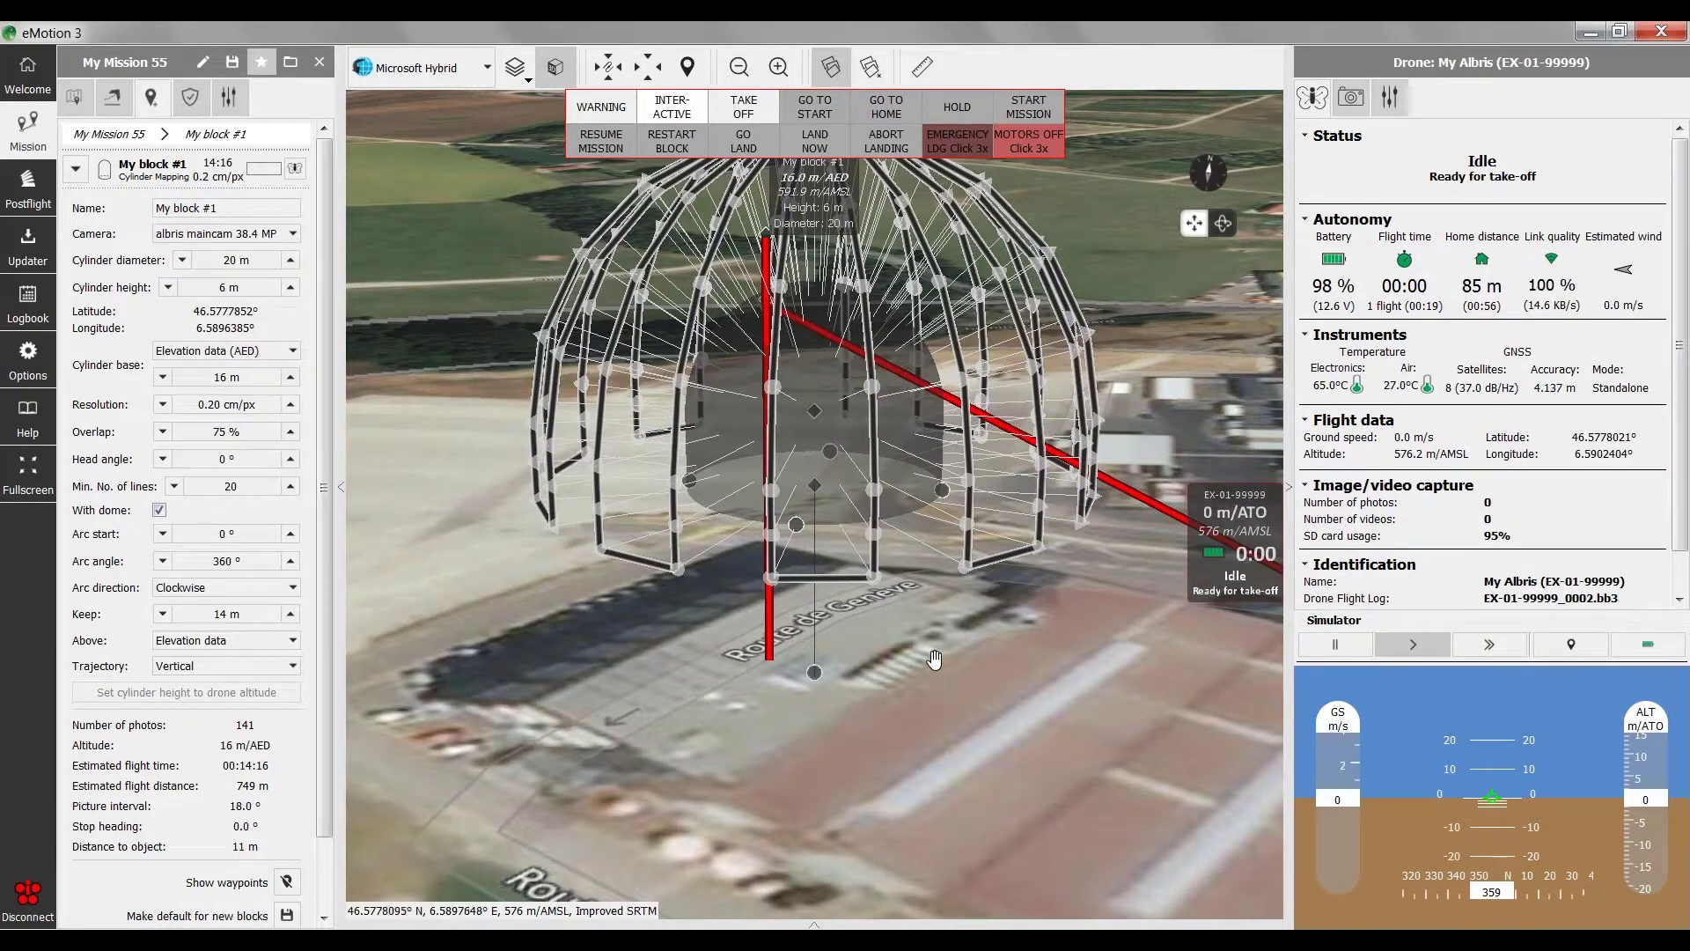
{"action": "left_click_drag", "start_coordinate": [935, 659], "coordinate": [878, 759]}
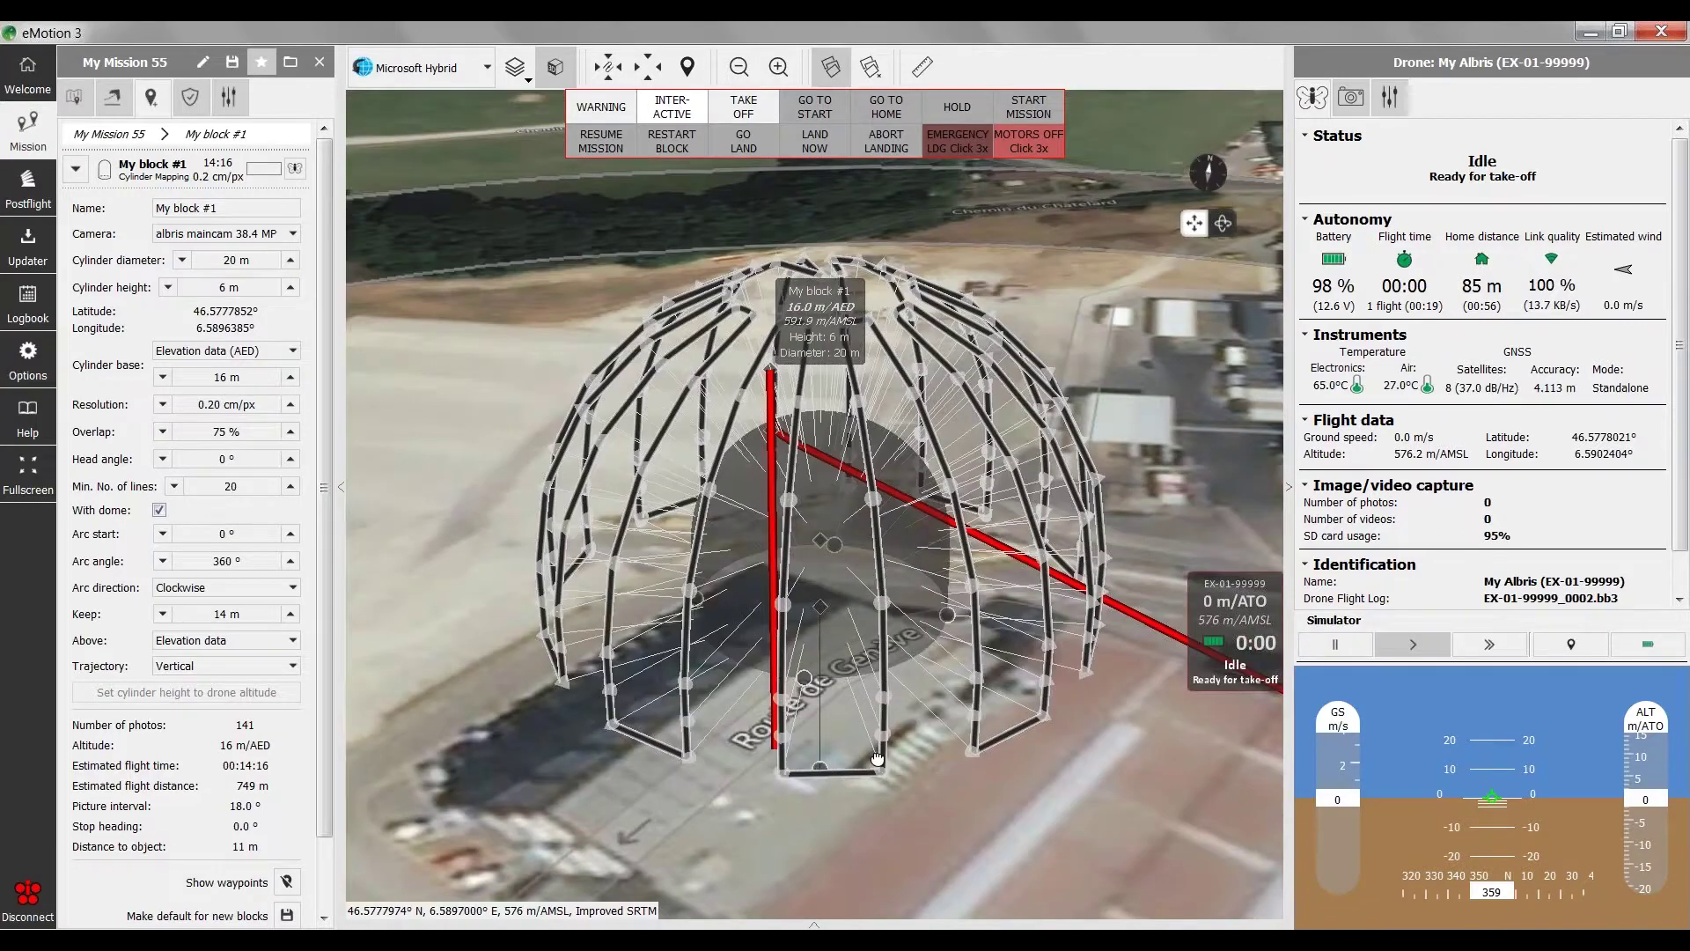
{"action": "left_click", "coordinate": [878, 759]}
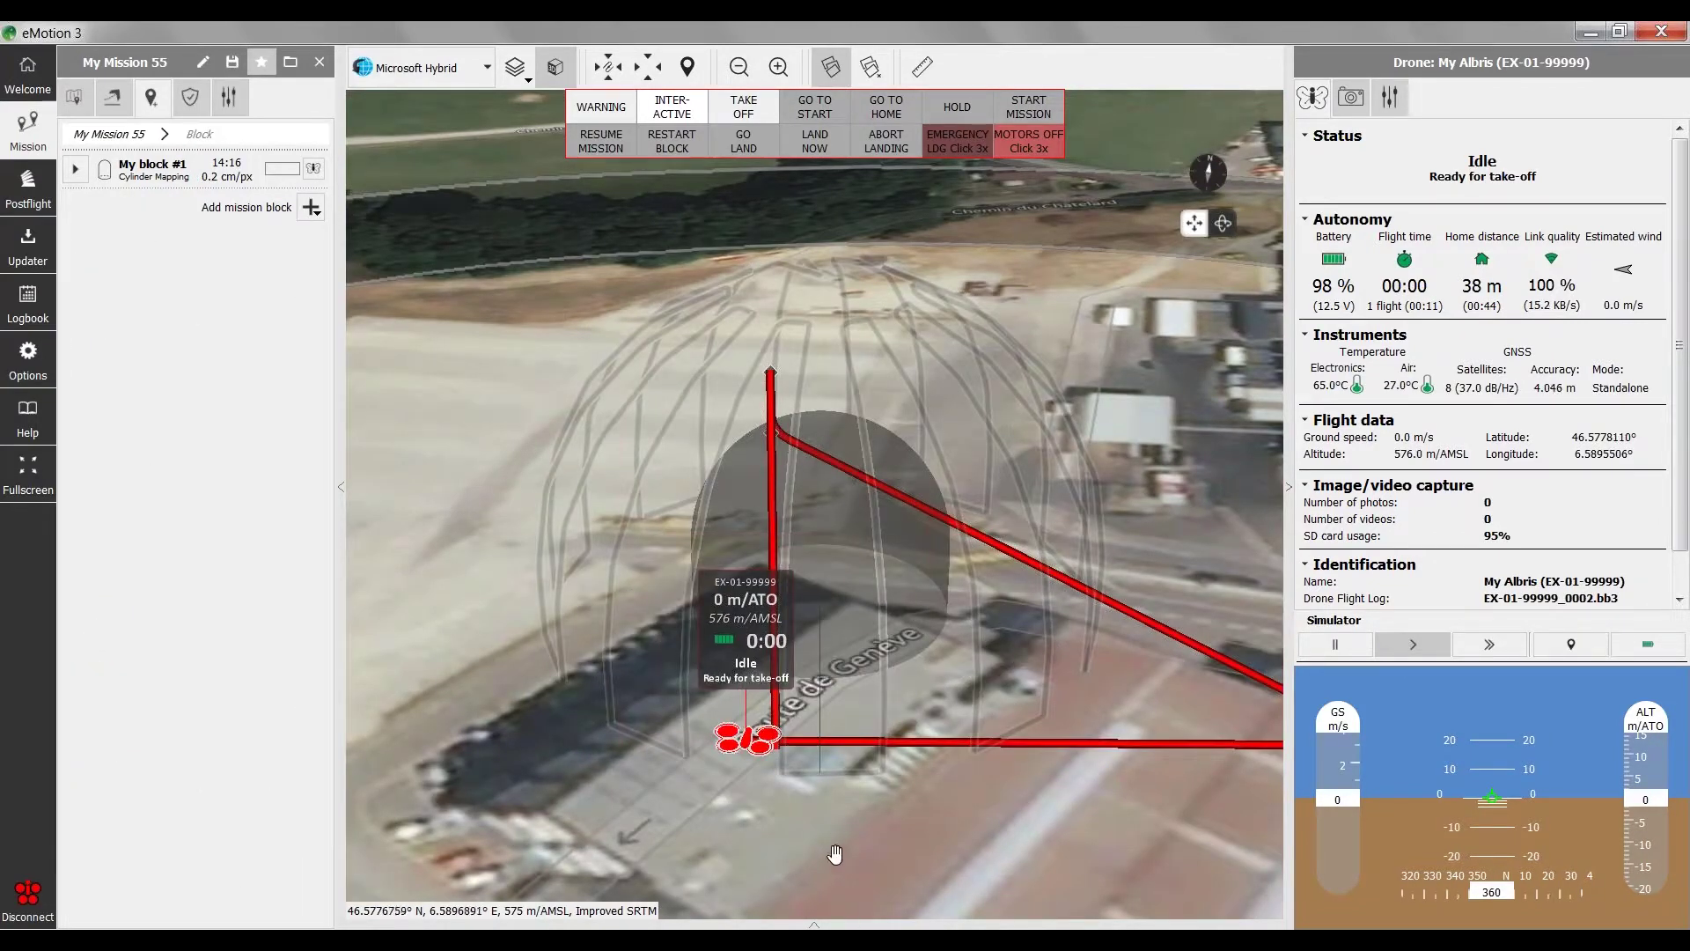
{"action": "middle_click_drag", "start_coordinate": [826, 792], "coordinate": [581, 511]}
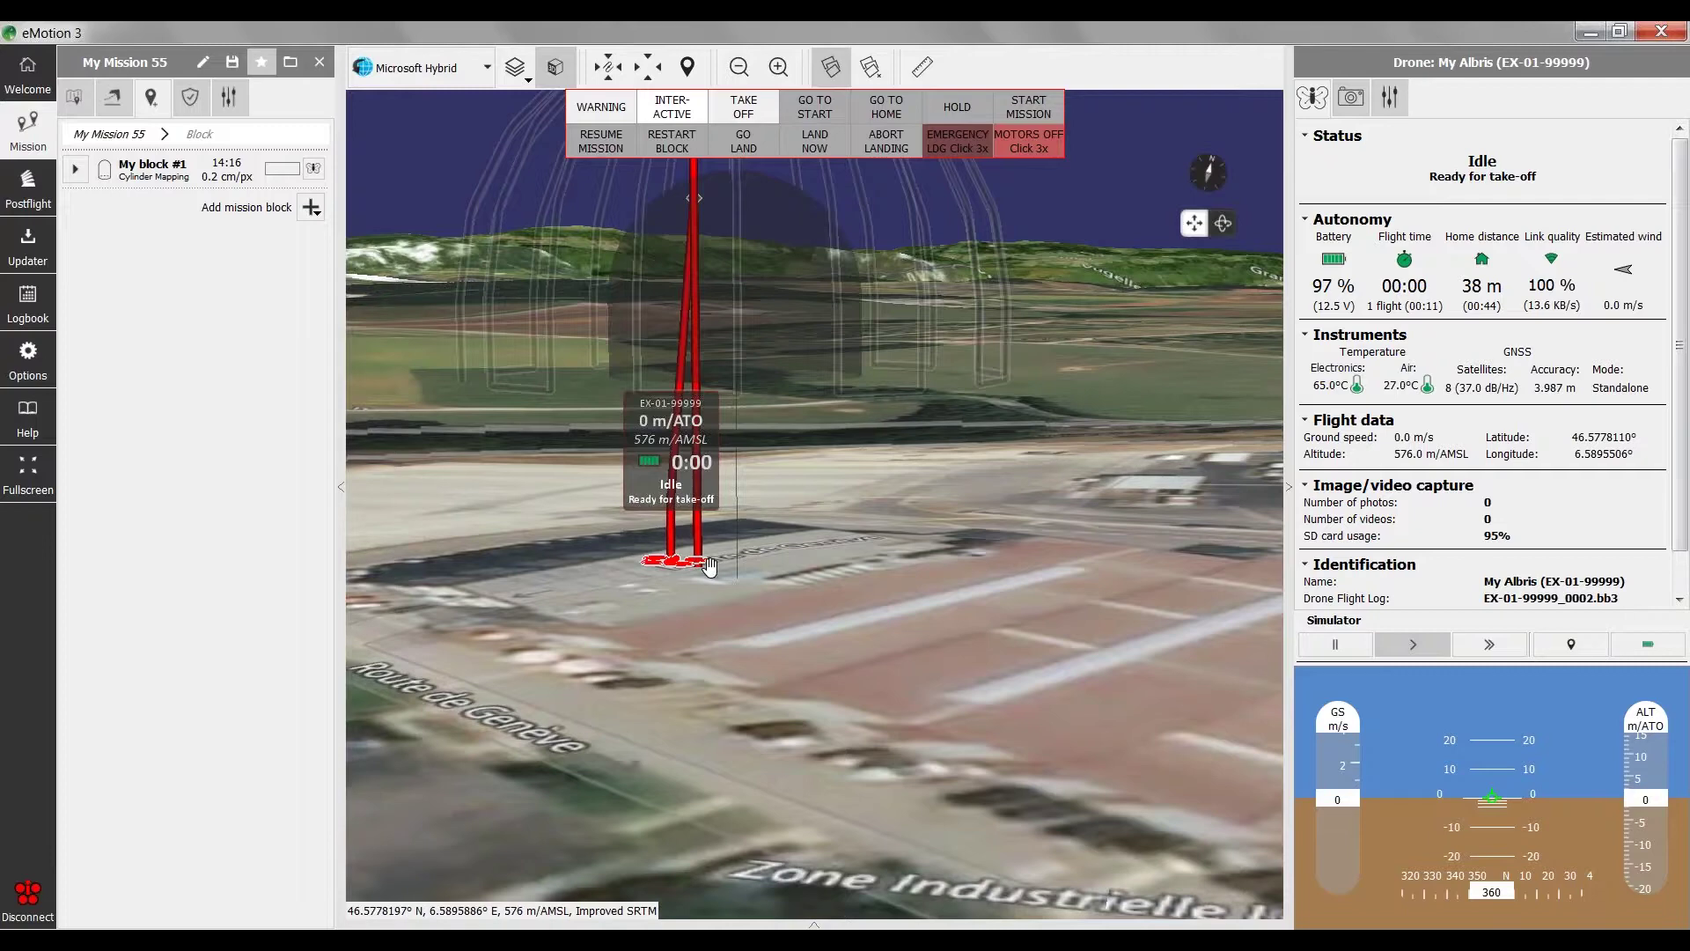
Step: Check the Start and Home waypoints and compare the cylinder block's position with the drone on the roof
{"action": "left_click", "coordinate": [122, 110]}
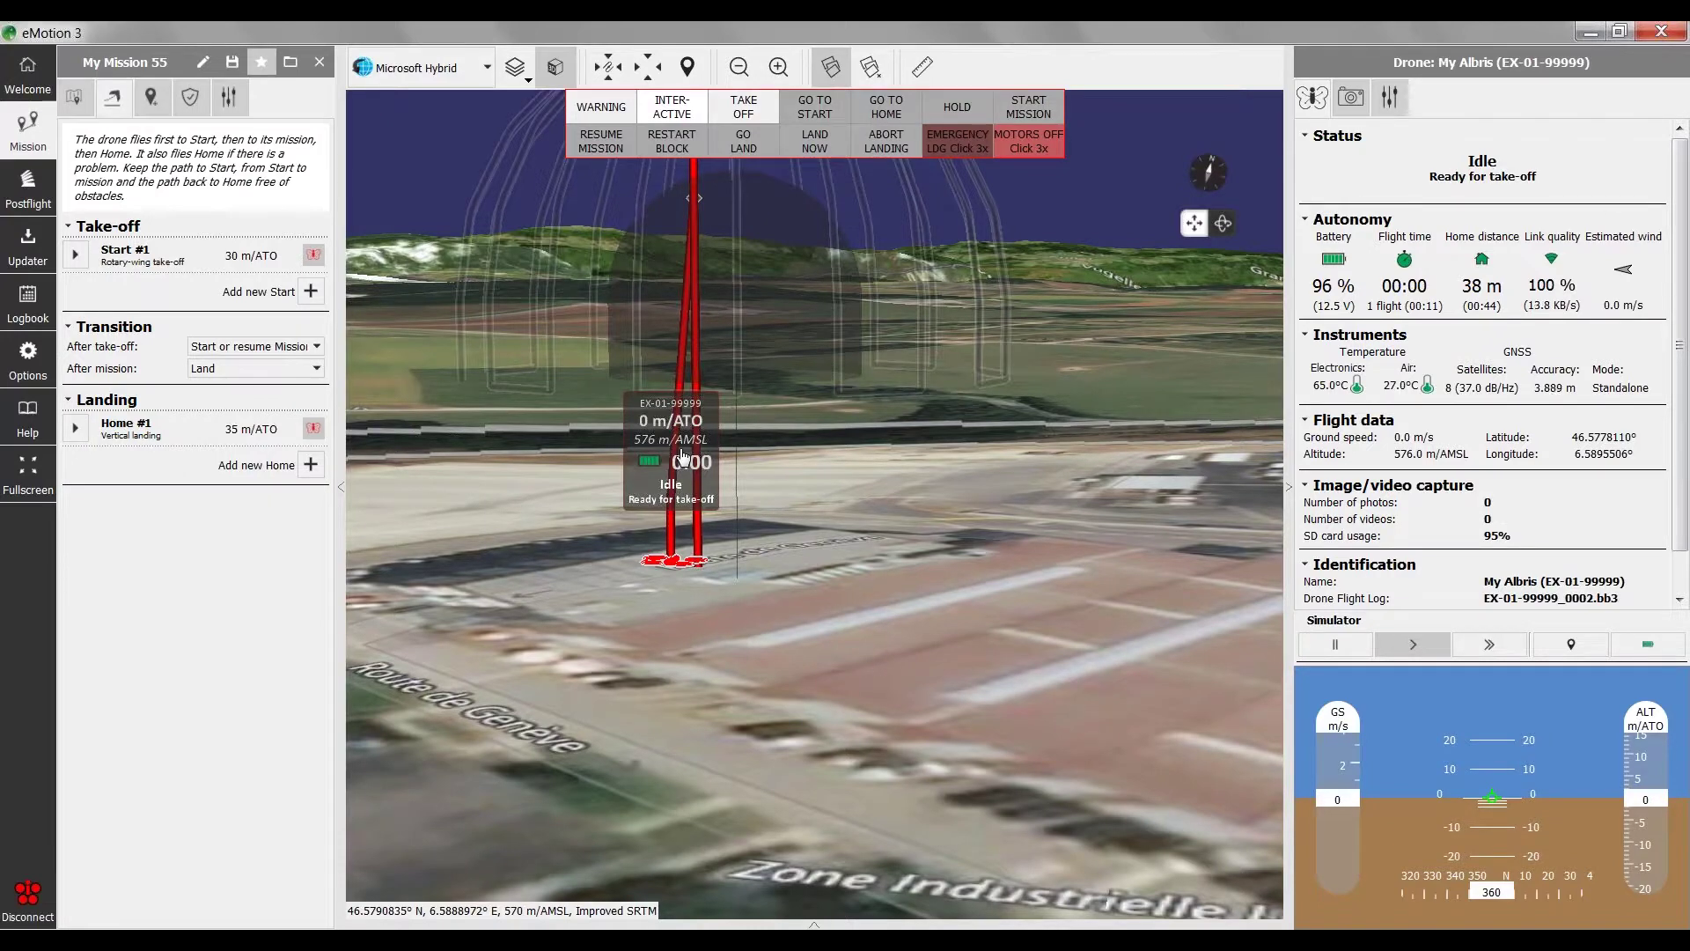
{"action": "left_click", "coordinate": [155, 111]}
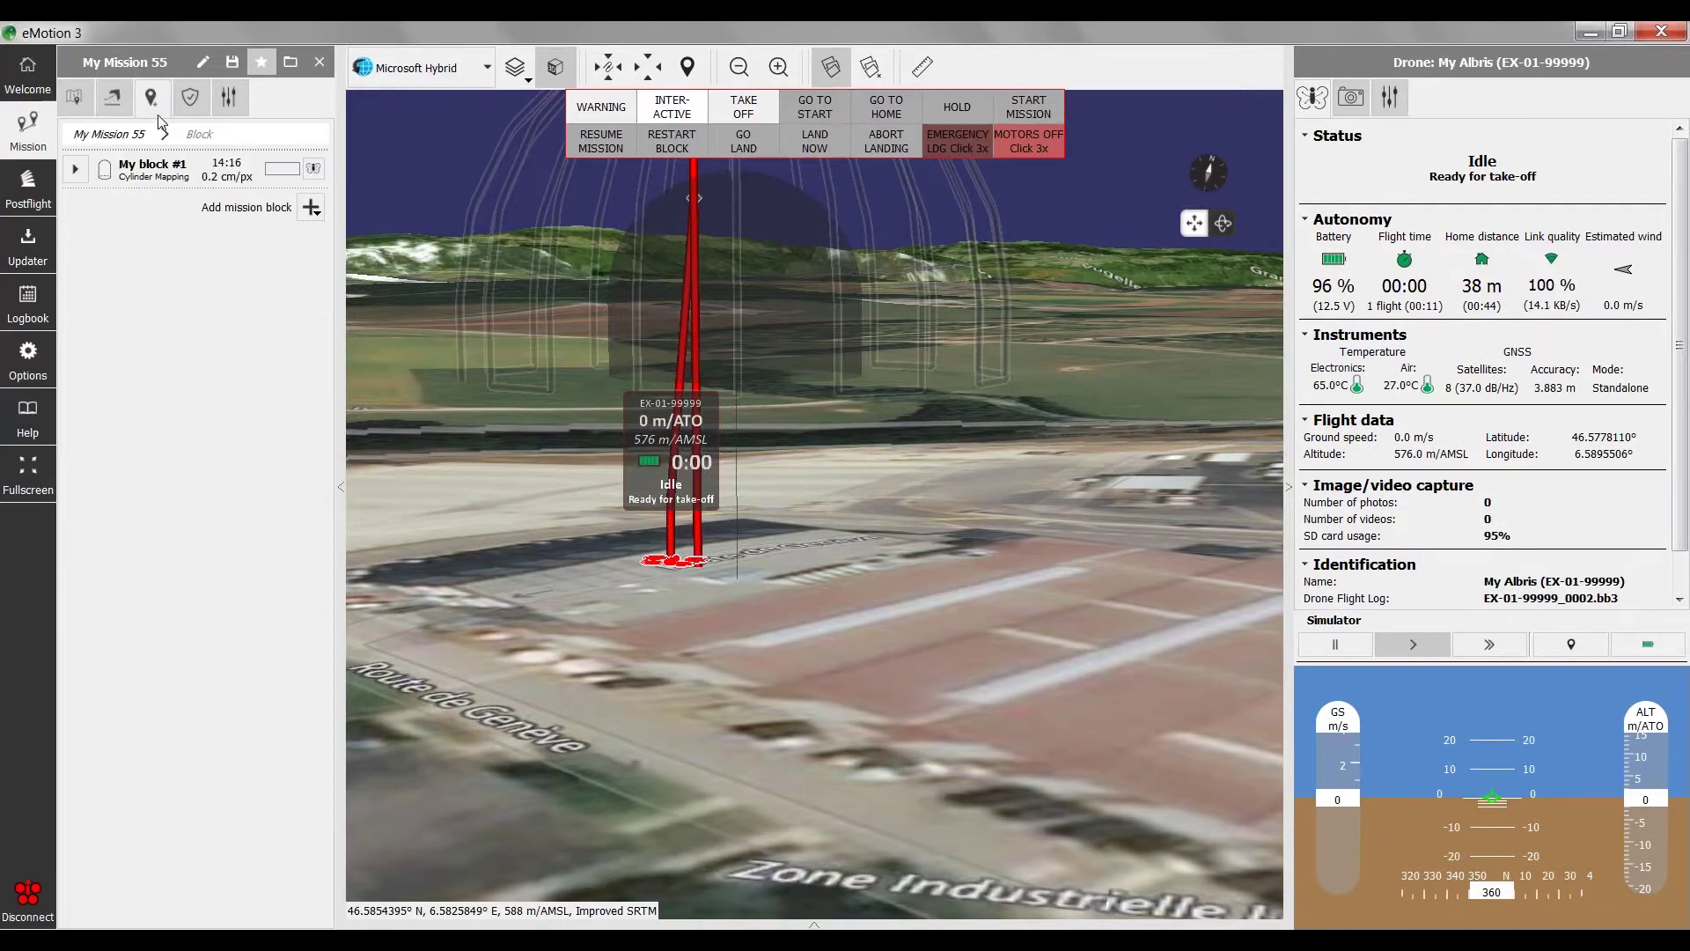
{"action": "scroll", "coordinate": [1021, 622], "scroll_direction": "down", "scroll_amount": 2}
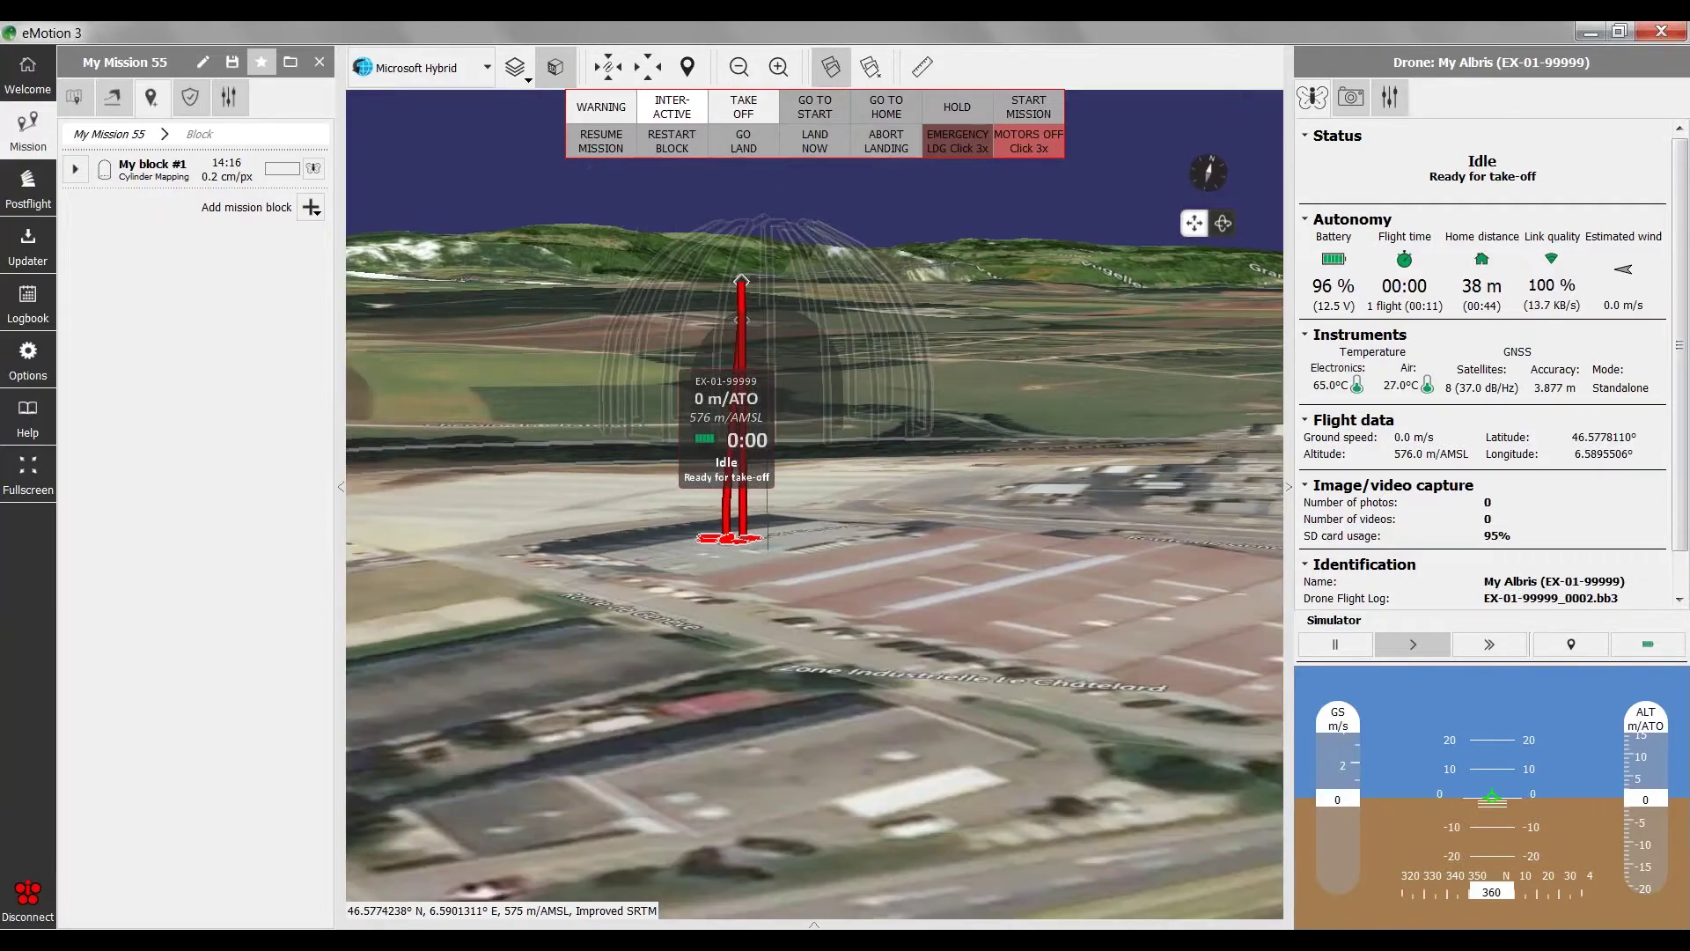
{"action": "middle_click_drag", "start_coordinate": [475, 236], "coordinate": [476, 294]}
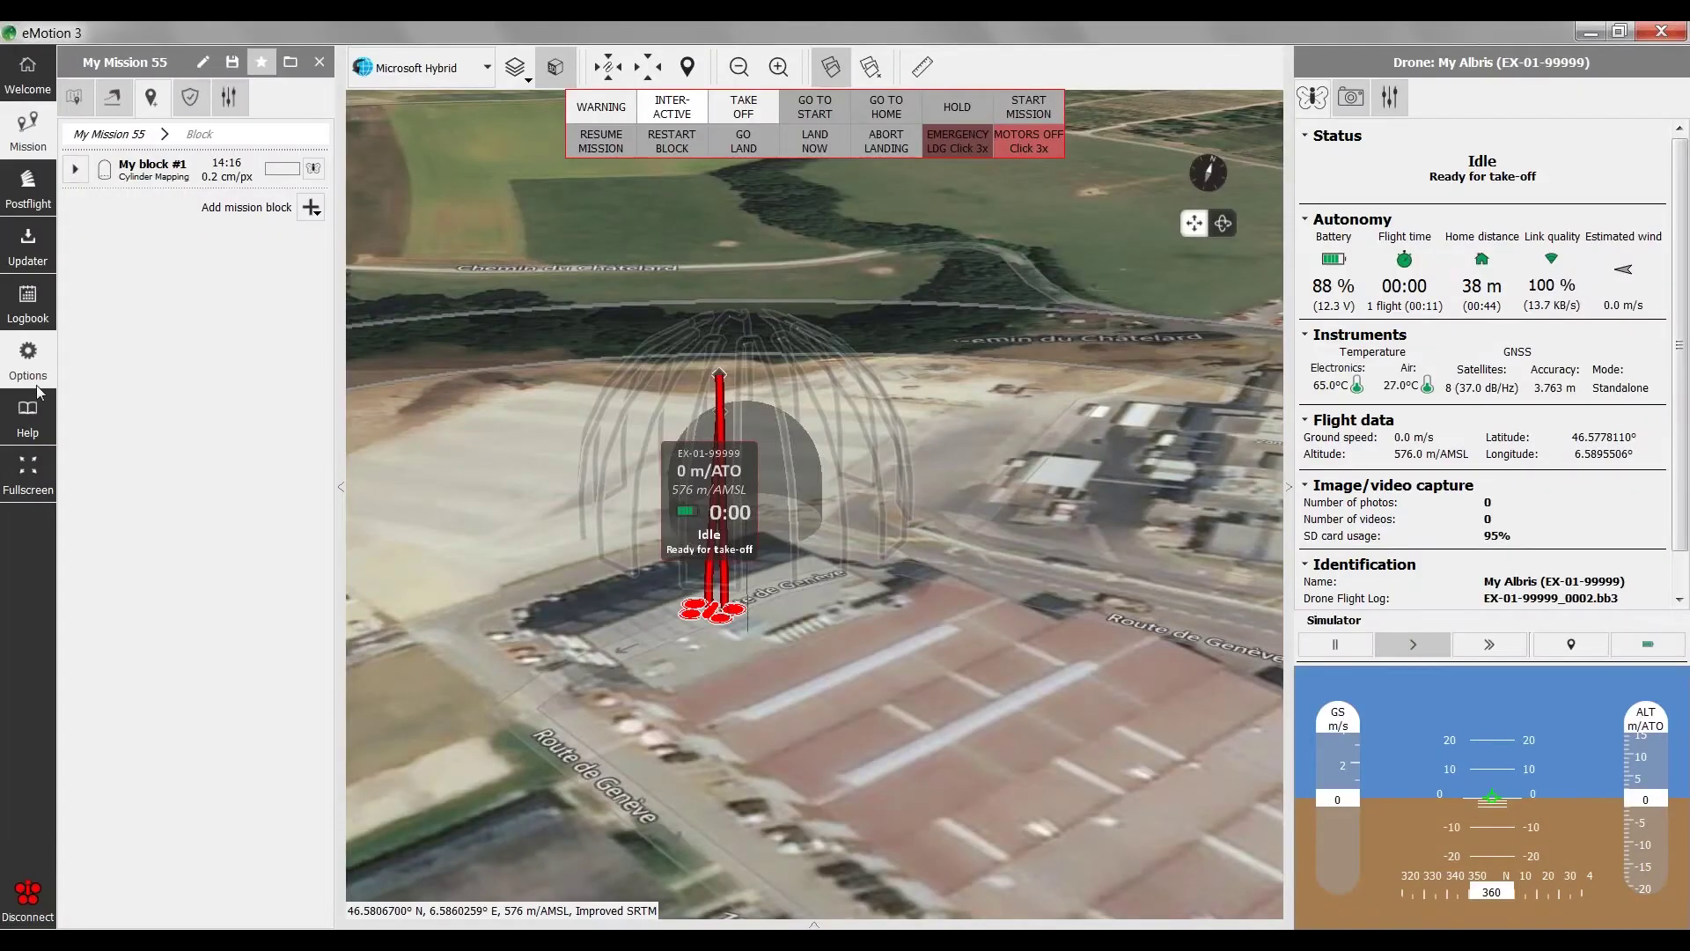
Step: Open the program's local preferences and examine the place and coordinates search dialog, closing it without entering a location
{"action": "left_click", "coordinate": [35, 374]}
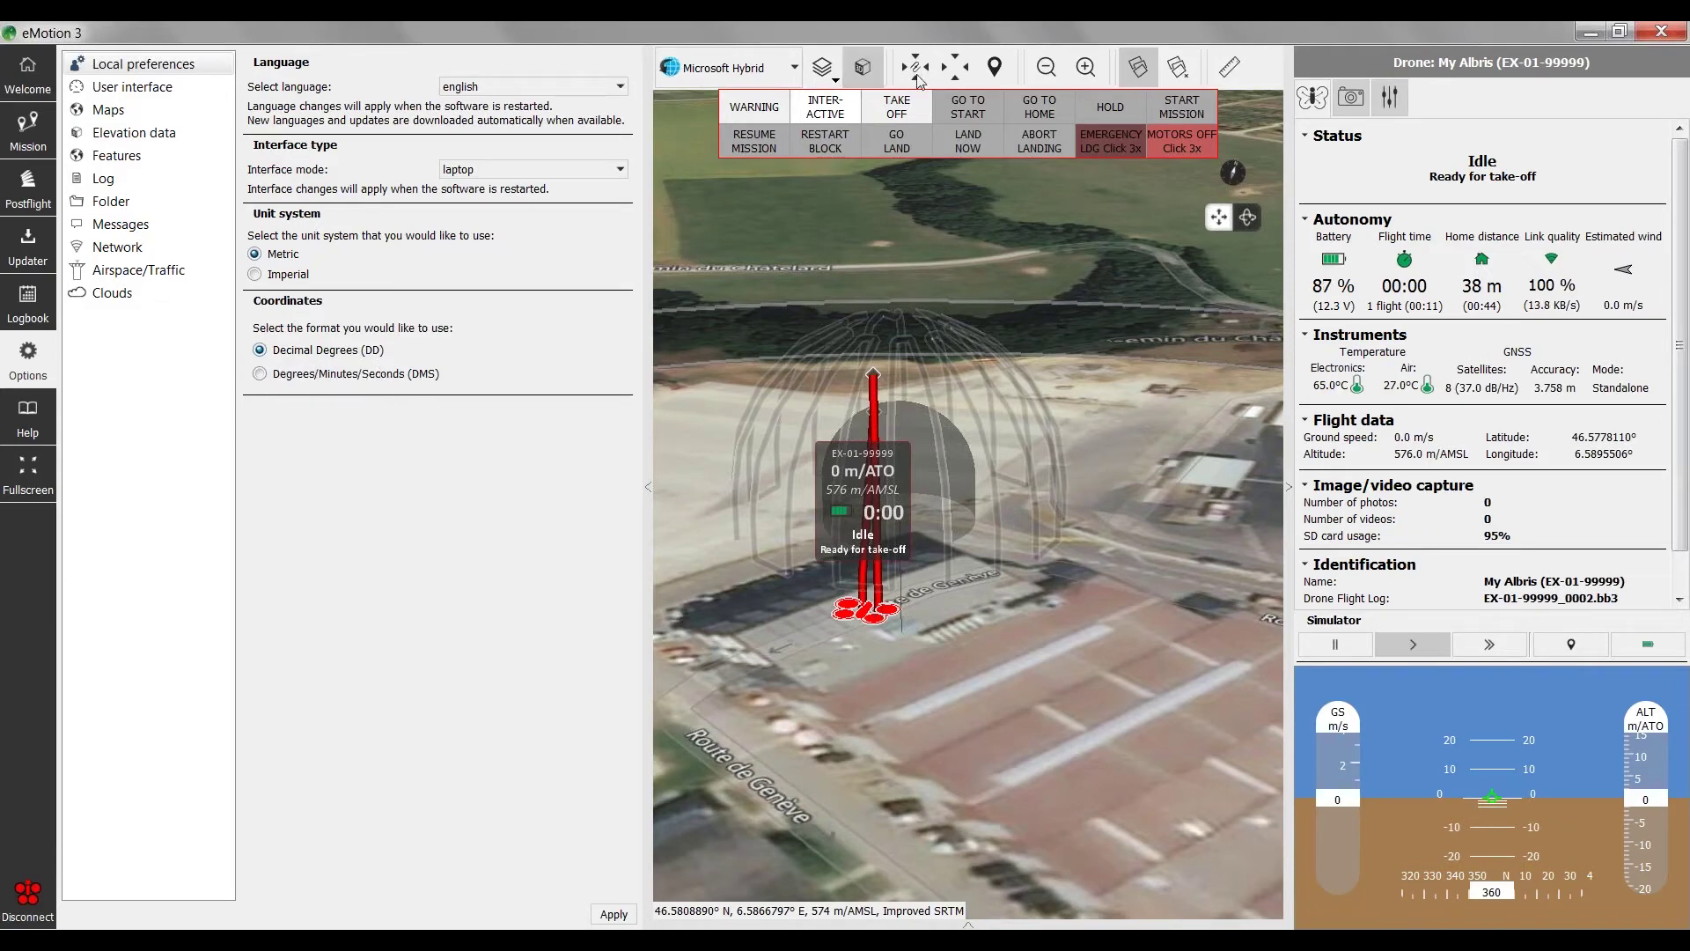
{"action": "left_click", "coordinate": [993, 75]}
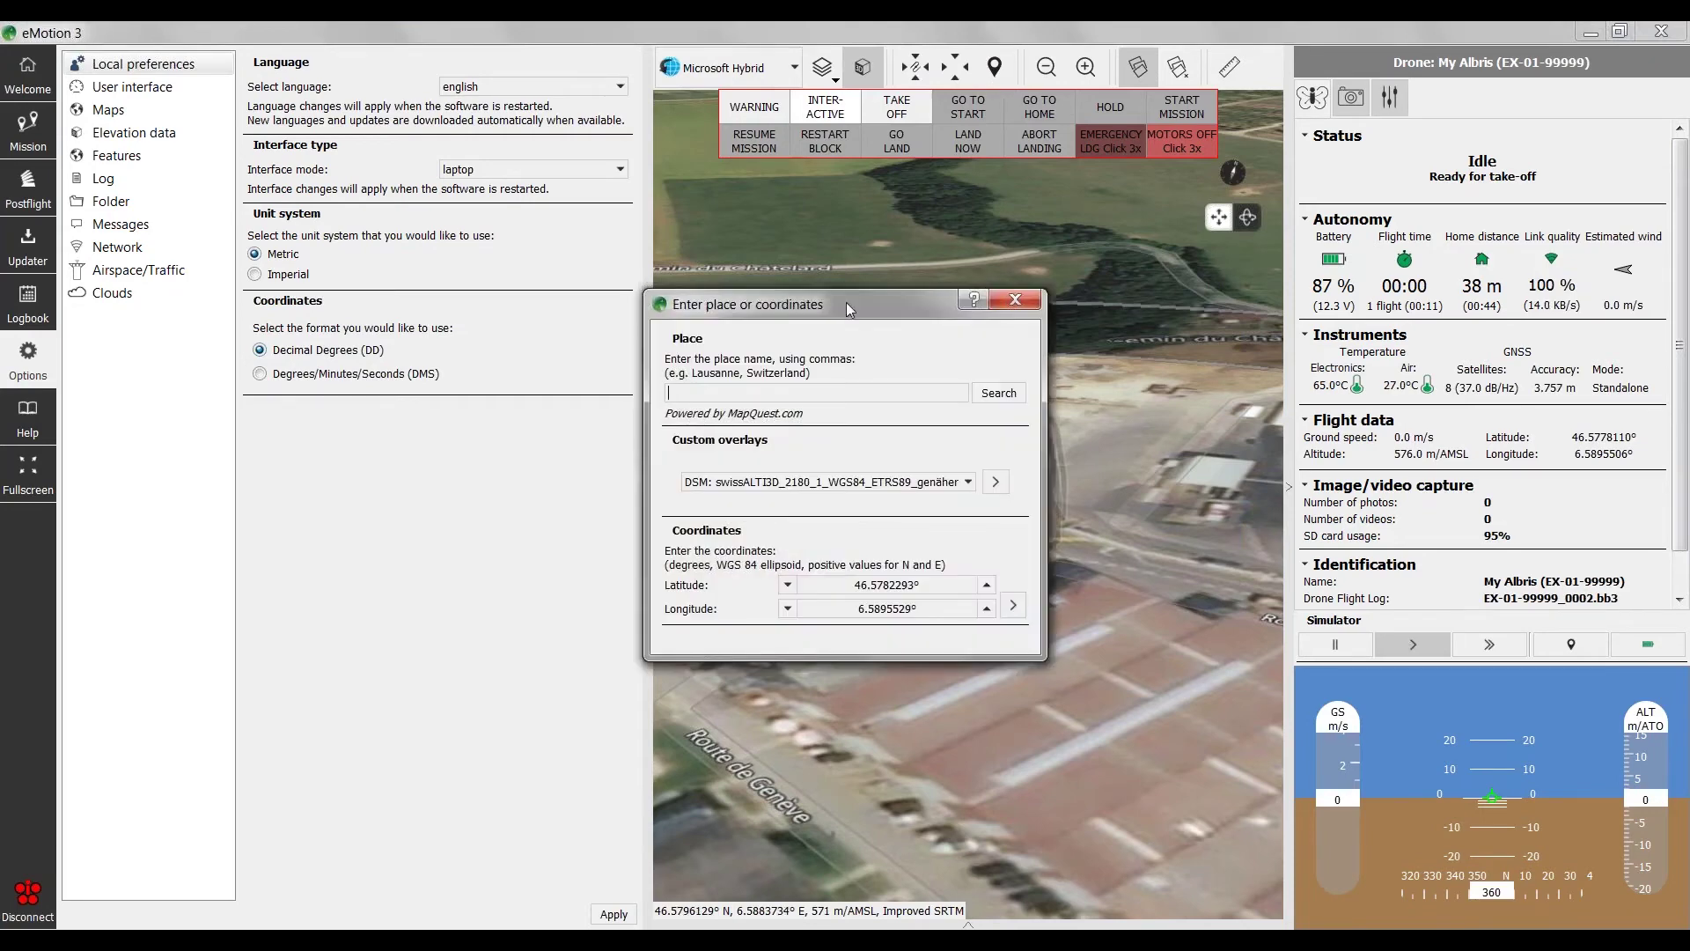
{"action": "left_click_drag", "start_coordinate": [847, 303], "coordinate": [891, 175]}
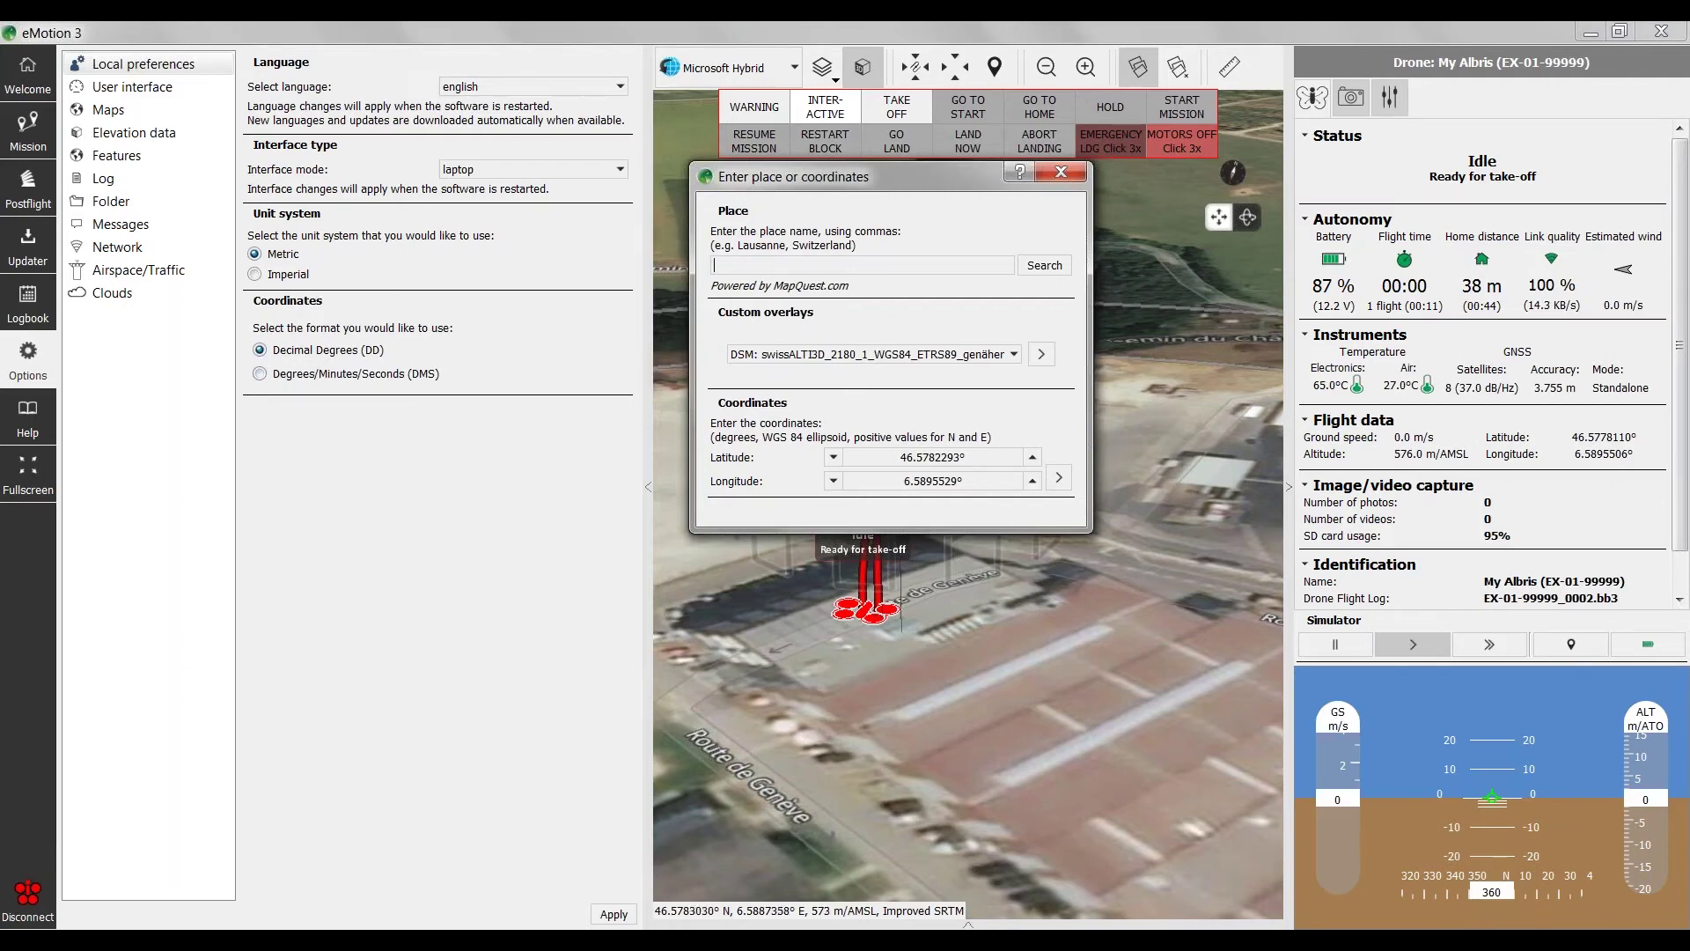
{"action": "left_click", "coordinate": [1074, 174]}
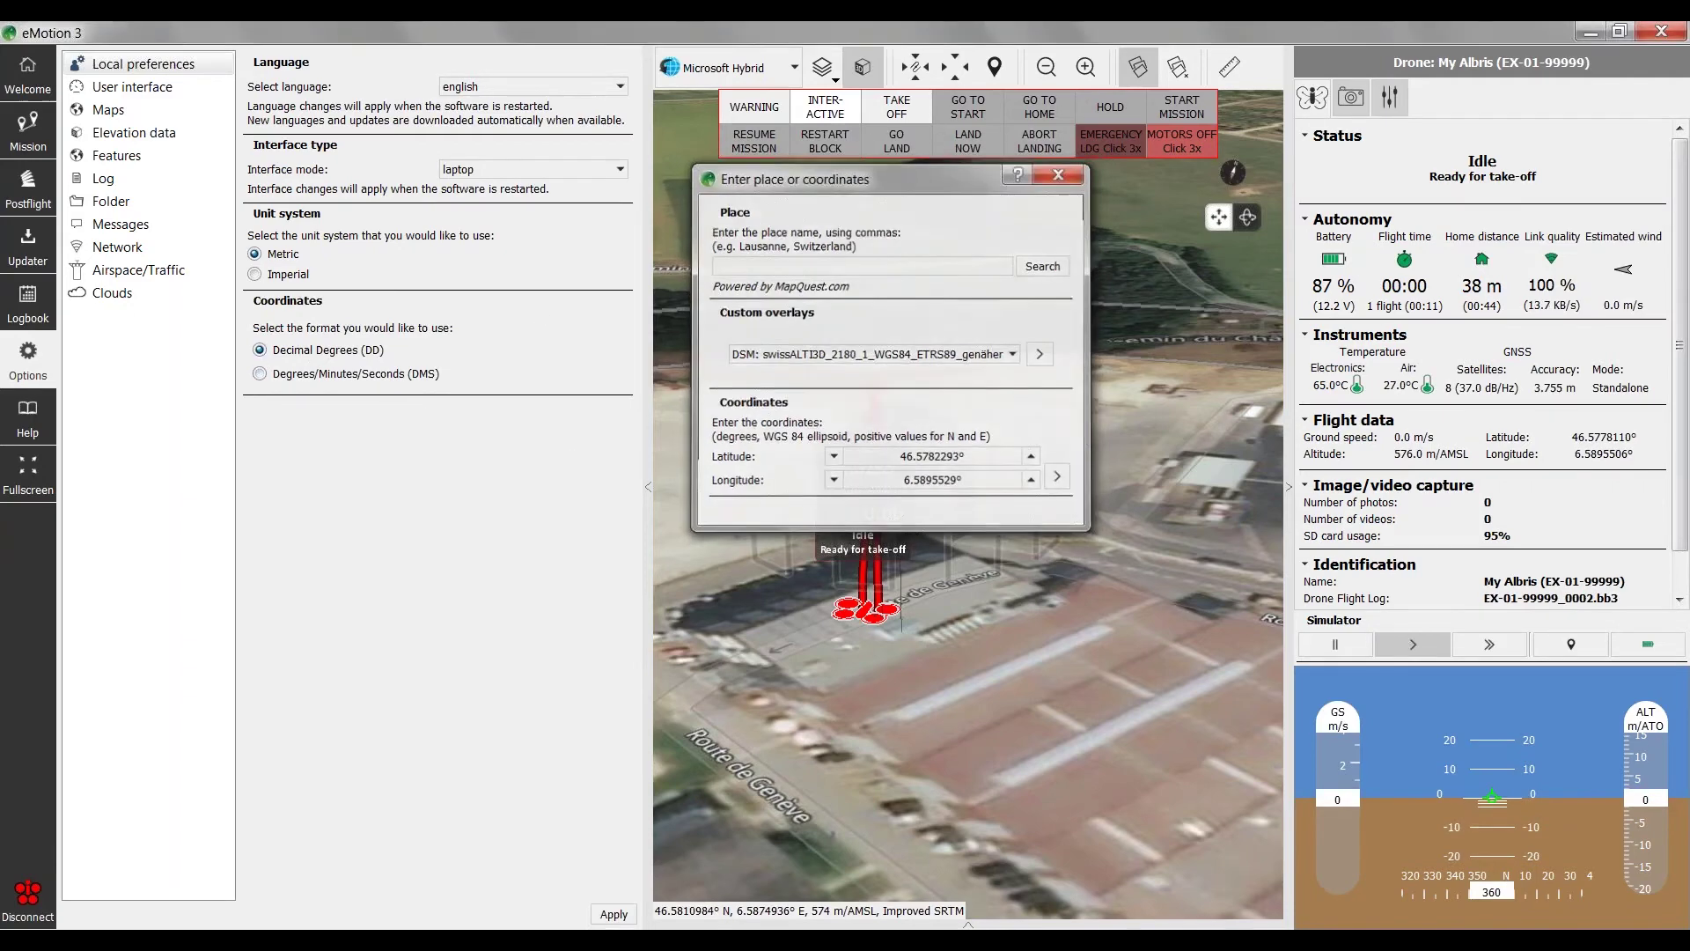